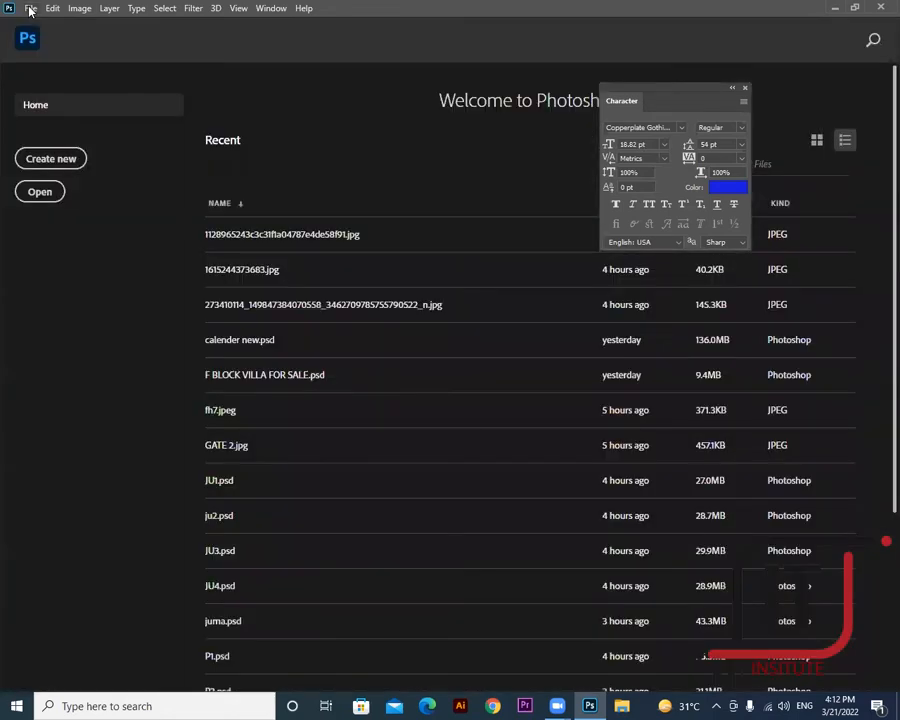
- Create a new 1280×1024 white document
click(29, 9)
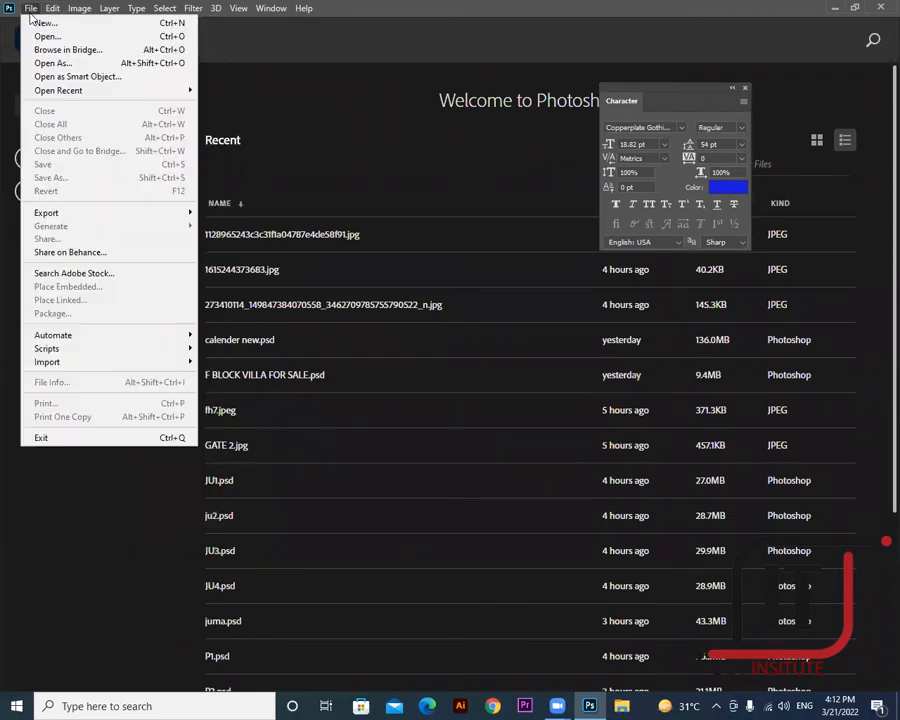
click(40, 24)
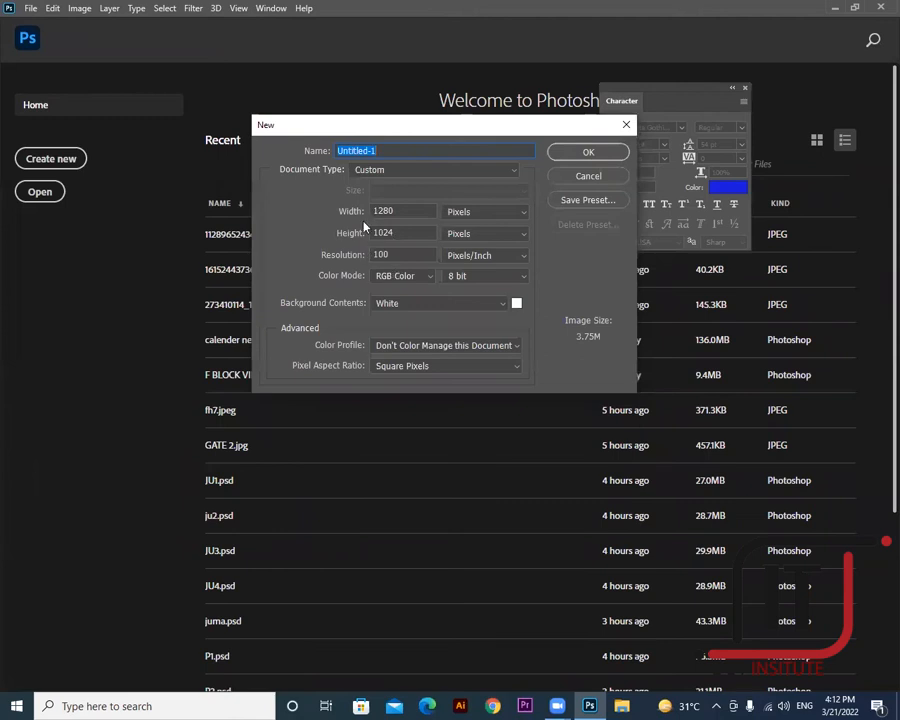
click(590, 151)
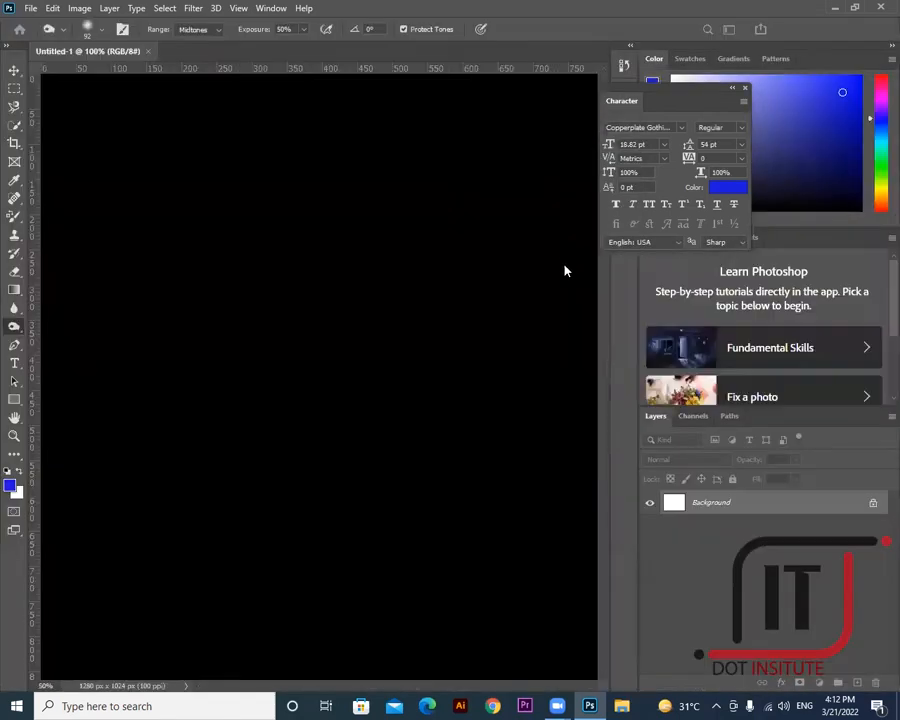
- Unlock the background into a layer named bg and add an empty Layer 1 above it
double_click(735, 508)
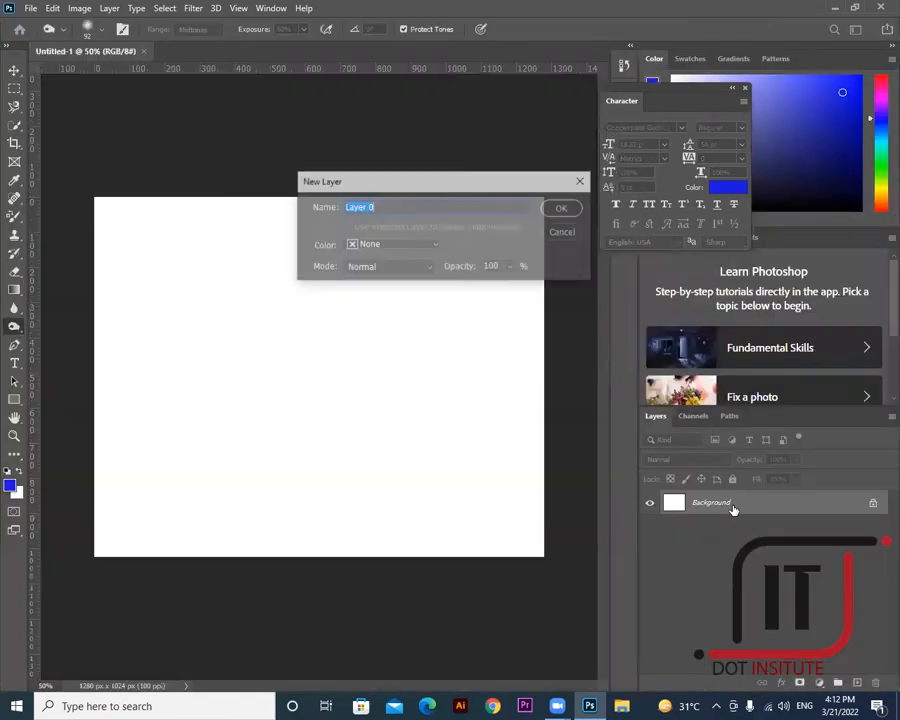
click(563, 210)
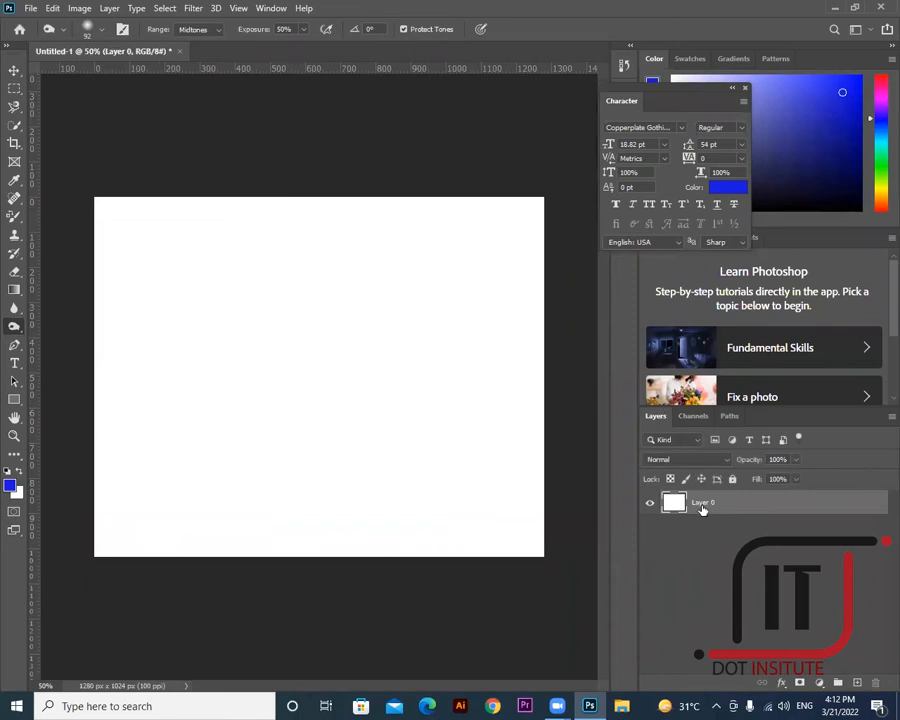
right_click(700, 506)
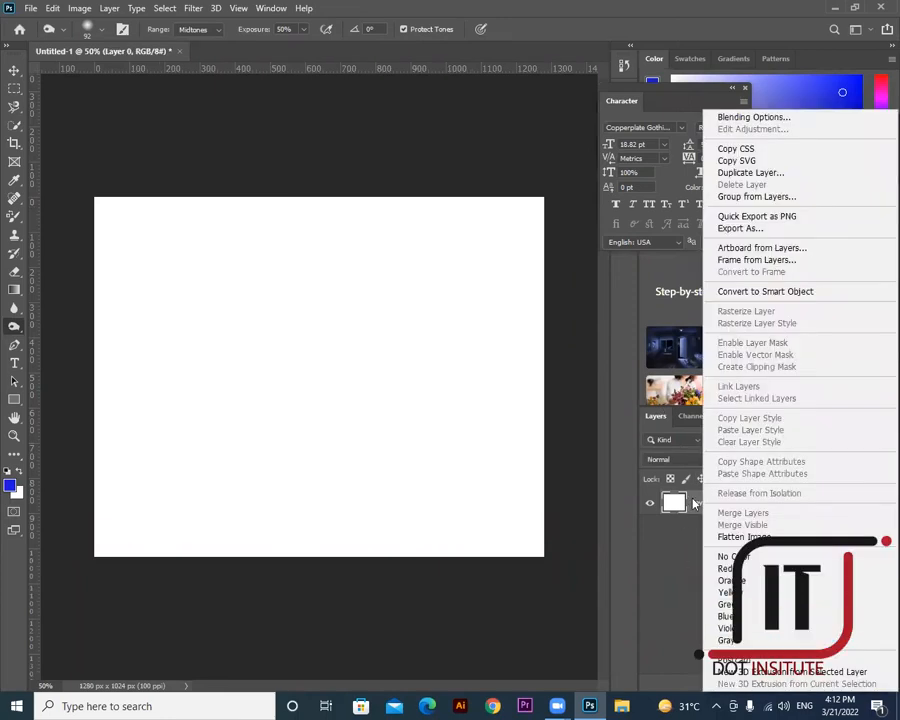
double_click(700, 503)
key(BackSpace)
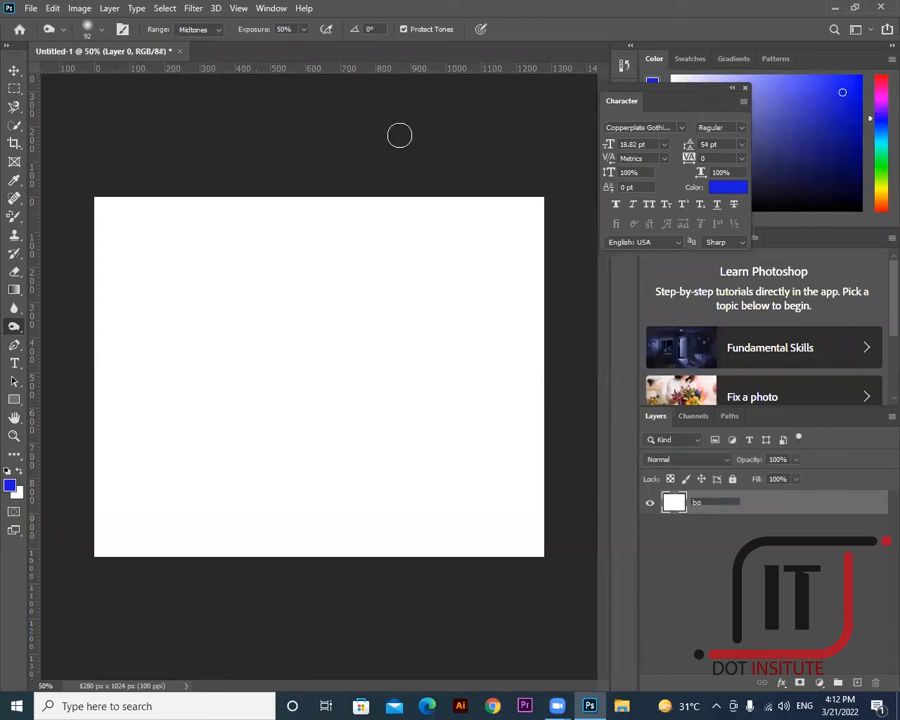
click(857, 683)
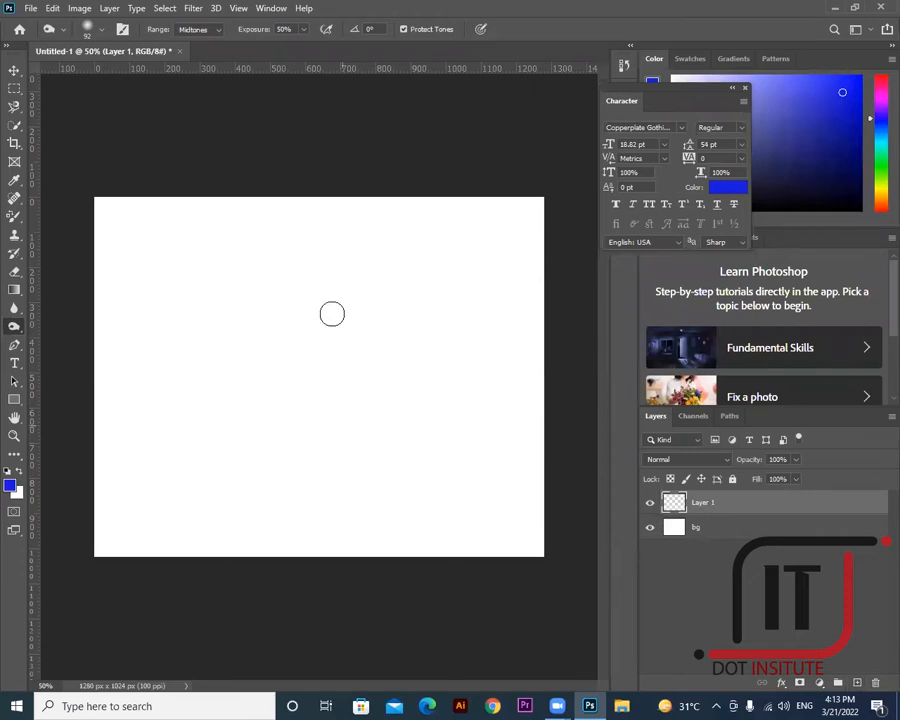
click(13, 71)
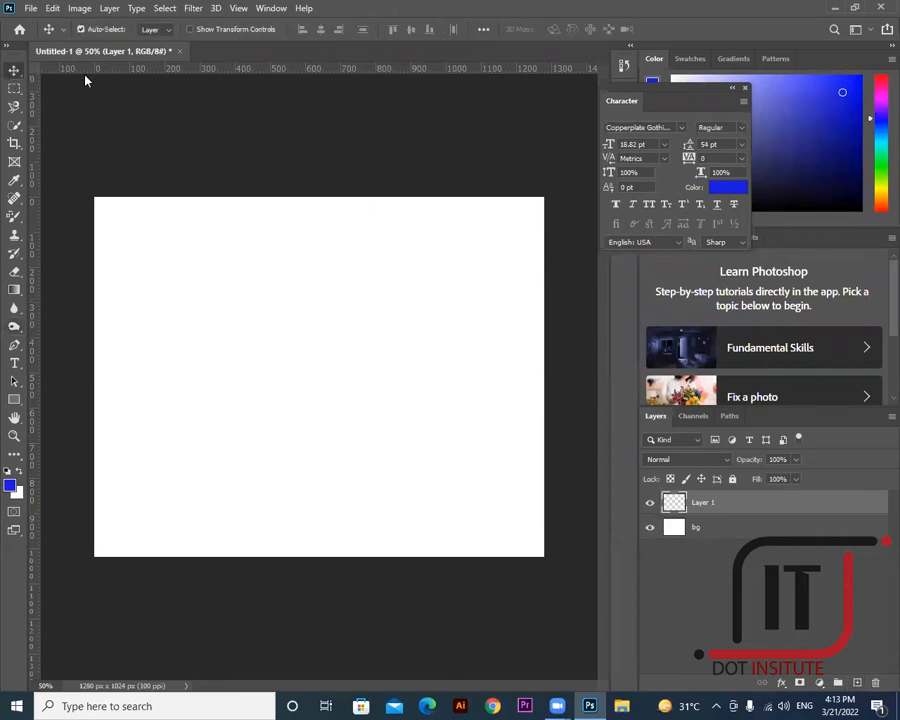
right_click(15, 73)
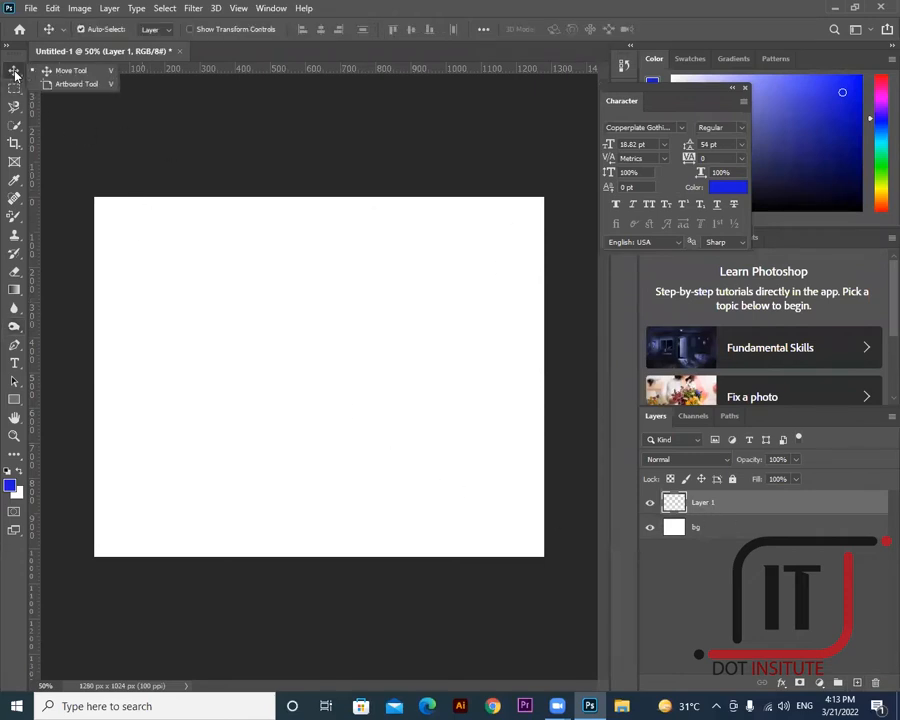
click(14, 88)
right_click(14, 88)
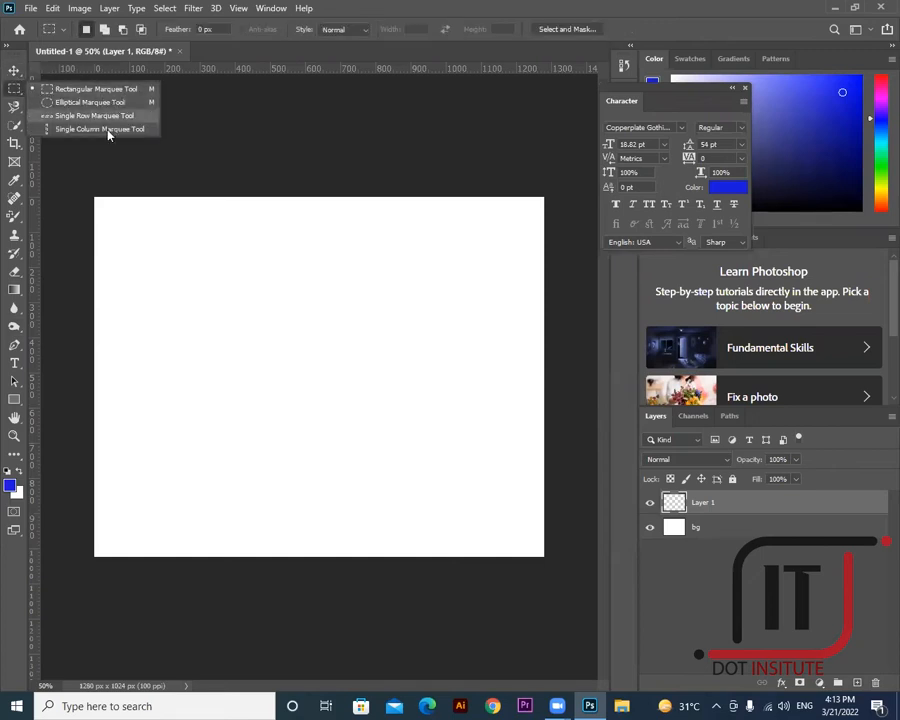
click(14, 107)
right_click(14, 107)
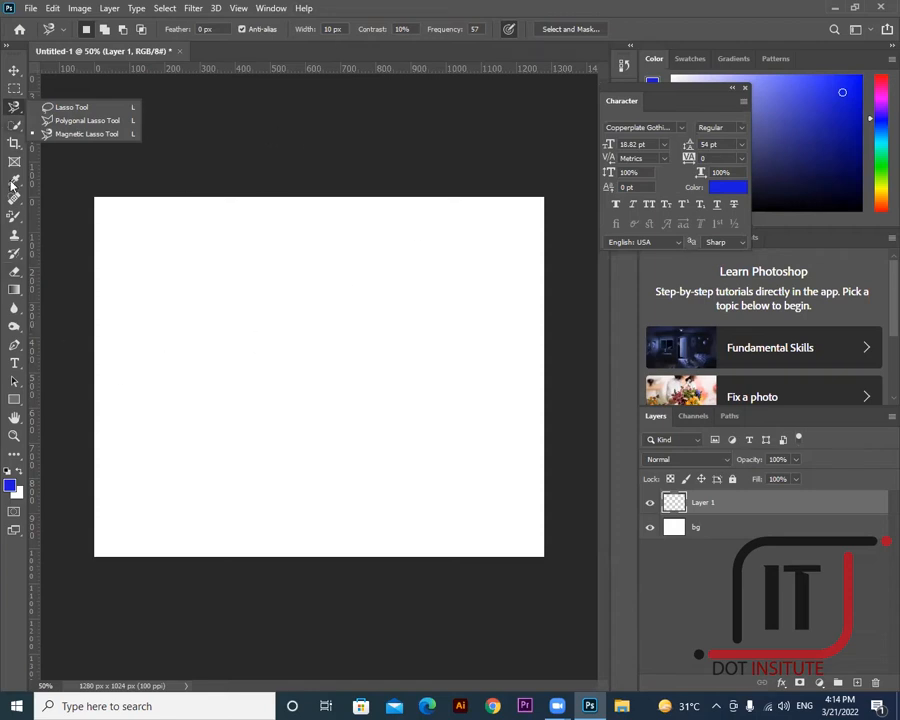
right_click(15, 394)
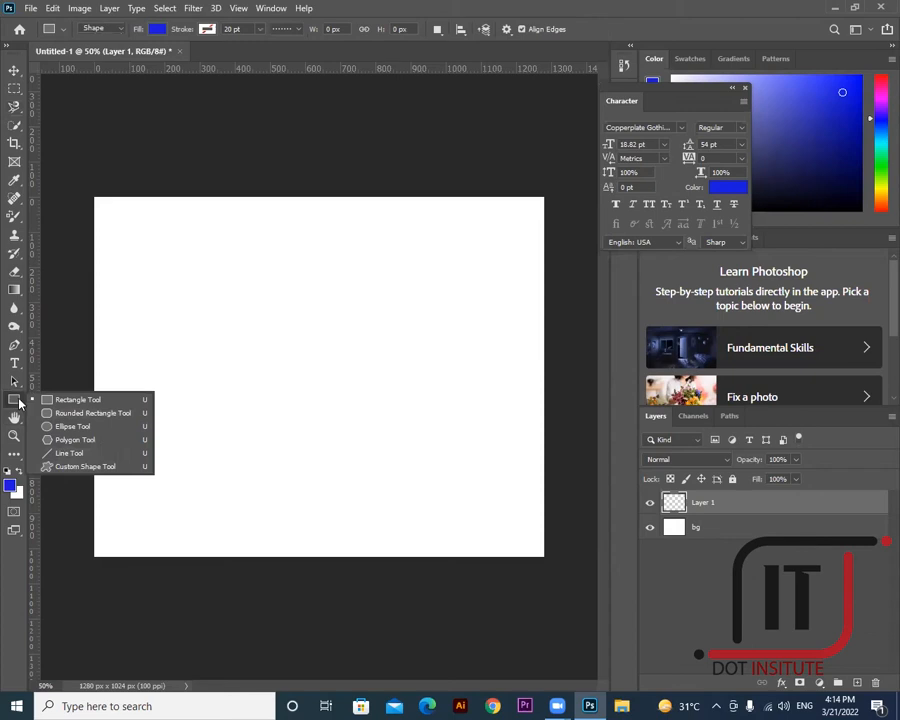
- Look through the text tool variants, then switch back to the Move tool
right_click(16, 364)
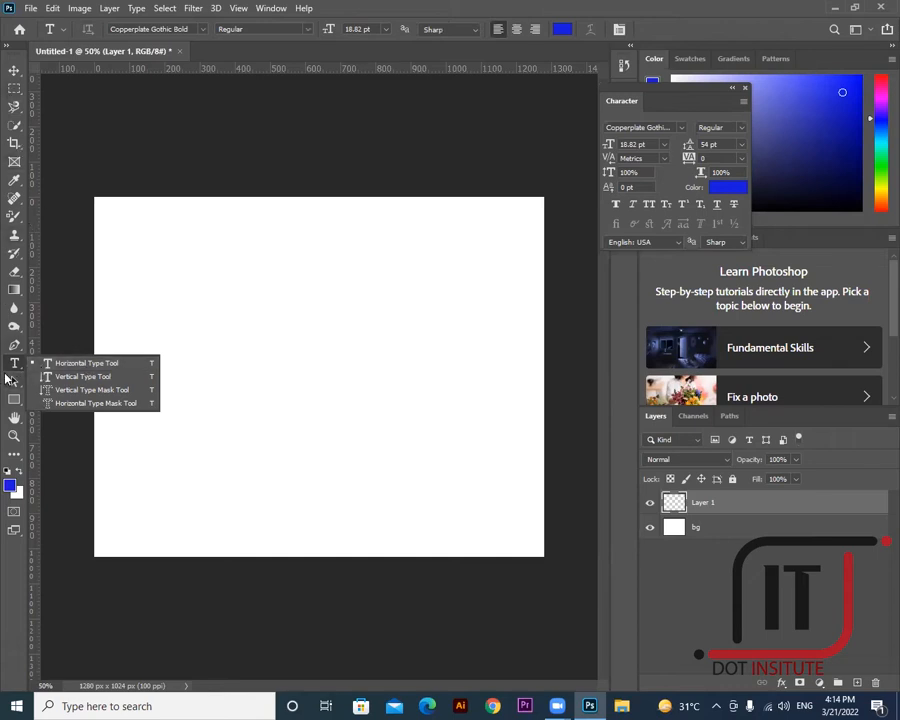
click(15, 71)
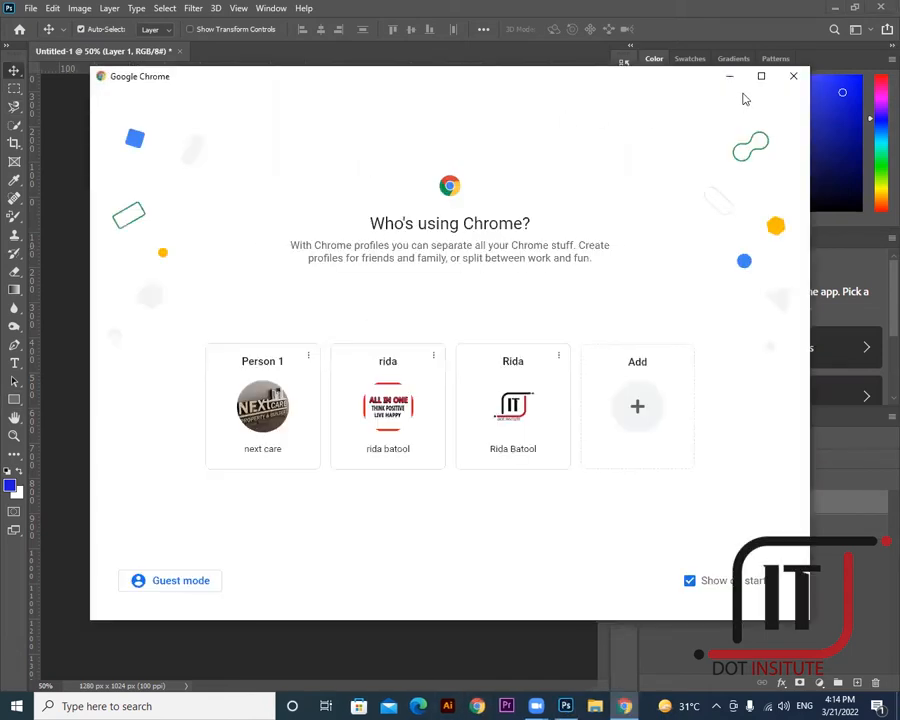
- Maximize Chrome, choose the first profile, and search Google for 'corolla car model 2022'
click(761, 74)
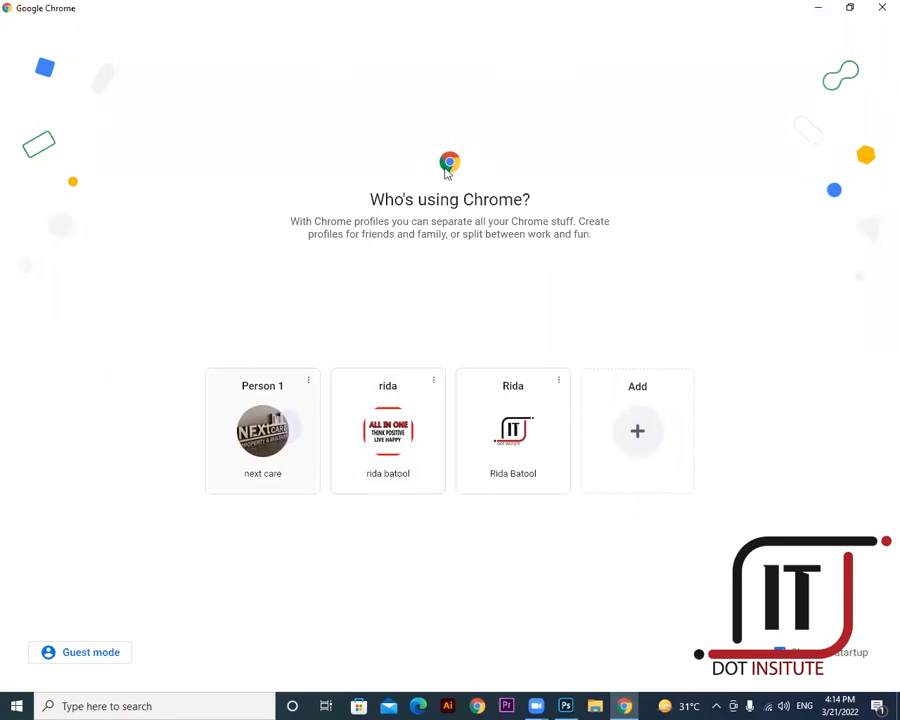
click(281, 427)
click(357, 297)
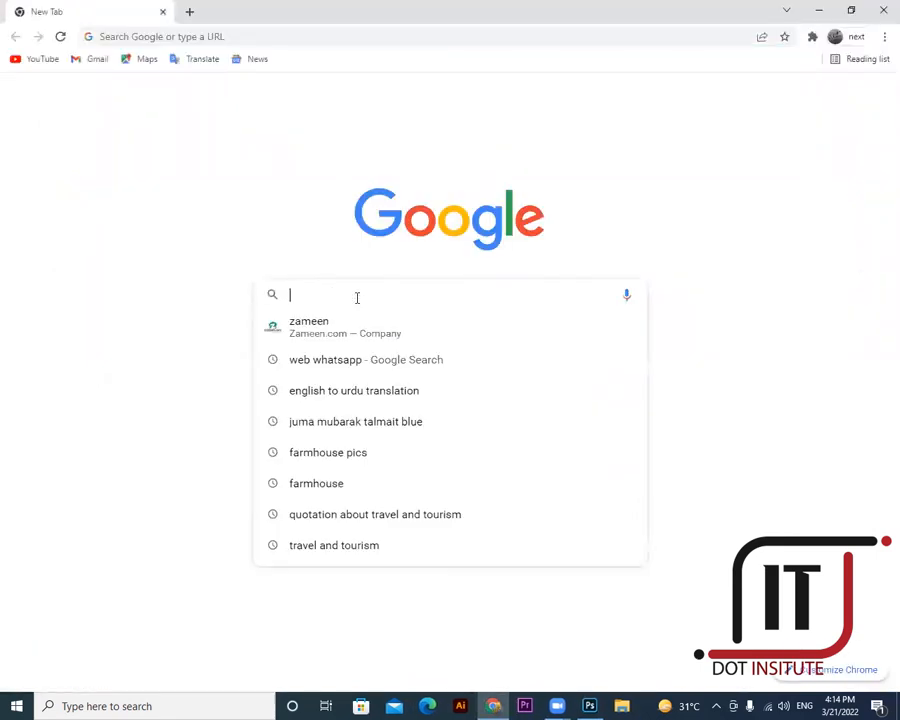
text(car)
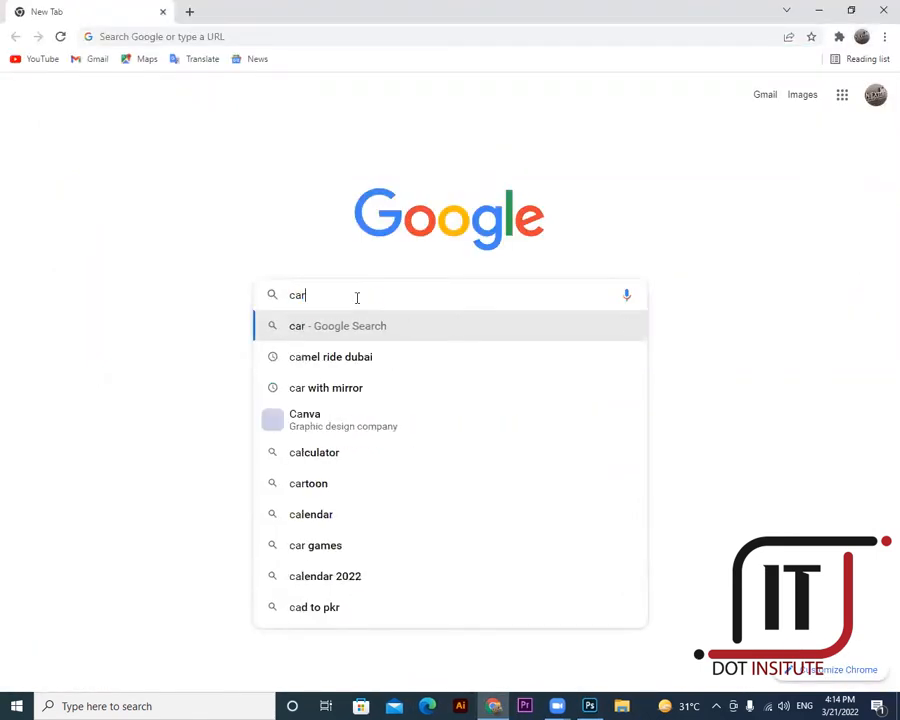
text( core=)
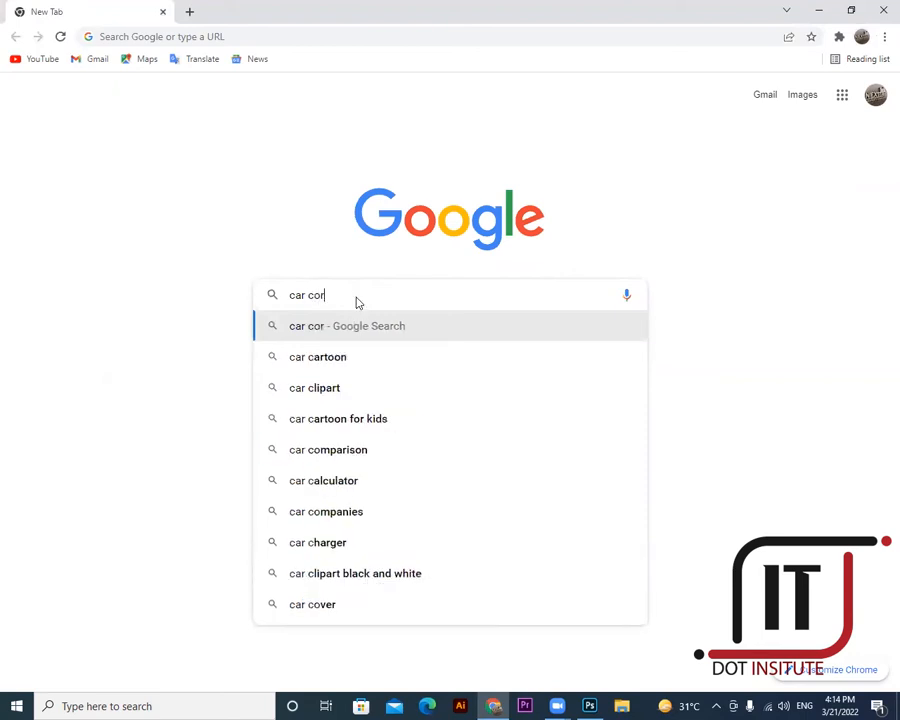
key(BackSpace)
key(BackSpace)
key(BackSpace)
key(BackSpace)
key(BackSpace)
key(BackSpace)
key(BackSpace)
key(BackSpace)
key(BackSpace)
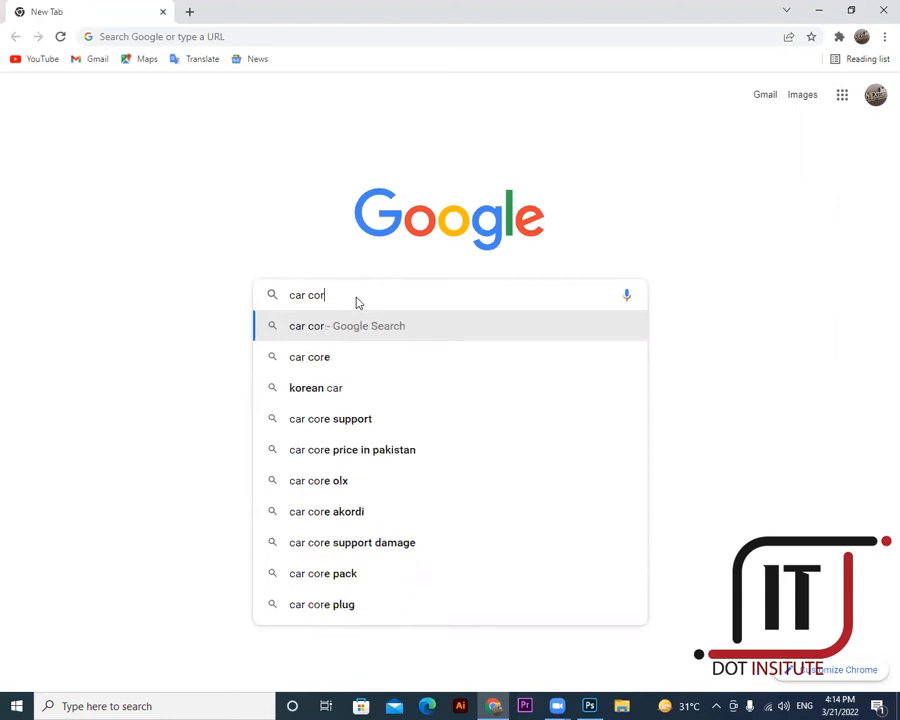
text(co)
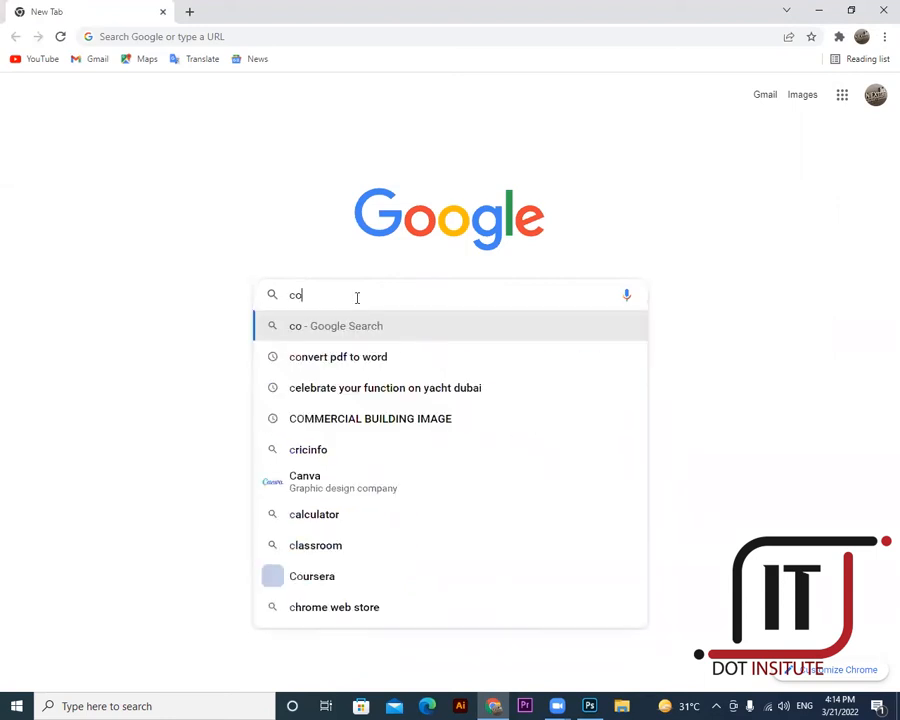
text(rolla ca)
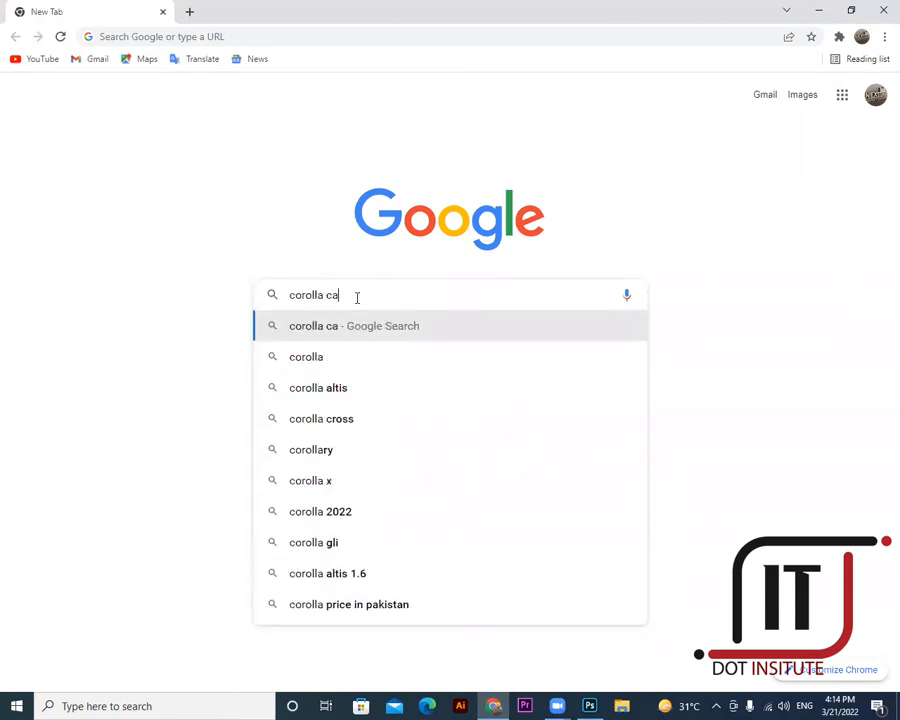
text(r model 2)
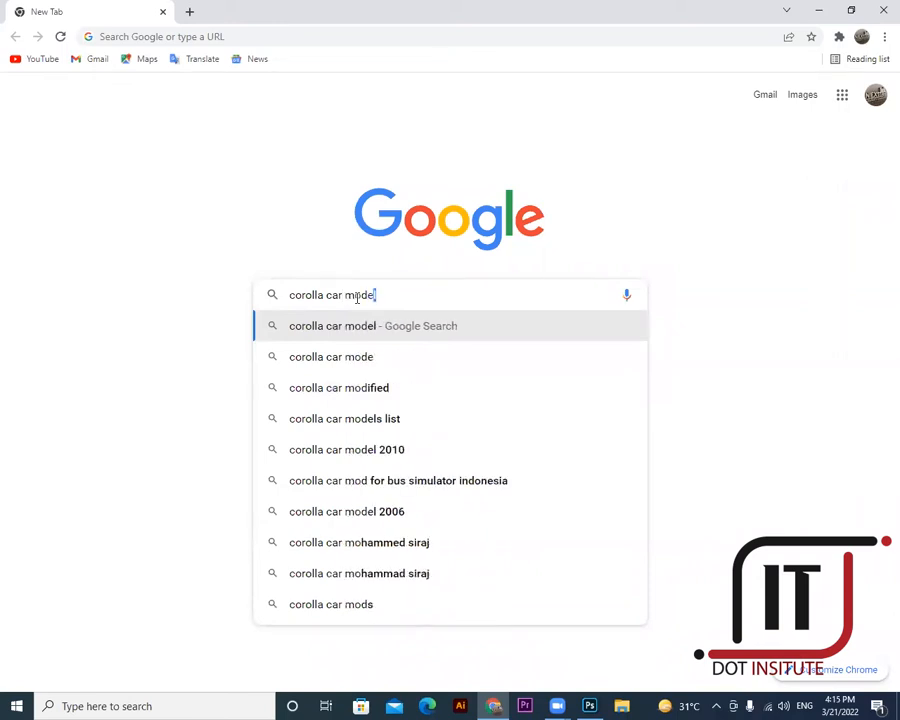
text(022)
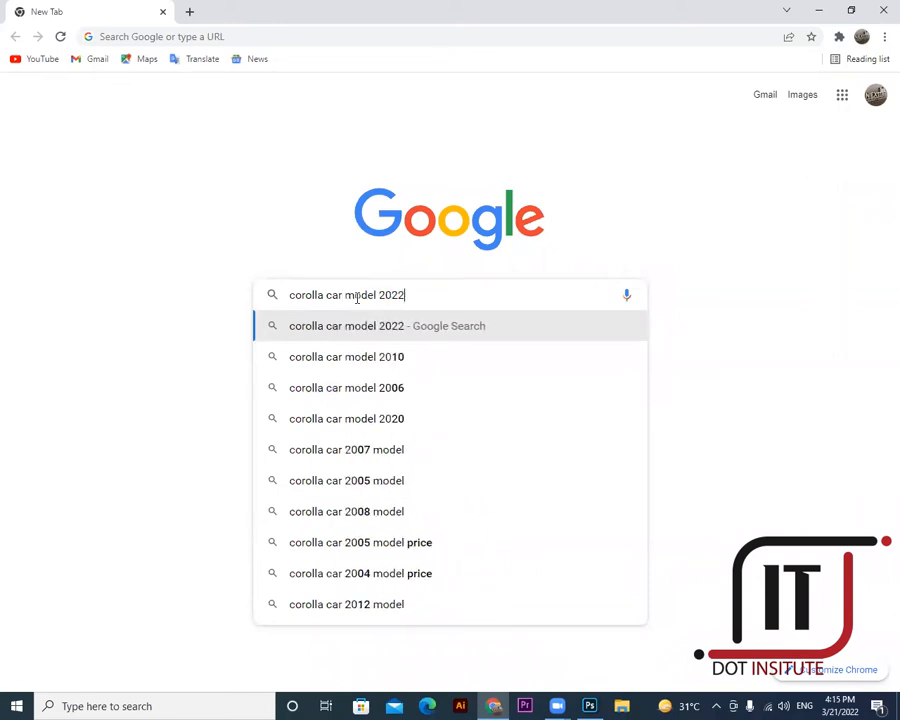
key(Return)
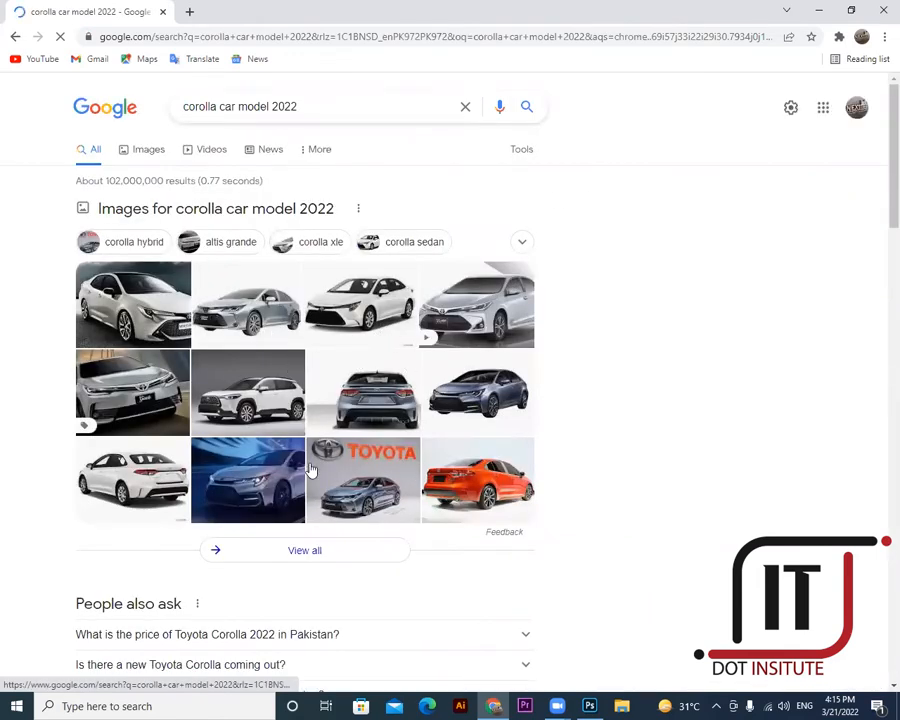
- Save the grey Corolla photo from Google Images to the computer as a PNG
click(142, 157)
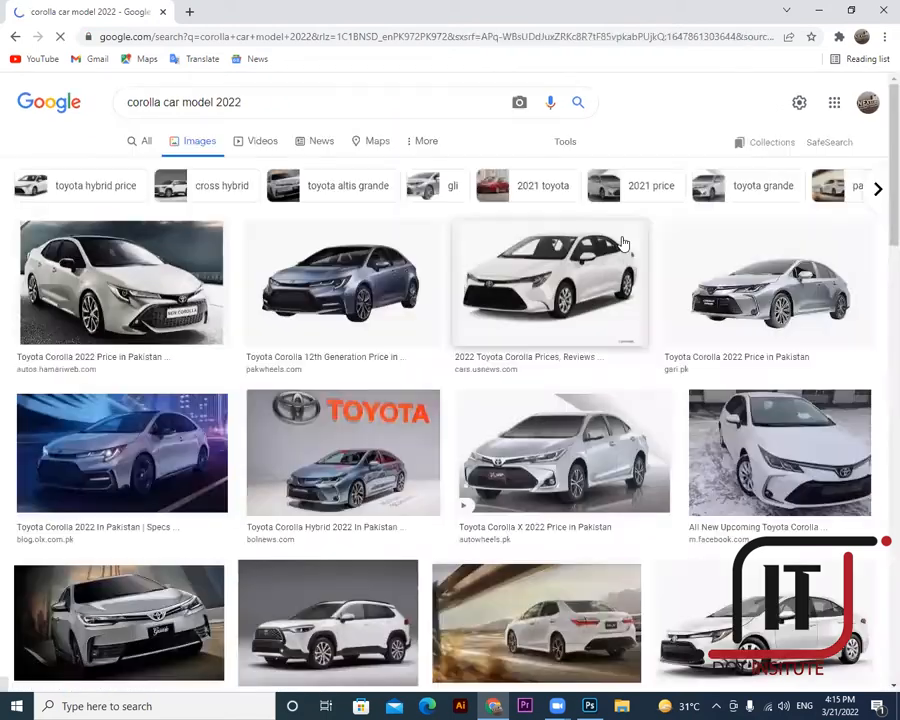
click(352, 269)
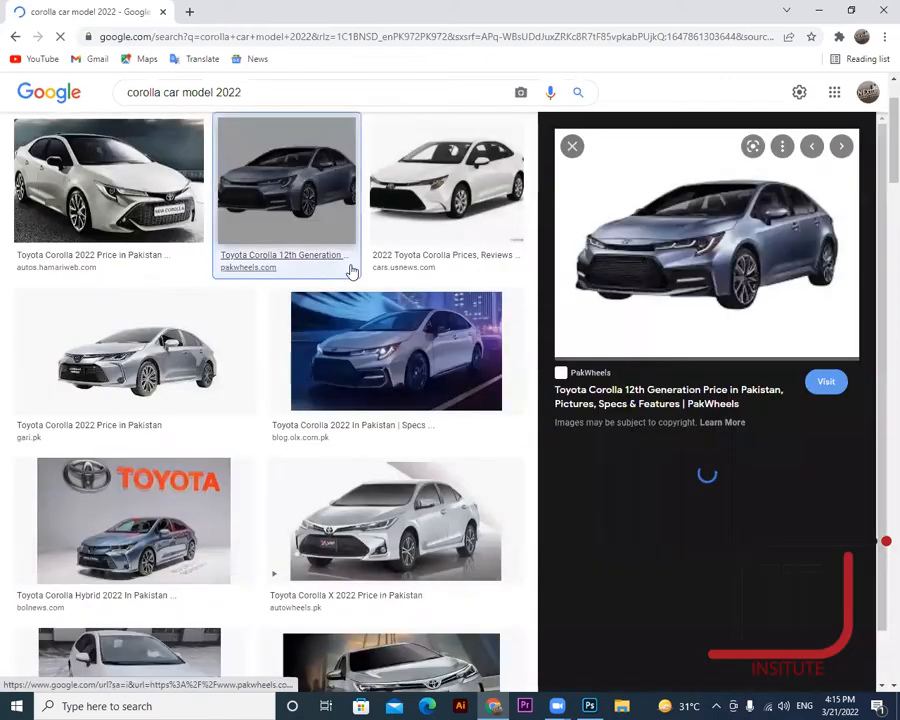
right_click(702, 247)
click(738, 395)
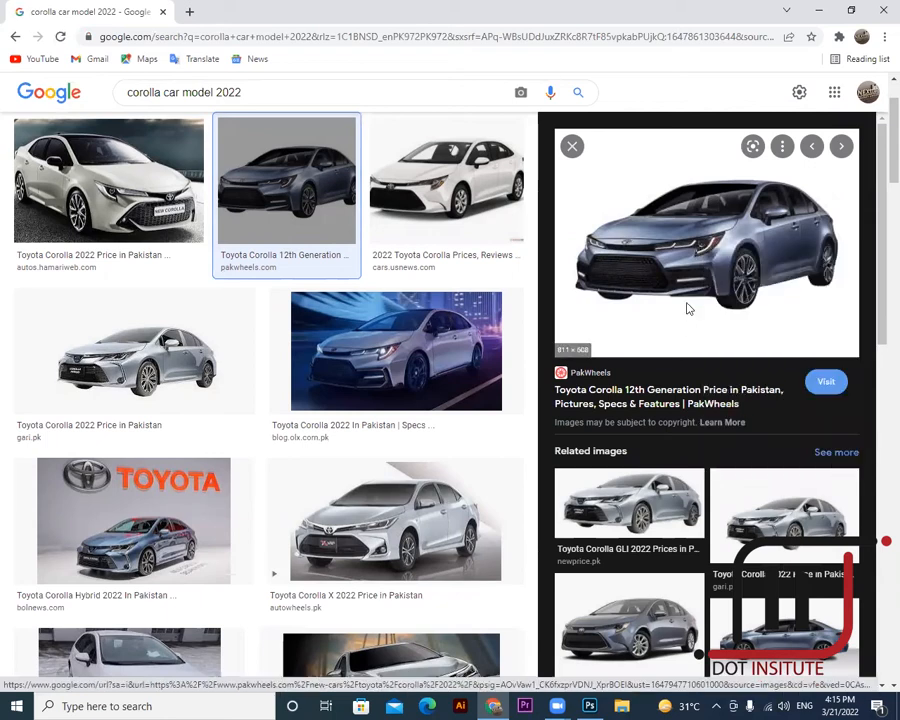
click(640, 336)
click(821, 14)
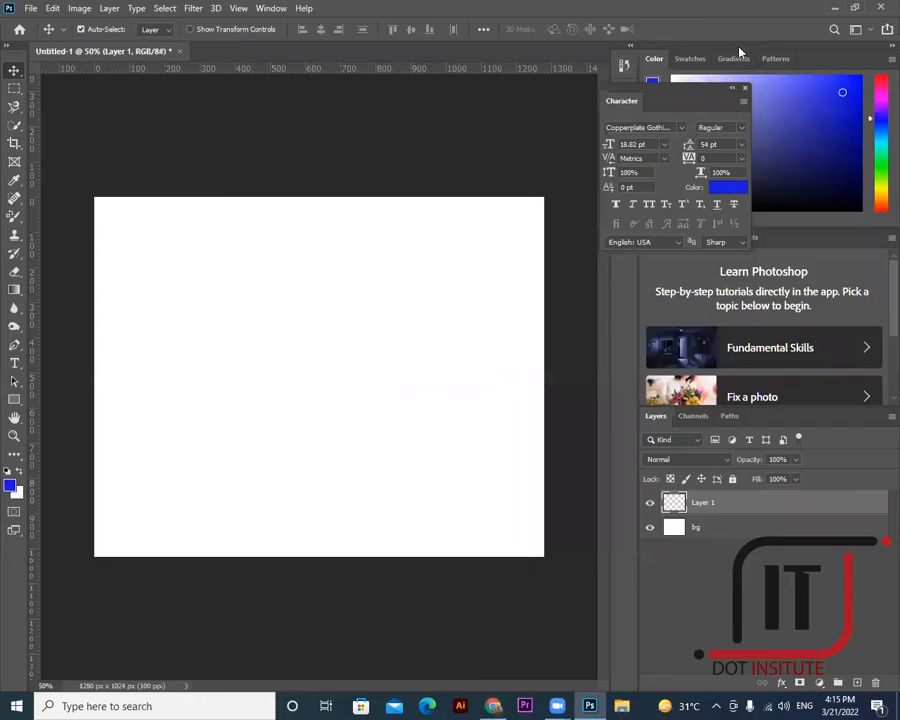
- Open the downloaded Corolla PNG from the desktop in Adobe Photoshop 2020
click(826, 8)
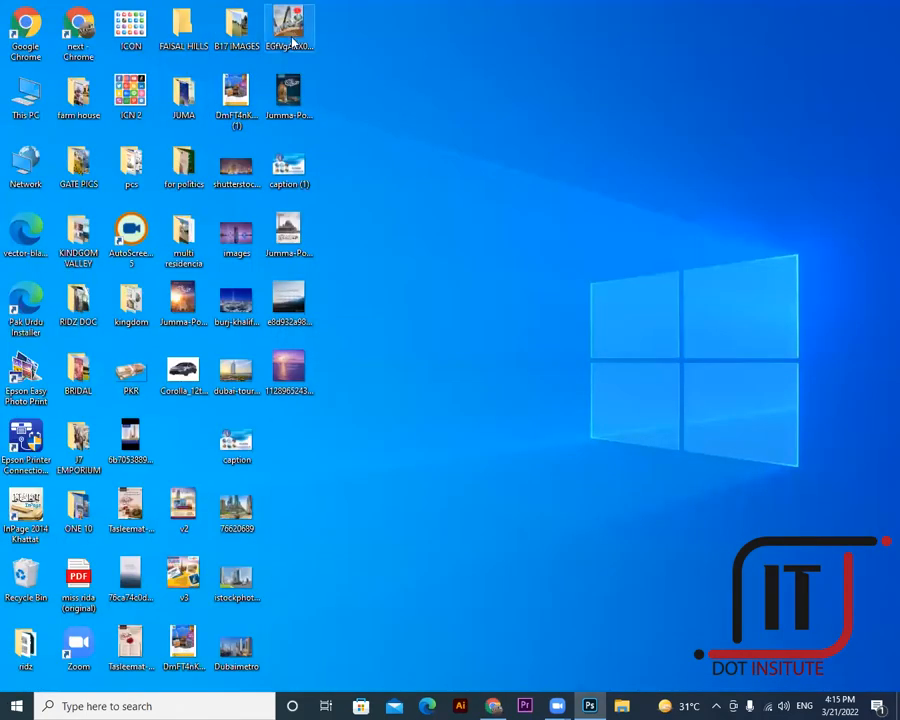
click(184, 373)
right_click(184, 373)
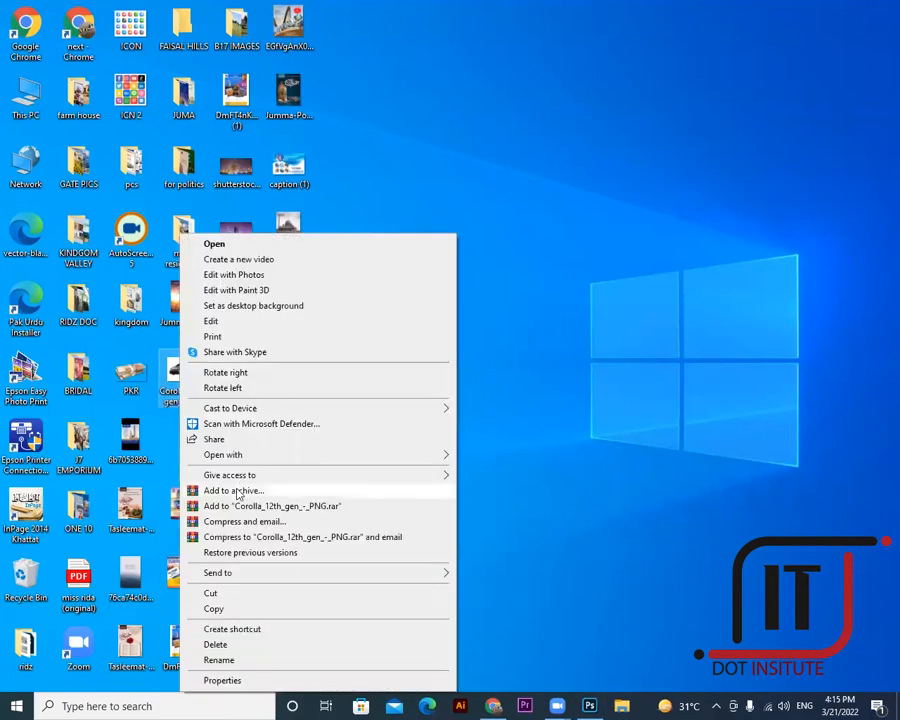
mouse_move(420, 464)
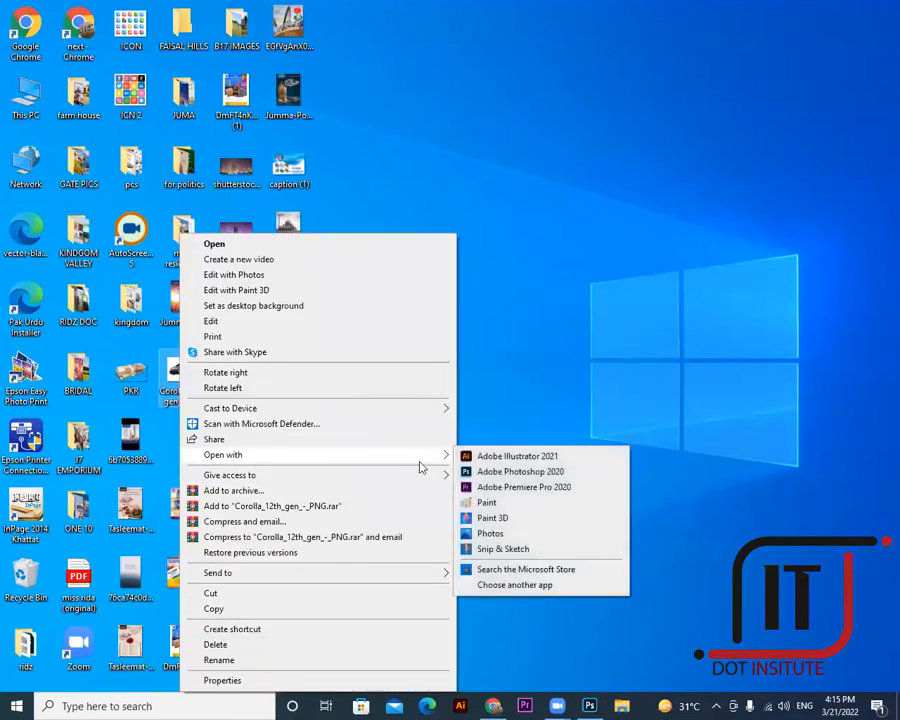
click(507, 472)
click(594, 703)
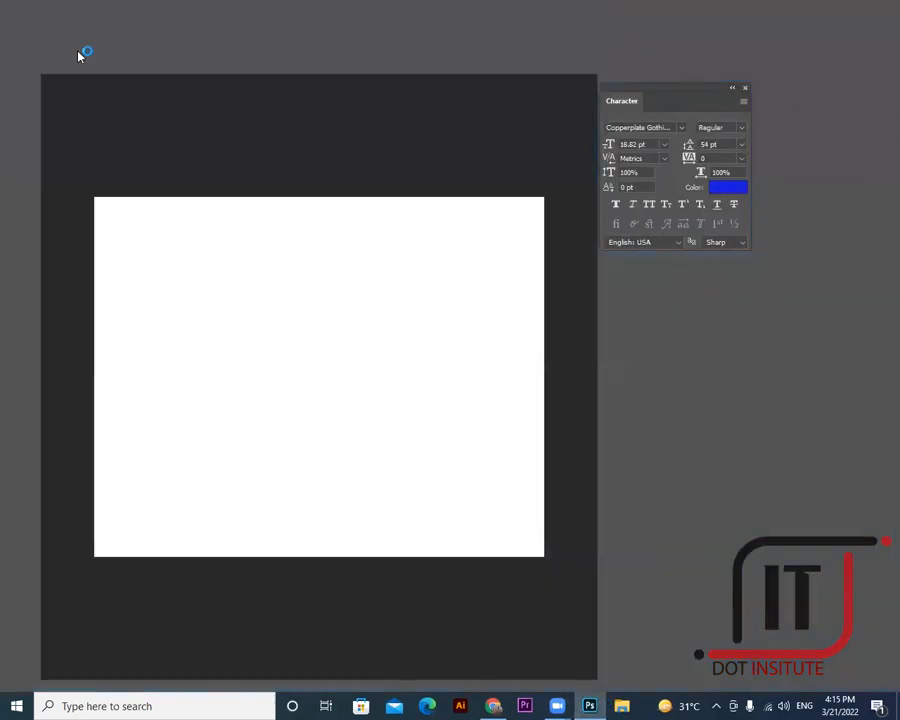
- In the Open dialog, browse the Desktop and type 'coro' to find Corolla_12th_gen_-_PNG.png
click(31, 8)
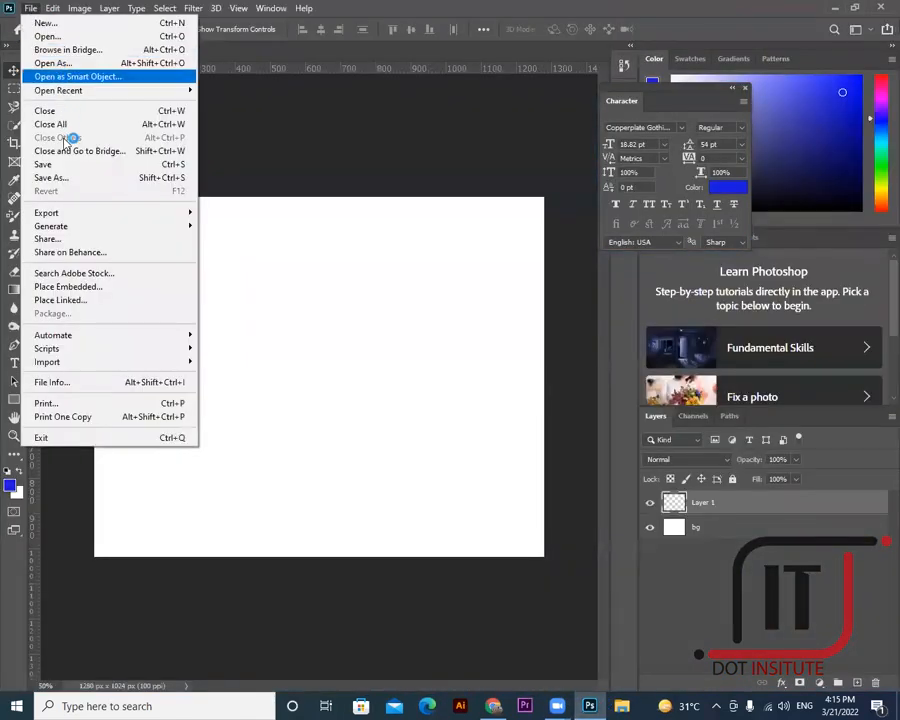
click(36, 36)
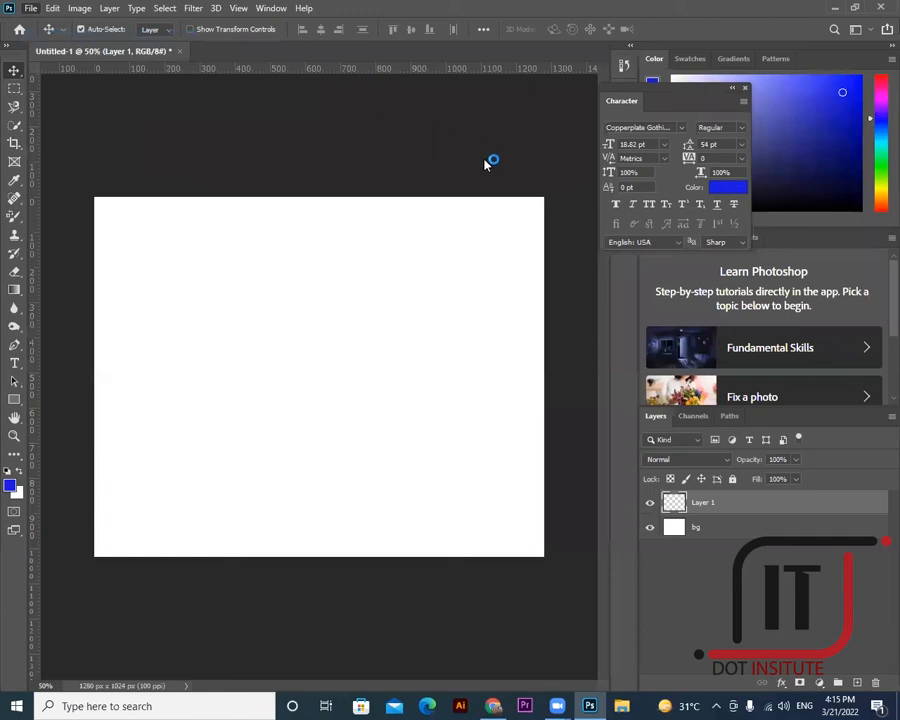
click(104, 362)
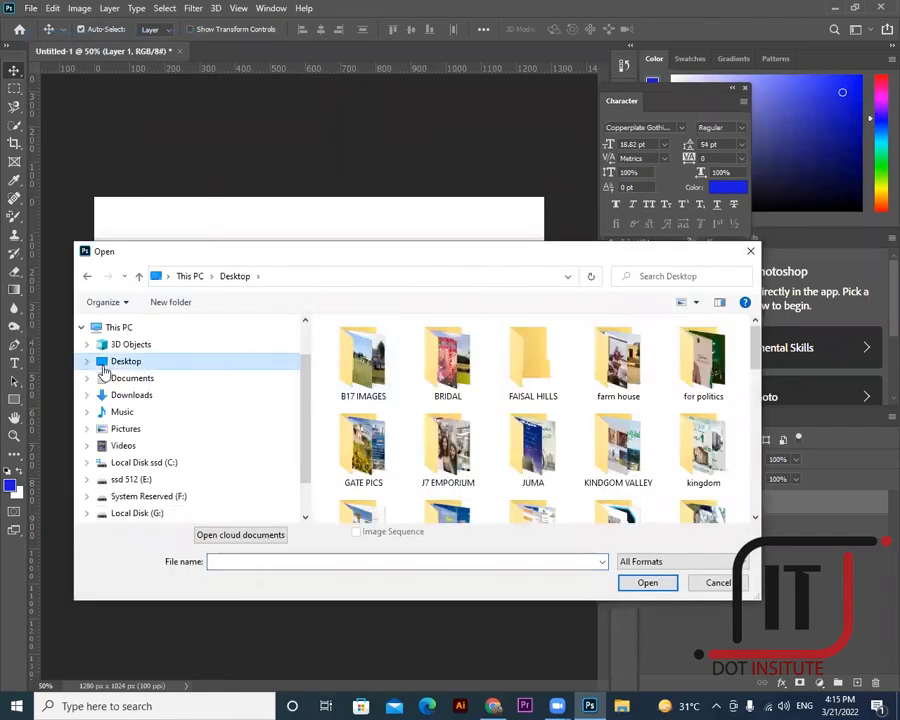
scroll(620, 398, down, 10)
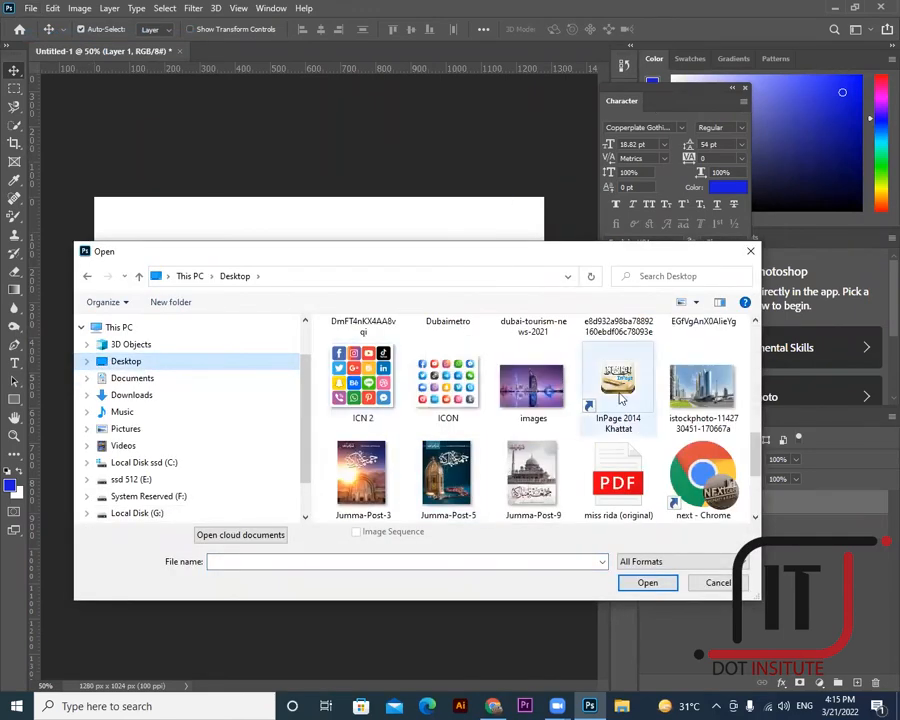
scroll(620, 398, down, 3)
scroll(650, 432, up, 3)
scroll(650, 432, down, 3)
scroll(650, 432, up, 3)
scroll(650, 432, down, 3)
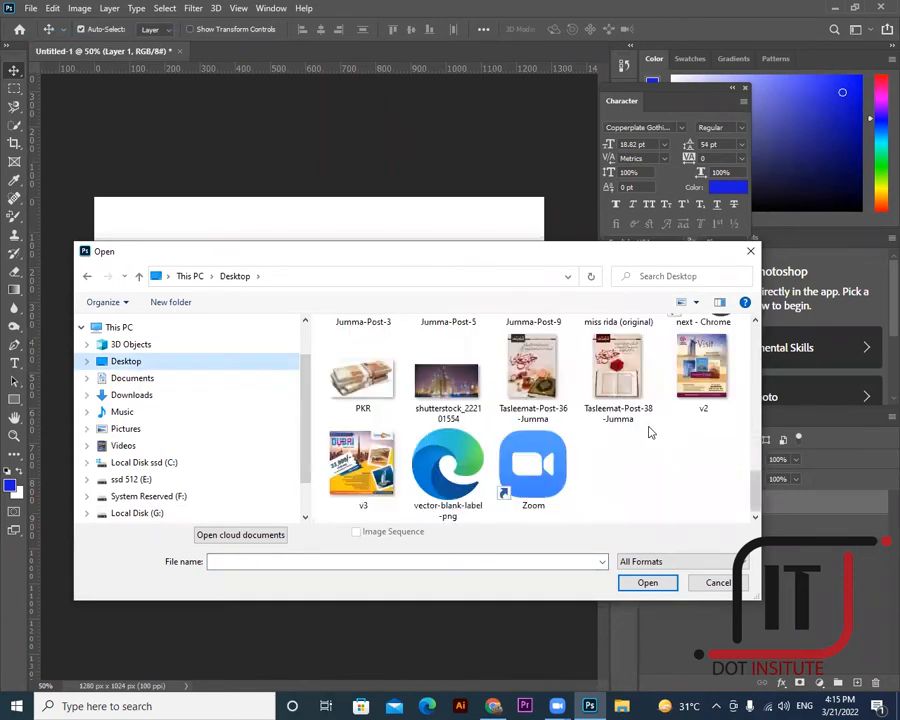
scroll(660, 443, up, 1)
scroll(662, 443, up, 1)
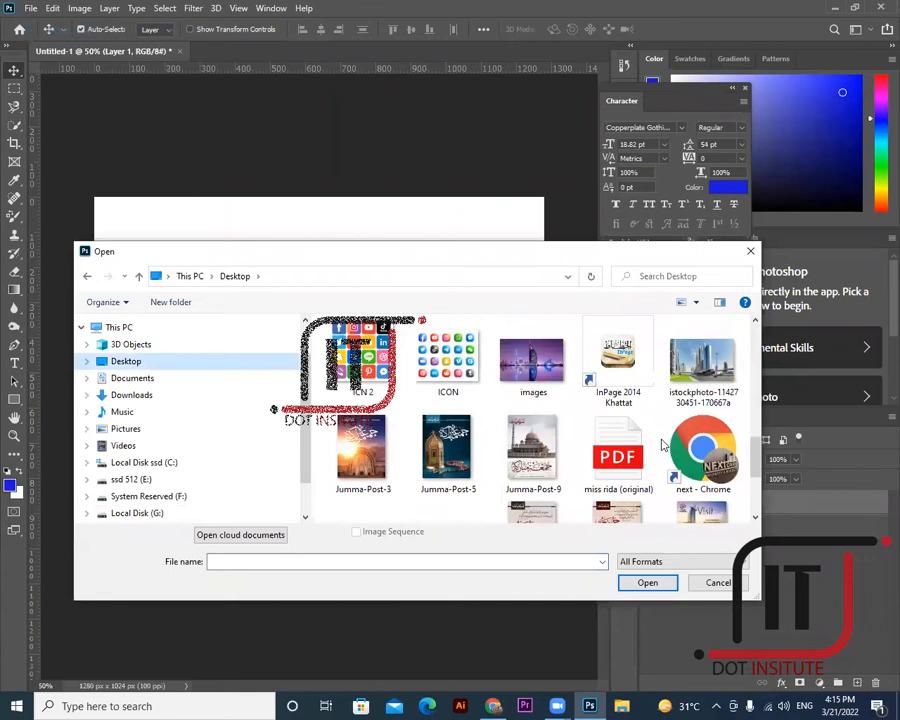
scroll(662, 444, up, 2)
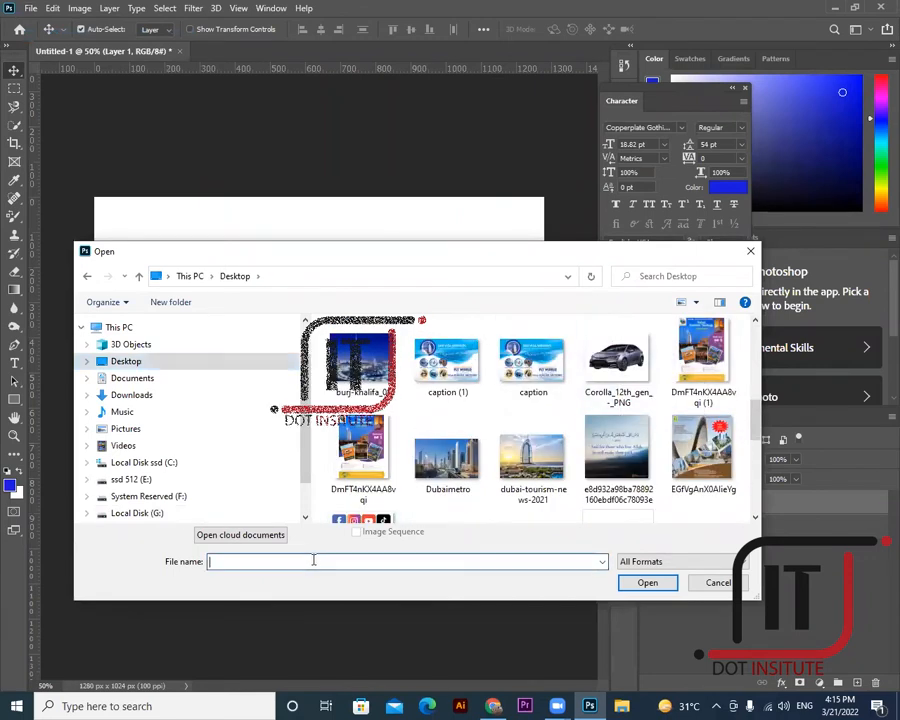
text(co)
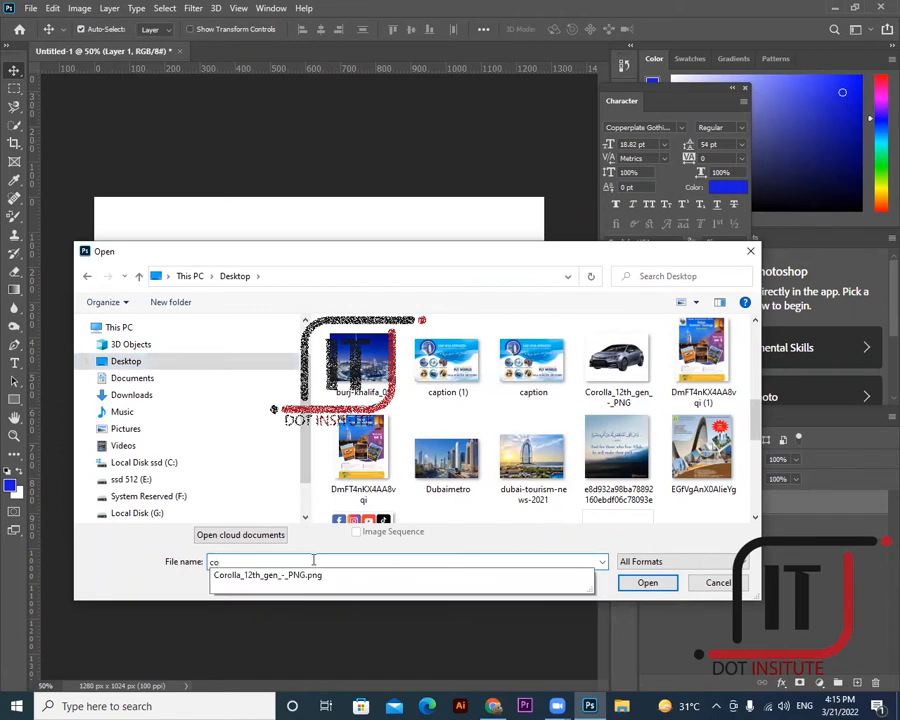
text(ro)
- Open the Corolla image and convert its Background into Layer 0
click(573, 576)
key(Return)
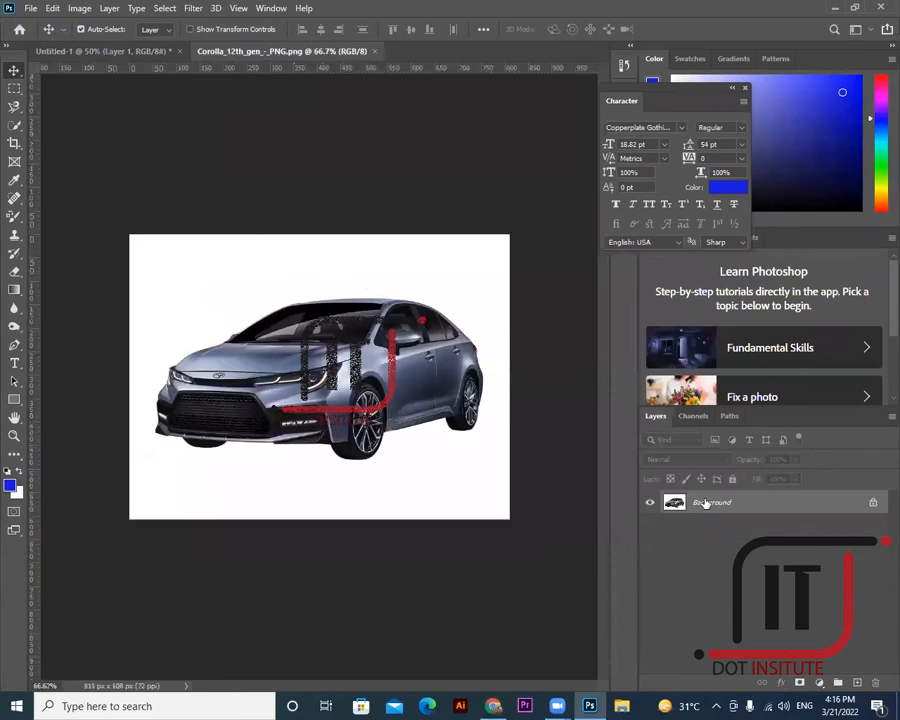
double_click(706, 505)
key(Return)
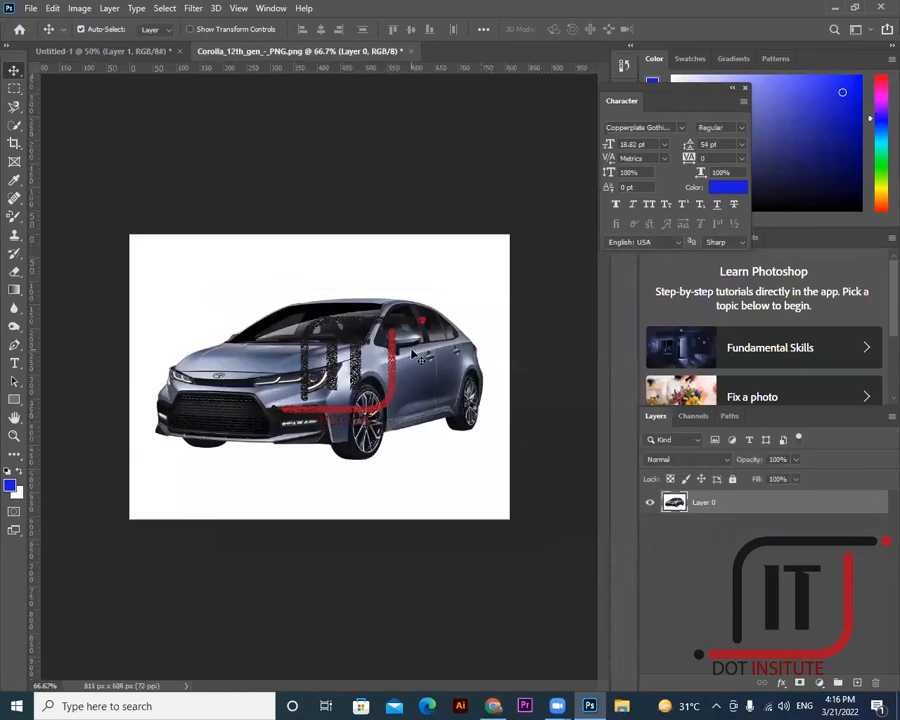
- Close the Corolla document without saving and minimize Photoshop
click(412, 51)
click(438, 264)
click(837, 12)
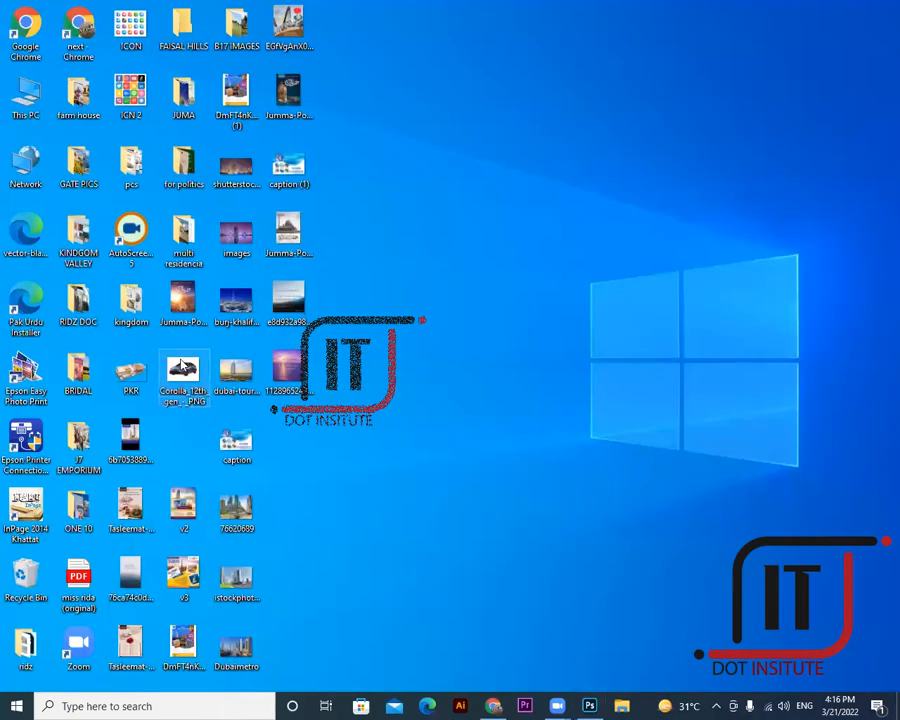
- Reopen the Corolla PNG from the desktop with Adobe Photoshop 2020
right_click(181, 371)
mouse_move(228, 460)
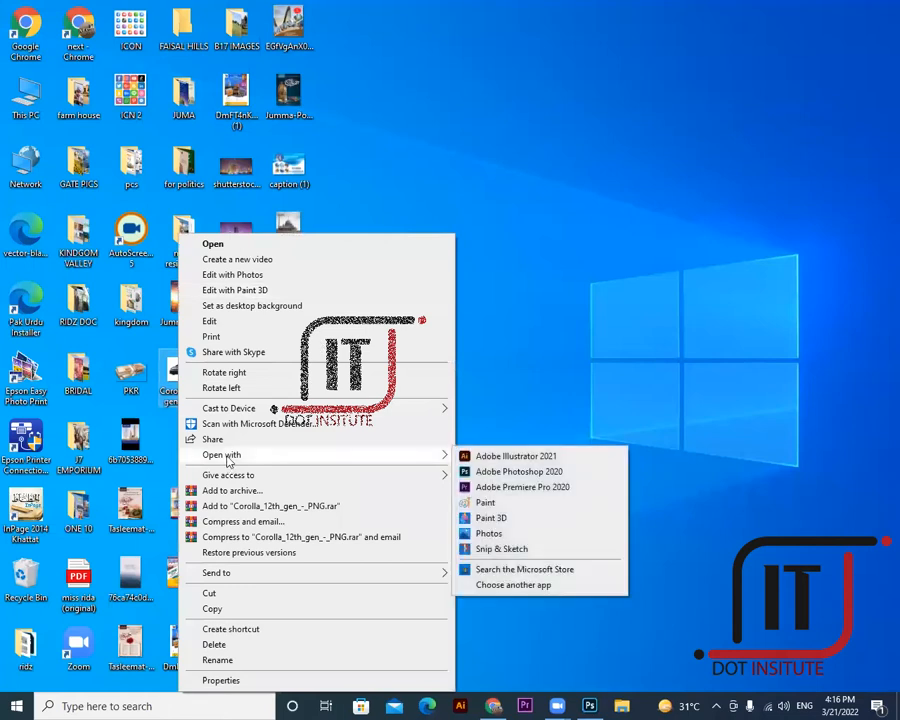
click(493, 476)
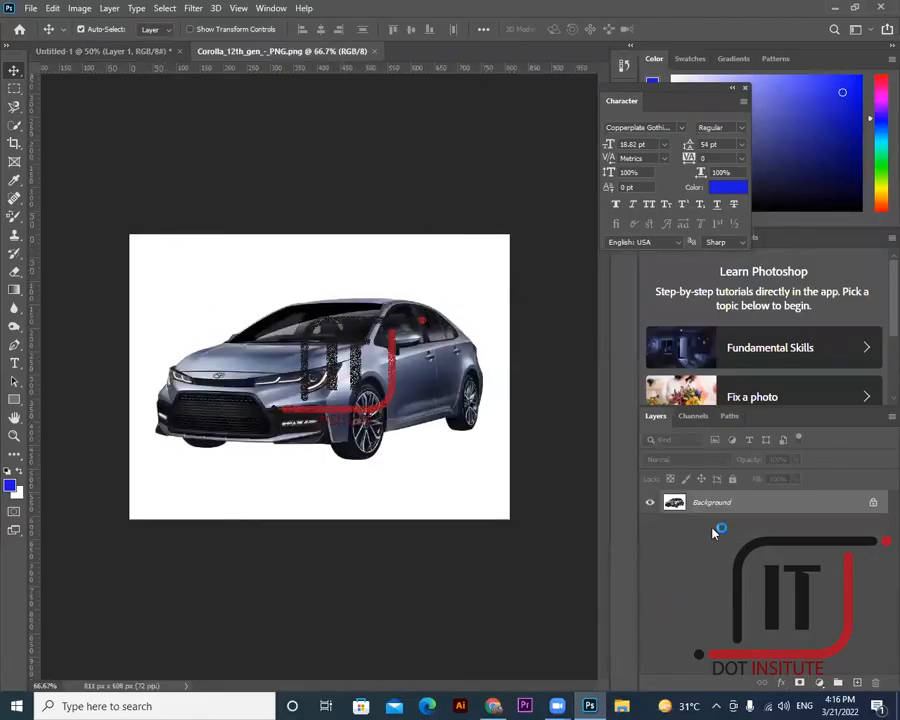
- Convert the Background into an editable Layer 0 and browse the selection and lasso tools
double_click(747, 506)
click(562, 207)
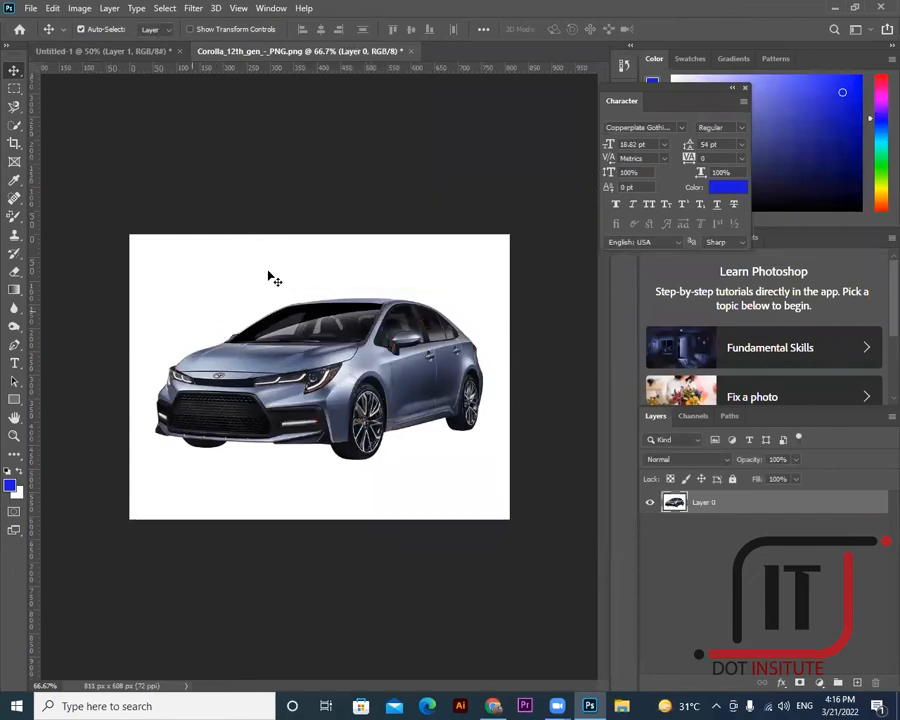
click(16, 127)
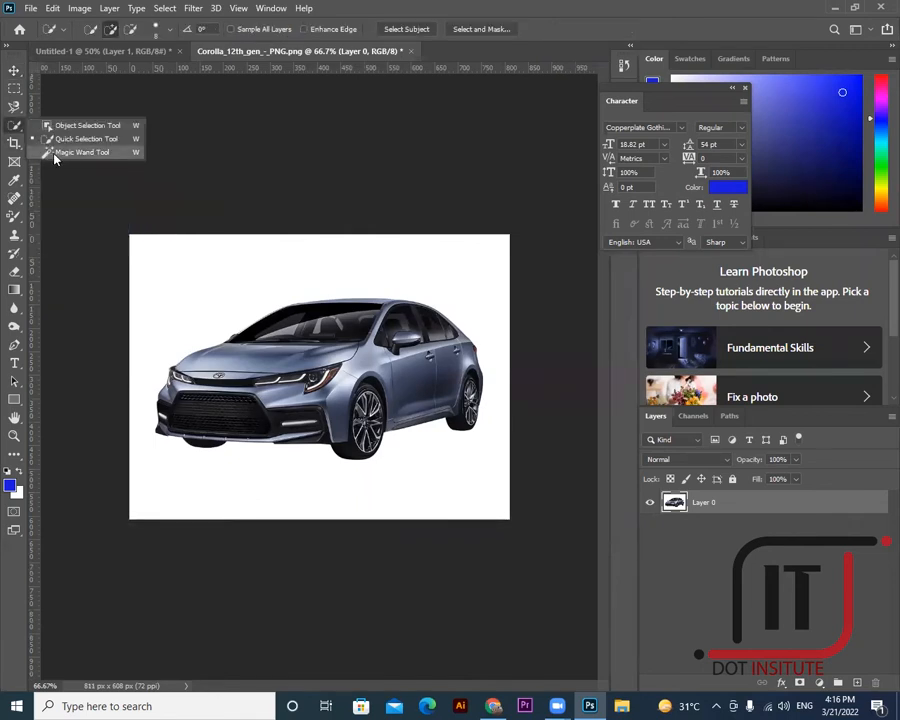
click(18, 108)
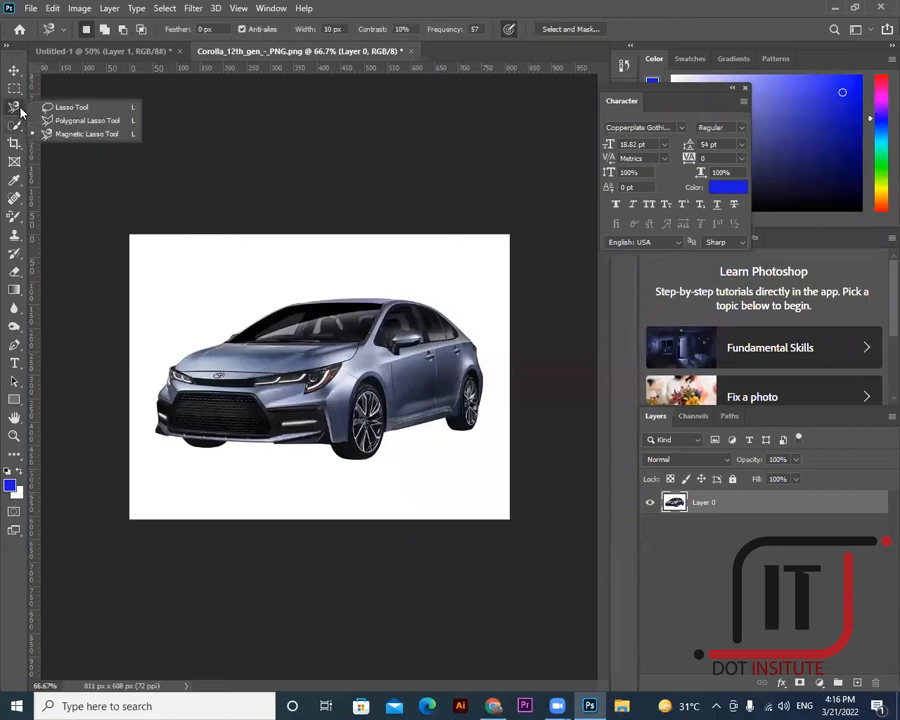
click(92, 136)
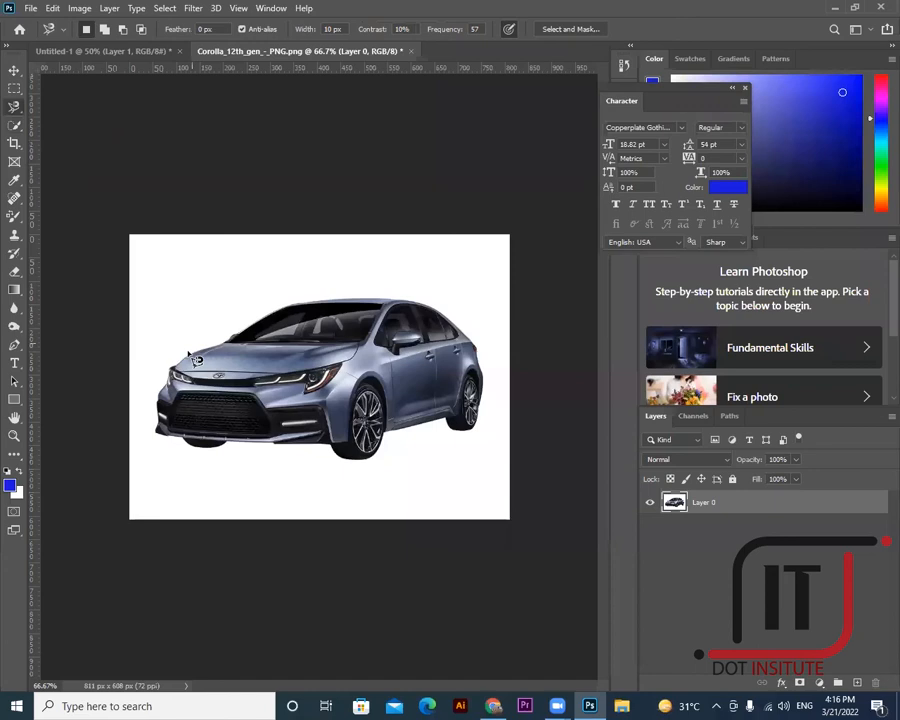
click(14, 70)
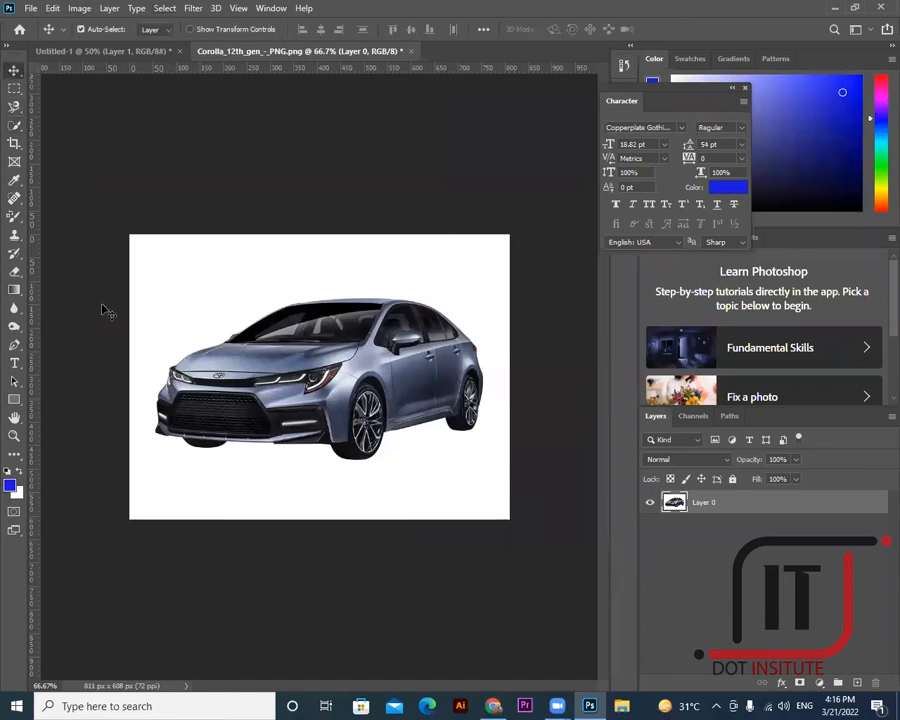
- Zoom in to 200% on the car's front
click(16, 437)
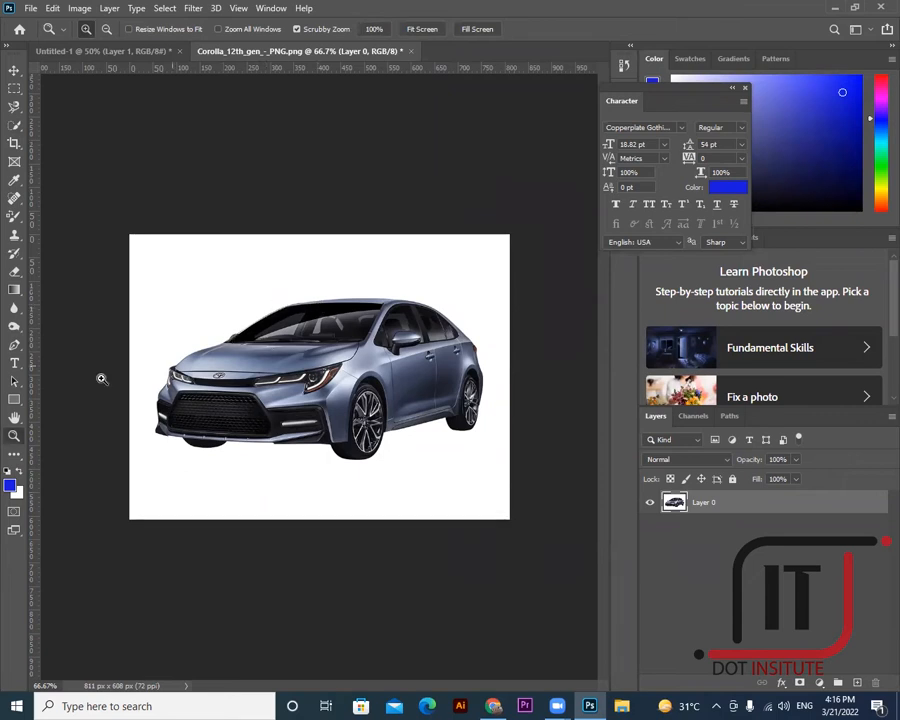
click(175, 386)
click(175, 360)
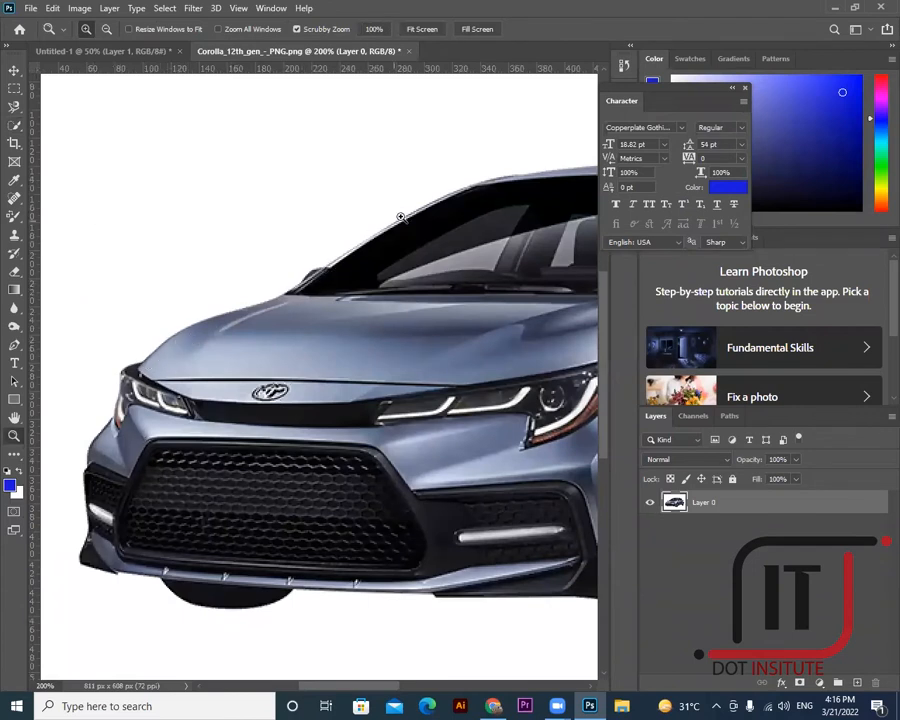
- Trace the Corolla's outline with the Magnetic Lasso, starting and closing at the headlight
click(14, 106)
click(60, 133)
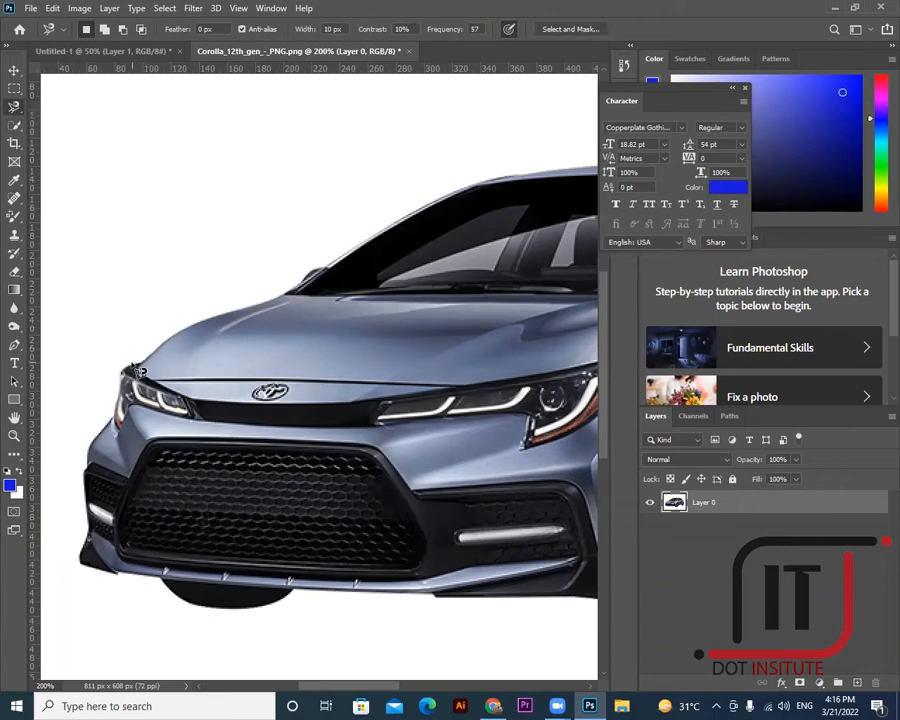
click(131, 364)
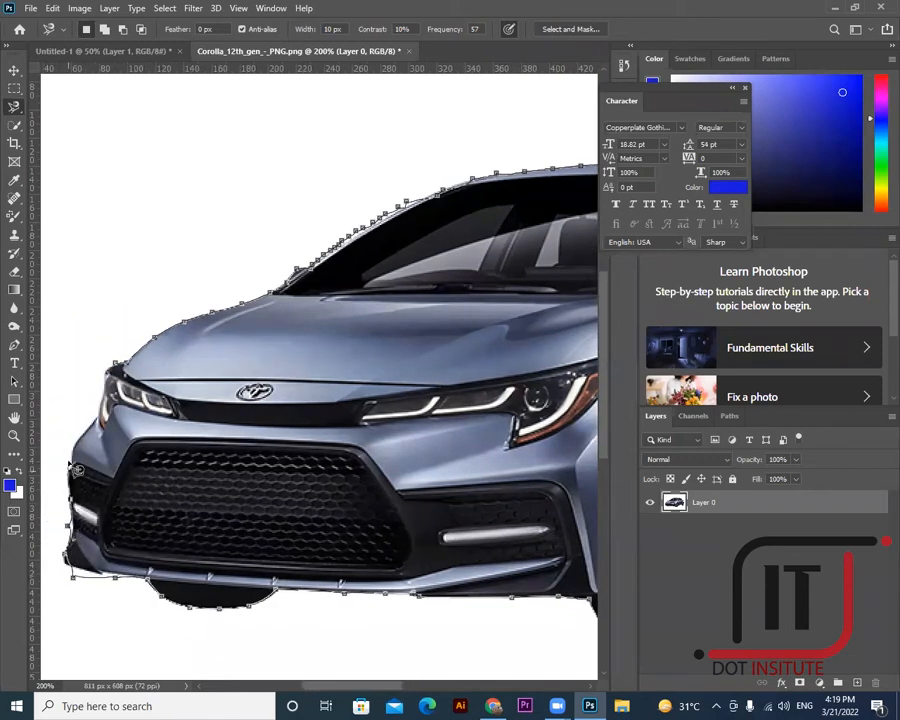
click(127, 372)
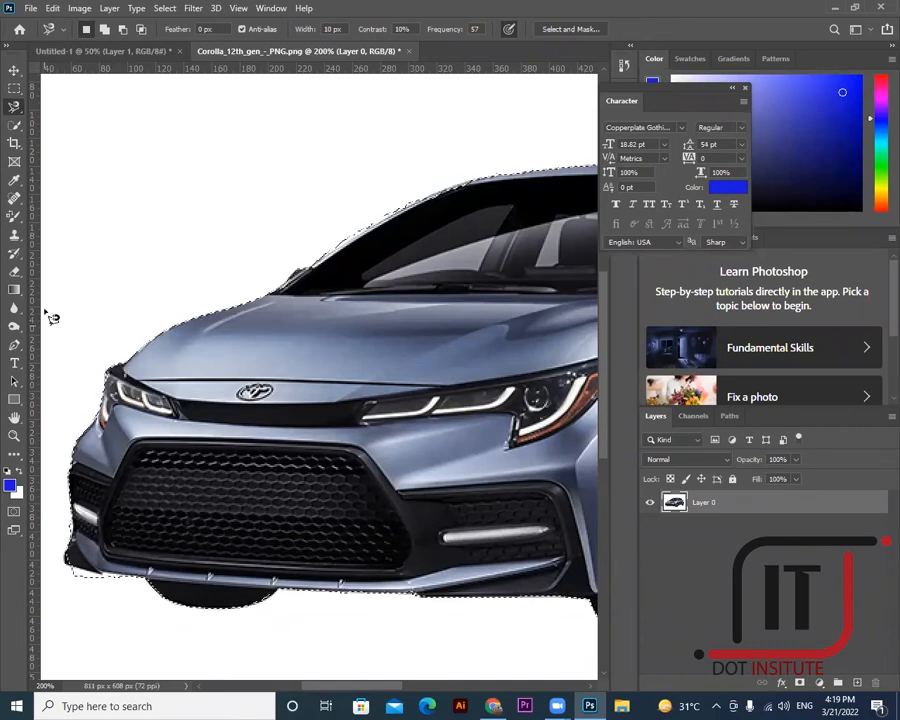
- Drag the selected cut-out Corolla into the Untitled-1 poster so it lands on Layer 1
drag(352, 694, 438, 691)
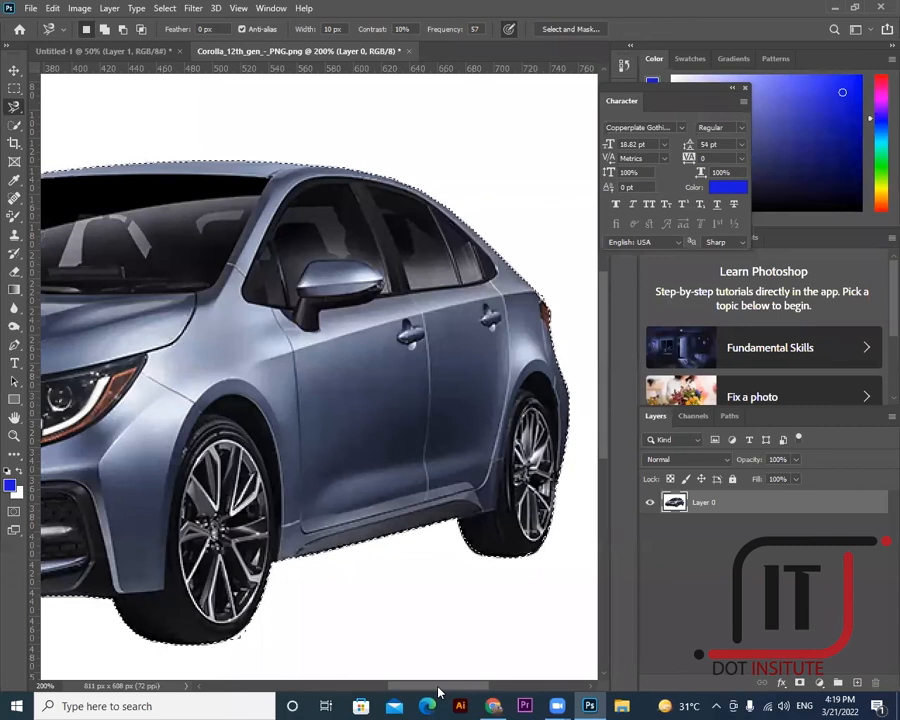
click(14, 70)
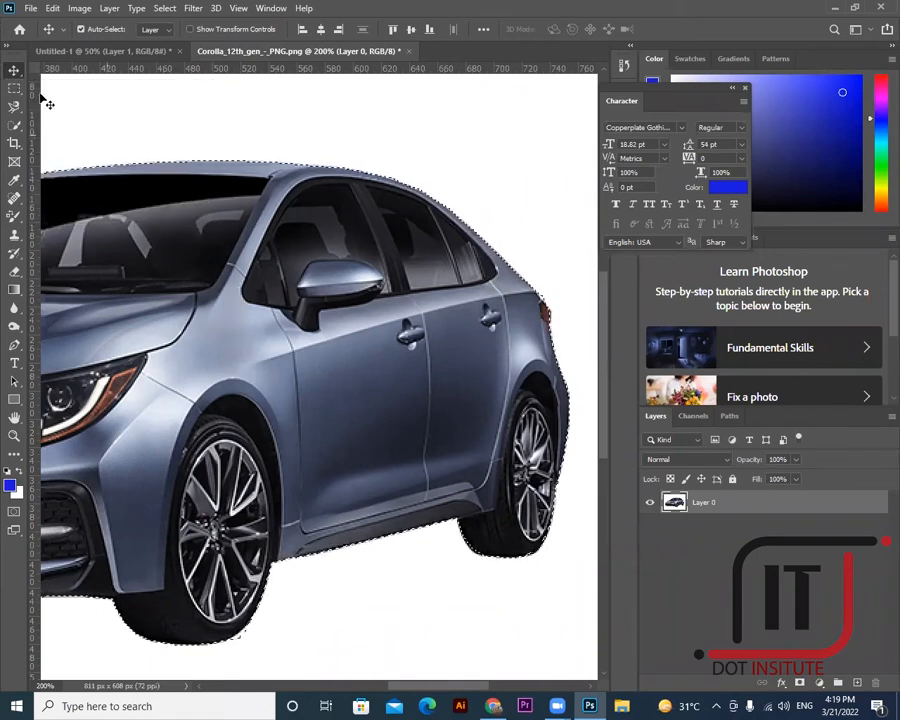
drag(243, 272, 348, 346)
click(31, 9)
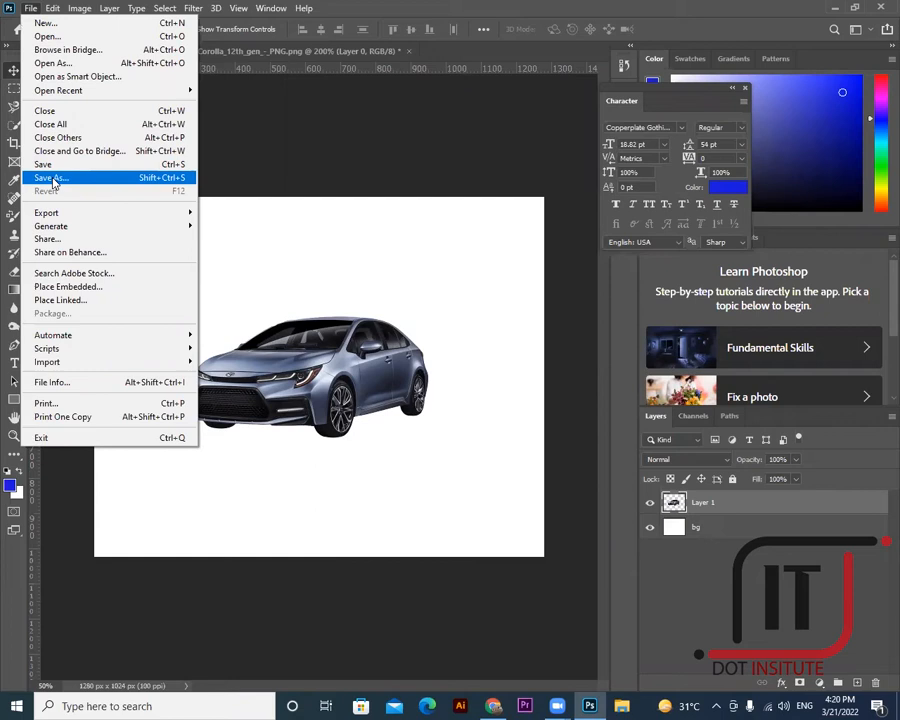
- In Save As on this computer, create a new Desktop folder named practice
click(53, 180)
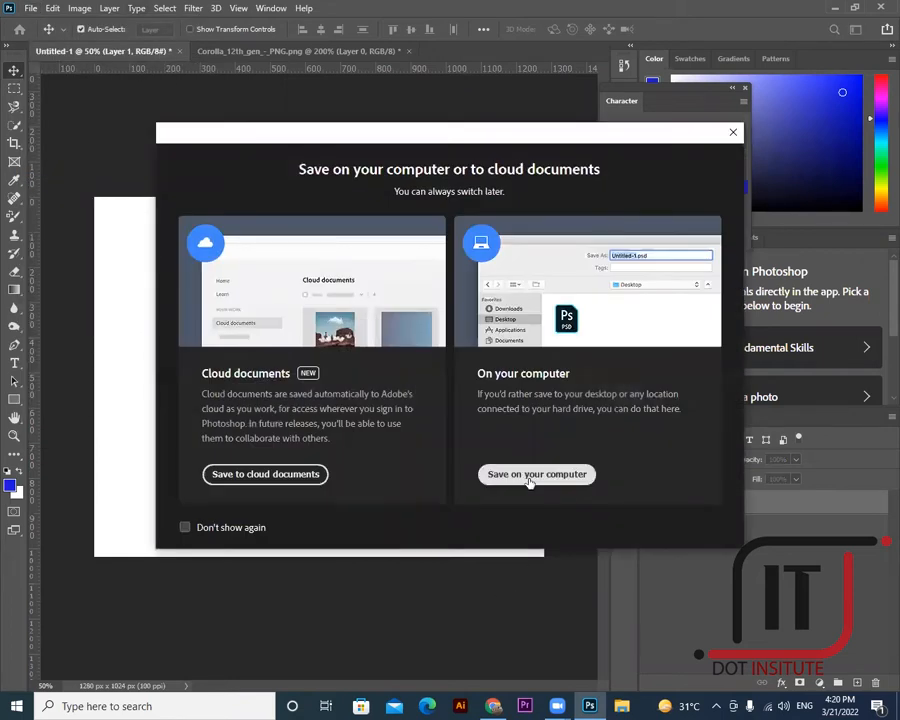
click(530, 475)
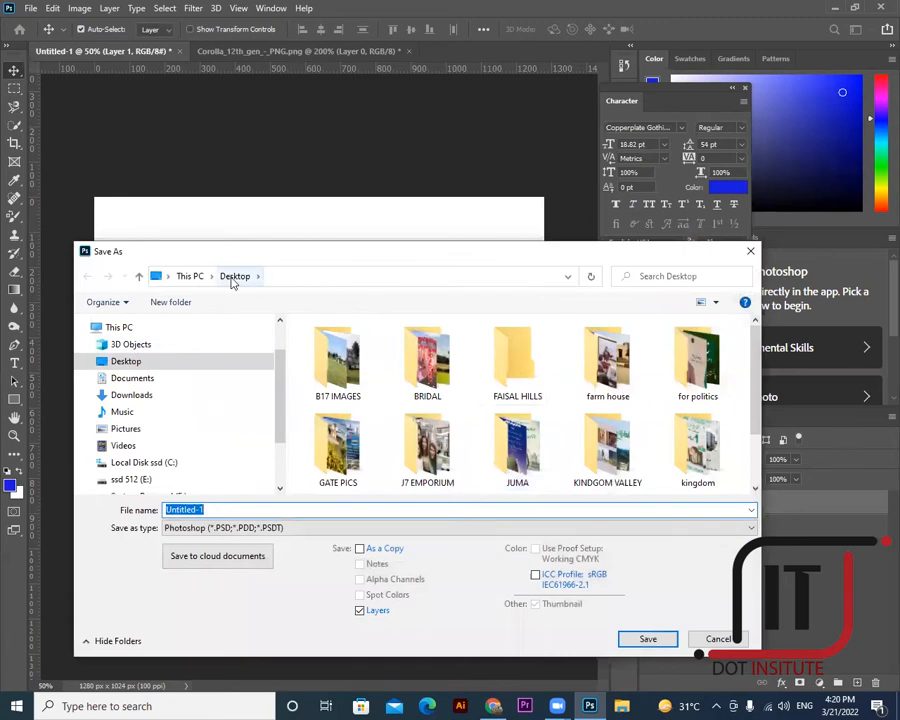
scroll(540, 400, down, 1)
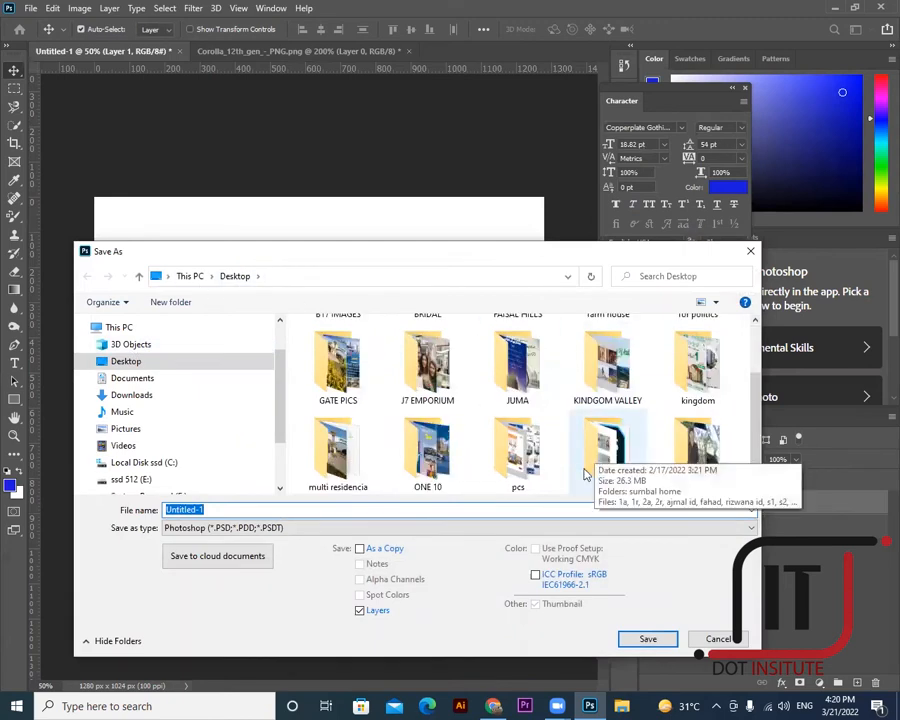
click(475, 476)
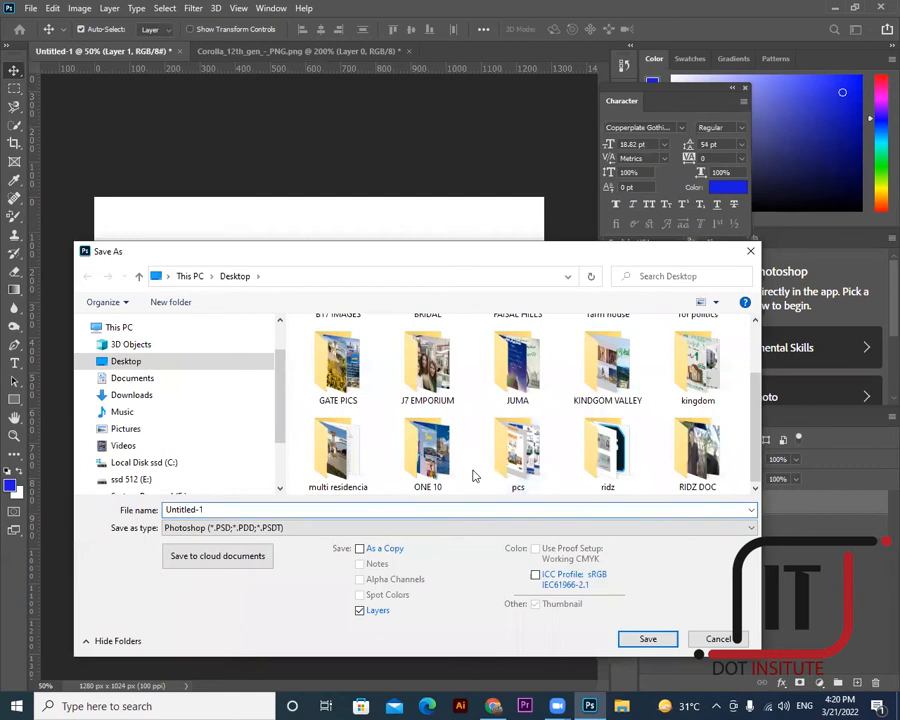
right_click(475, 476)
mouse_move(514, 604)
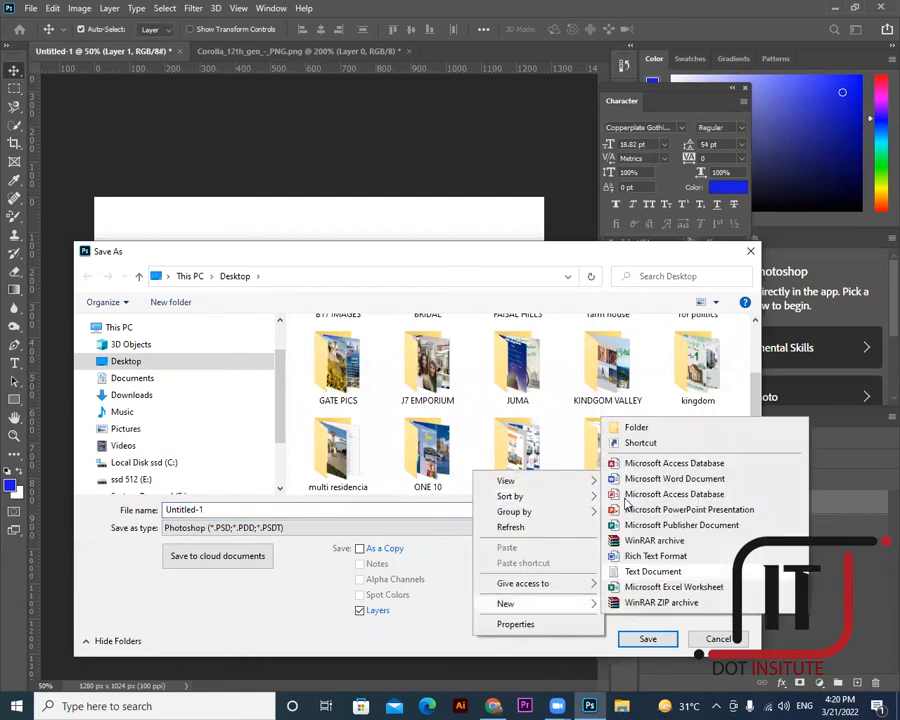
click(630, 427)
text(p)
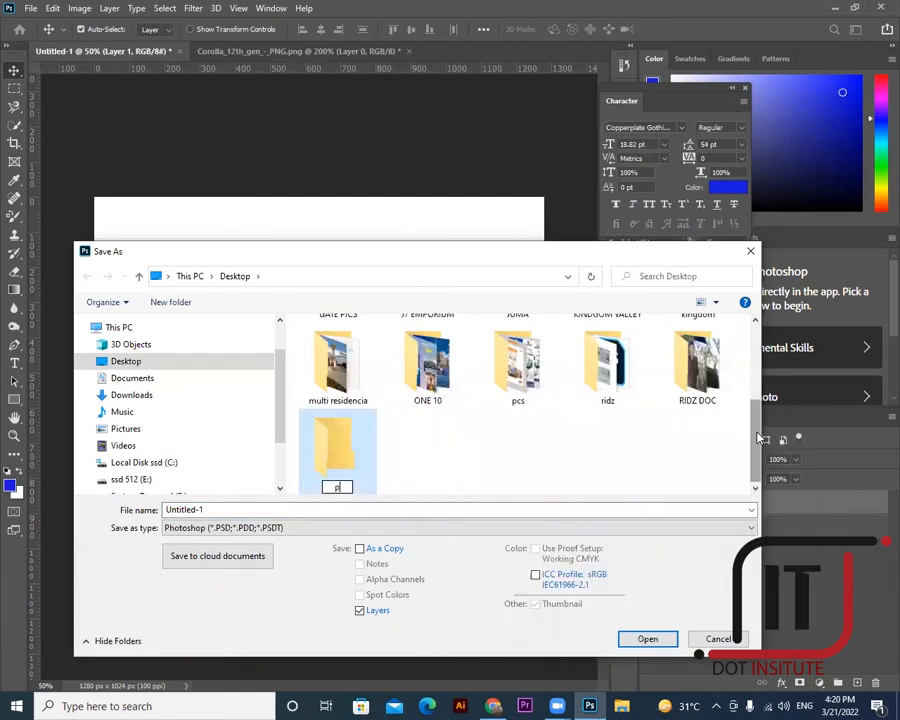
text(ractice)
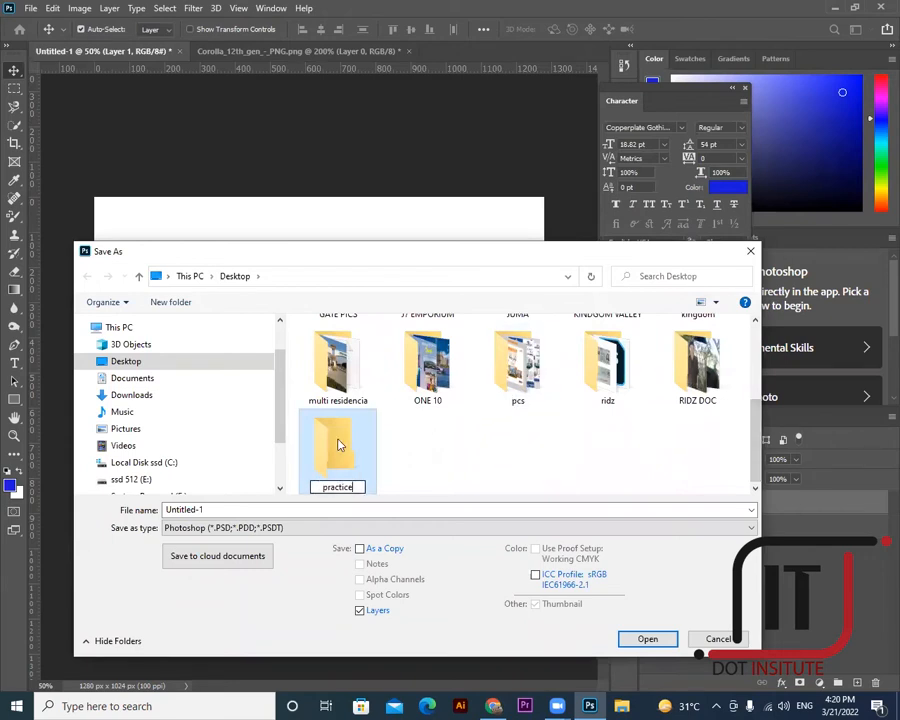
- Save the poster as post1.psd inside the practice folder, accepting the format options
double_click(325, 457)
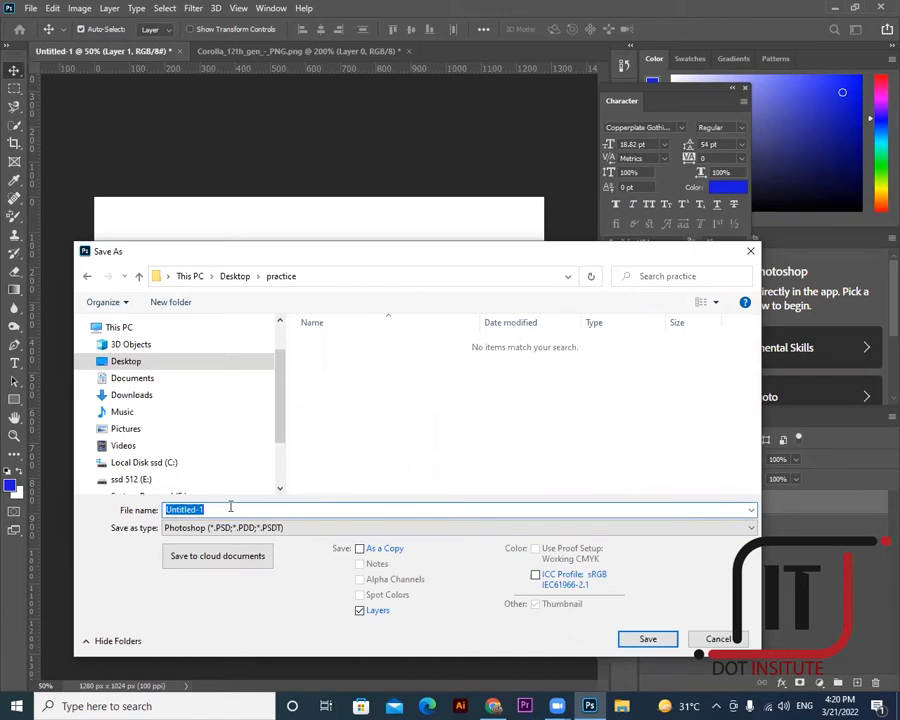
key(BackSpace)
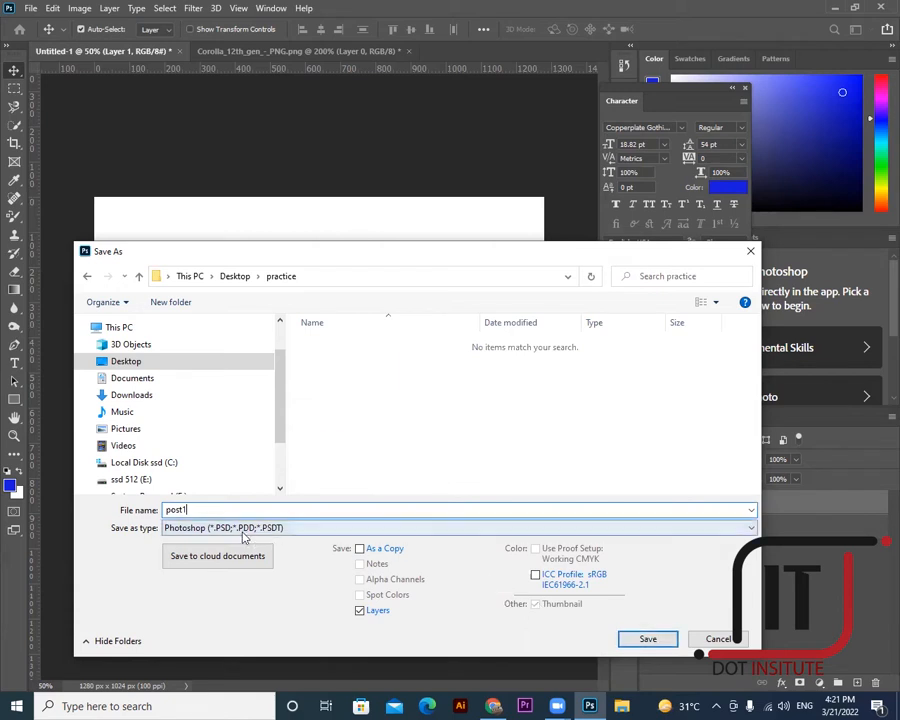
key(Return)
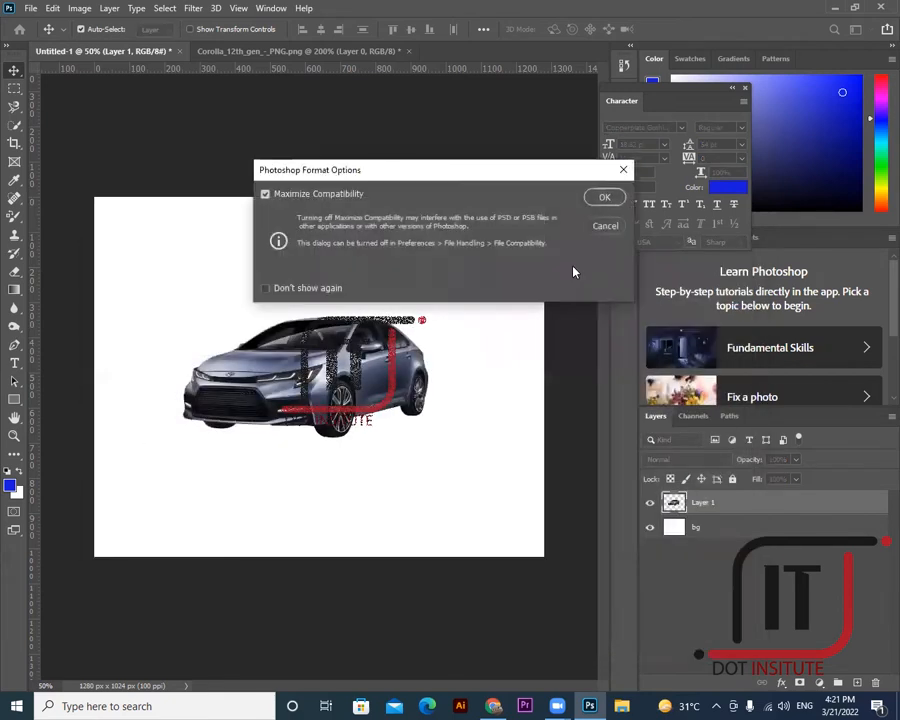
click(604, 199)
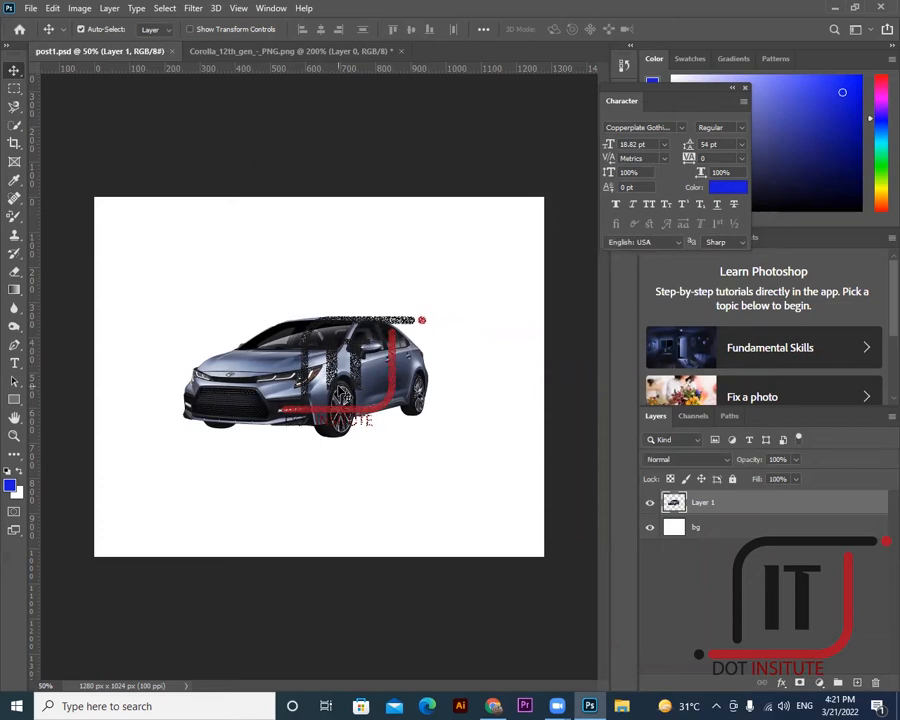
key(ctrl)
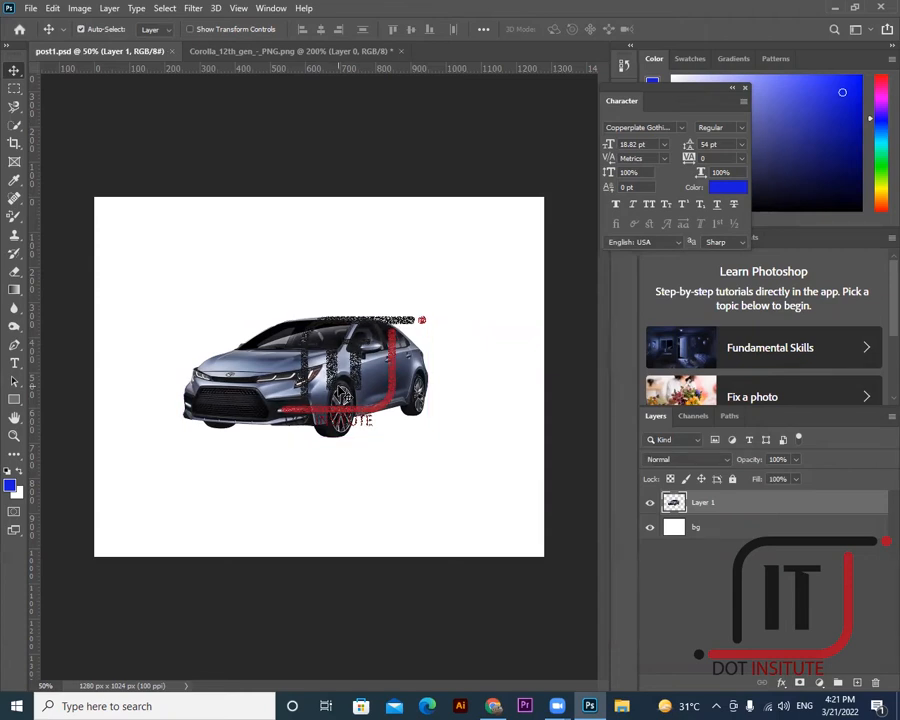
- Draw a rectangle at the poster's top-left and give it a bright red fill
click(20, 398)
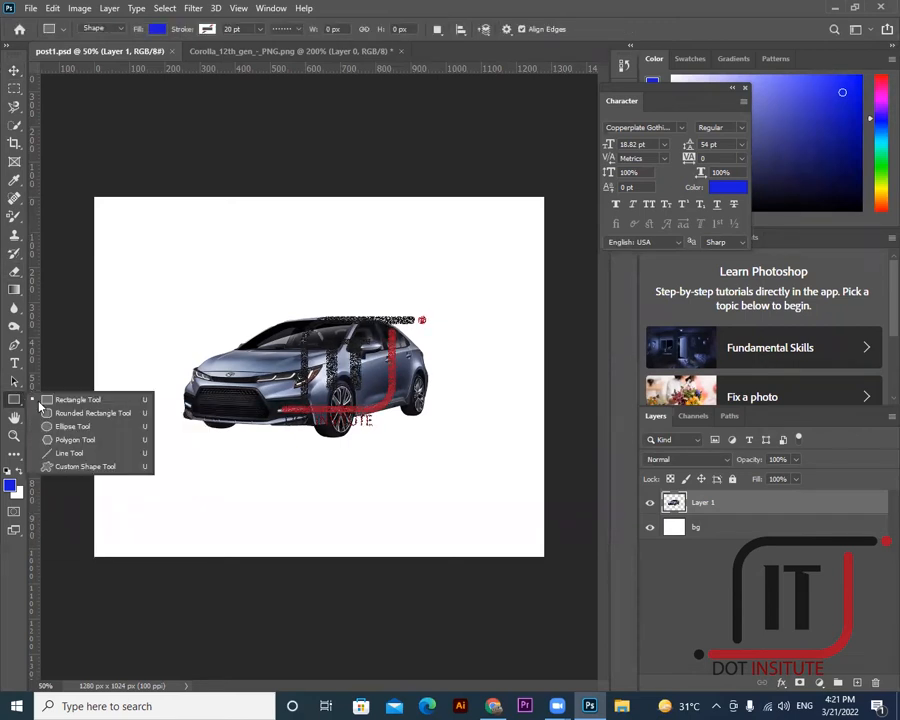
click(74, 399)
drag(85, 189, 212, 284)
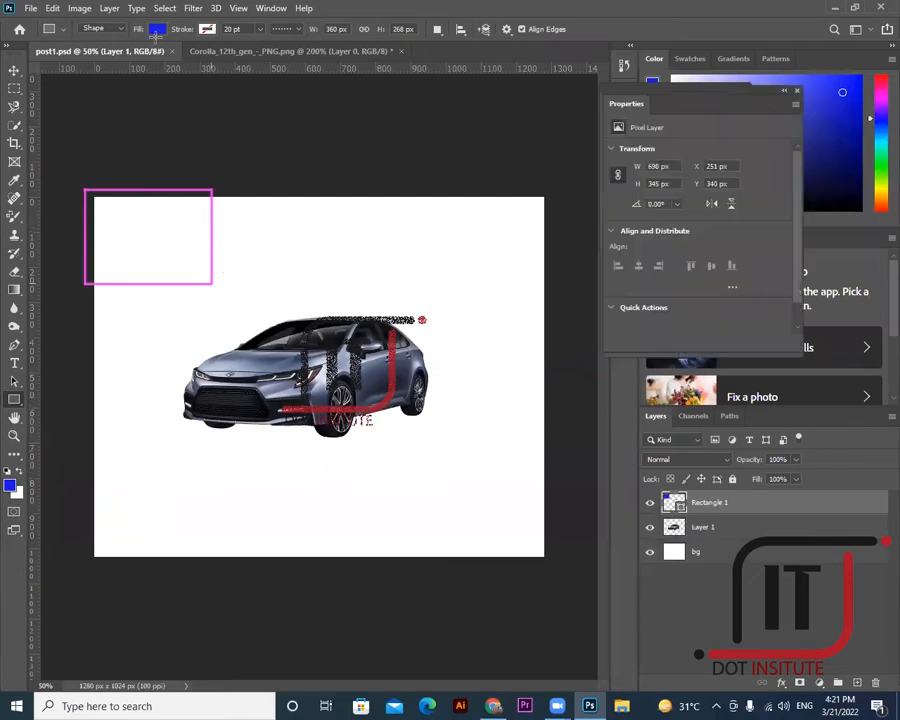
click(156, 29)
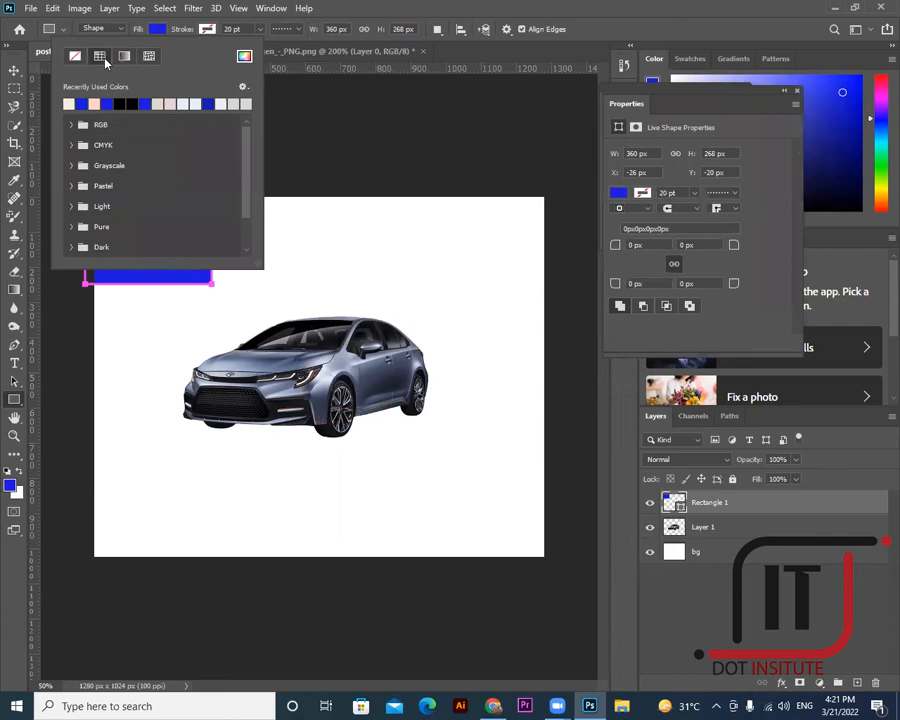
click(244, 56)
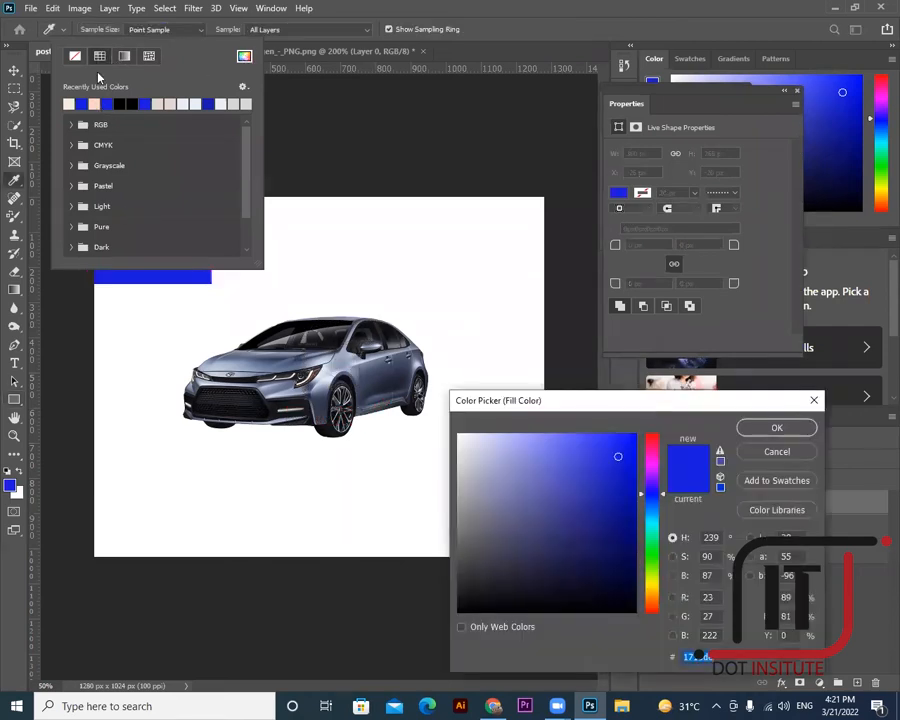
click(654, 436)
click(627, 446)
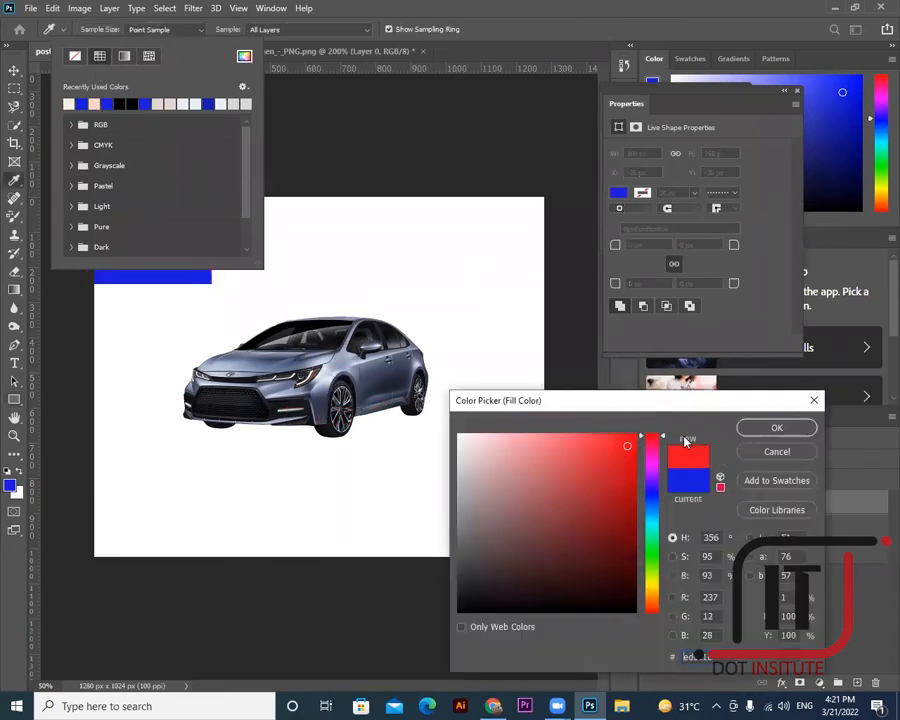
click(776, 428)
- Snap the red rectangle into the top-left corner and marquee-select its inner area
key(Escape)
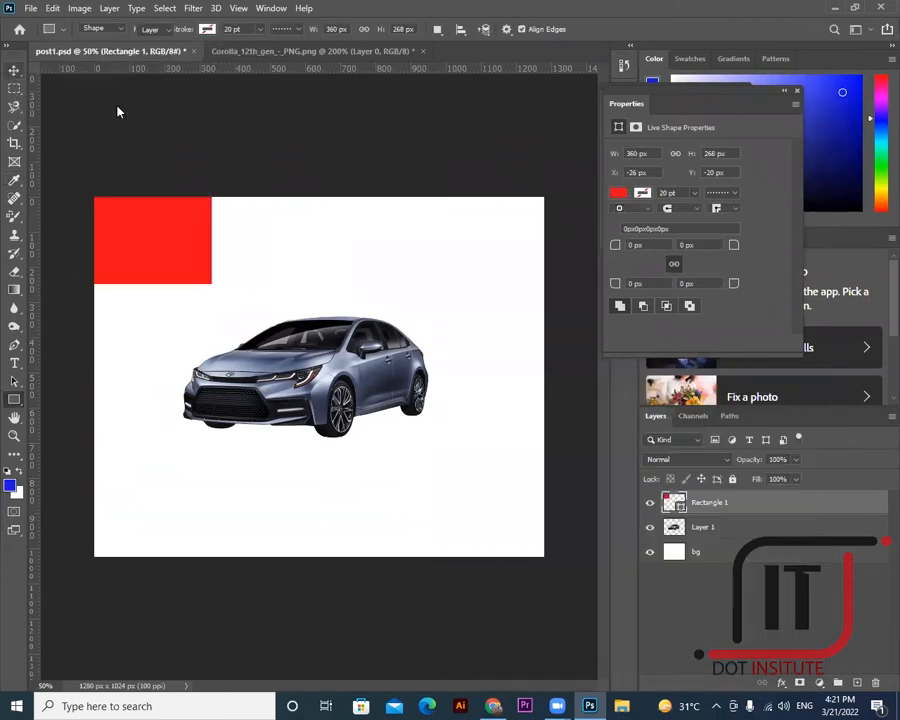
key(v)
drag(165, 249, 195, 257)
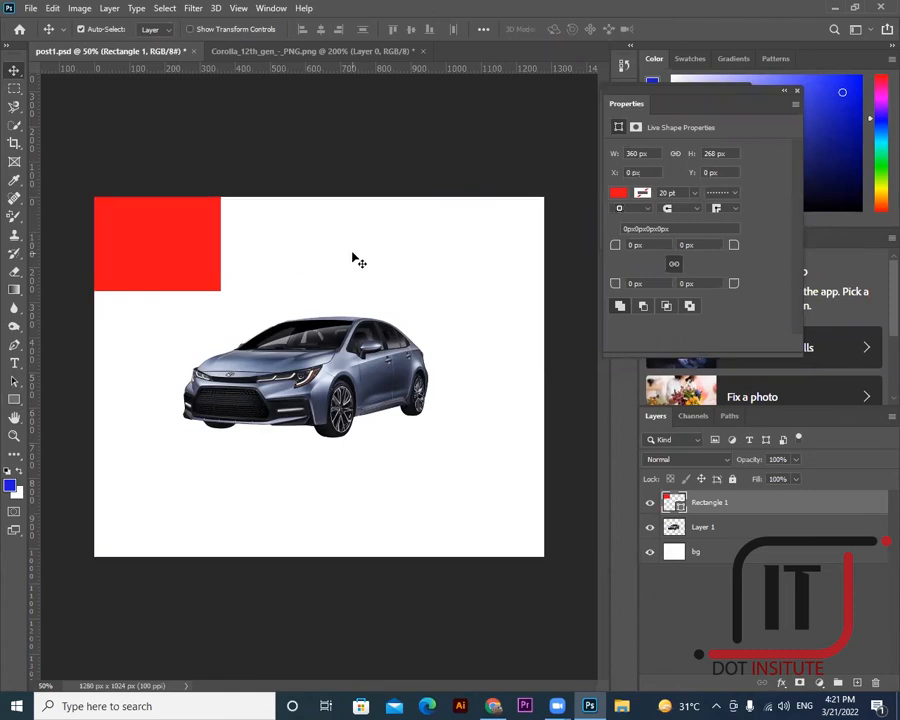
click(15, 89)
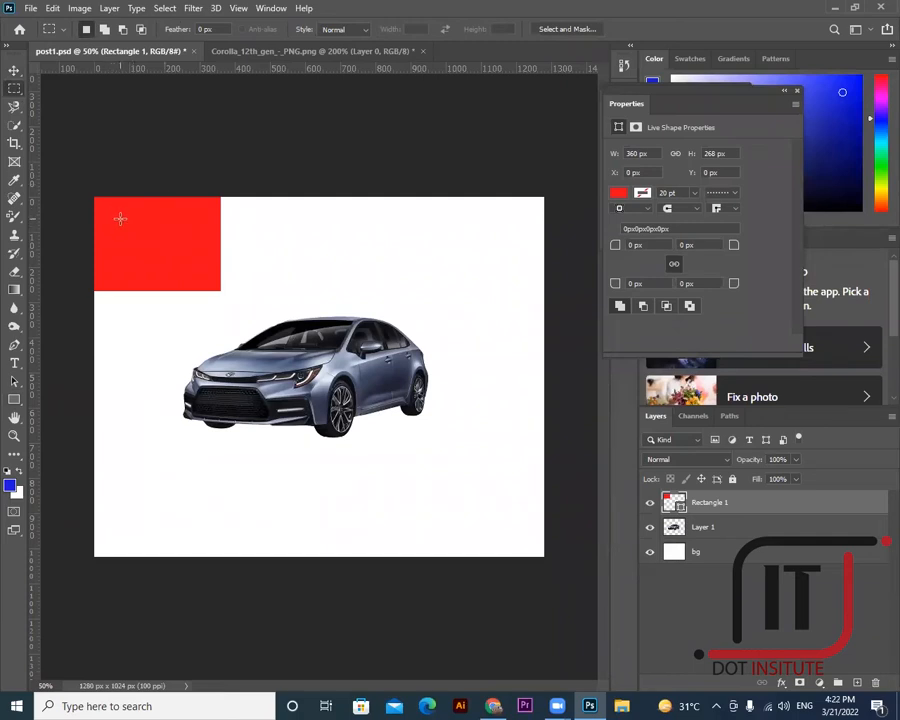
drag(233, 242, 267, 312)
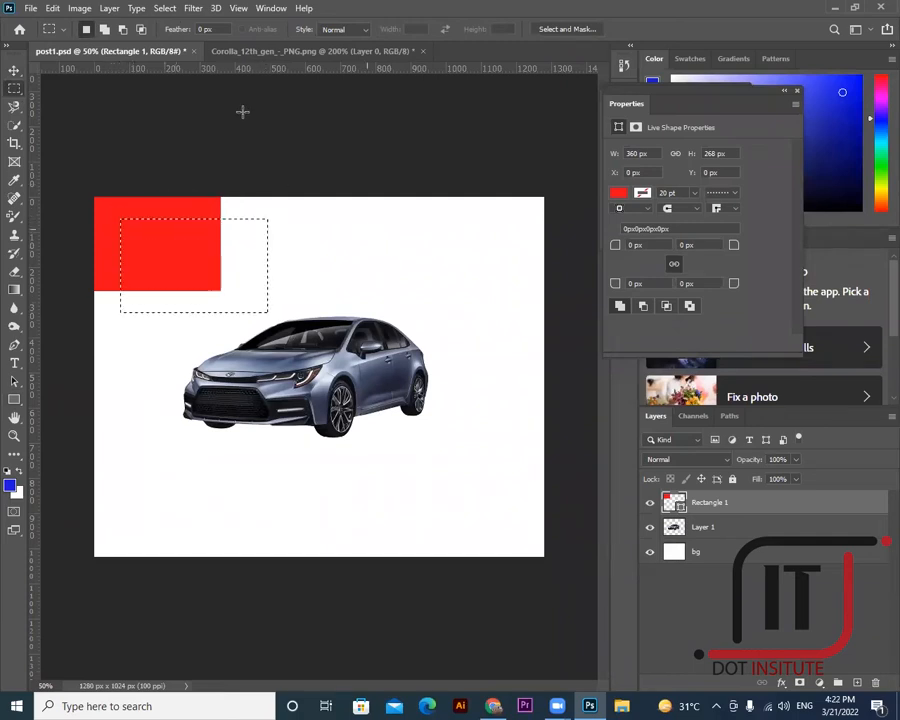
- Rasterize Rectangle 1, delete the selected inner area, deselect, and nudge the L-bracket left into the corner
right_click(702, 506)
click(742, 312)
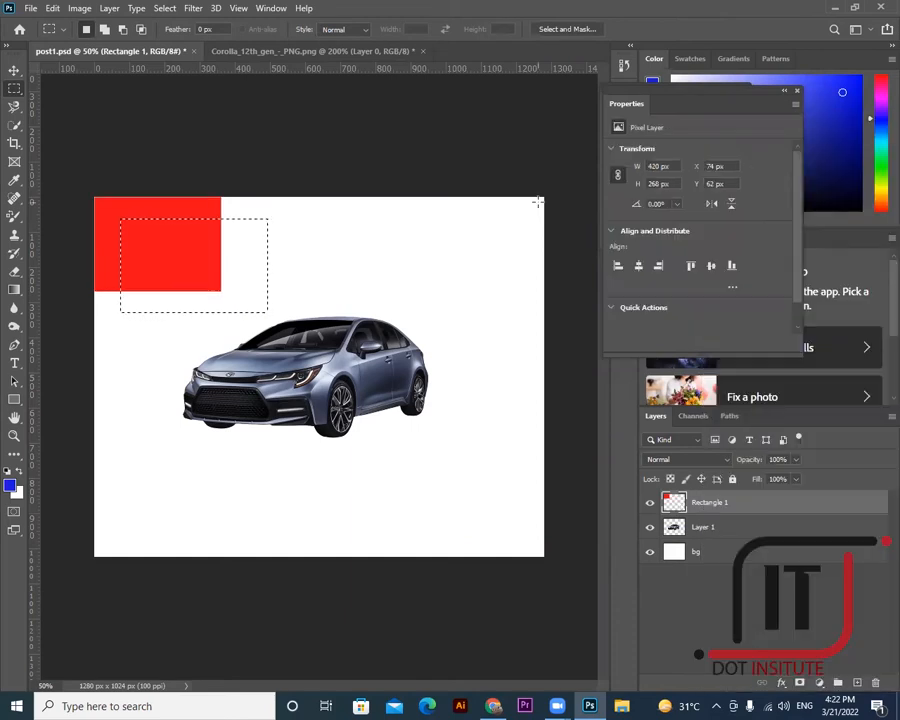
key(Delete)
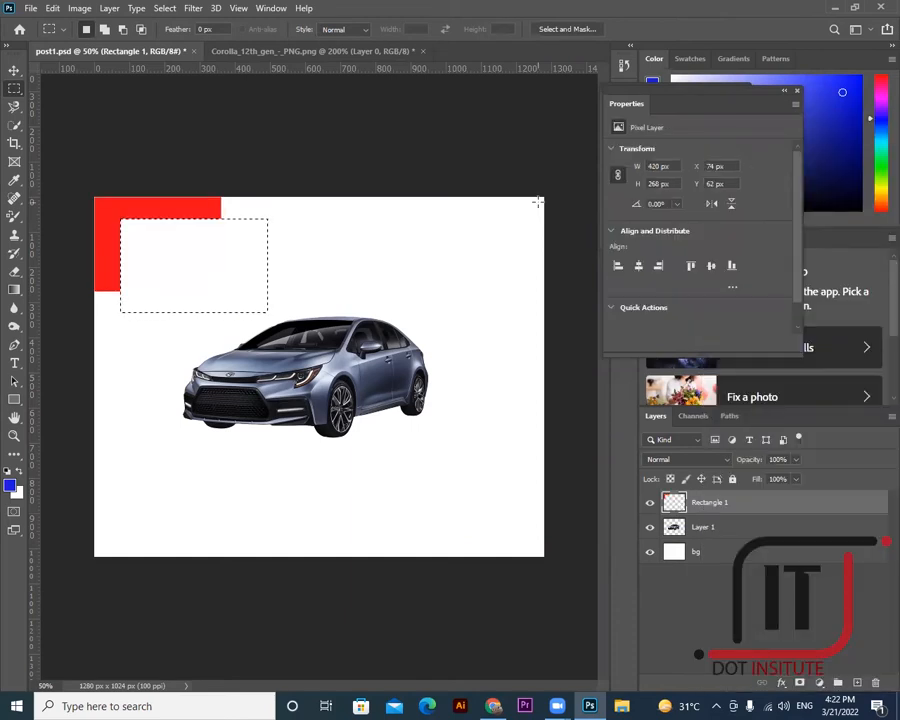
key(ctrl+d)
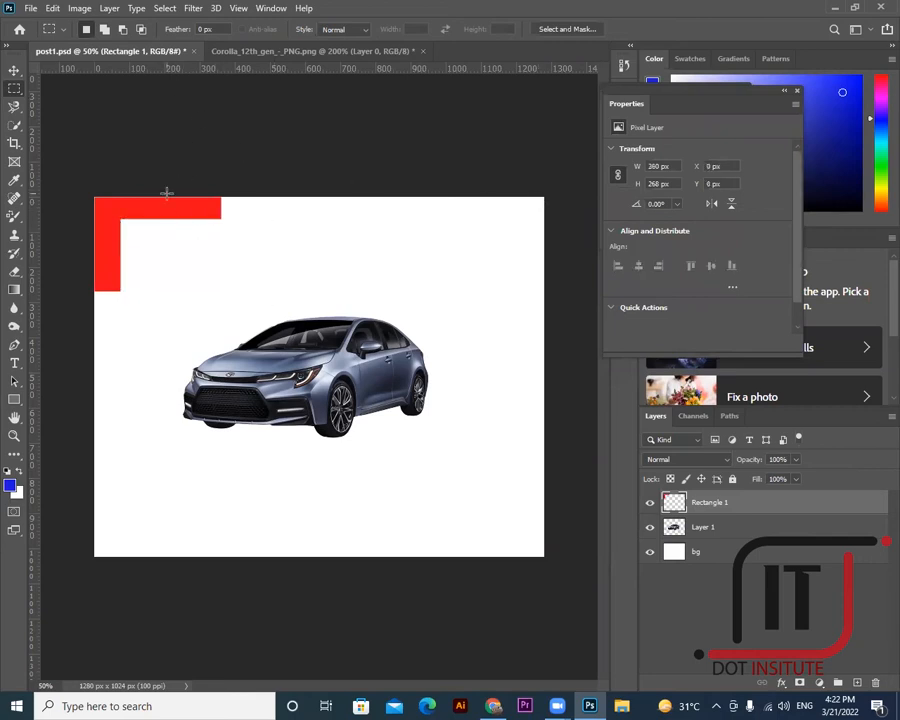
click(14, 70)
mouse_move(128, 208)
mouse_down()
mouse_move(108, 201)
mouse_move(116, 207)
mouse_up()
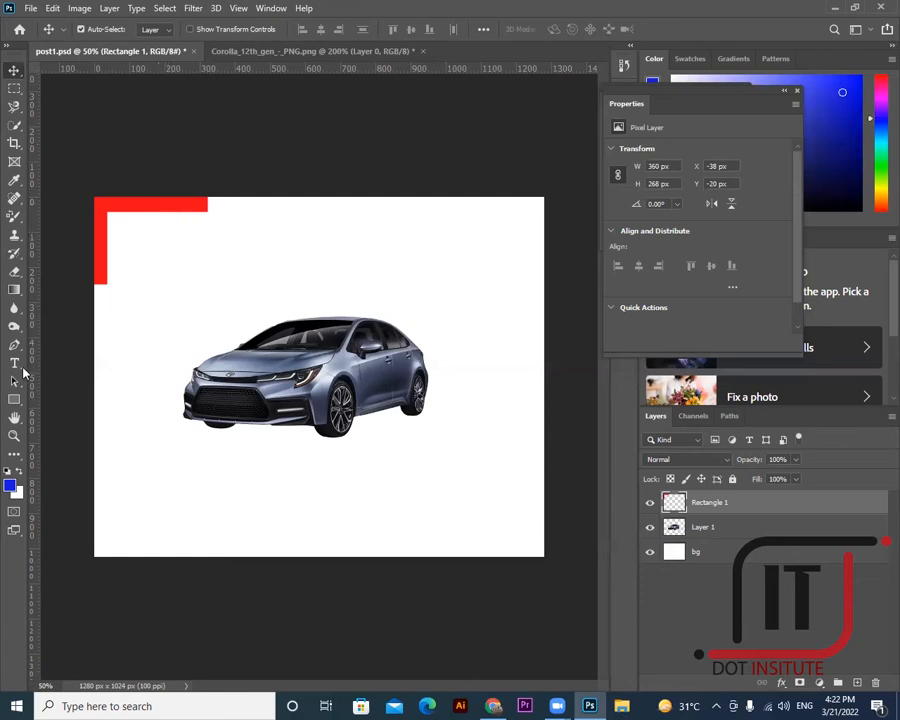
- Start a new text layer and set it to the Elephant font at 60 pt
key(t)
click(215, 277)
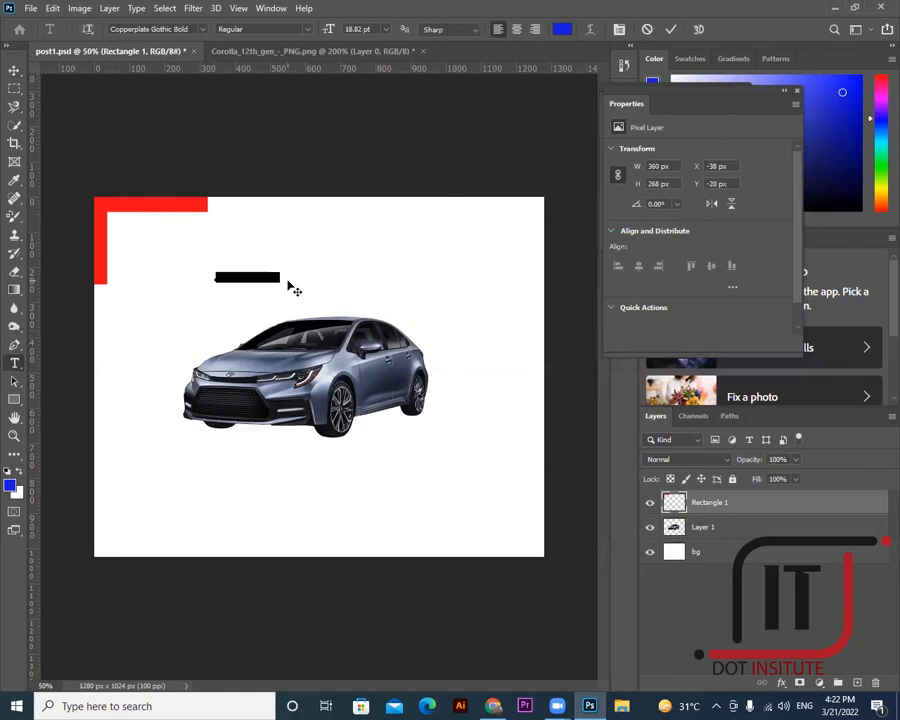
key(BackSpace)
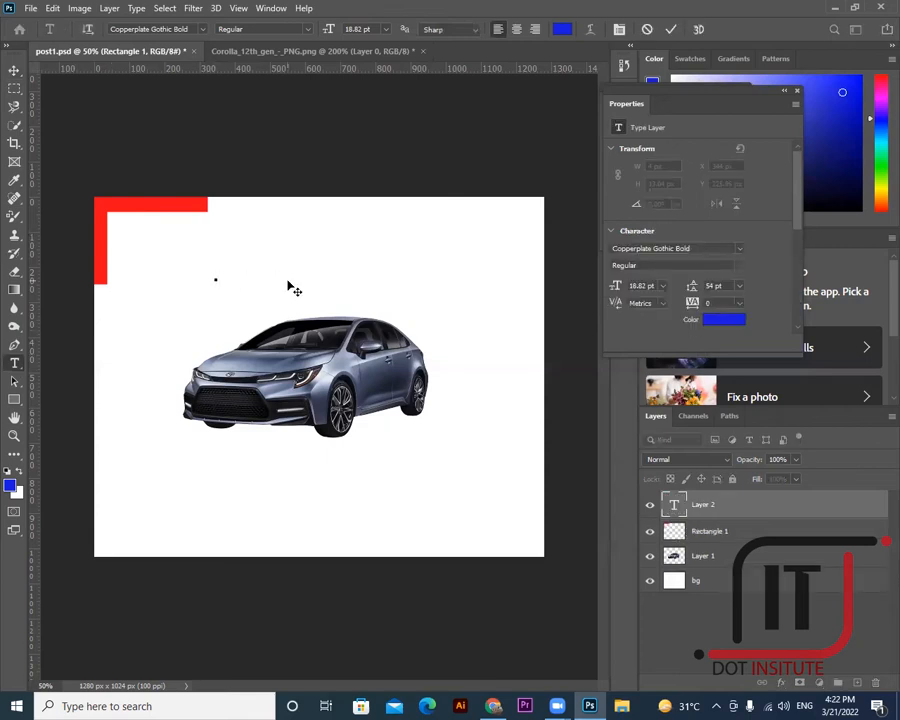
click(619, 29)
click(682, 128)
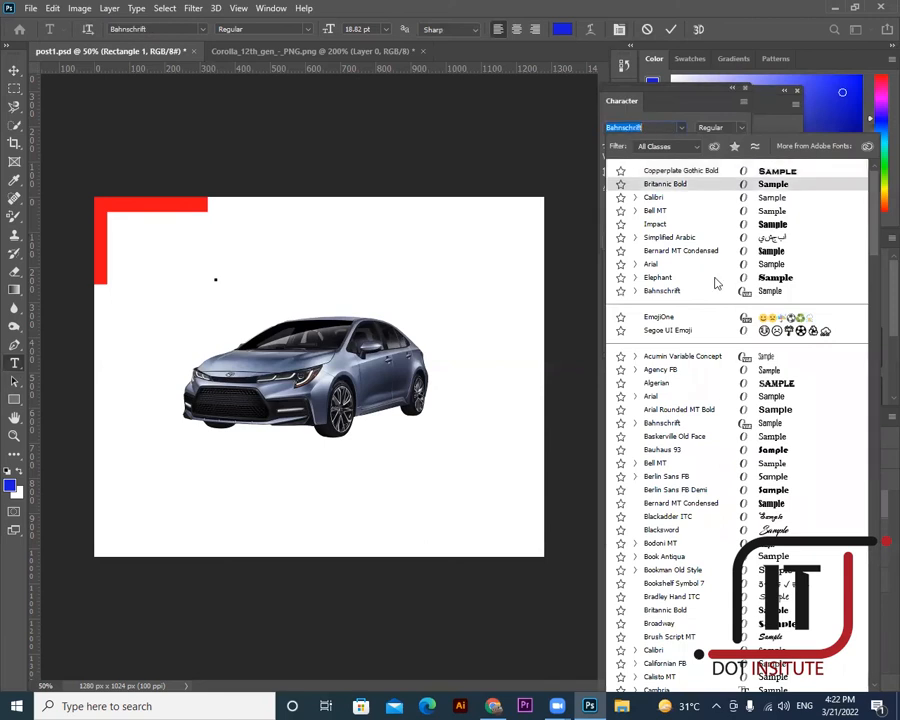
click(733, 279)
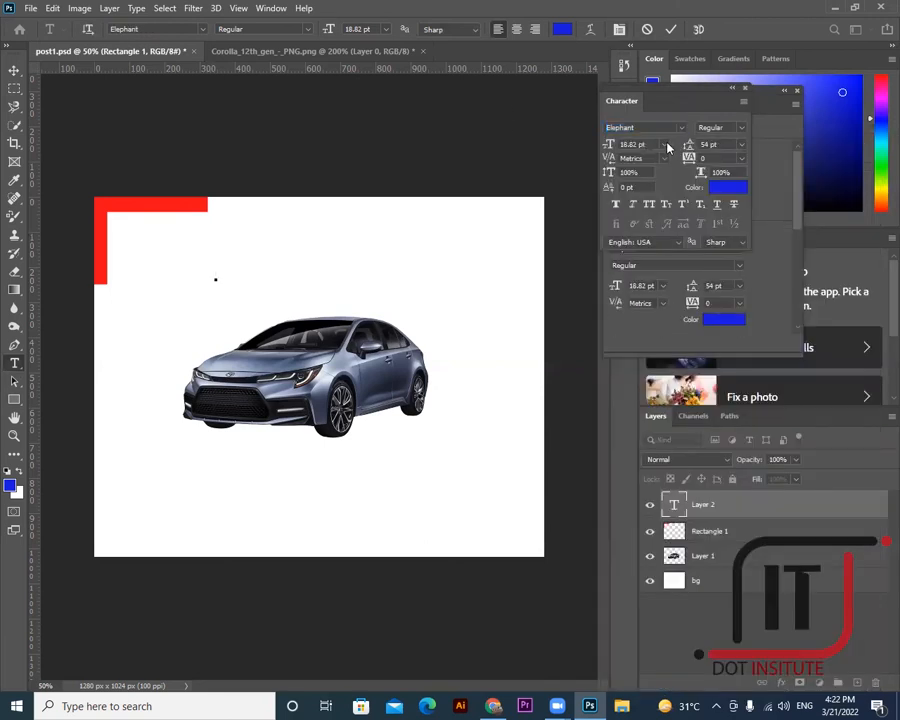
click(665, 145)
click(650, 314)
- Delete the accidentally typed 'ctrl+j' text so the text layer stays empty
text(ctrl+j)
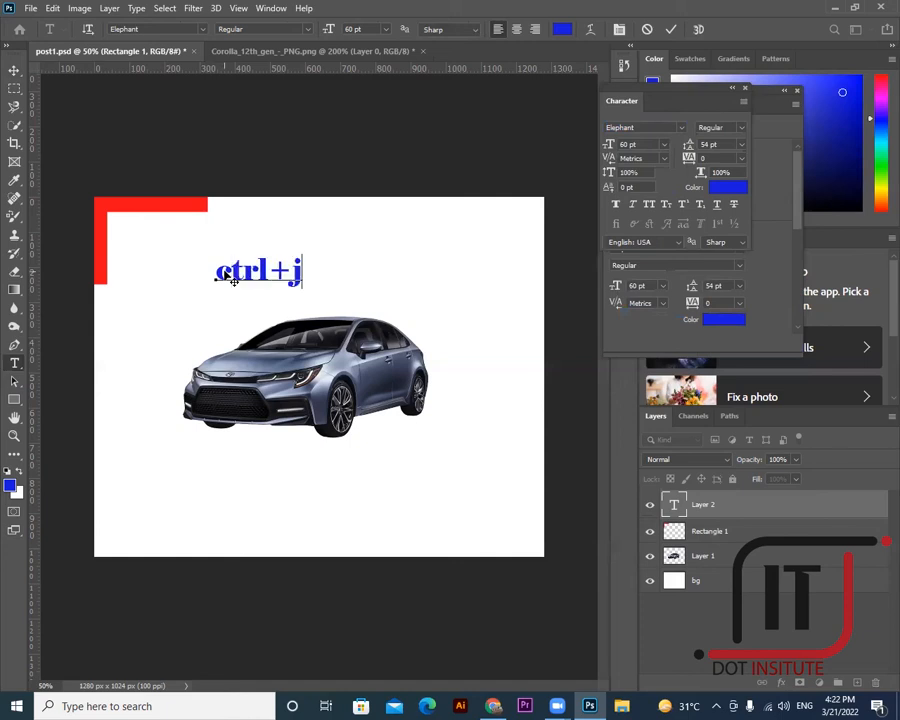
drag(304, 272, 213, 281)
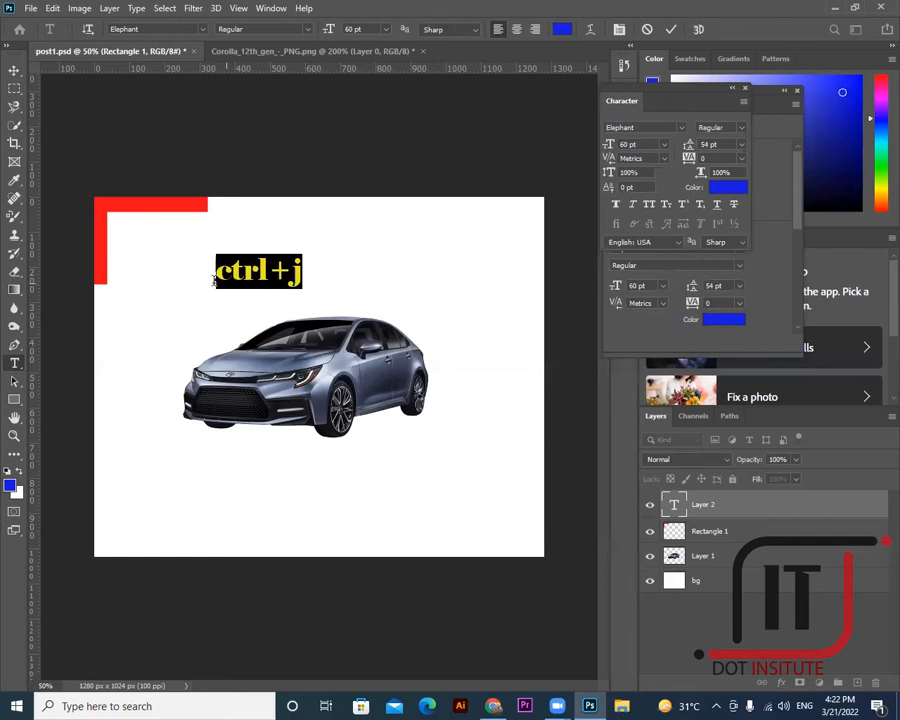
key(BackSpace)
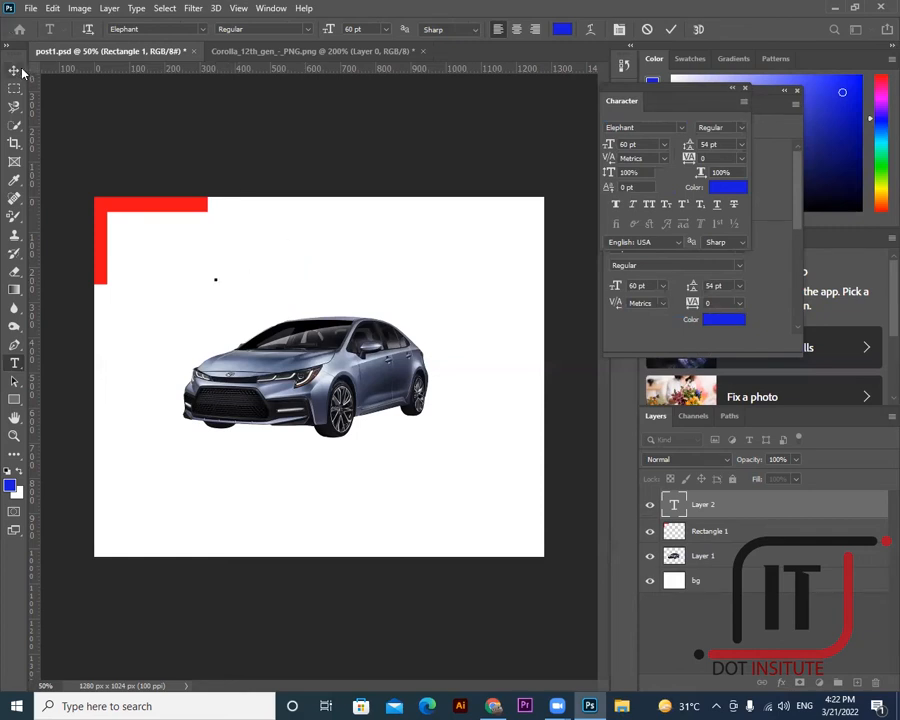
ctrl+right_click(156, 207)
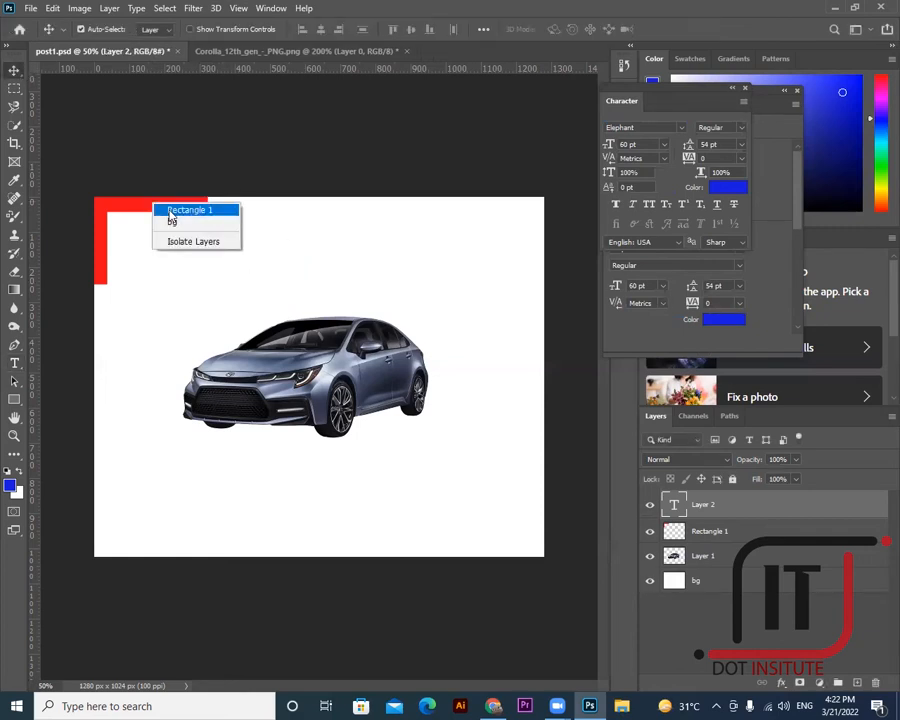
- Duplicate the Rectangle 1 red bracket and move the copy to the top-right
click(172, 211)
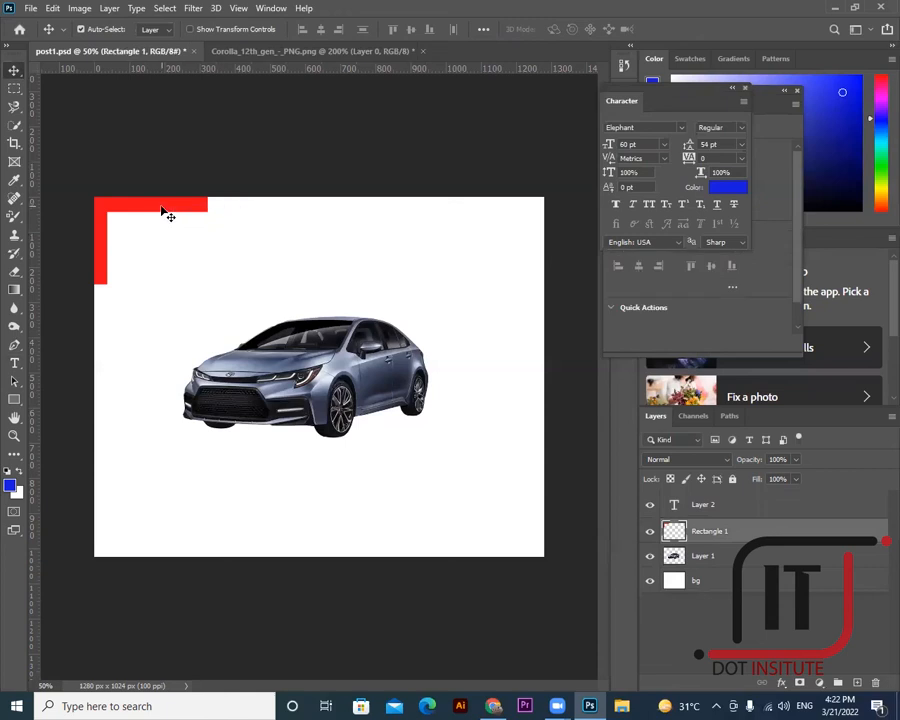
key(ctrl+j)
drag(162, 209, 501, 220)
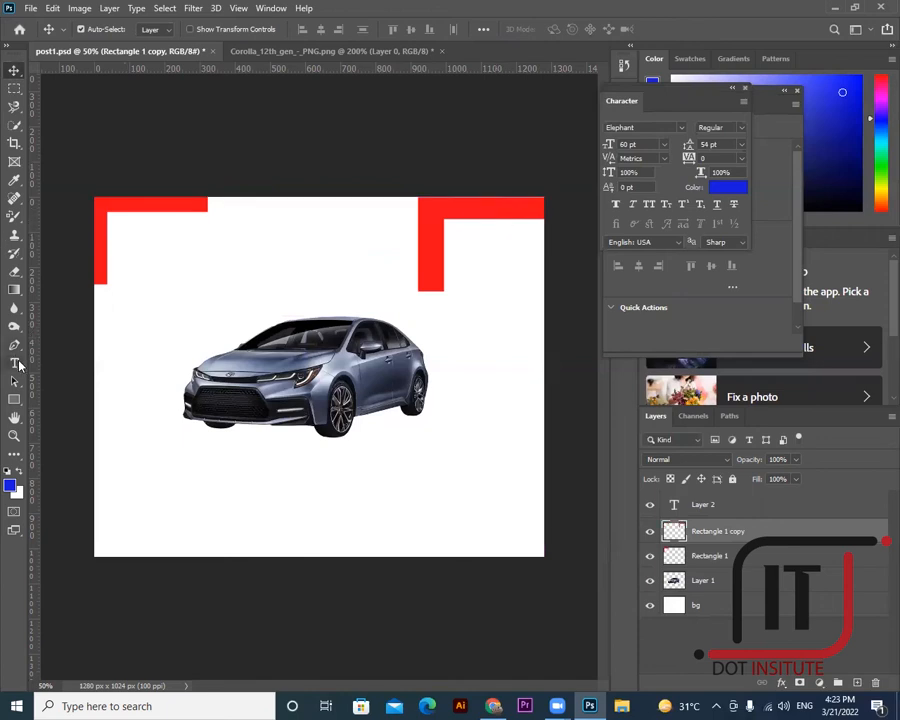
- Remove the stray 'ctrl+t' text from the new text layer and select the top-right bracket
key(t)
click(280, 290)
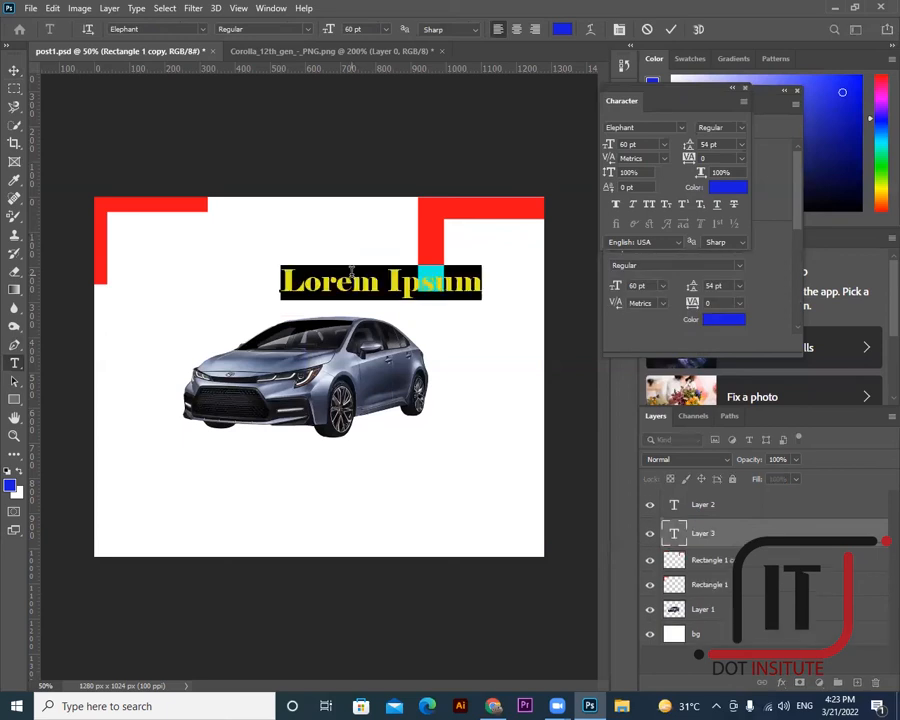
text(ctrl+t)
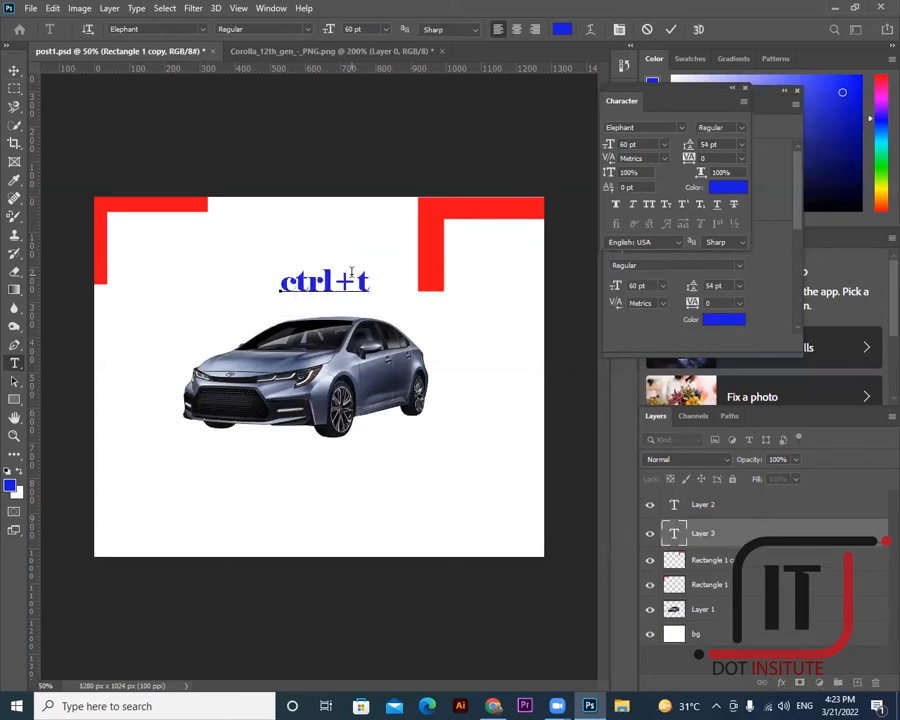
key(BackSpace)
key(BackSpace)
key(BackSpace)
key(BackSpace)
key(BackSpace)
key(BackSpace)
key(ctrl+t)
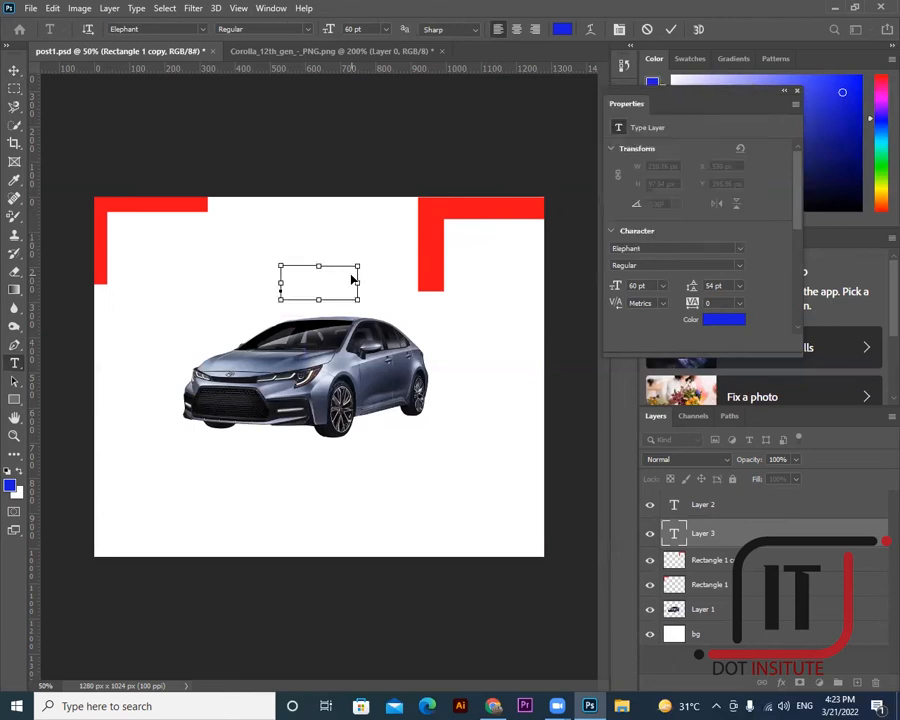
click(15, 71)
click(435, 264)
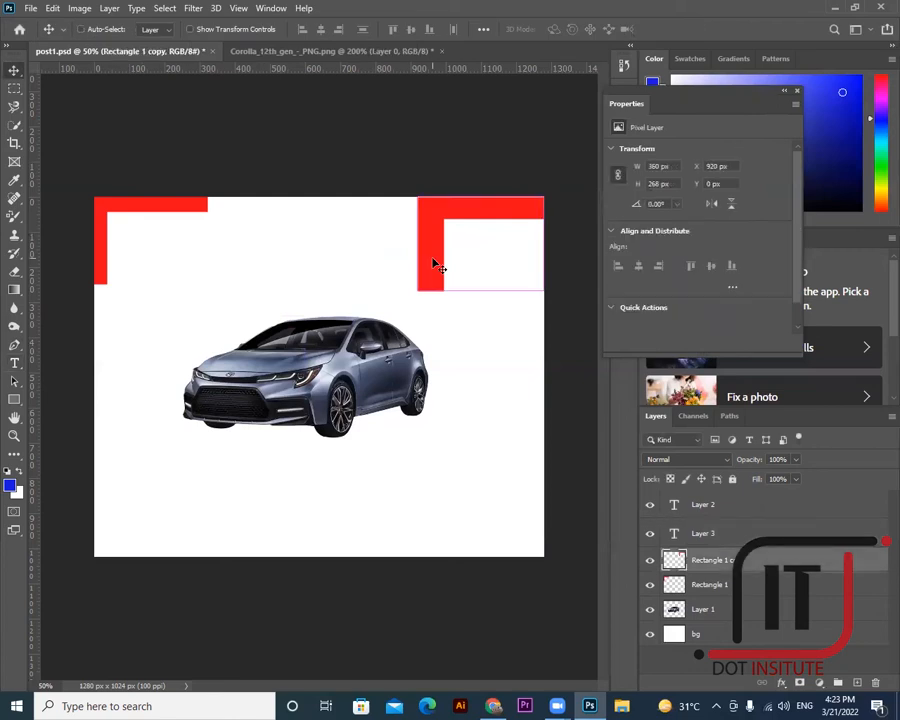
- Flip the top-right red bracket horizontally and set it flush into the top-right corner
key(ctrl+t)
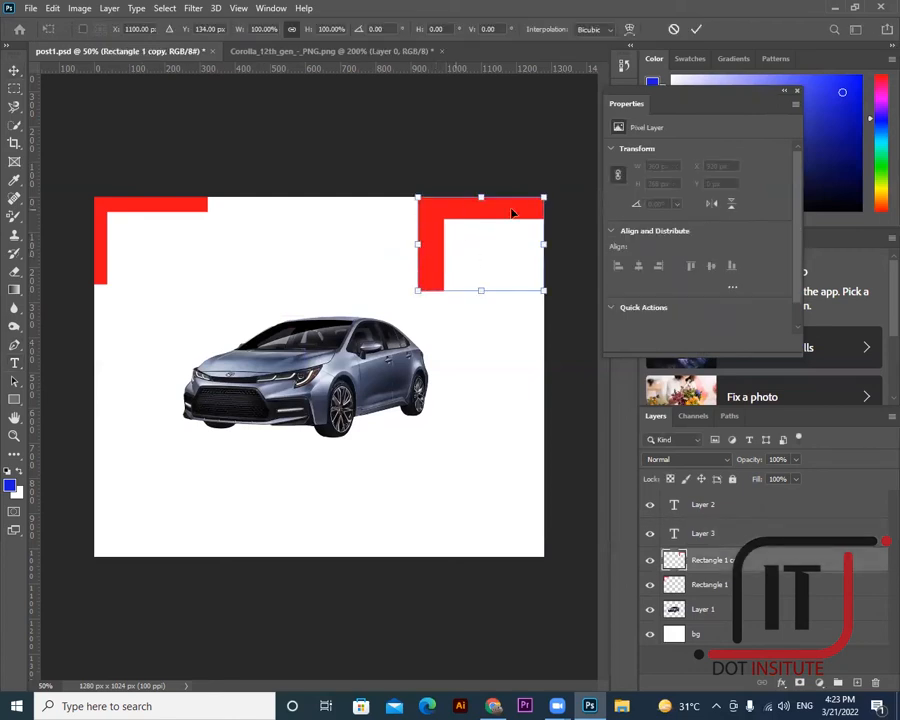
right_click(432, 235)
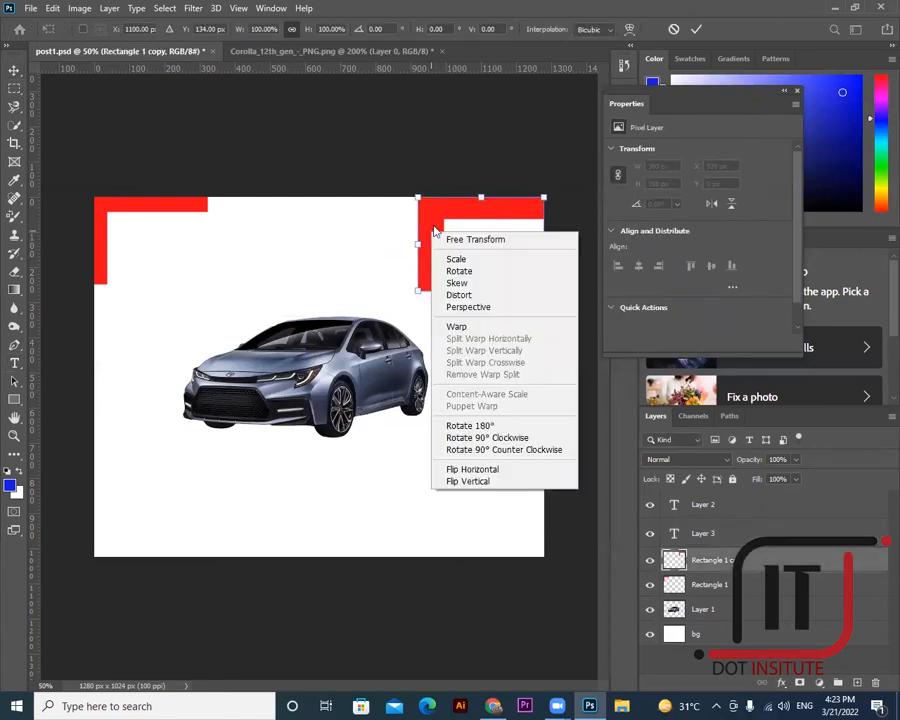
click(484, 475)
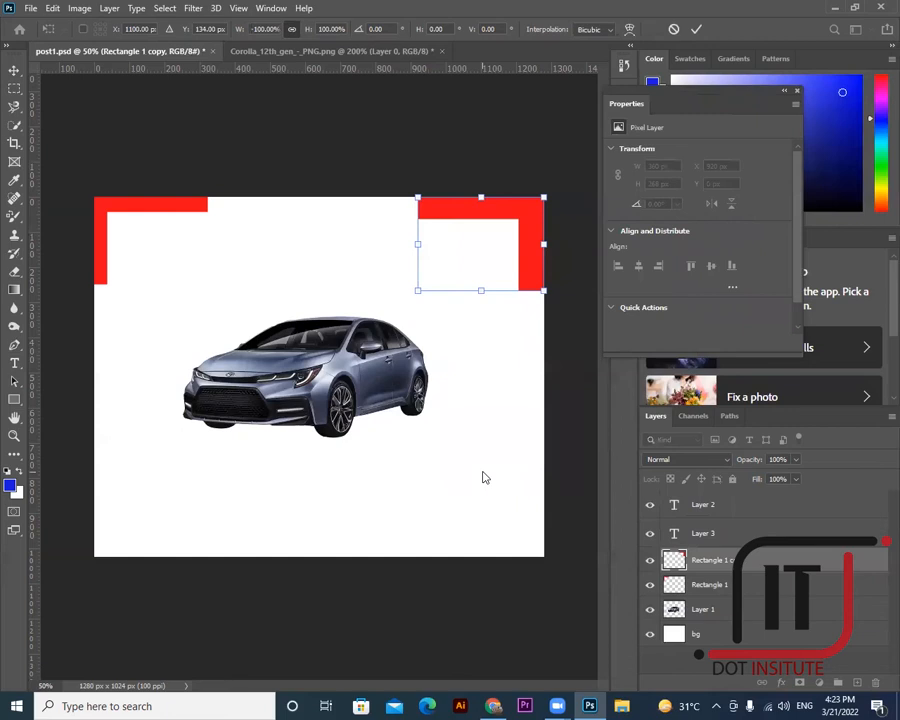
drag(514, 215, 532, 207)
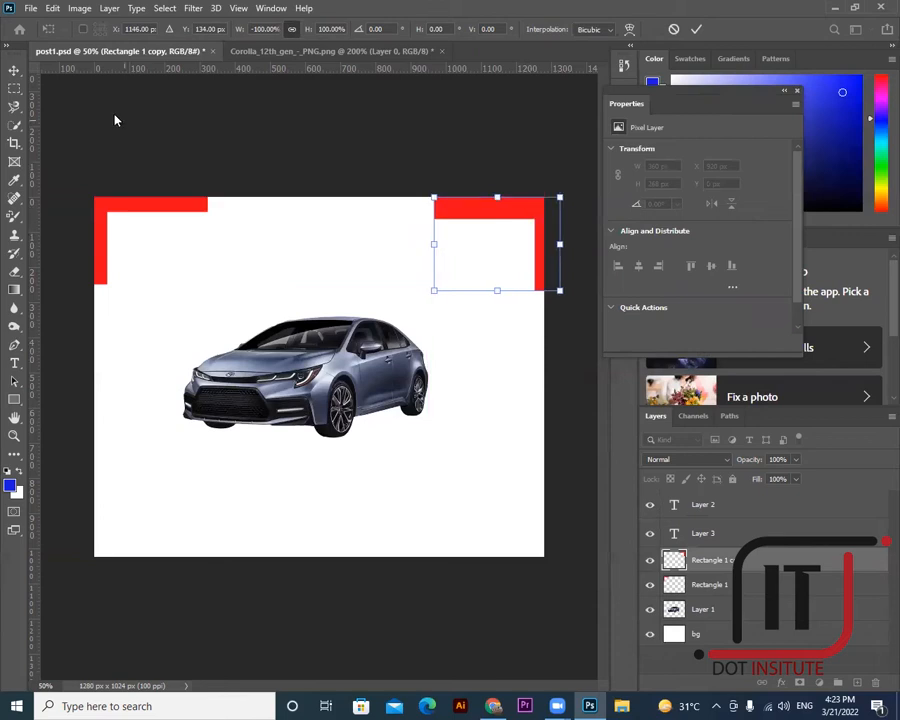
key(Return)
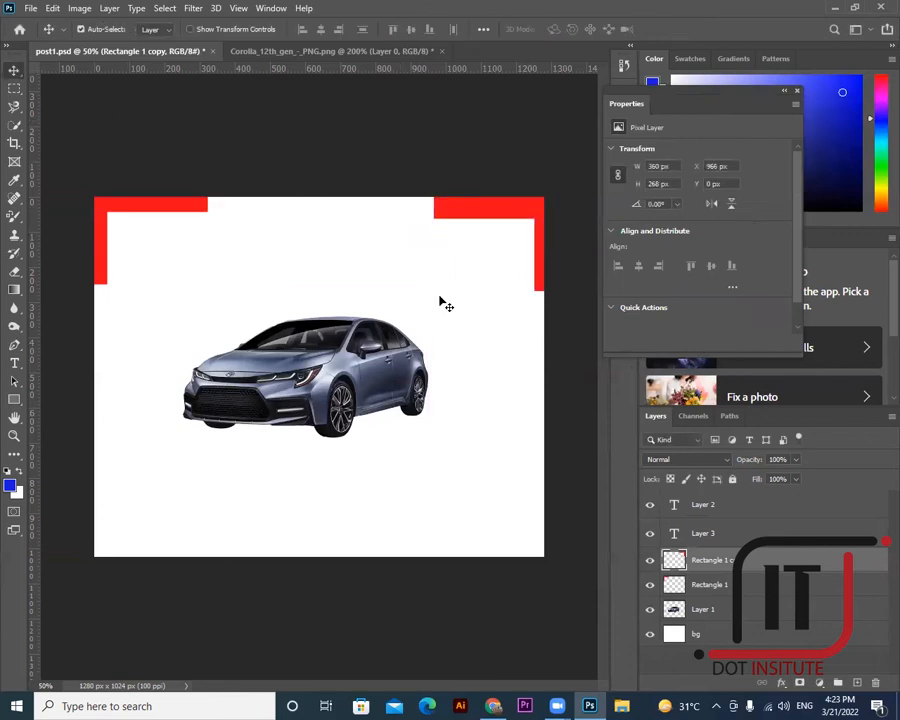
drag(478, 212, 476, 206)
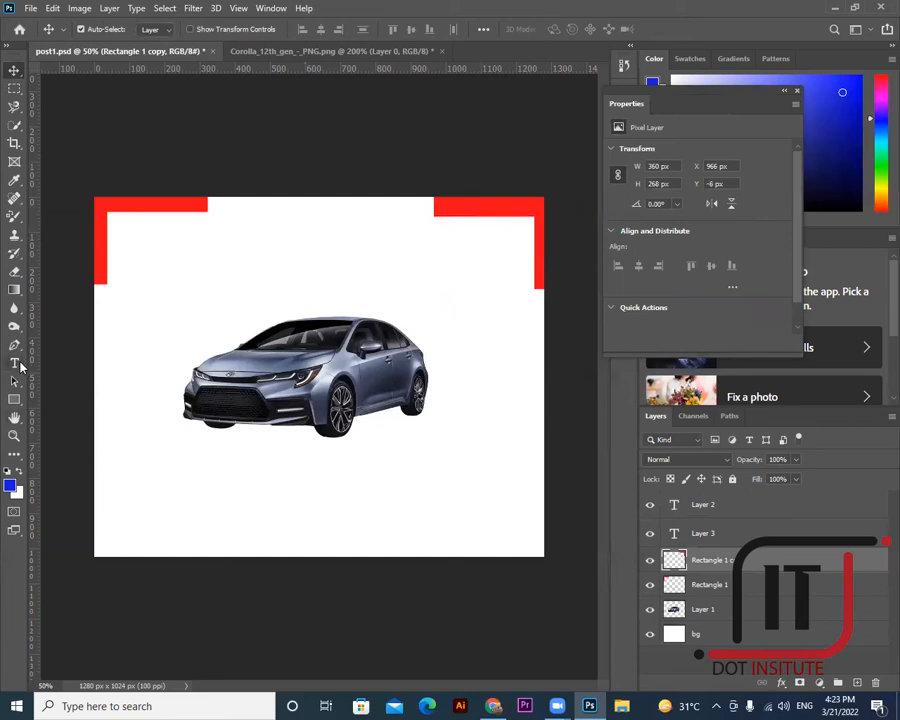
click(14, 363)
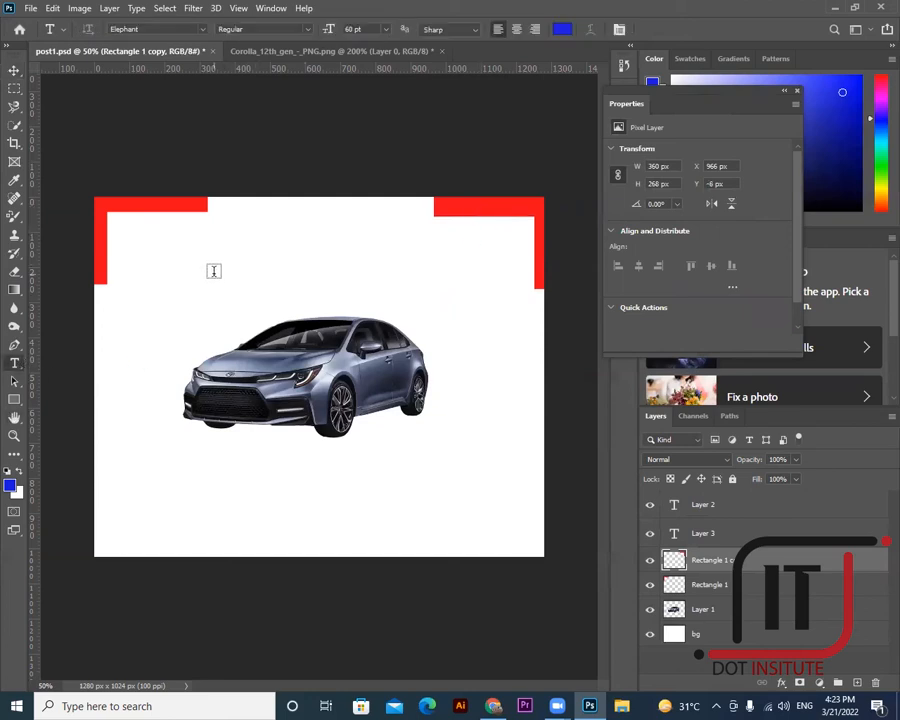
- Copy the top-right bracket down to the bottom-right and try flip and rotate options on it
click(14, 70)
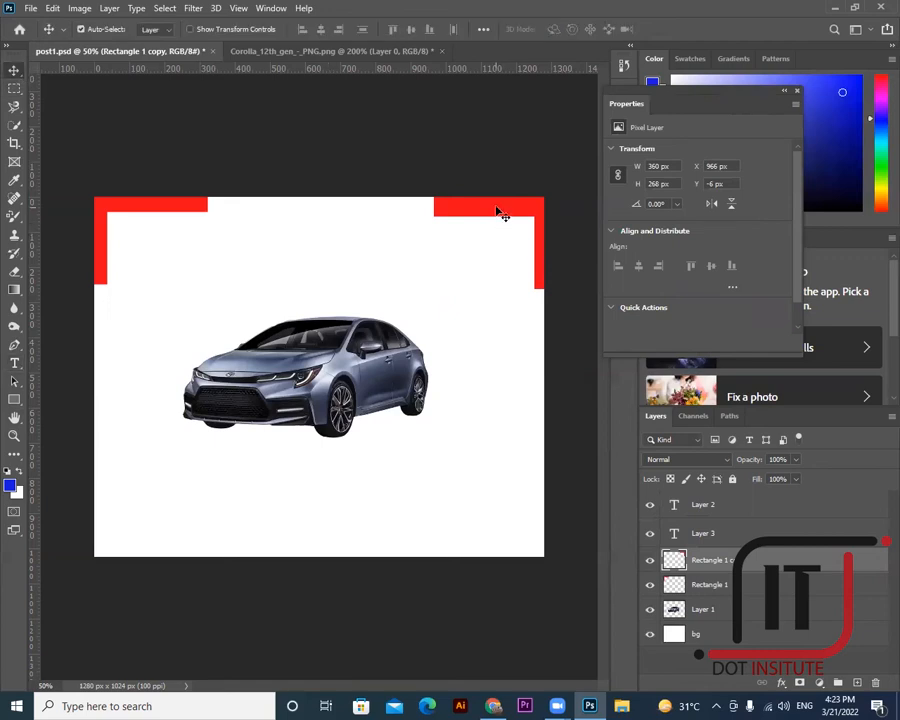
drag(500, 212, 496, 477)
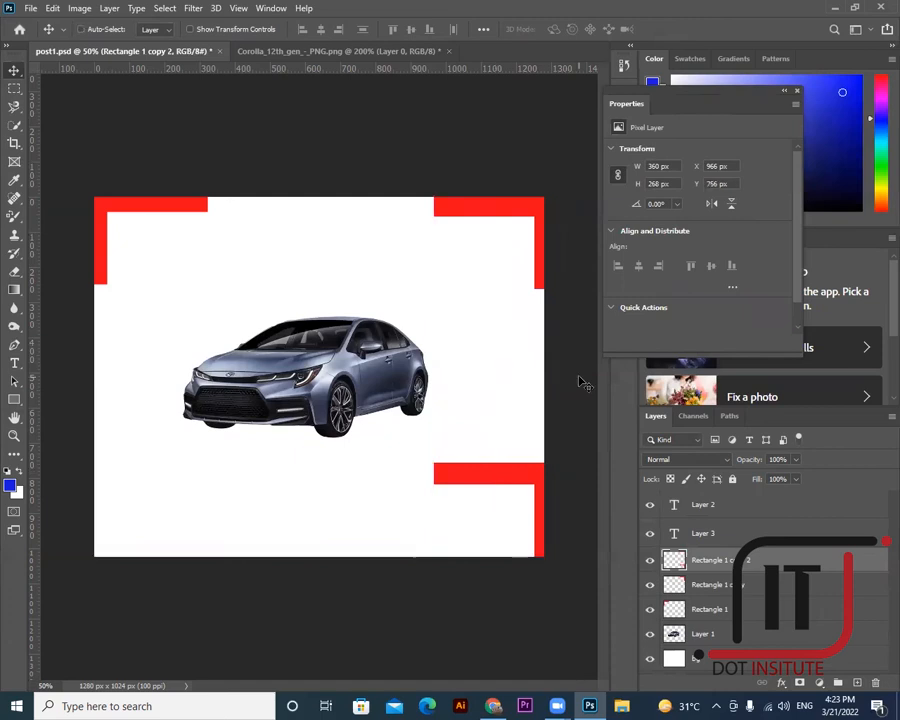
key(ctrl+t)
right_click(540, 472)
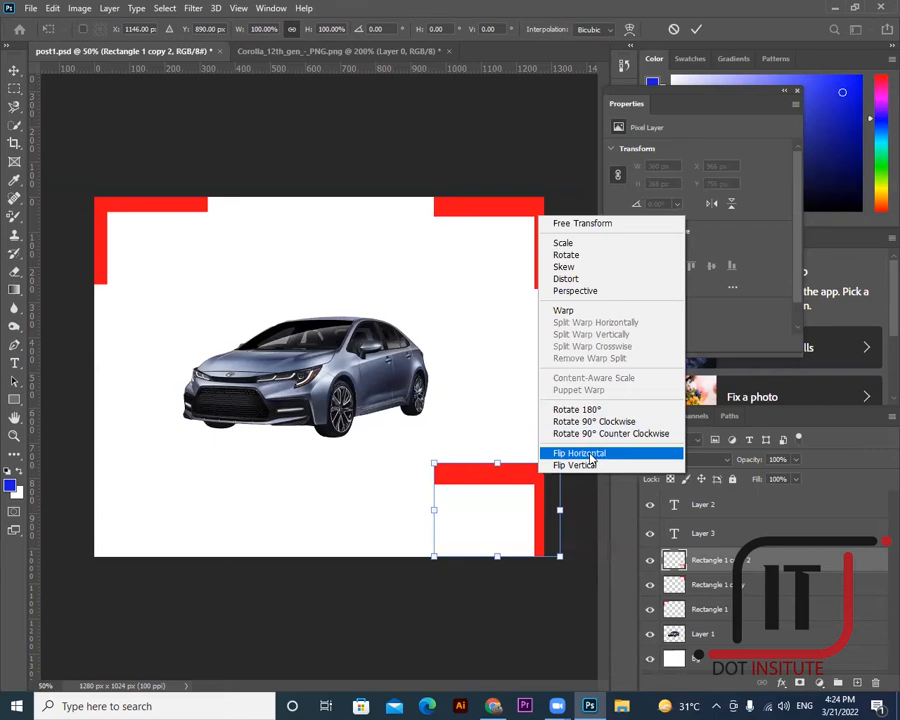
click(580, 453)
right_click(513, 481)
click(590, 465)
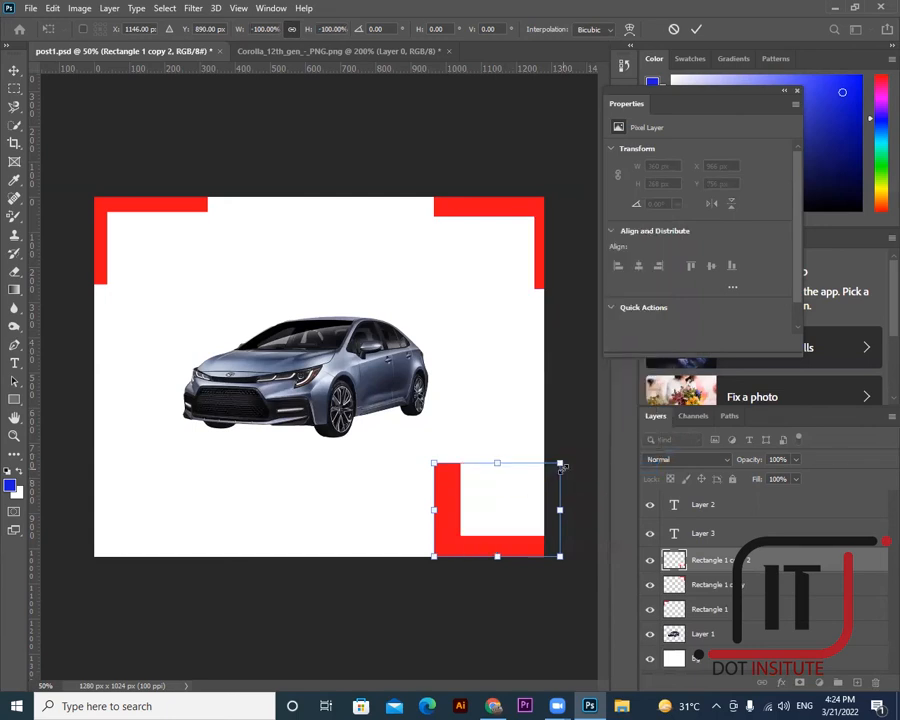
right_click(516, 478)
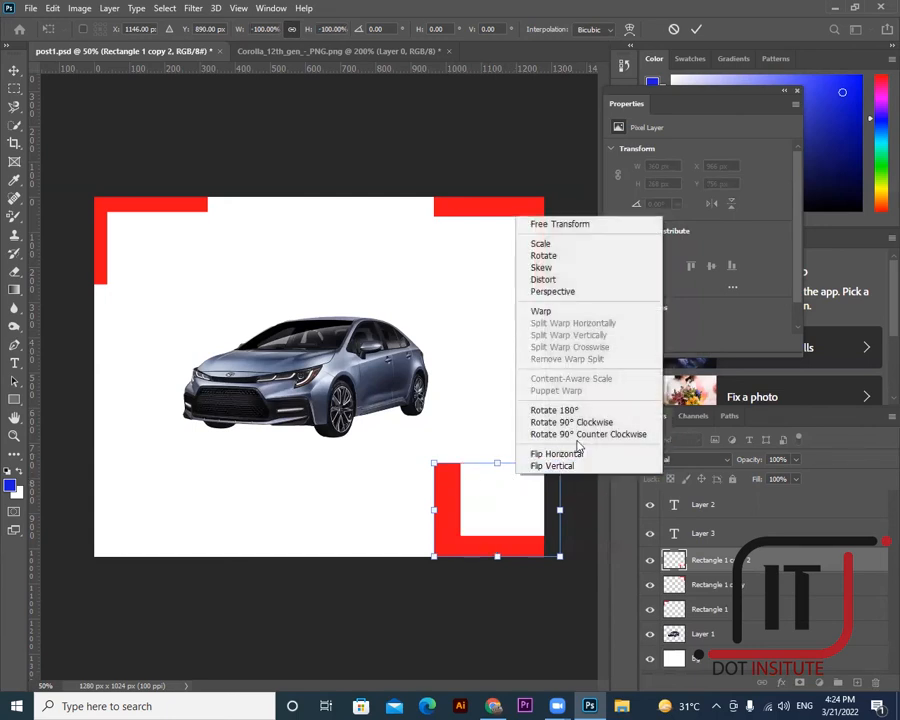
click(554, 410)
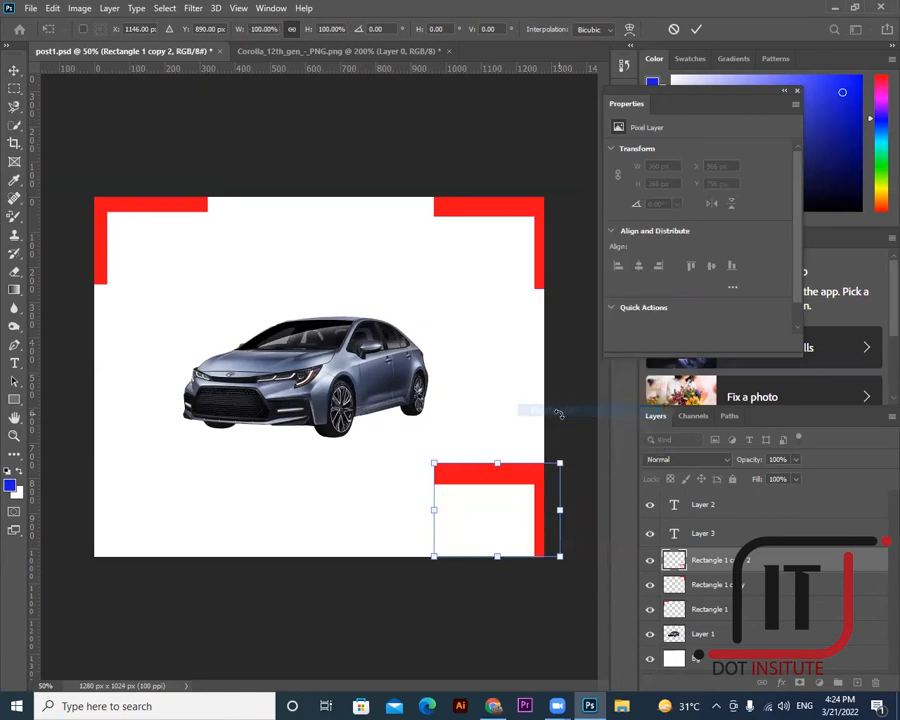
right_click(541, 476)
click(598, 417)
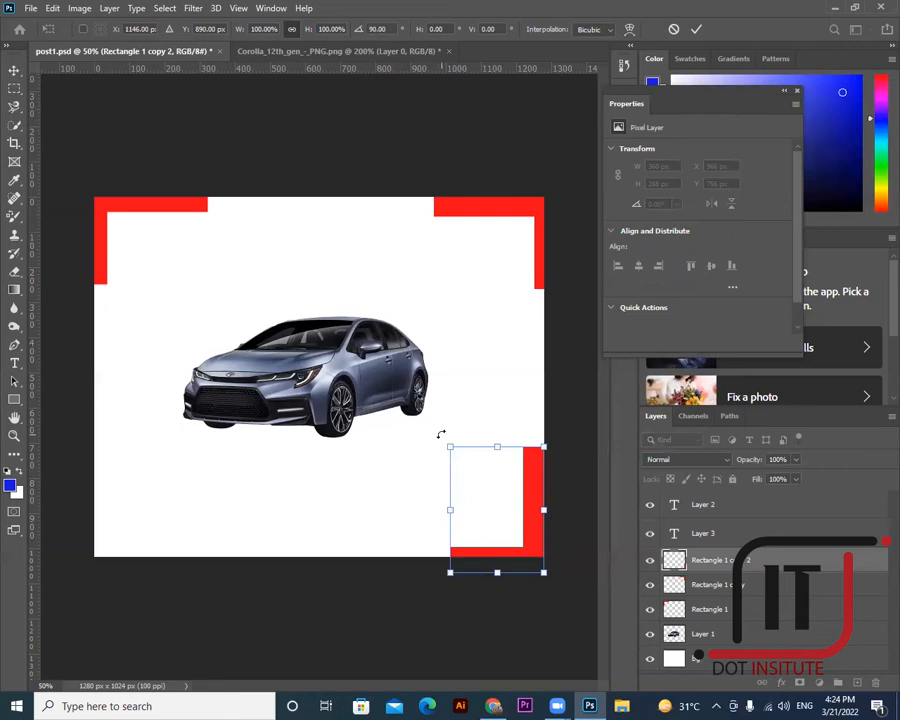
- Rotate and mirror the copy so its bars hug the bottom and right edges, then commit
drag(441, 434, 517, 481)
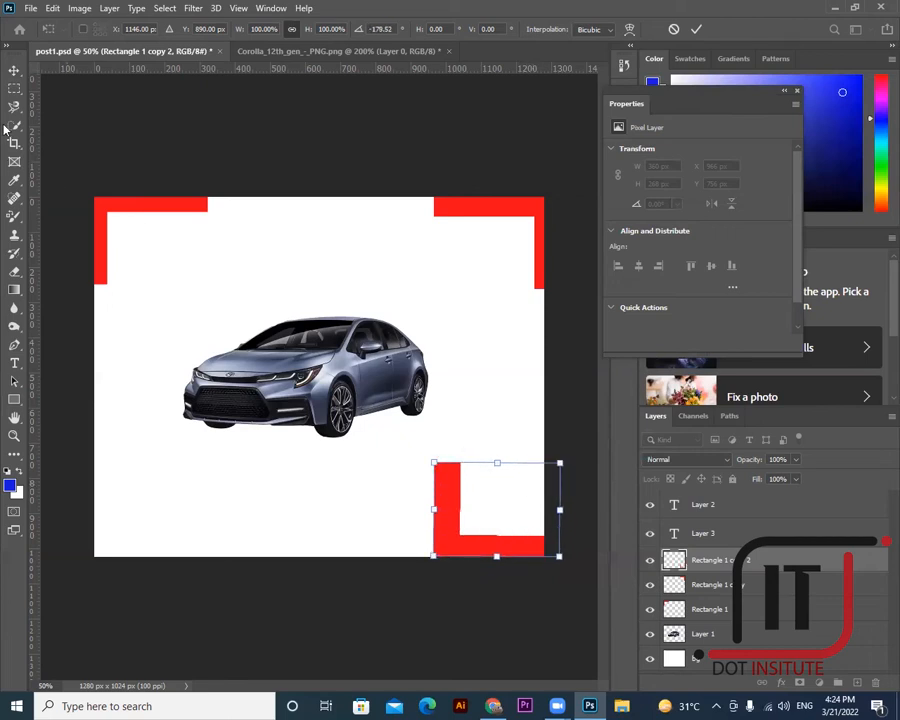
right_click(497, 490)
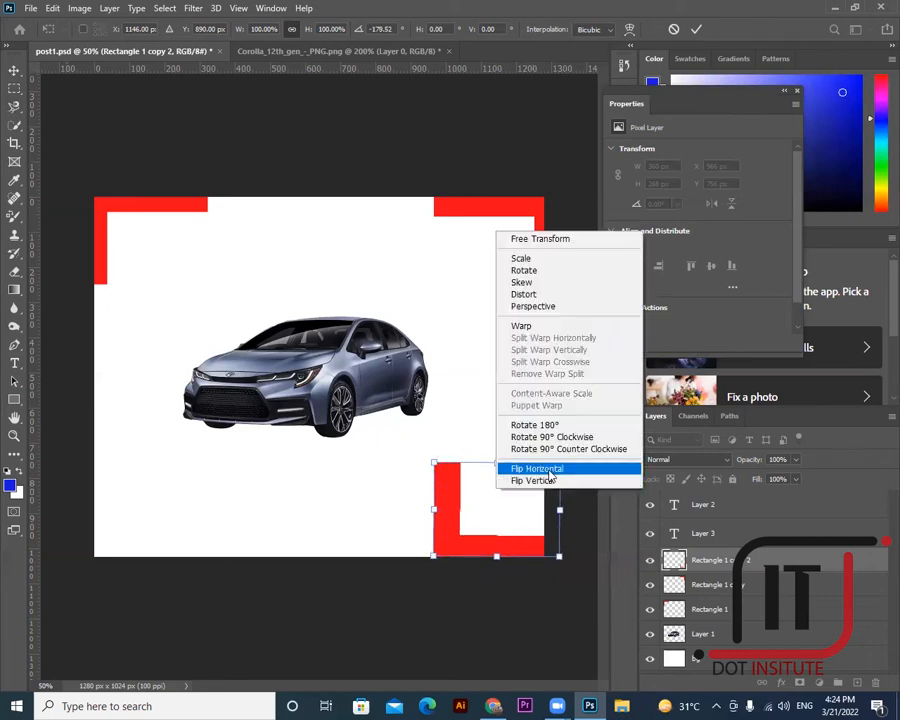
click(548, 467)
drag(508, 549, 506, 553)
click(20, 71)
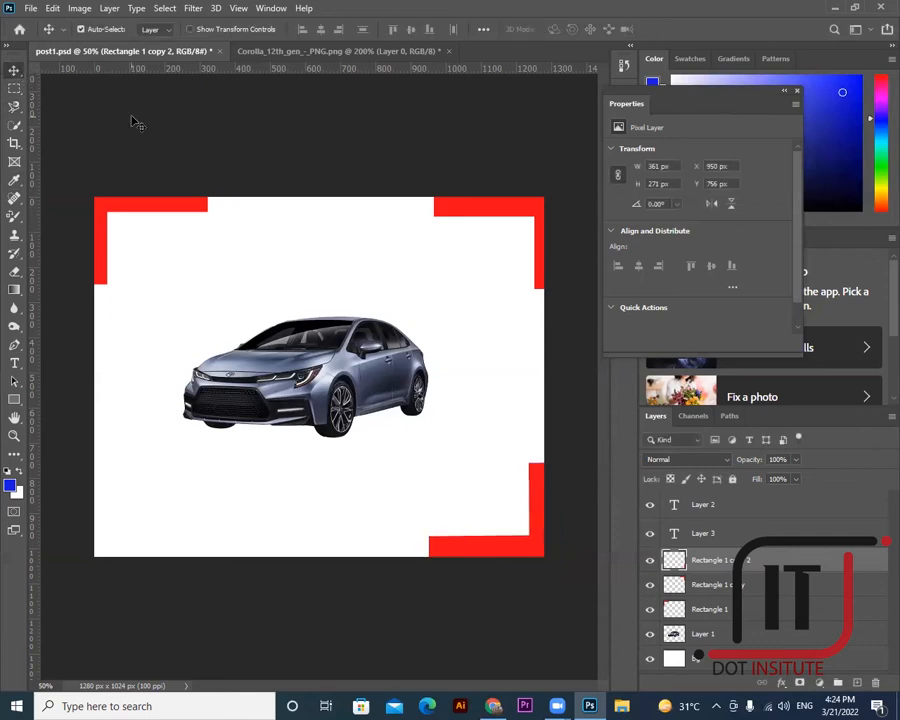
- Copy the bottom-right bracket to the bottom-left, flip it horizontally, and set it flush left
drag(469, 556, 142, 565)
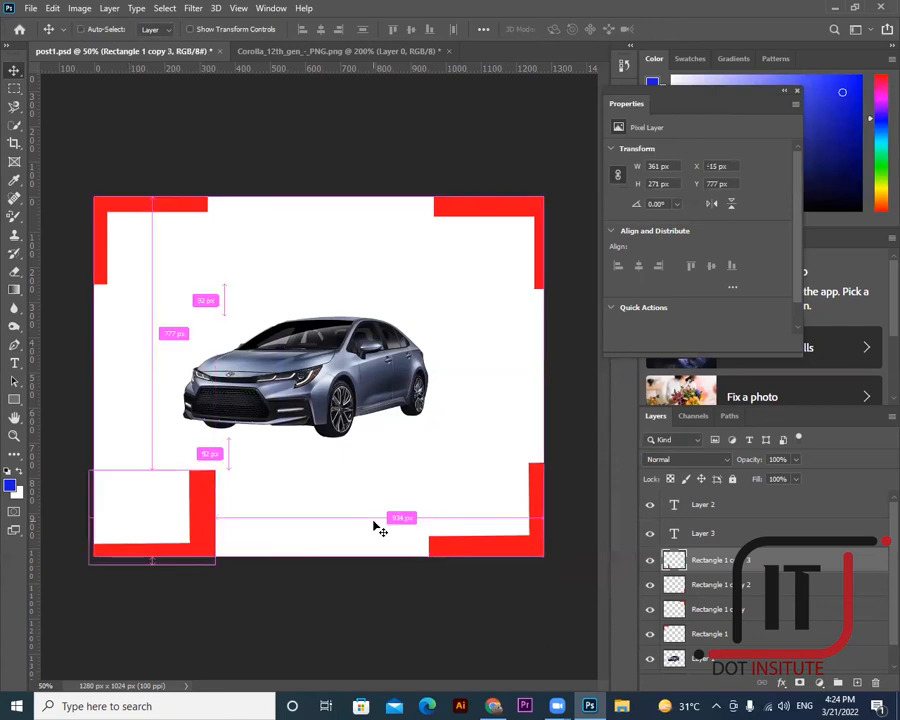
key(ctrl+t)
right_click(210, 512)
click(245, 490)
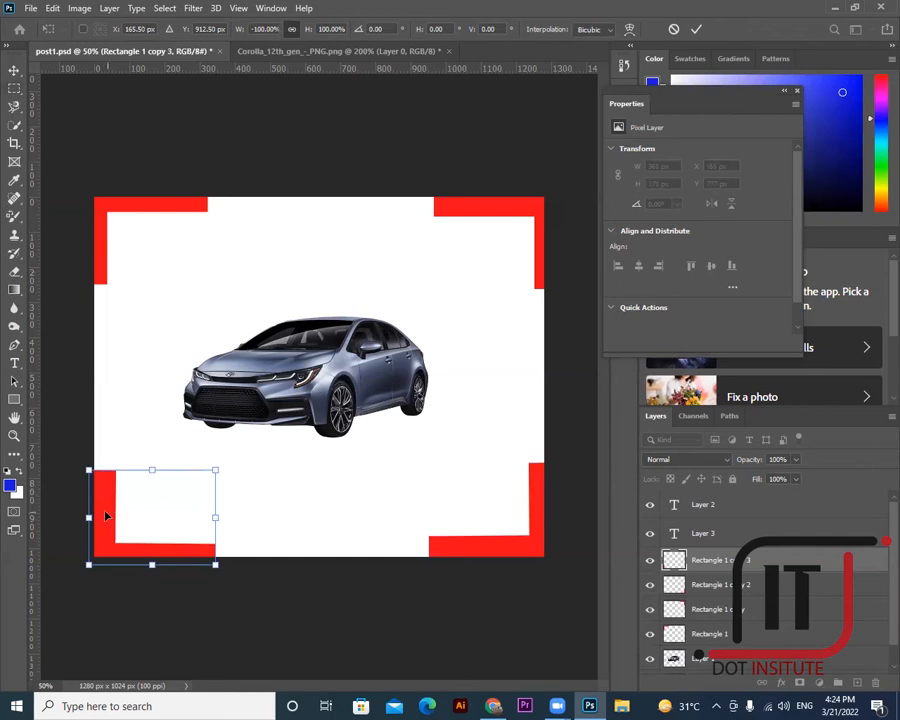
drag(106, 516, 98, 515)
click(14, 72)
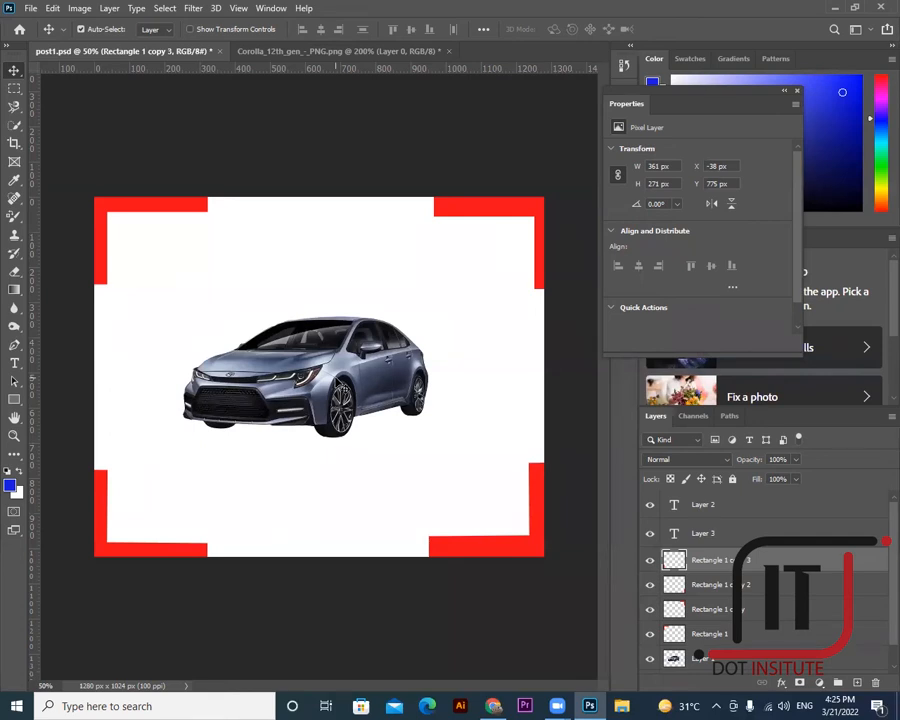
- Nudge the top-right bracket up and move the car lower and slightly right
click(521, 212)
key(Up)
key(Up)
key(Up)
key(Up)
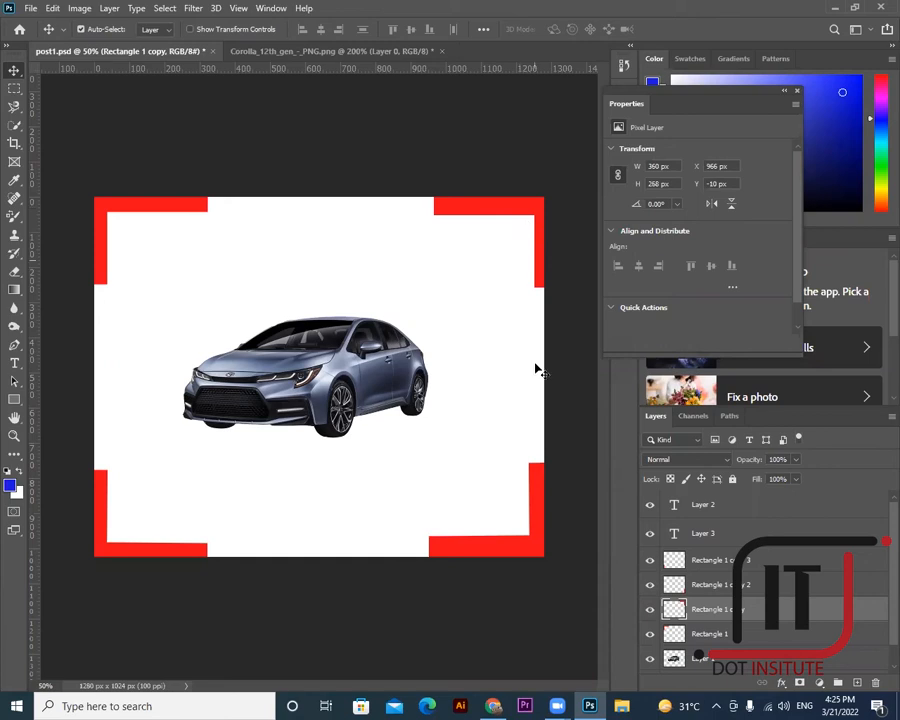
click(485, 559)
click(485, 558)
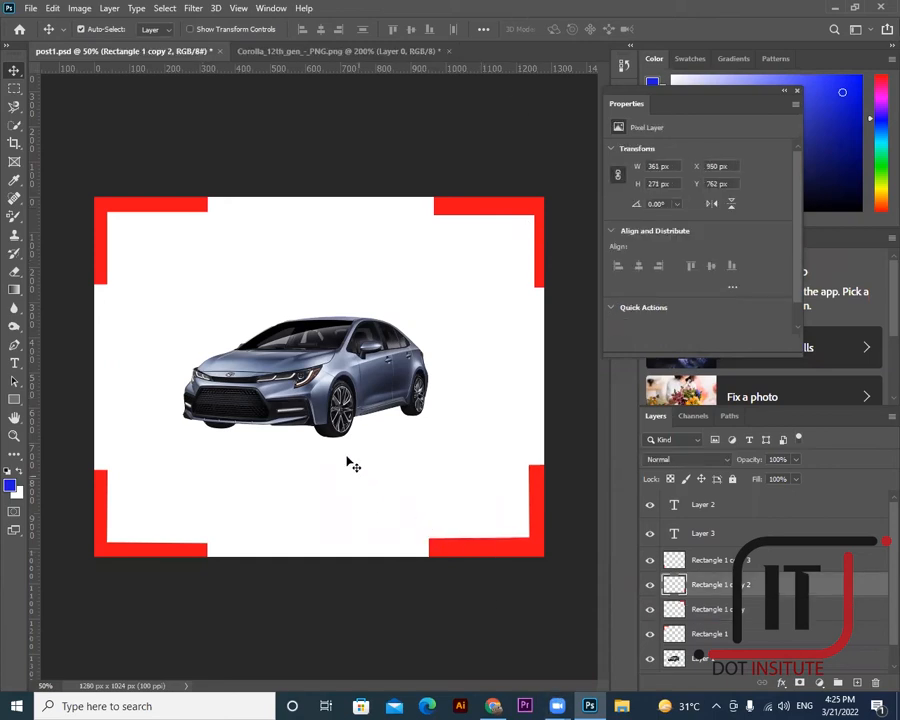
drag(292, 405, 306, 449)
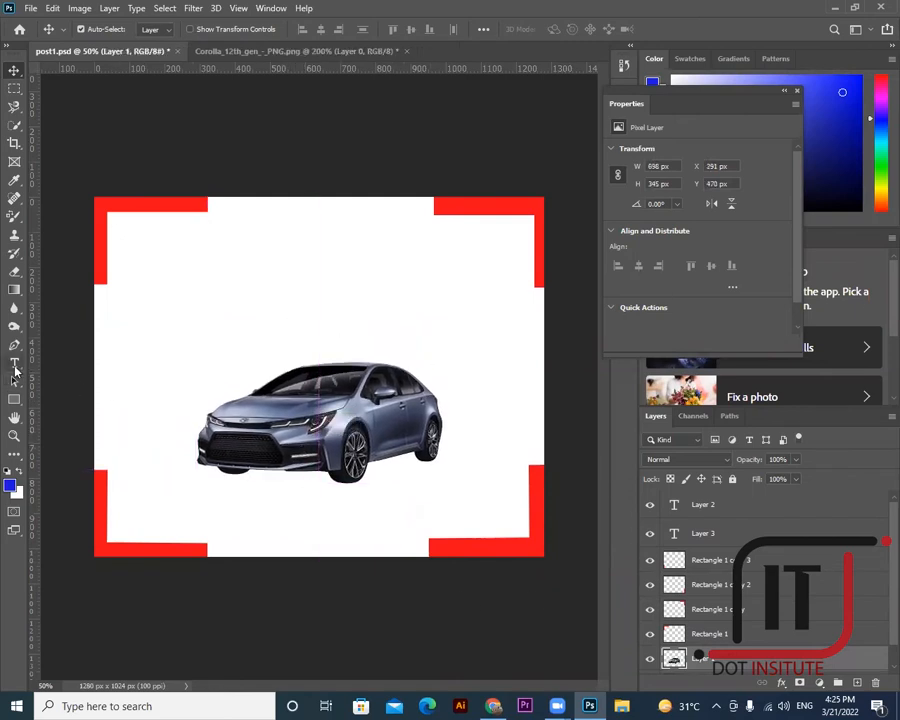
- Type the headline 'BRAND NE CAR' on a new text line above the car
click(14, 363)
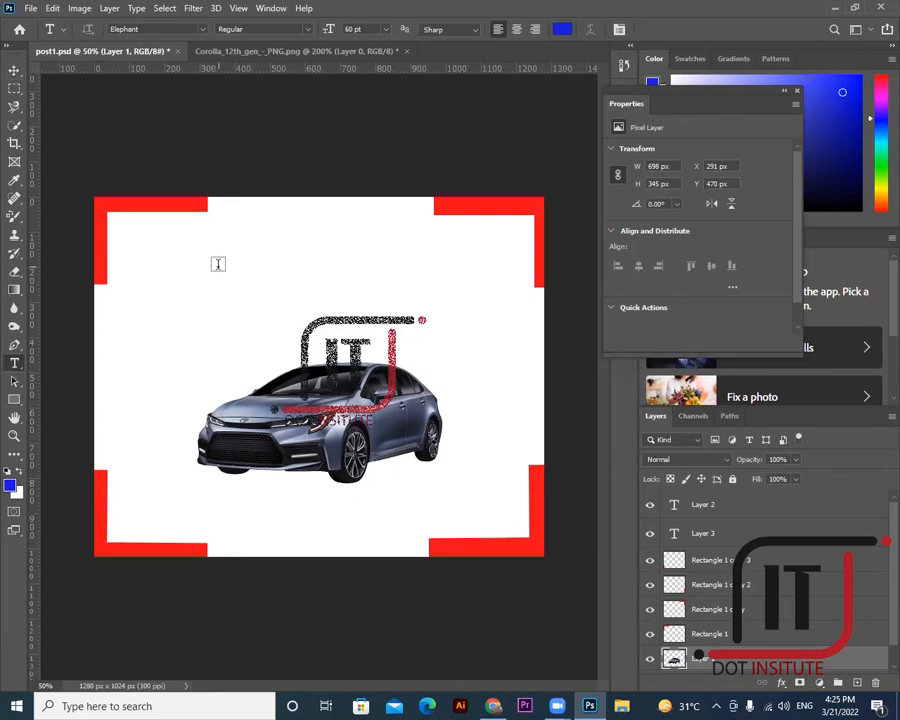
key(r)
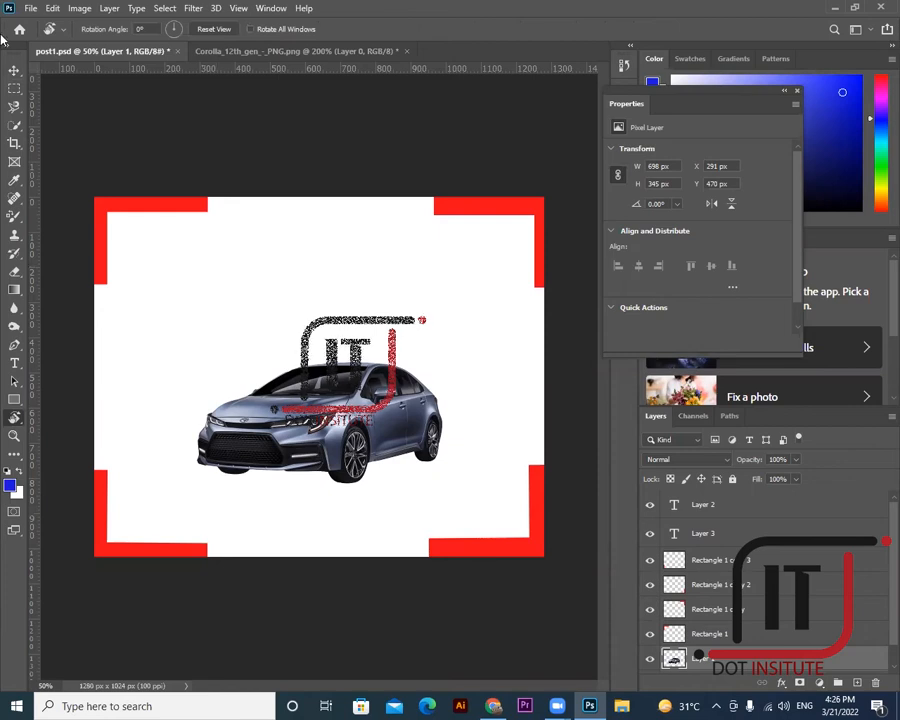
key(v)
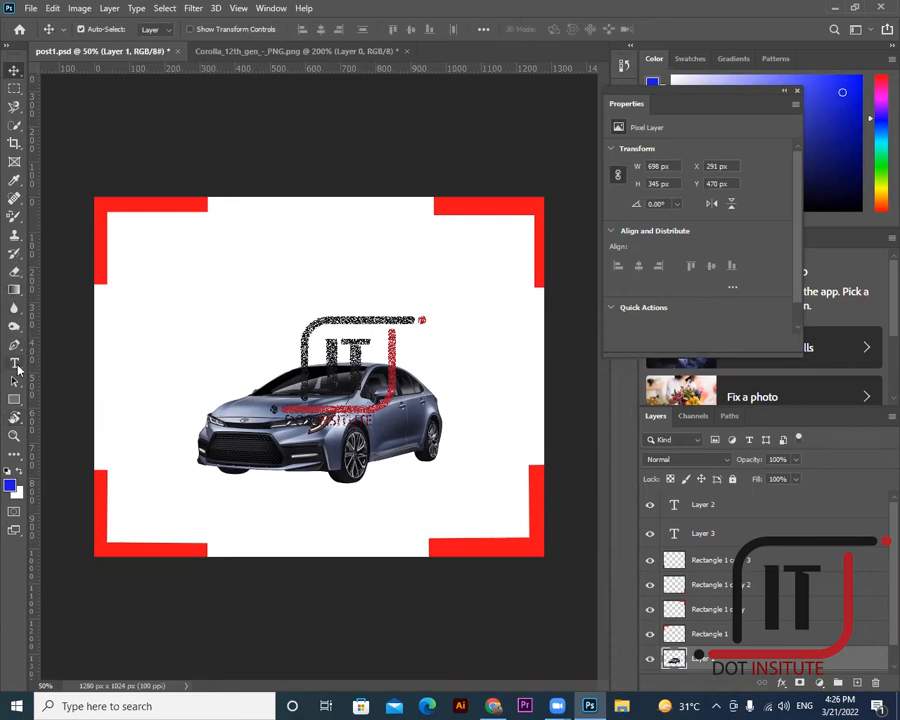
click(17, 370)
click(300, 288)
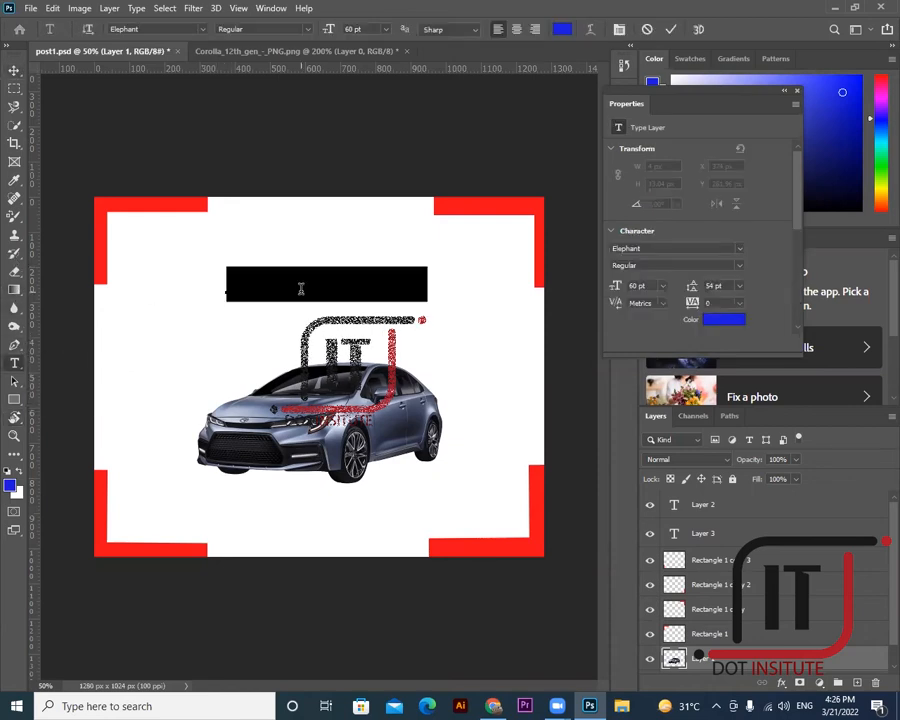
text(br)
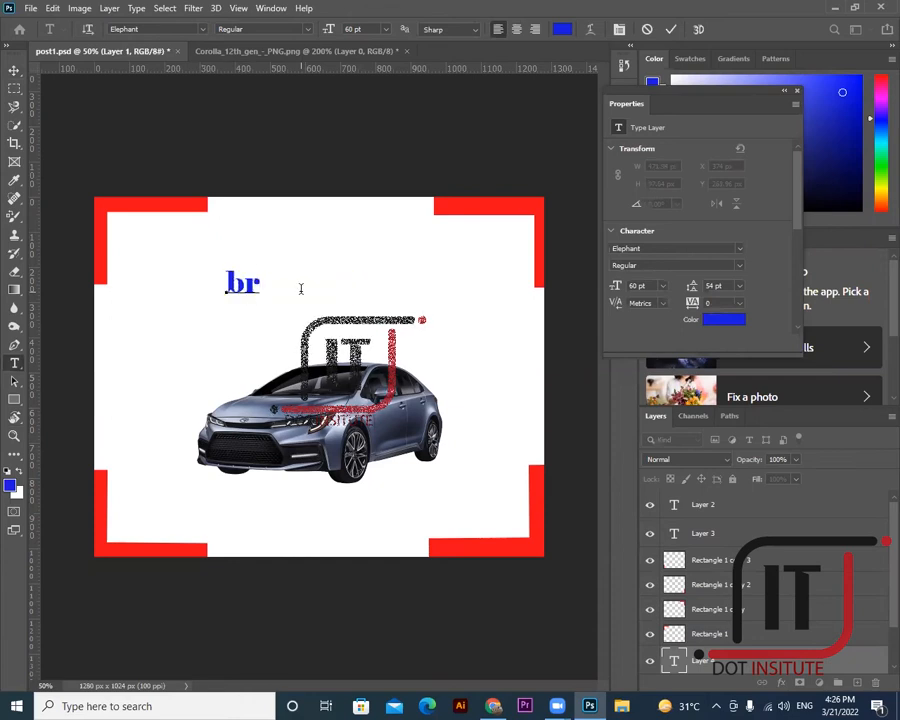
key(BackSpace)
key(BackSpace)
text(B)
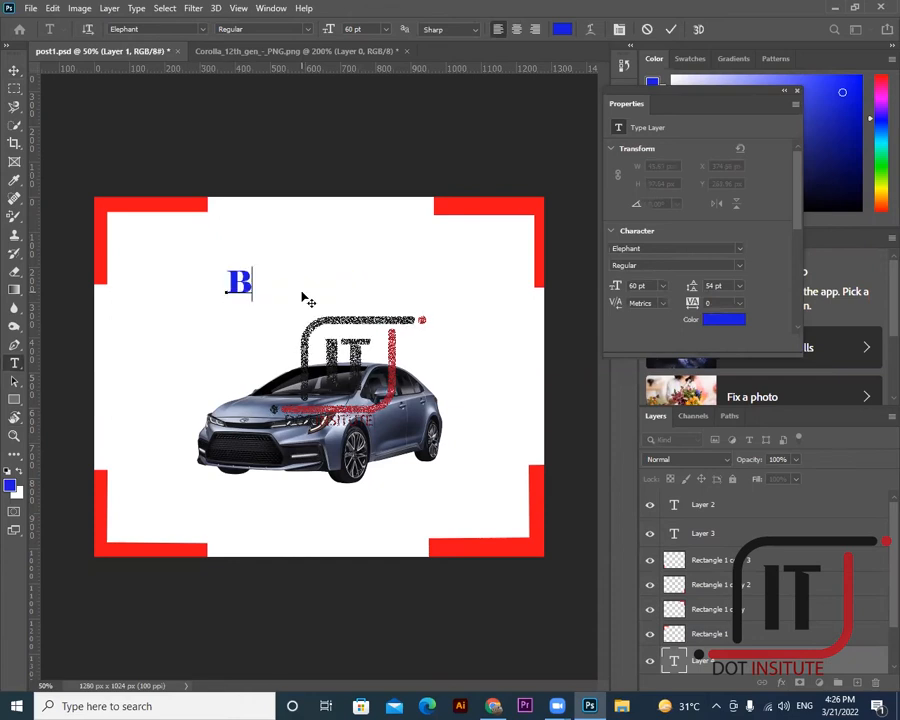
text(RAND)
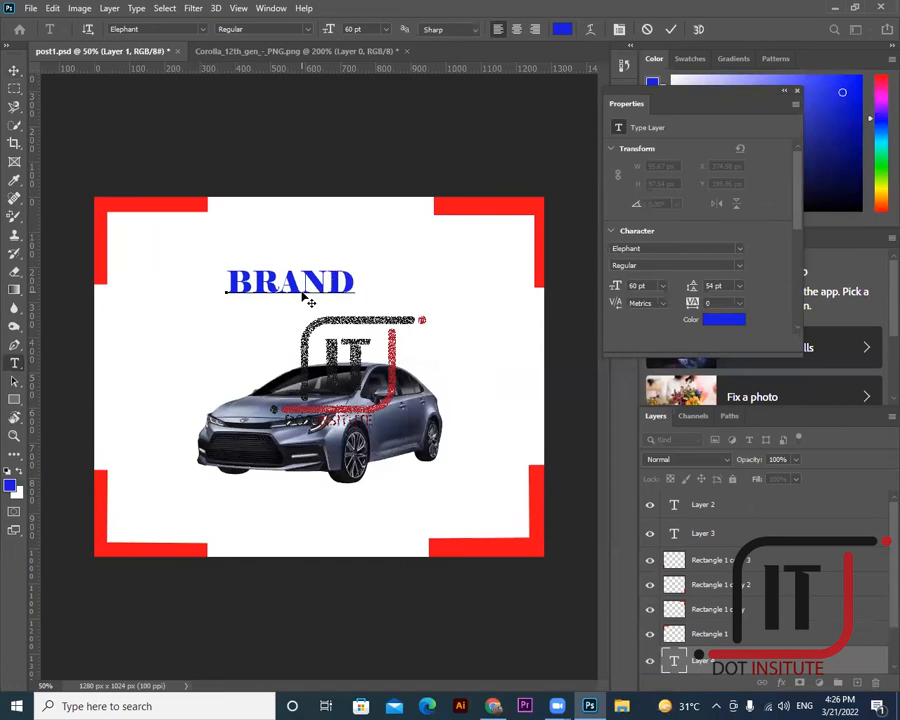
text( NE CAR)
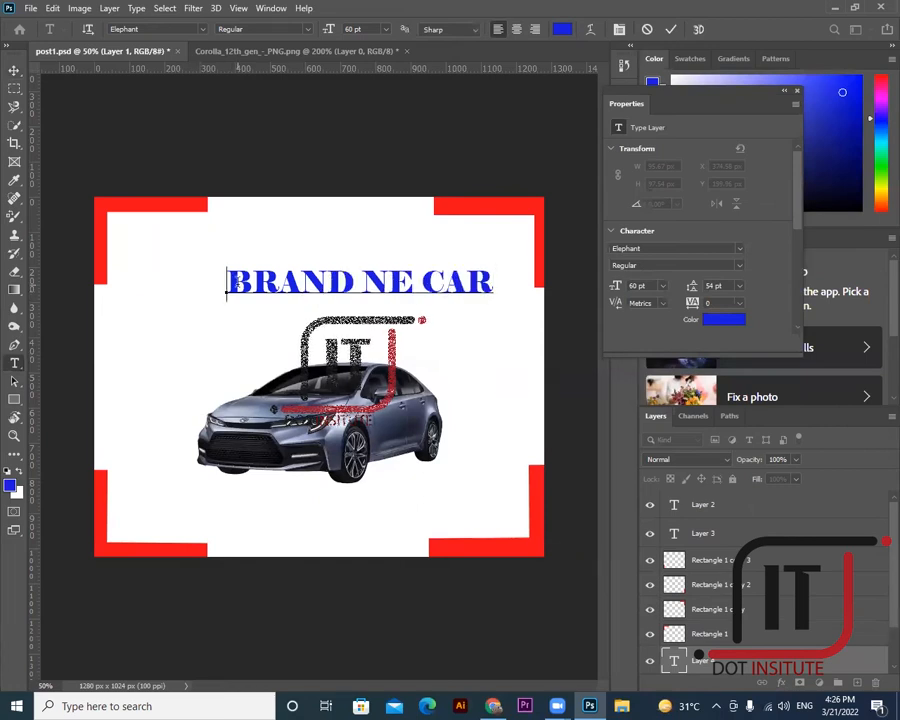
- Insert the missing W so it reads NEW, then move the headline up and left
drag(227, 284, 494, 282)
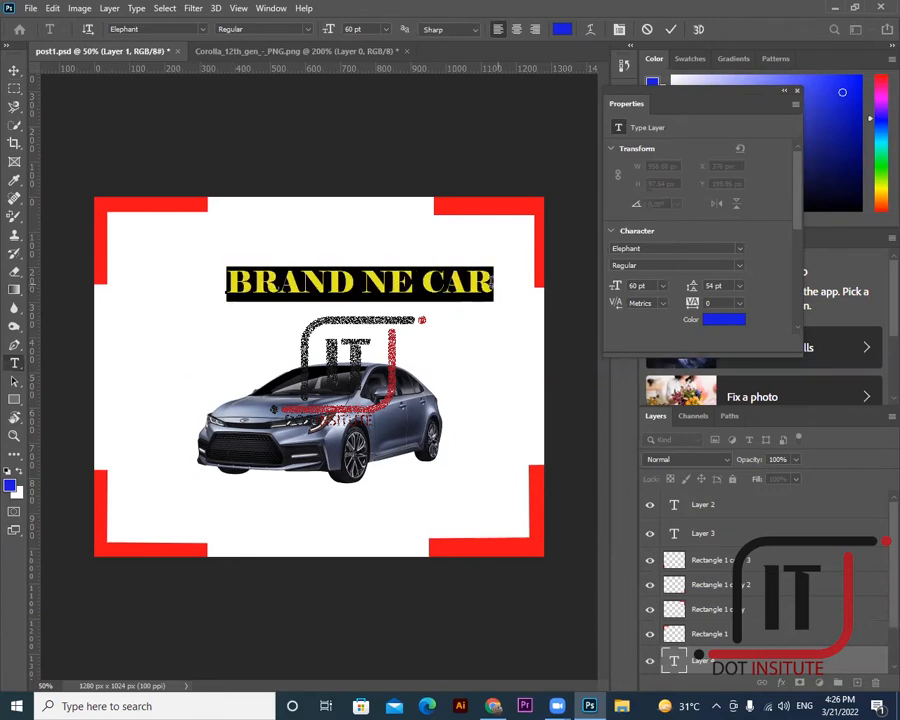
click(418, 286)
text(W)
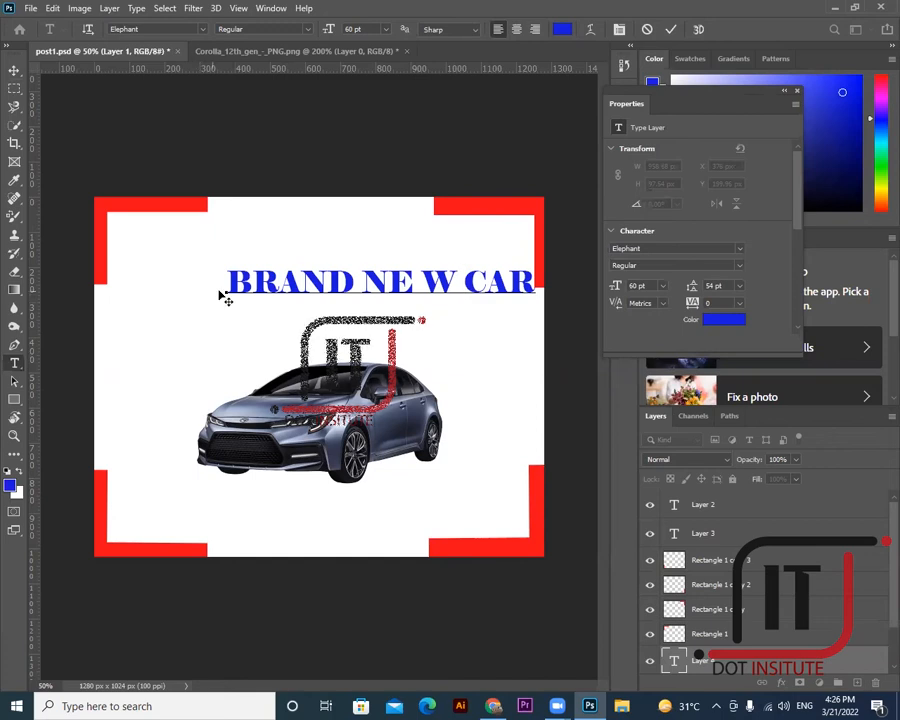
click(14, 71)
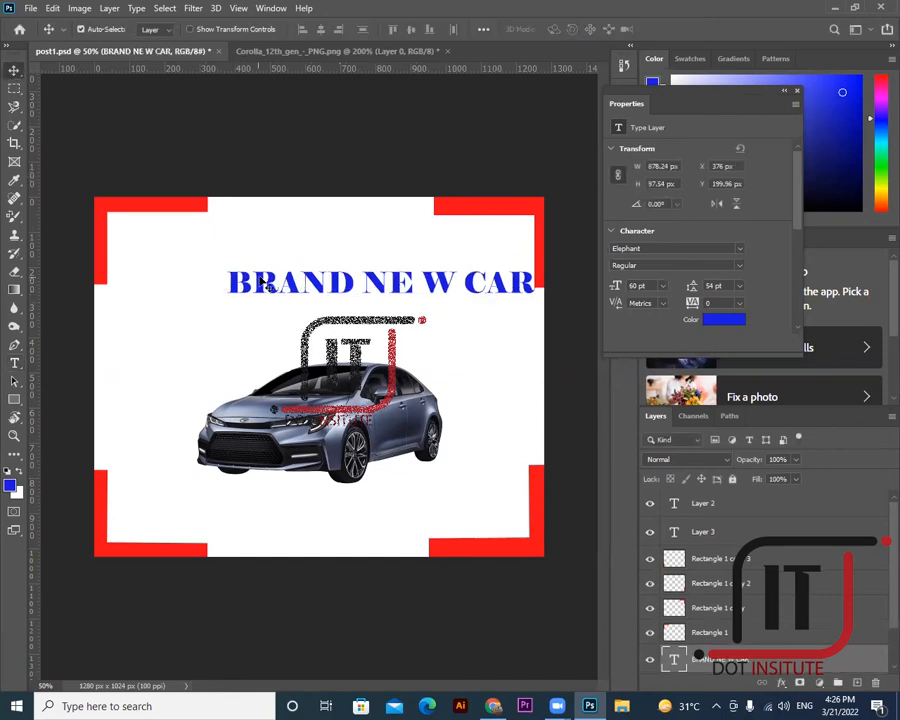
drag(267, 251, 204, 255)
- Delete the stray space in the headline and select the full 'BRAND NEW CAR' text
click(15, 364)
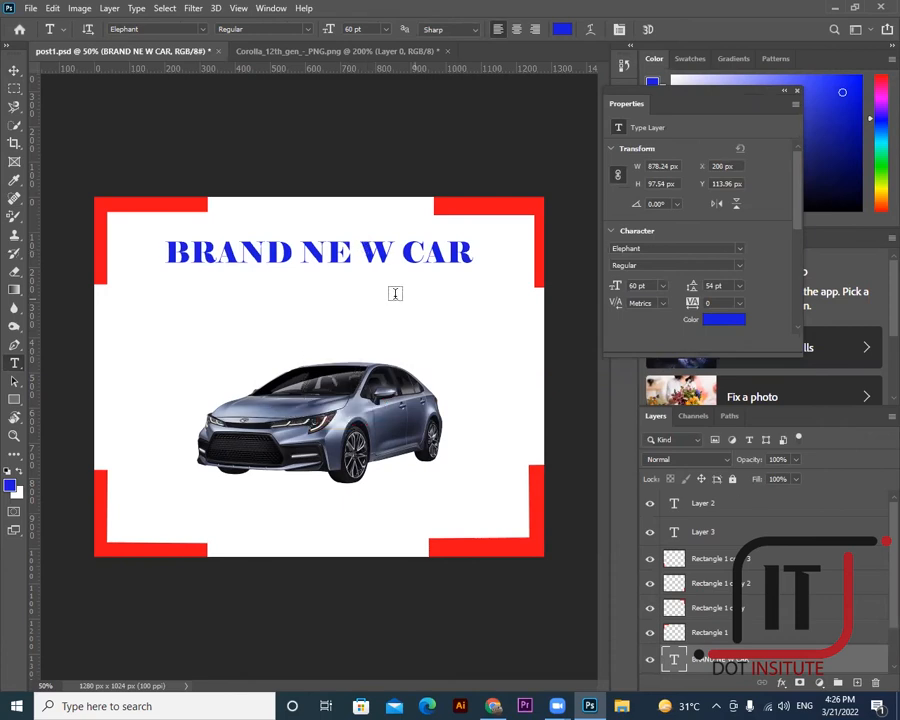
click(14, 71)
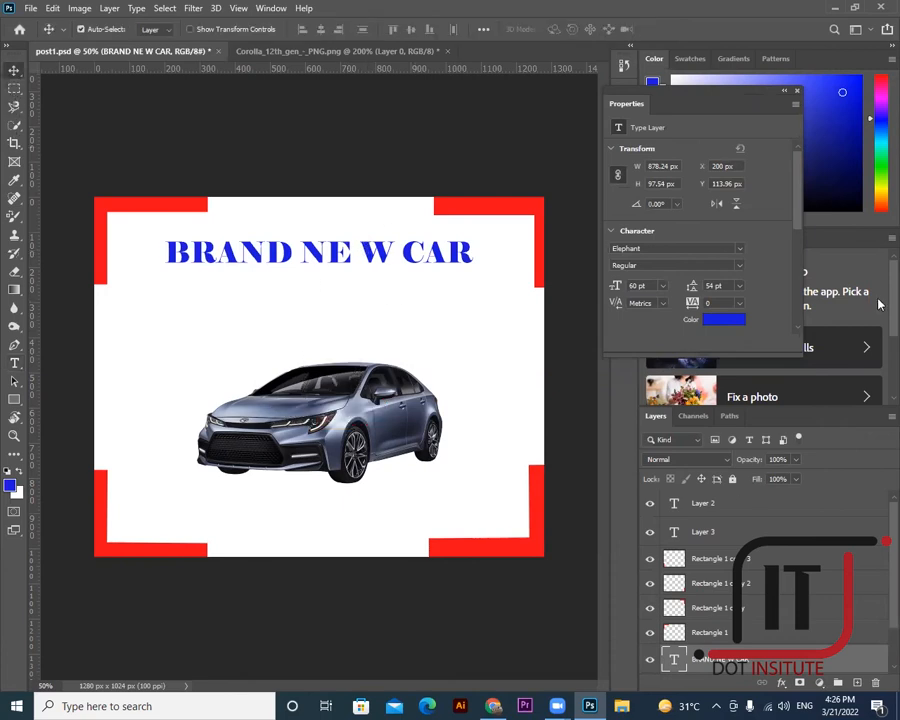
click(15, 363)
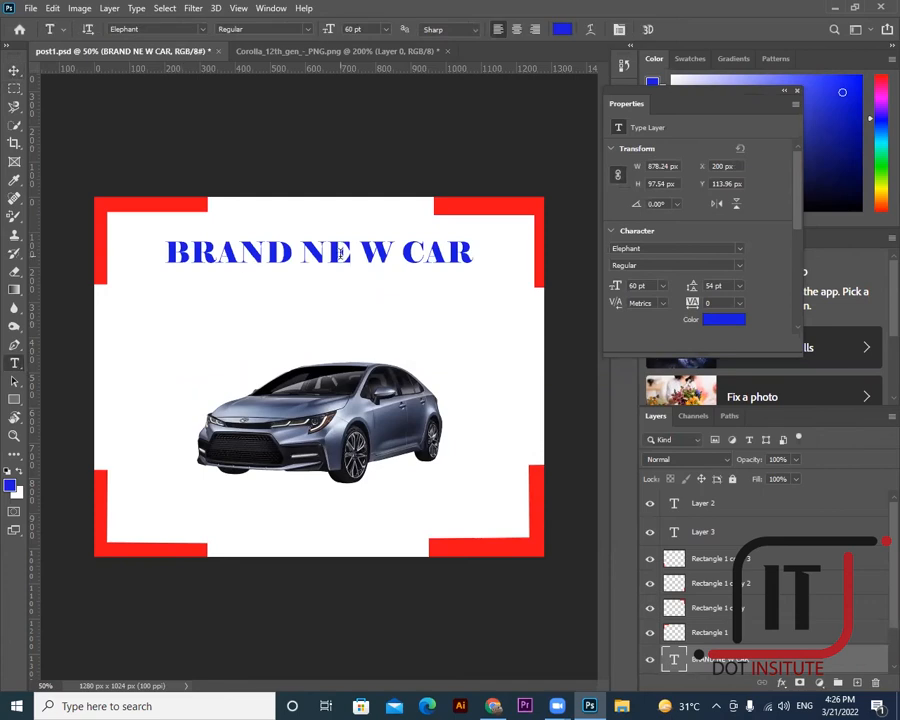
click(363, 252)
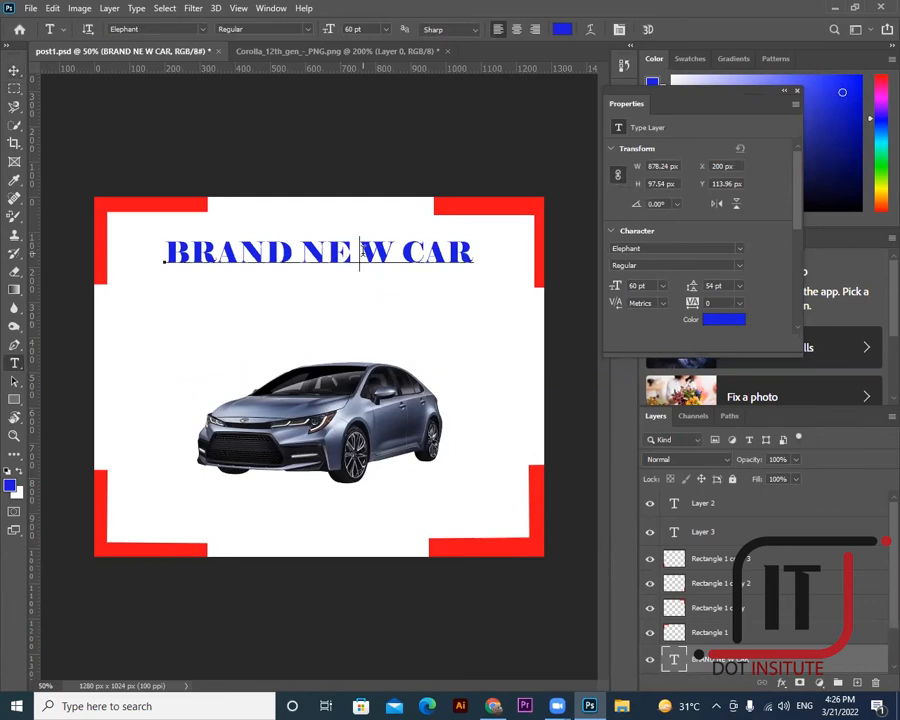
key(Delete)
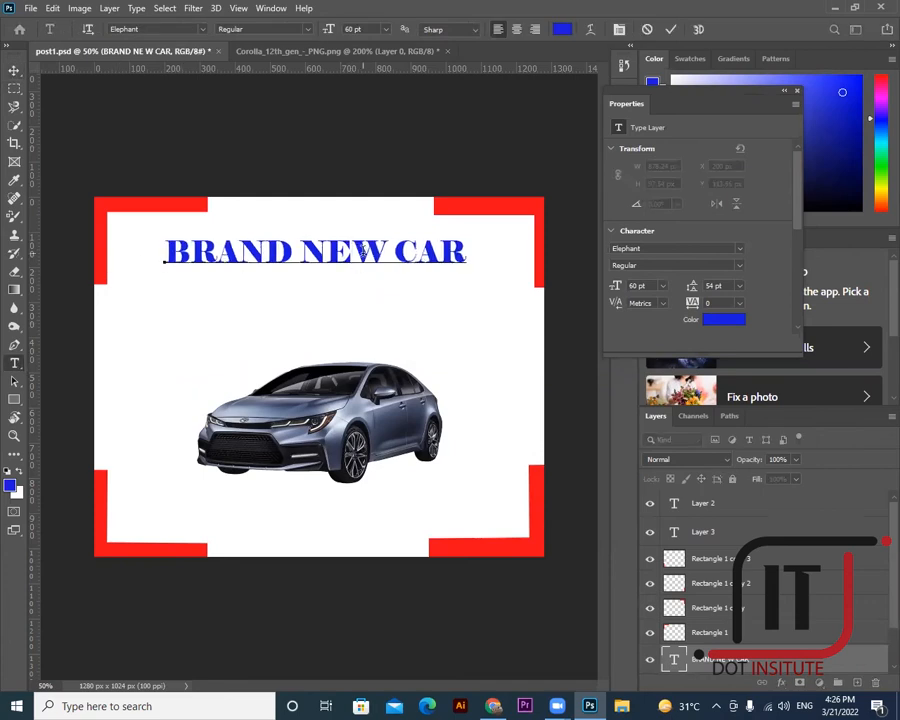
drag(167, 255, 479, 258)
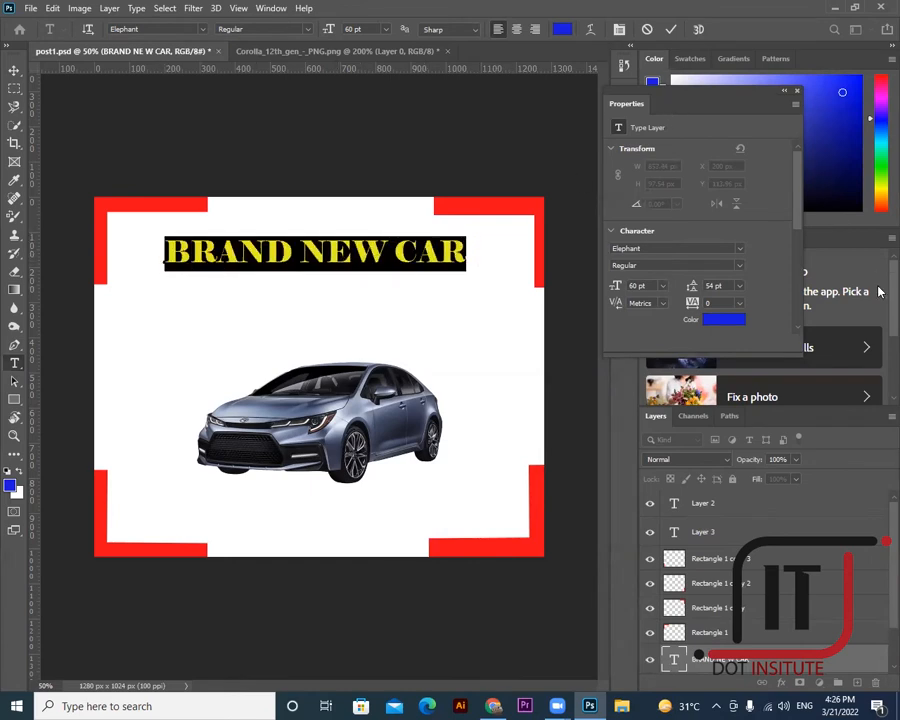
click(326, 255)
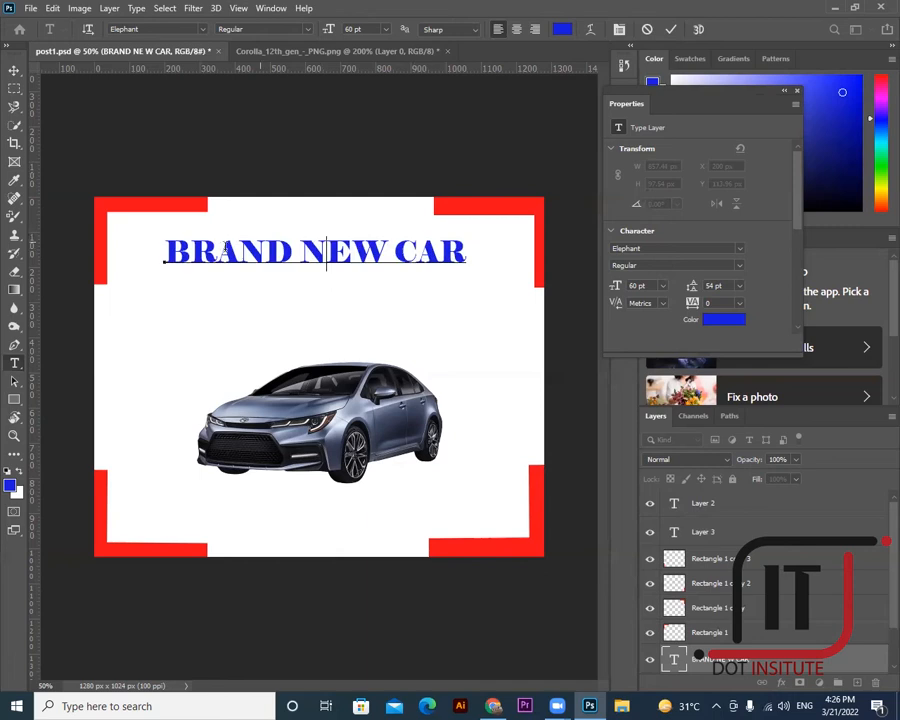
drag(168, 249, 470, 246)
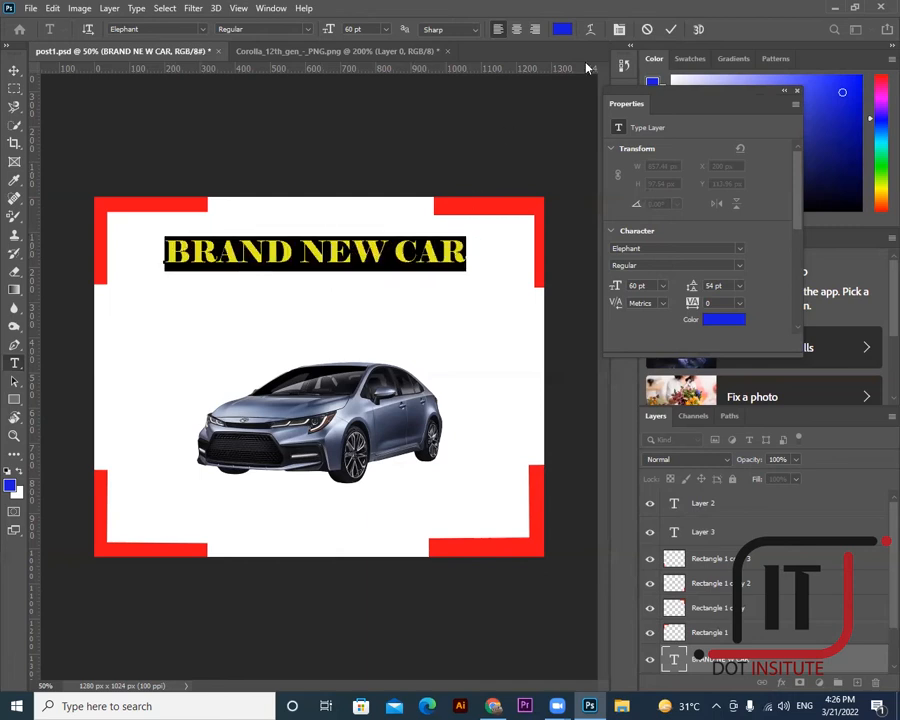
- Change the BRAND NEW CAR headline colour to near-black
click(561, 29)
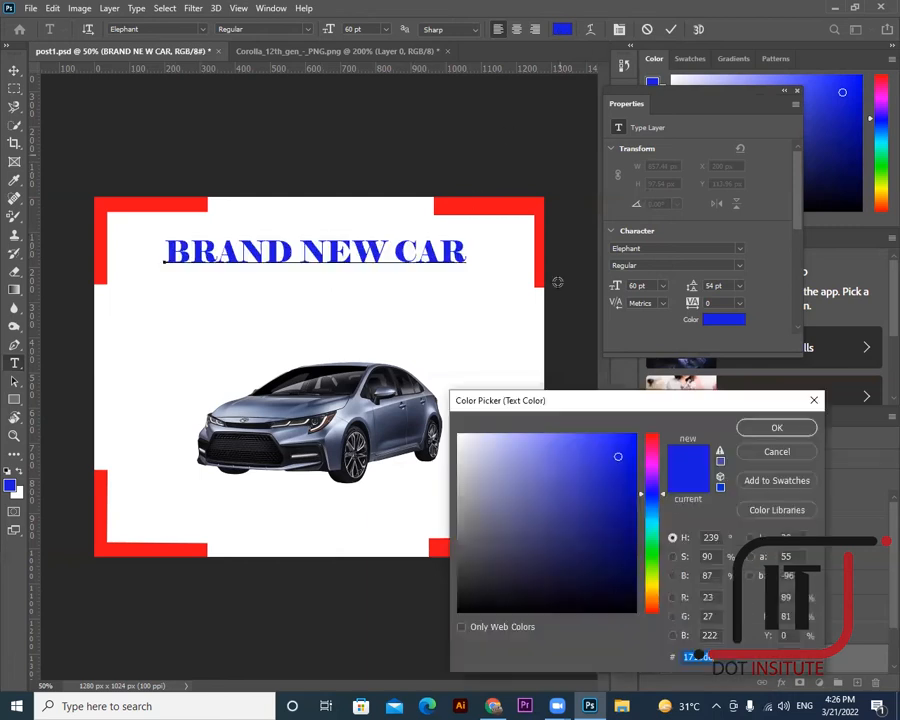
click(498, 206)
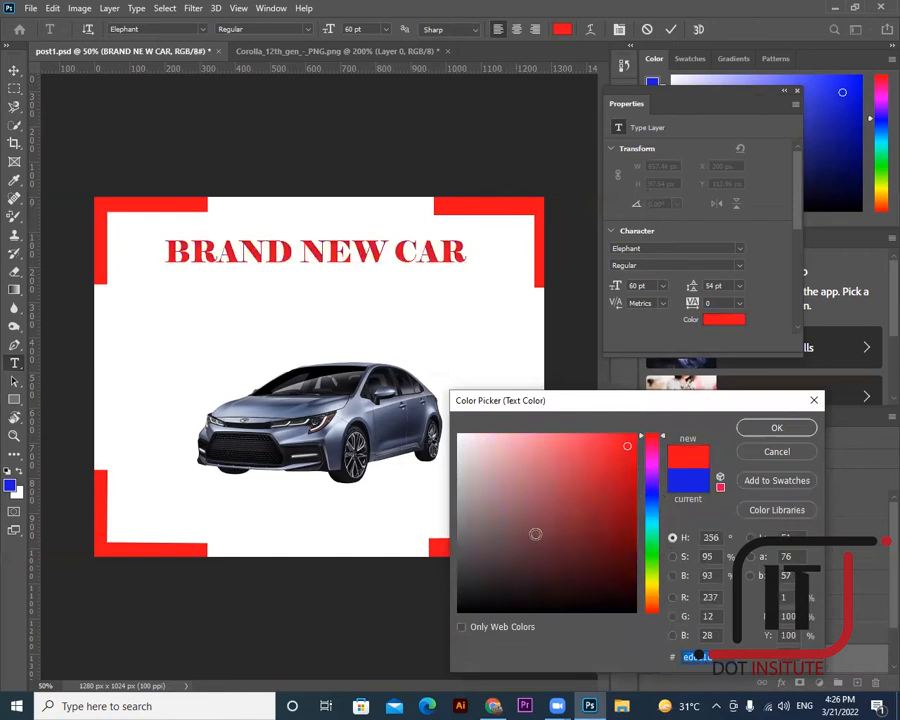
drag(530, 532, 463, 606)
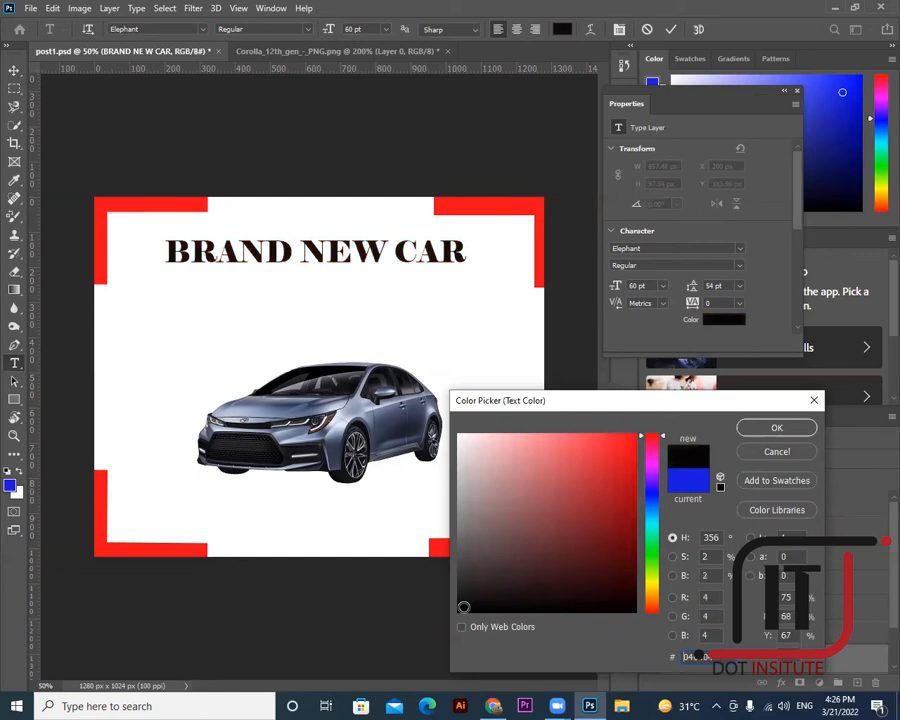
click(772, 427)
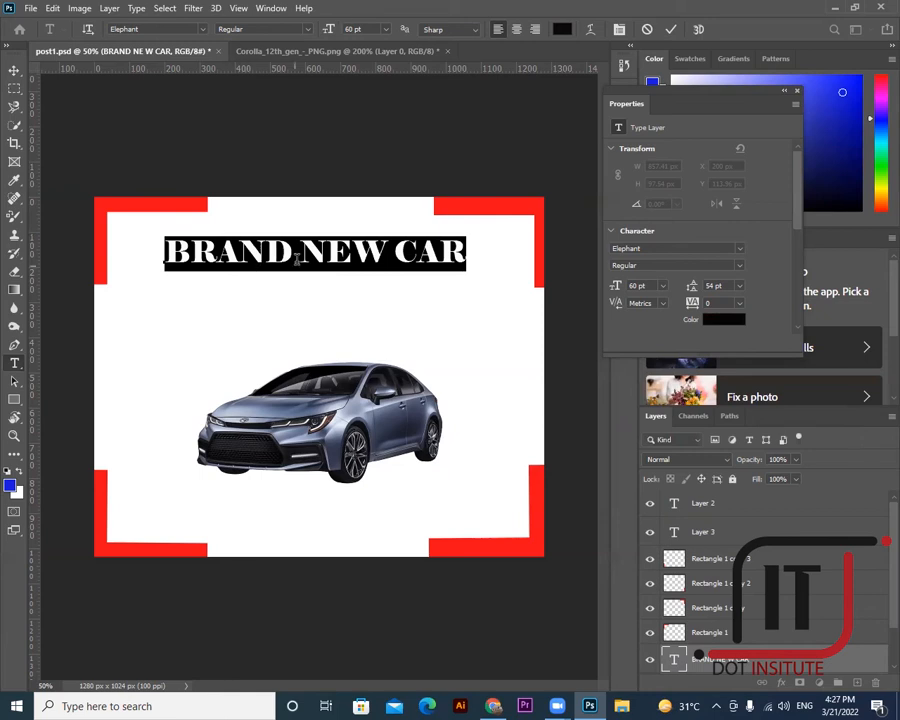
- Set the headline font to Copperplate Gothic Bold in the Character panel
click(202, 30)
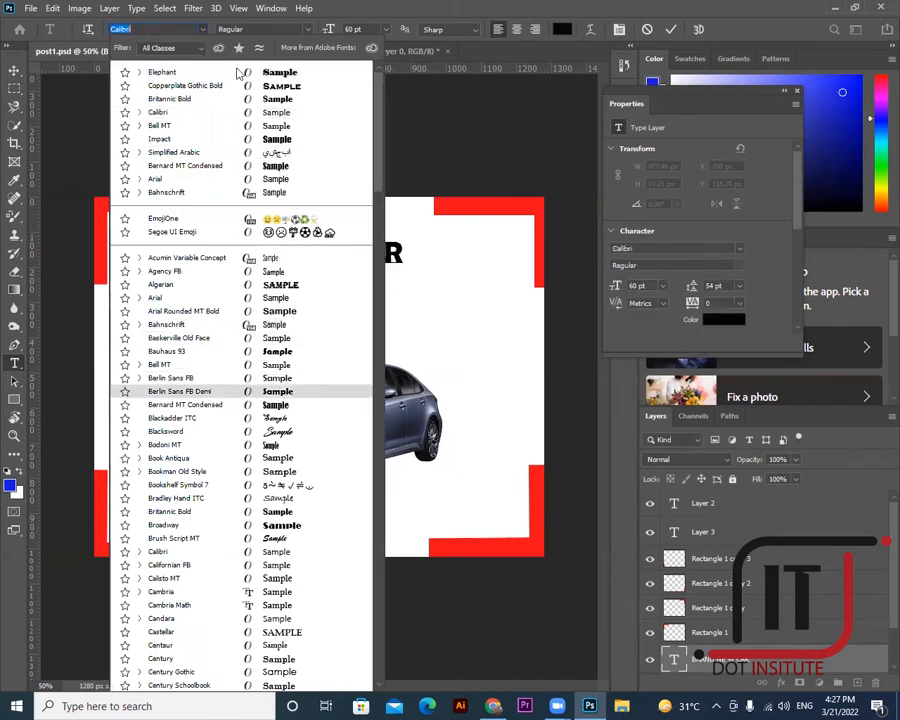
click(621, 31)
click(621, 31)
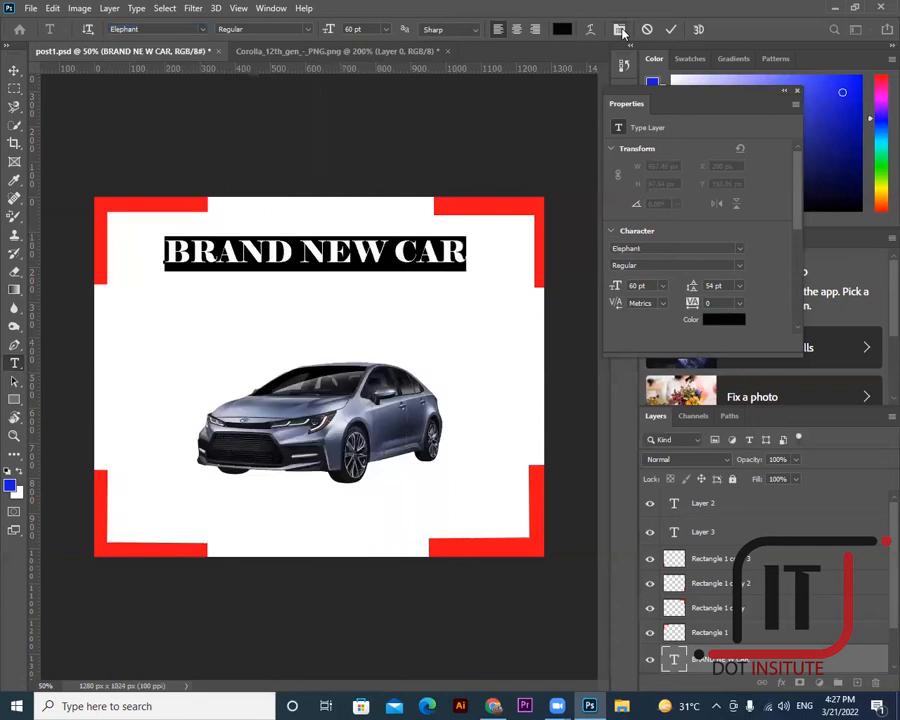
click(619, 31)
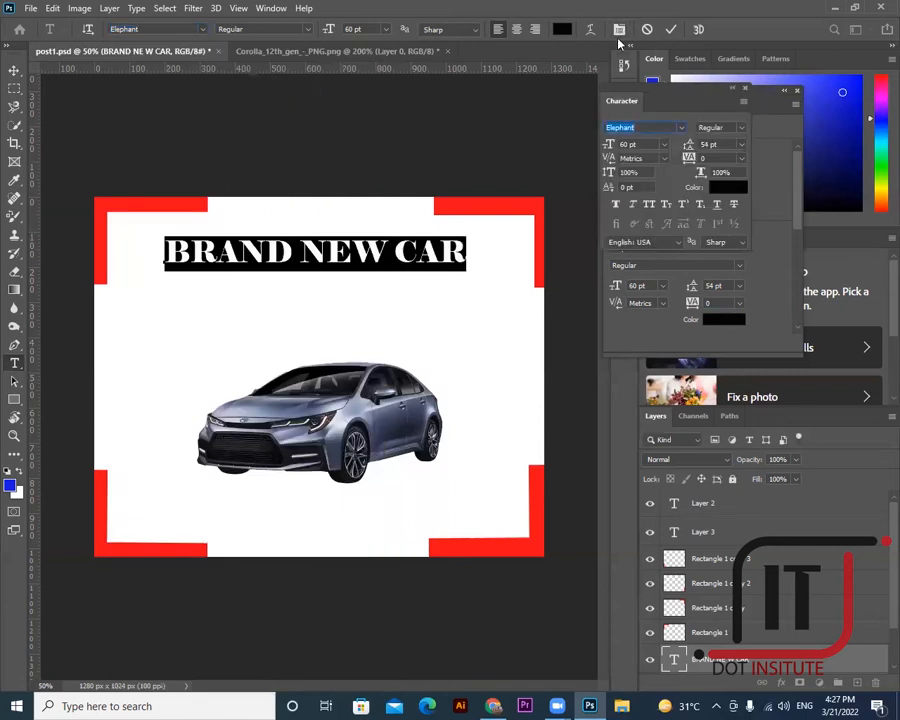
click(682, 128)
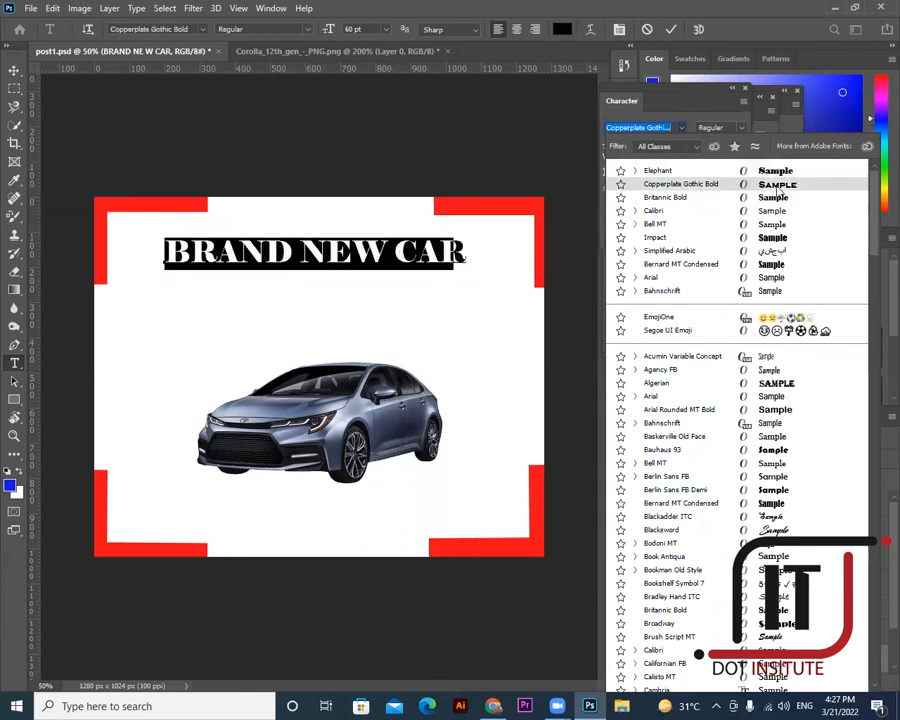
click(736, 171)
- Move the headline higher and further left, then start a new text line below it
click(13, 72)
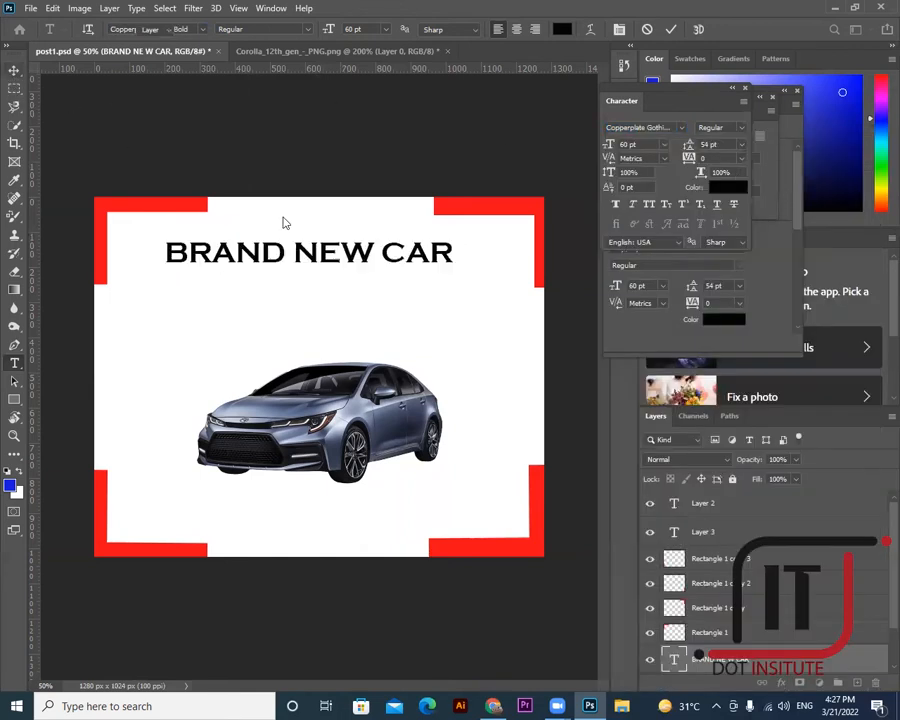
drag(312, 245, 283, 233)
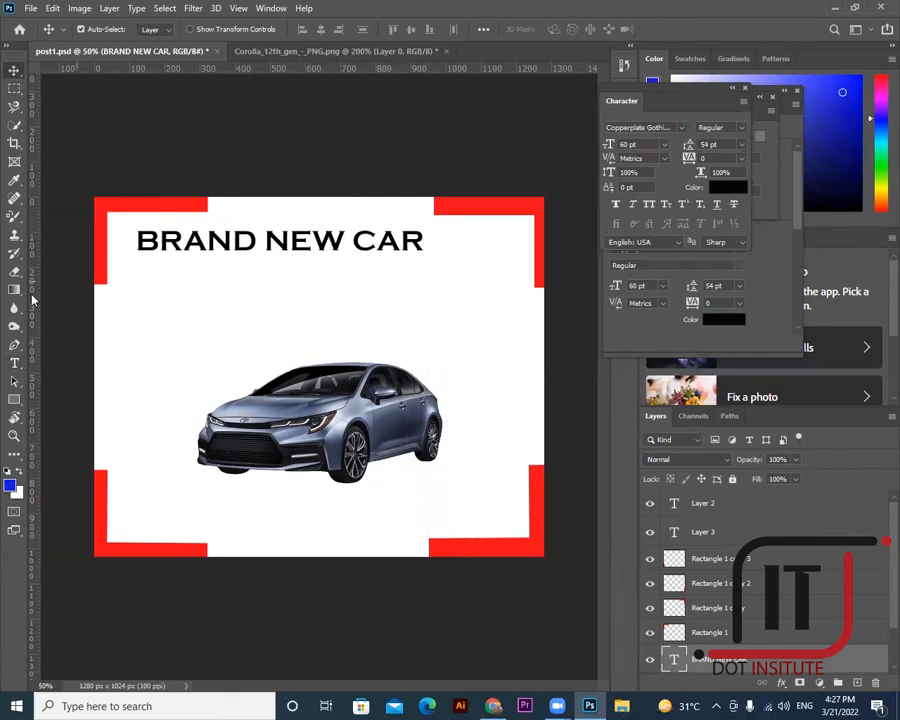
key(t)
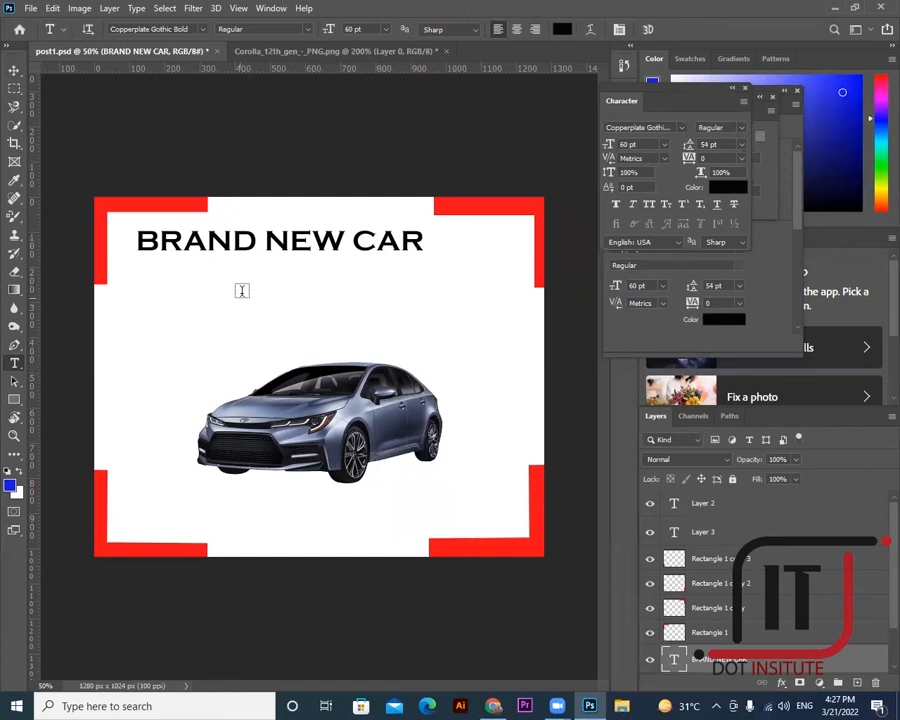
click(405, 285)
- Type 'FOR SALE' and shift it left under the headline
key(BackSpace)
text(FOR SALE)
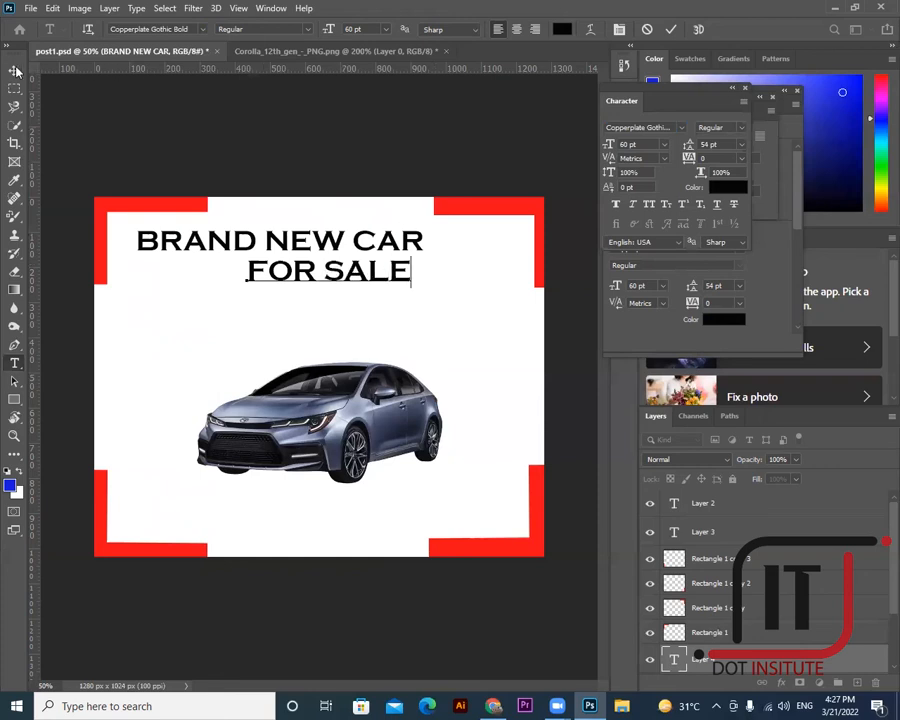
click(15, 70)
drag(315, 279, 268, 281)
- Draw a black-filled rectangle over the FOR SALE line
click(14, 399)
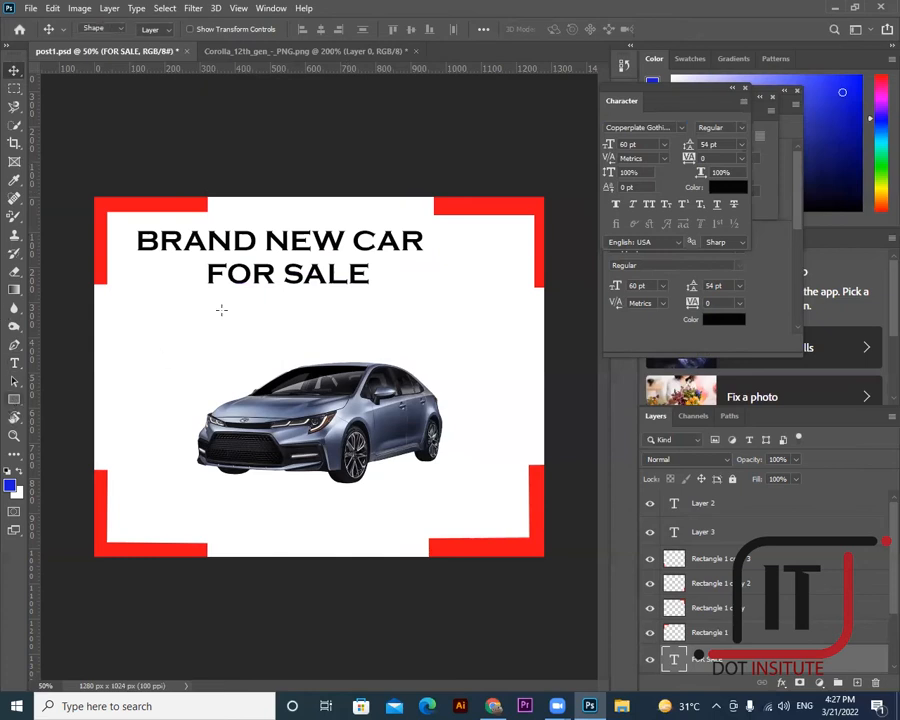
drag(198, 262, 371, 293)
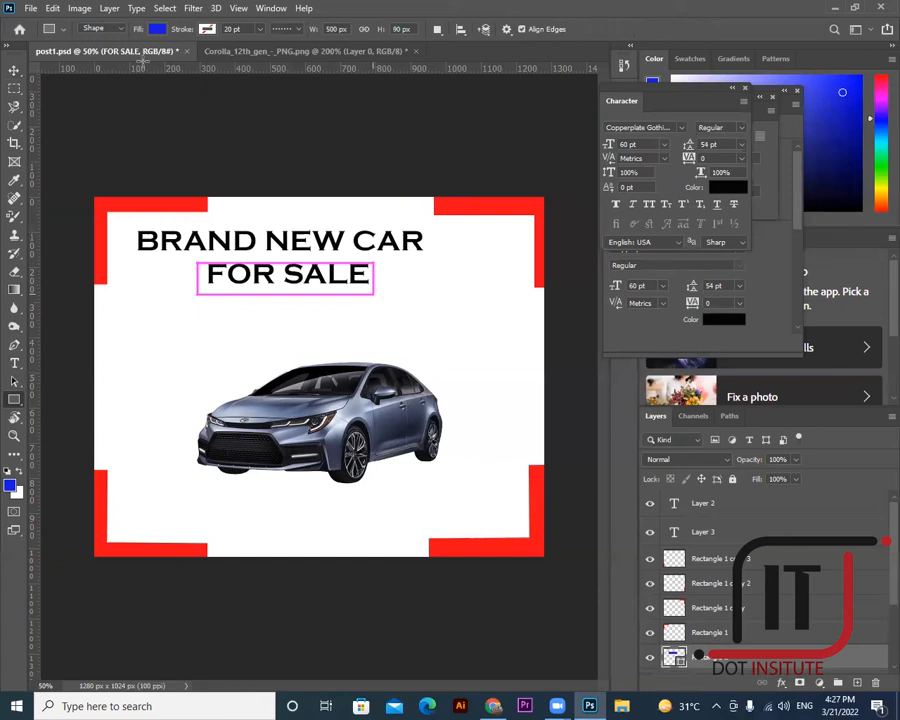
click(157, 29)
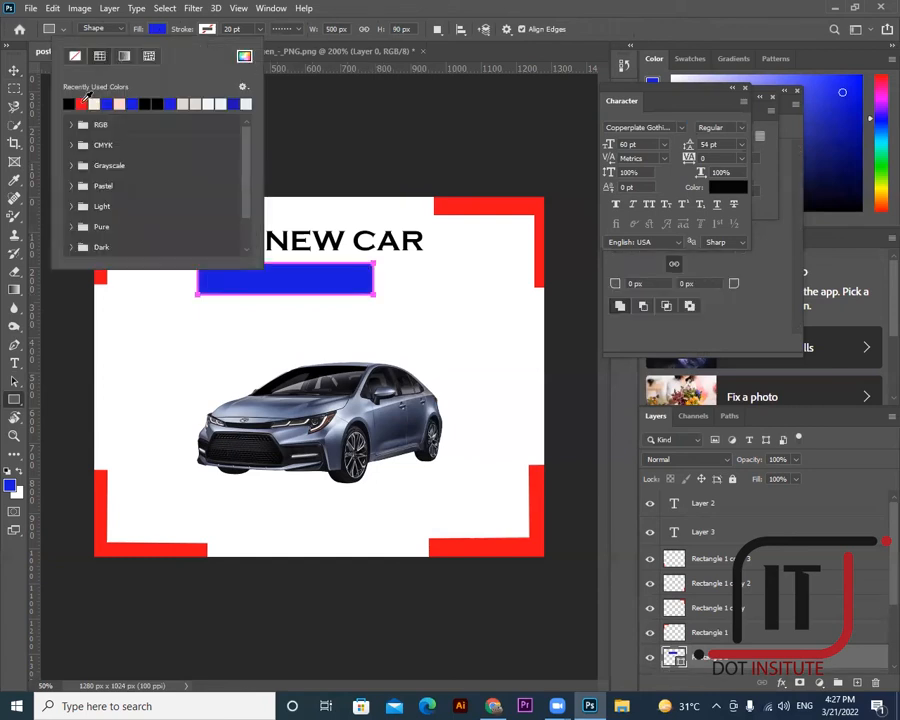
click(146, 100)
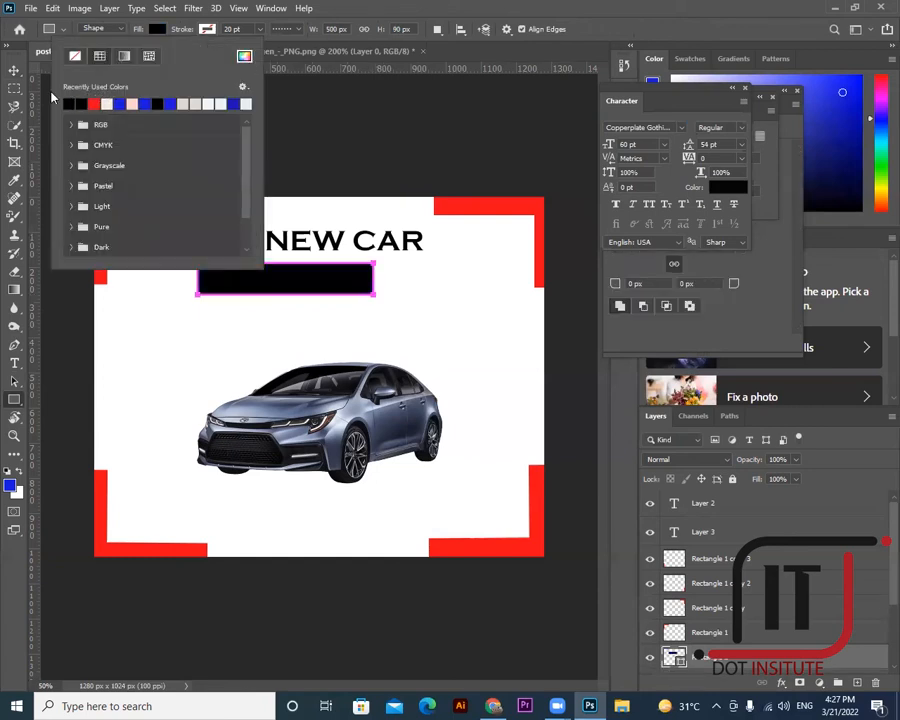
click(14, 70)
drag(300, 277, 298, 309)
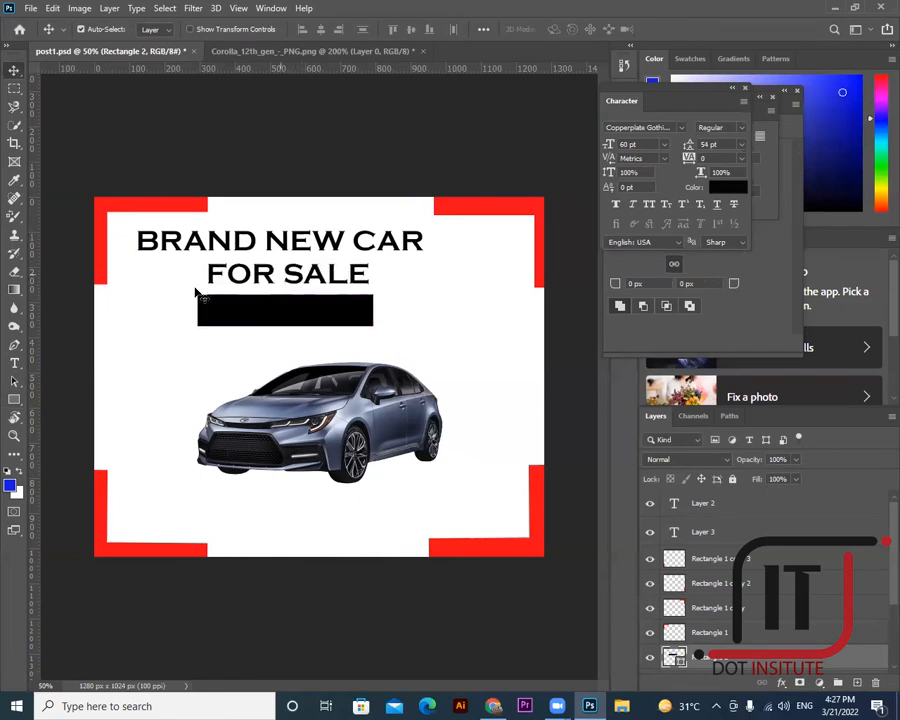
- Make the FOR SALE text white, sampled from the poster background
click(14, 363)
drag(206, 272, 372, 274)
click(562, 29)
click(424, 279)
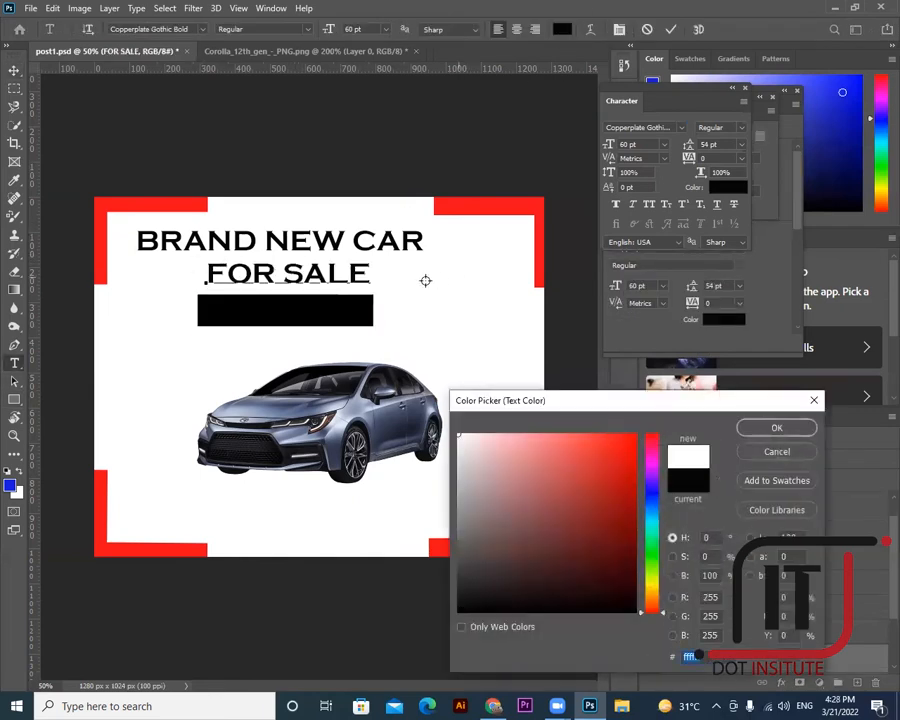
click(775, 428)
- Place the black bar beneath FOR SALE, and nudge the heading and car photo
click(70, 125)
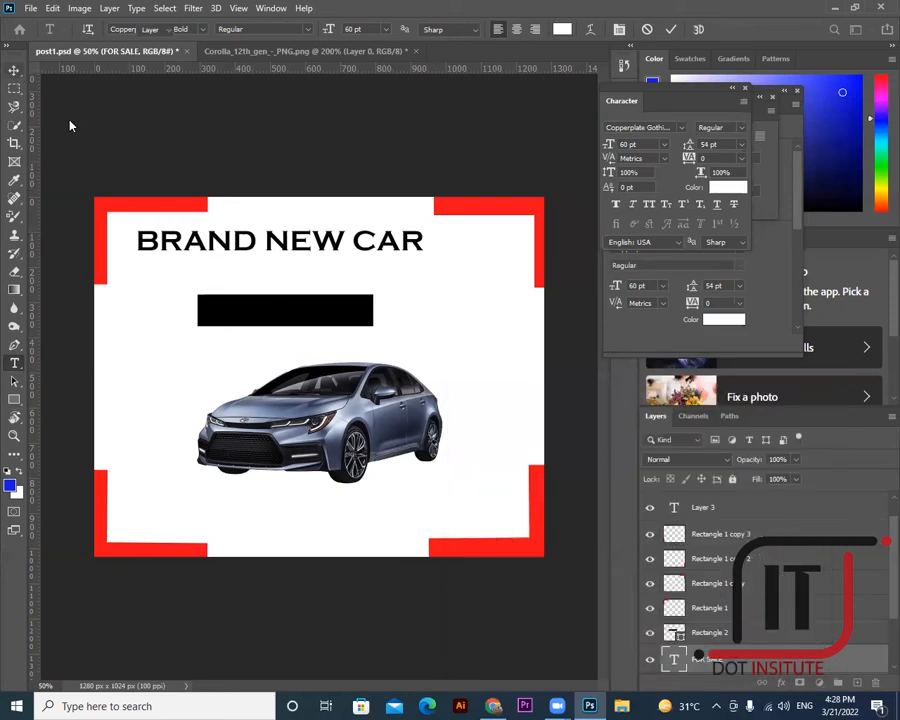
key(v)
drag(285, 301, 284, 288)
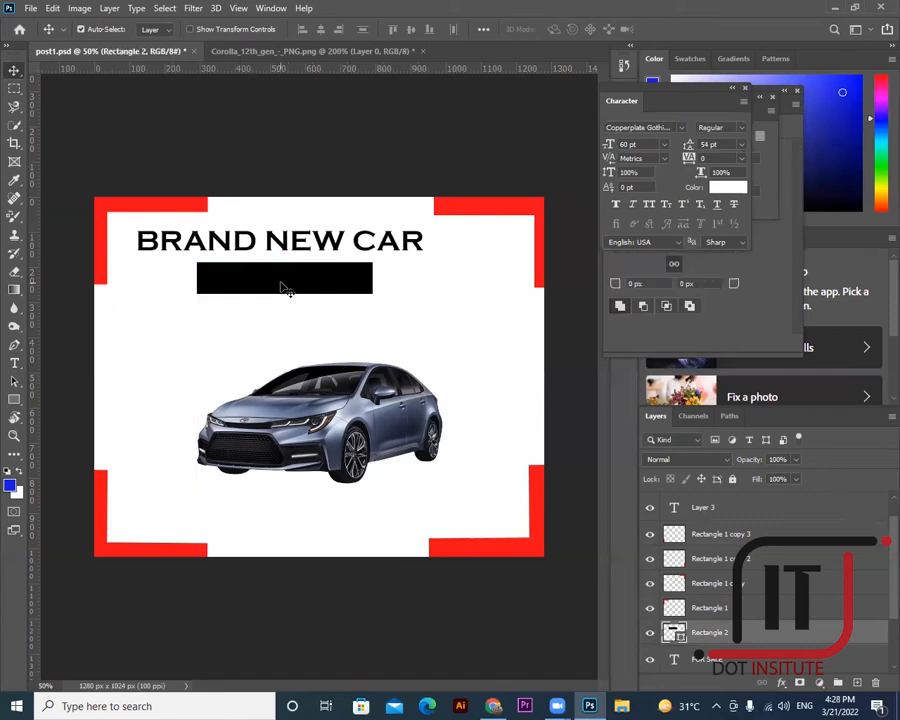
scroll(710, 550, down, 3)
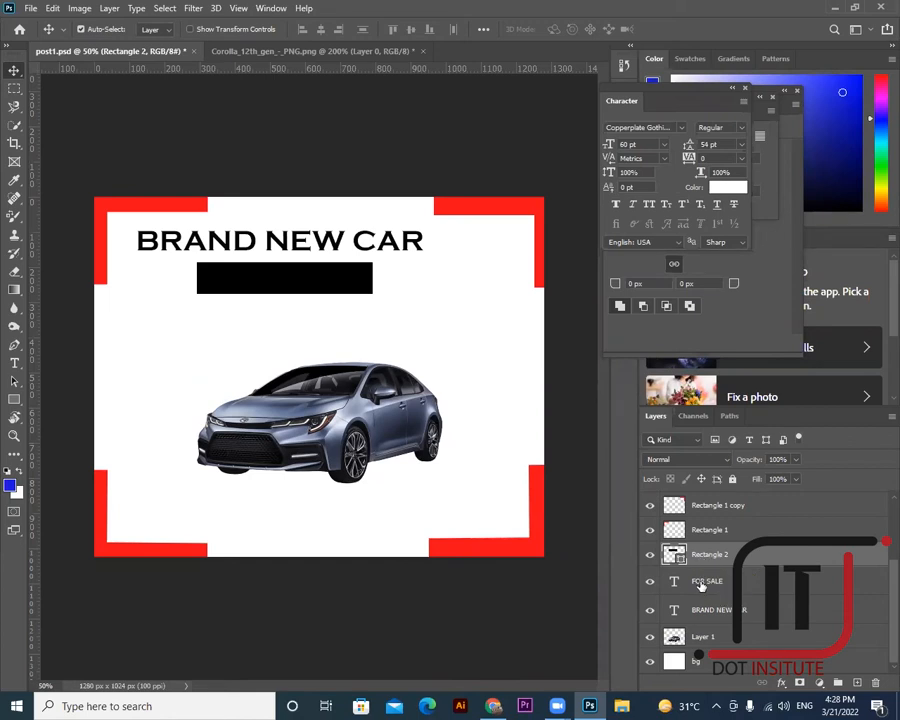
drag(703, 554, 703, 530)
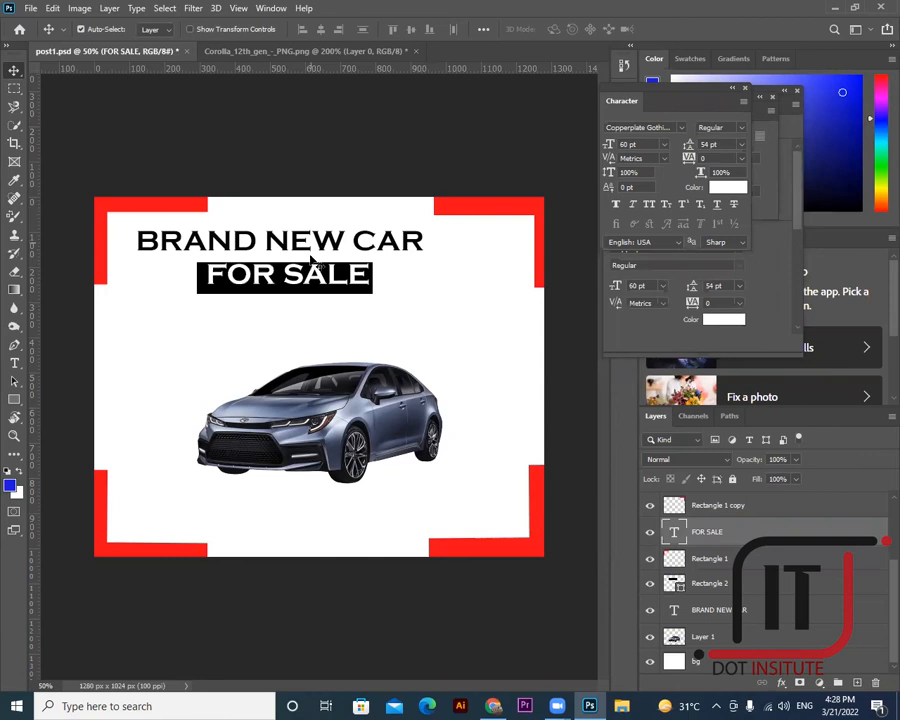
drag(318, 276, 344, 252)
drag(378, 419, 366, 381)
- Add a text line near the poster bottom reading CONTACT: with the phone number
click(14, 363)
click(156, 497)
key(BackSpace)
text(CONTA)
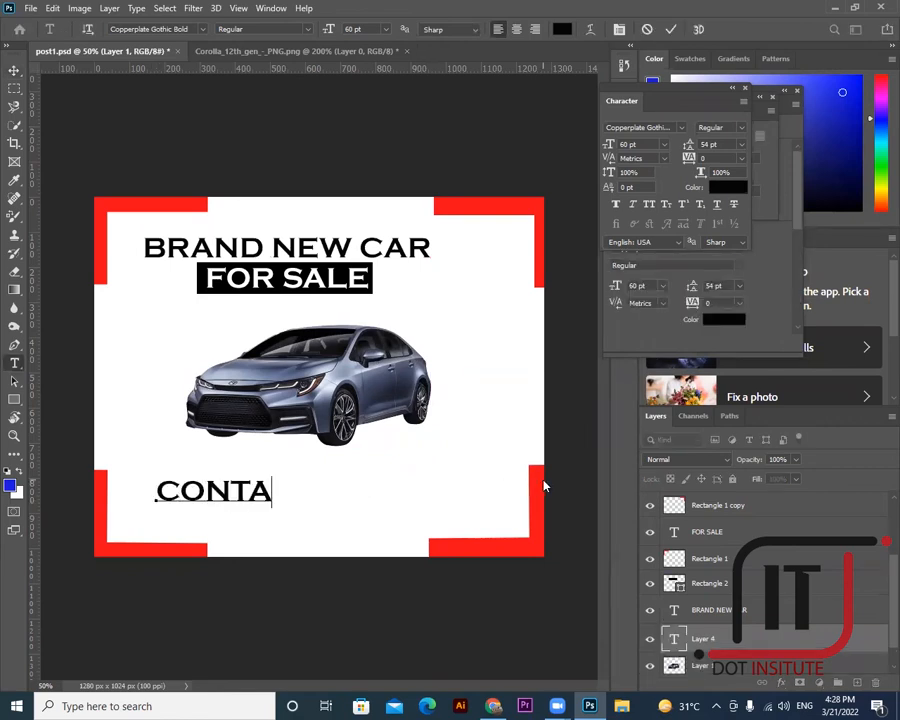
text(CT: )
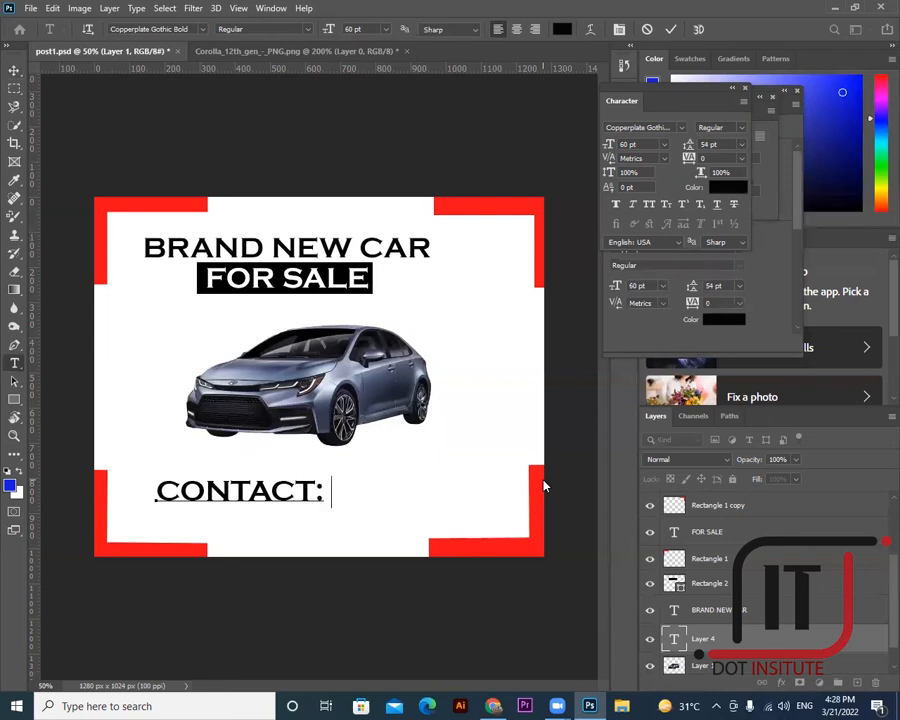
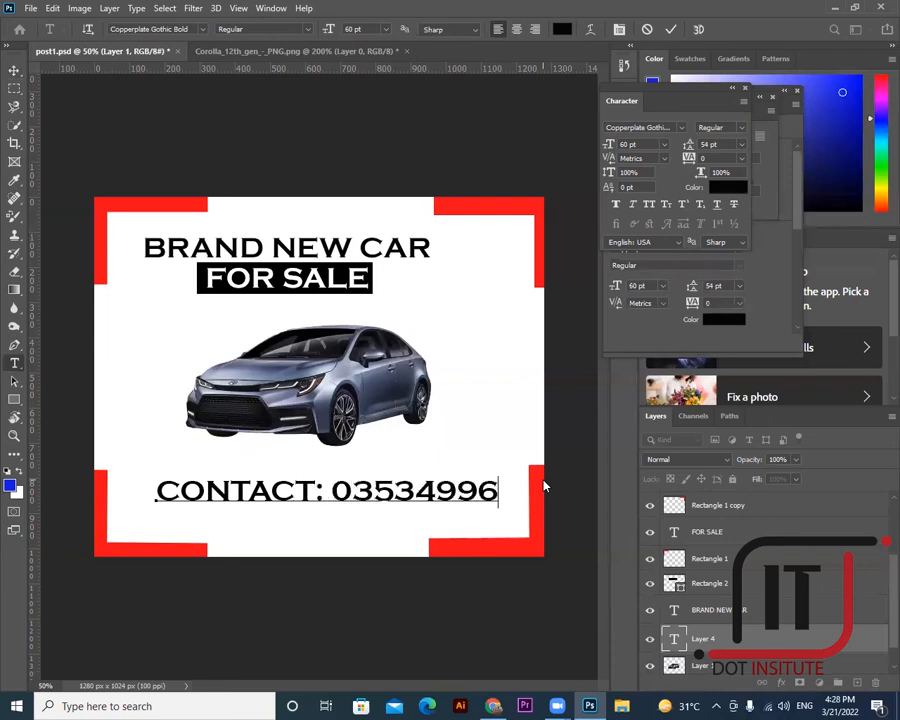
click(408, 490)
click(398, 490)
click(408, 490)
- Move the contact text lower and put the phone number on its own line, removing the colon
click(14, 72)
mouse_move(351, 518)
mouse_down()
mouse_move(350, 537)
mouse_move(347, 522)
mouse_move(352, 529)
mouse_up()
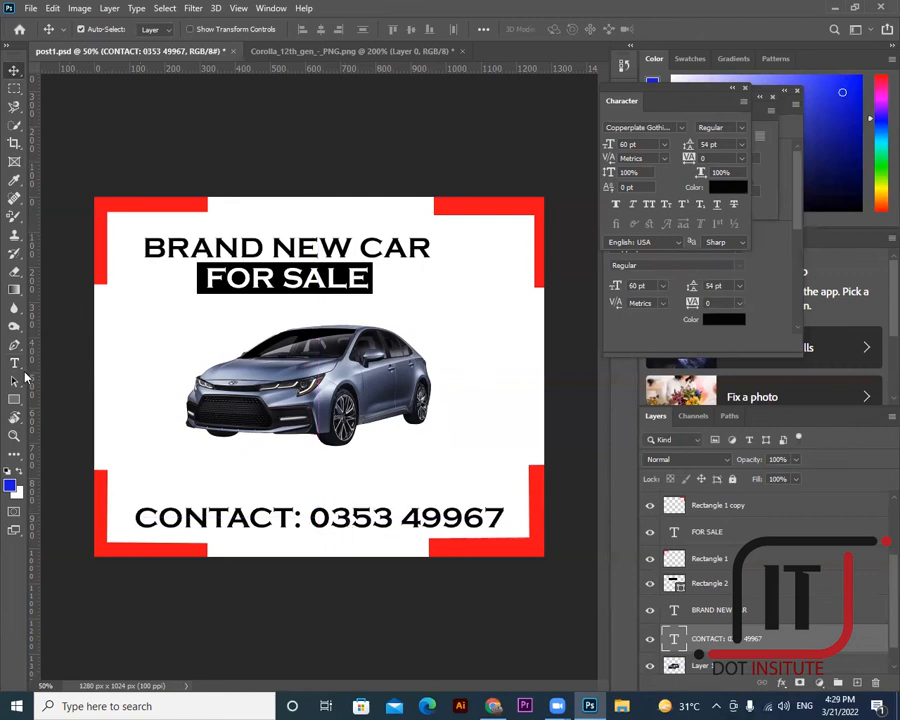
click(14, 362)
click(302, 515)
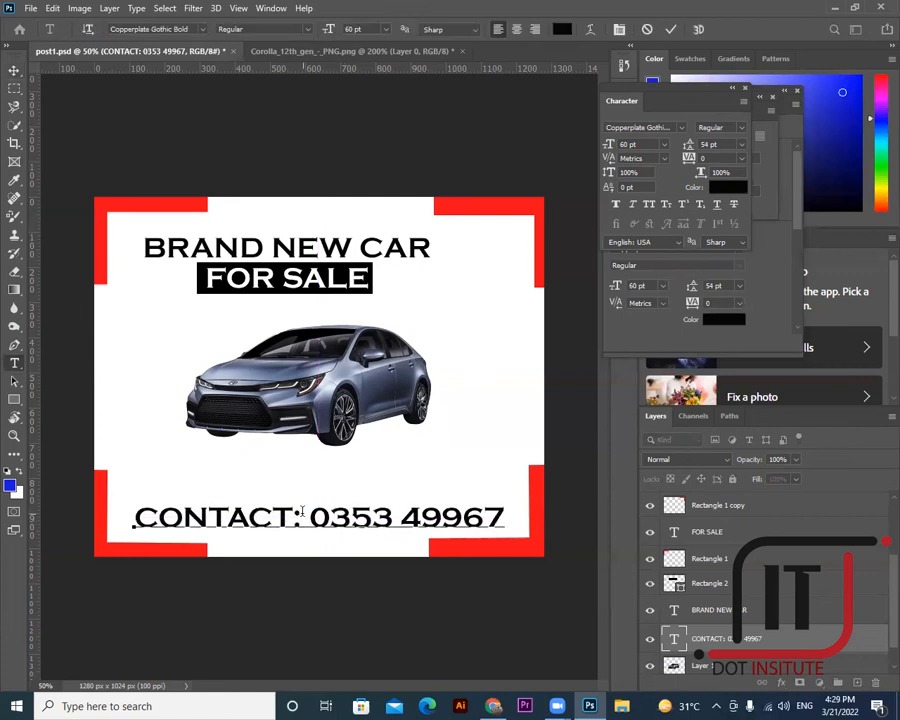
key(Return)
key(BackSpace)
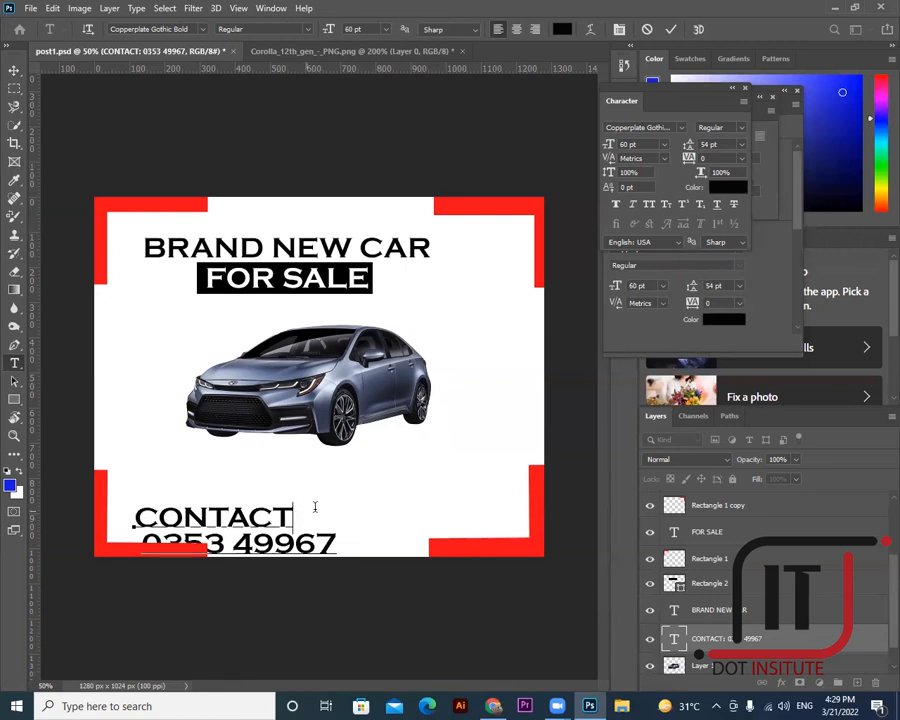
key(ctrl+Return)
- Center-align the two contact lines and centre the block horizontally on the poster
key(v)
drag(228, 514, 308, 514)
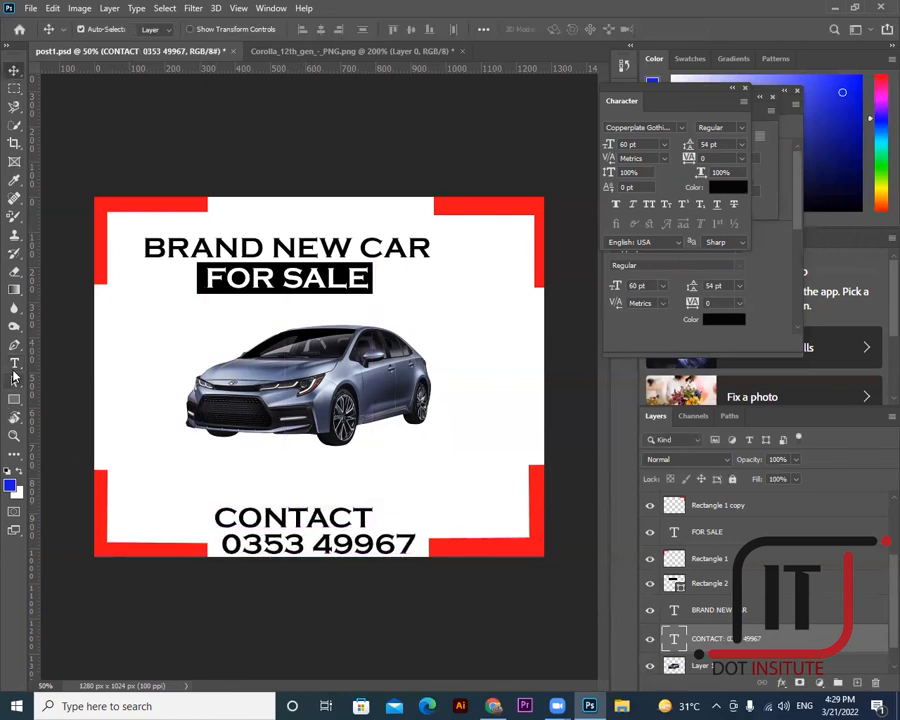
click(14, 363)
drag(216, 512, 422, 551)
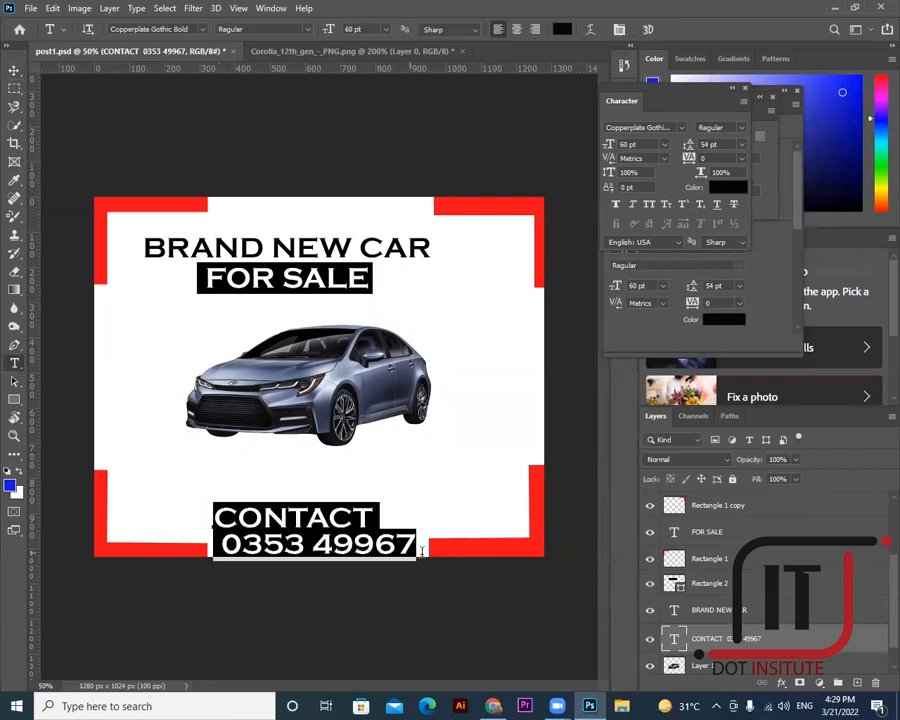
click(537, 33)
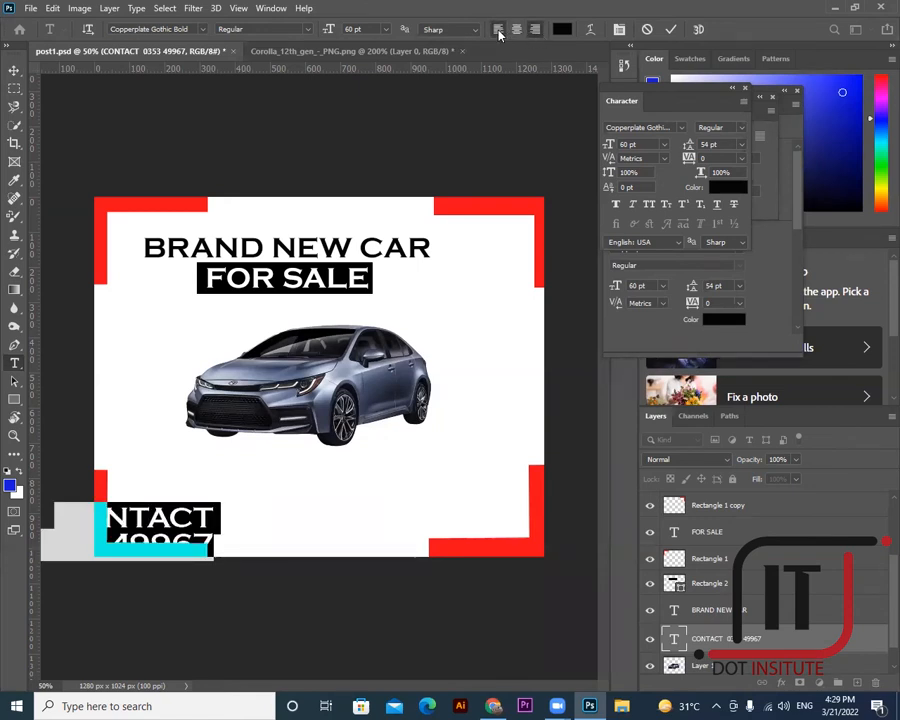
click(499, 33)
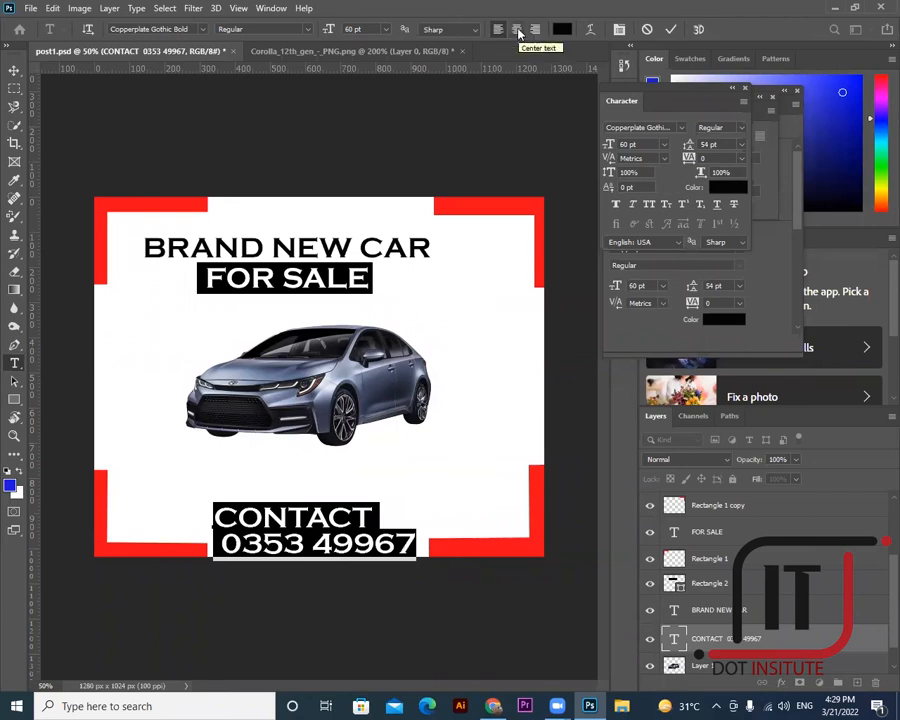
click(516, 30)
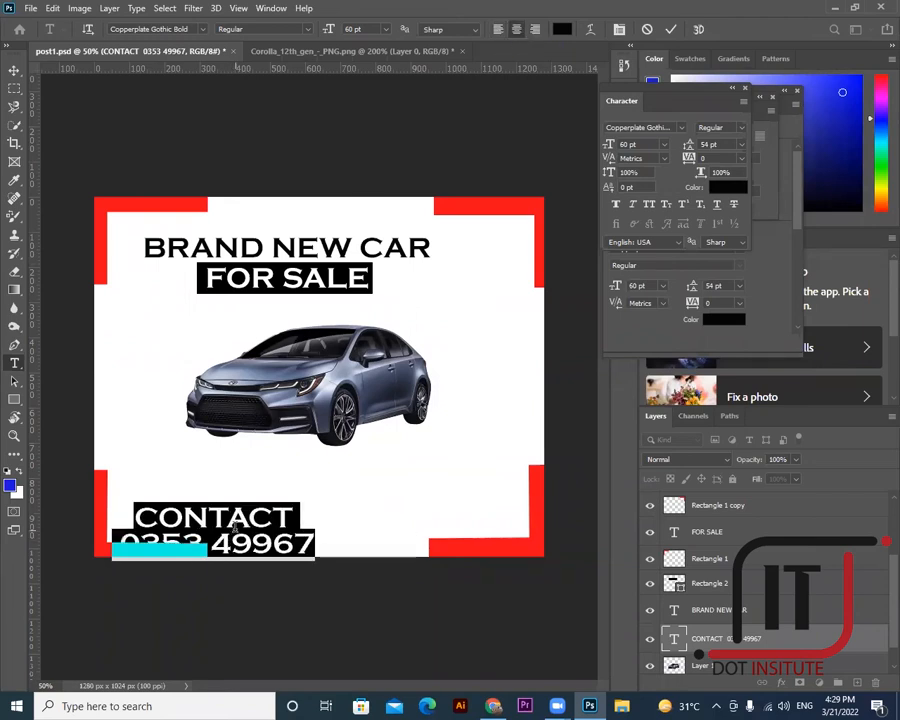
click(14, 70)
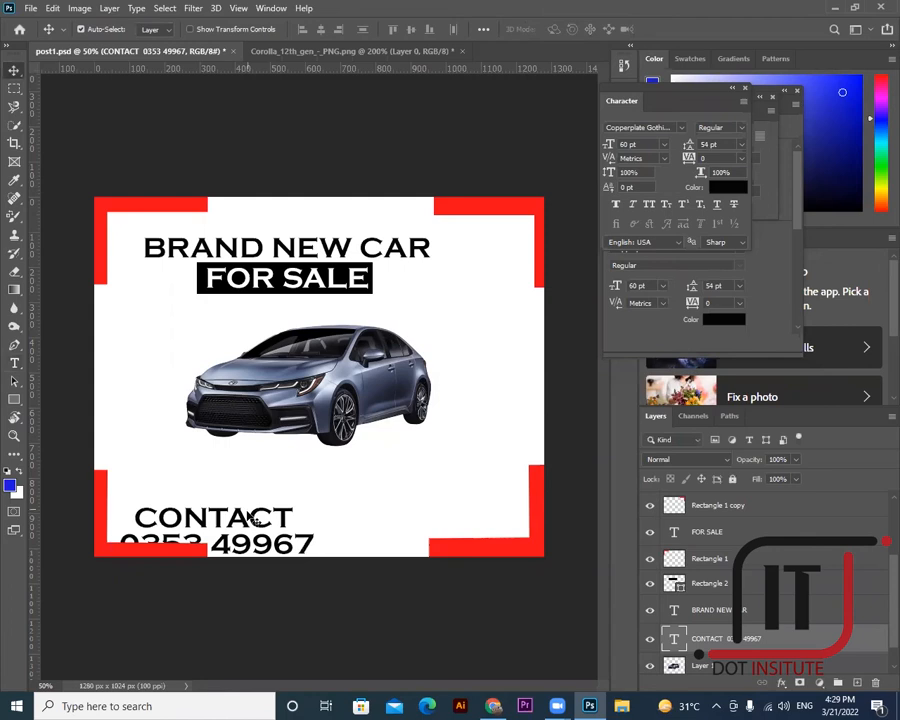
drag(244, 516, 342, 514)
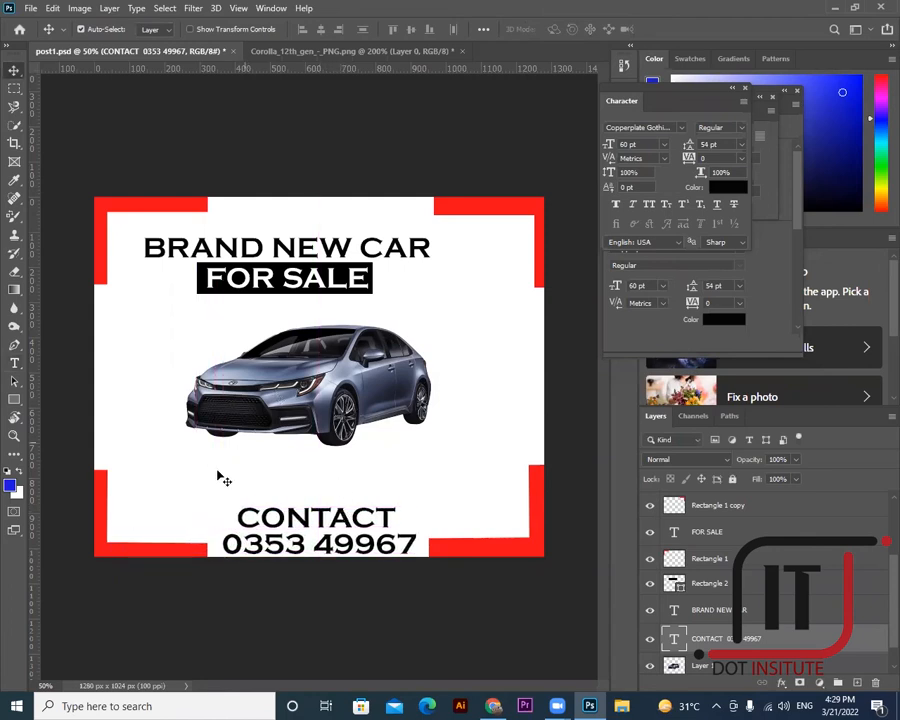
- Colour the word CONTACT with the corner bars' sampled red and lower the car photo slightly
click(15, 367)
drag(240, 516, 412, 516)
click(562, 29)
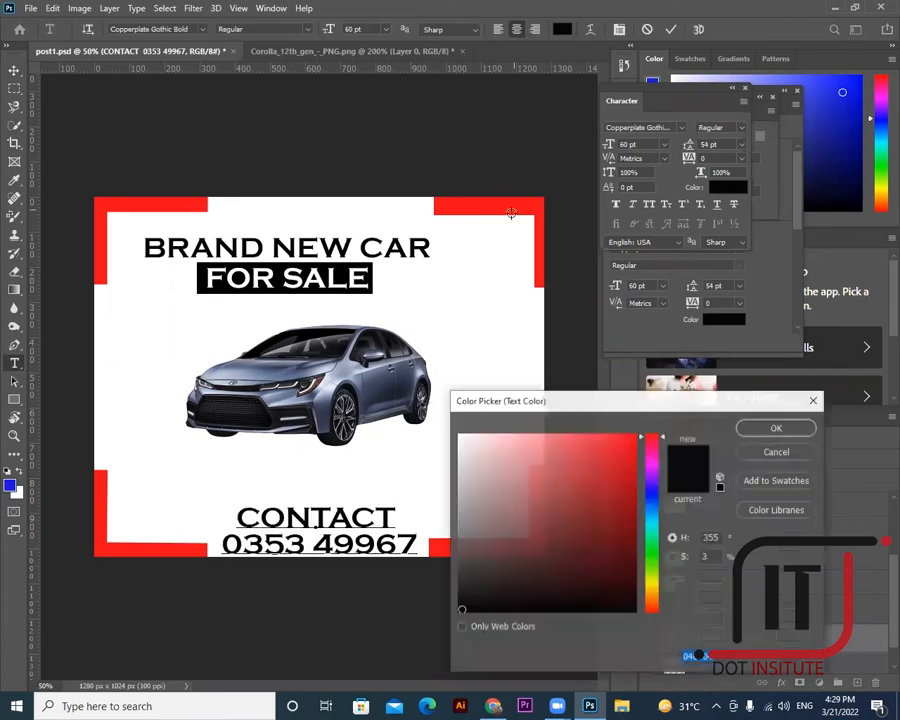
click(514, 203)
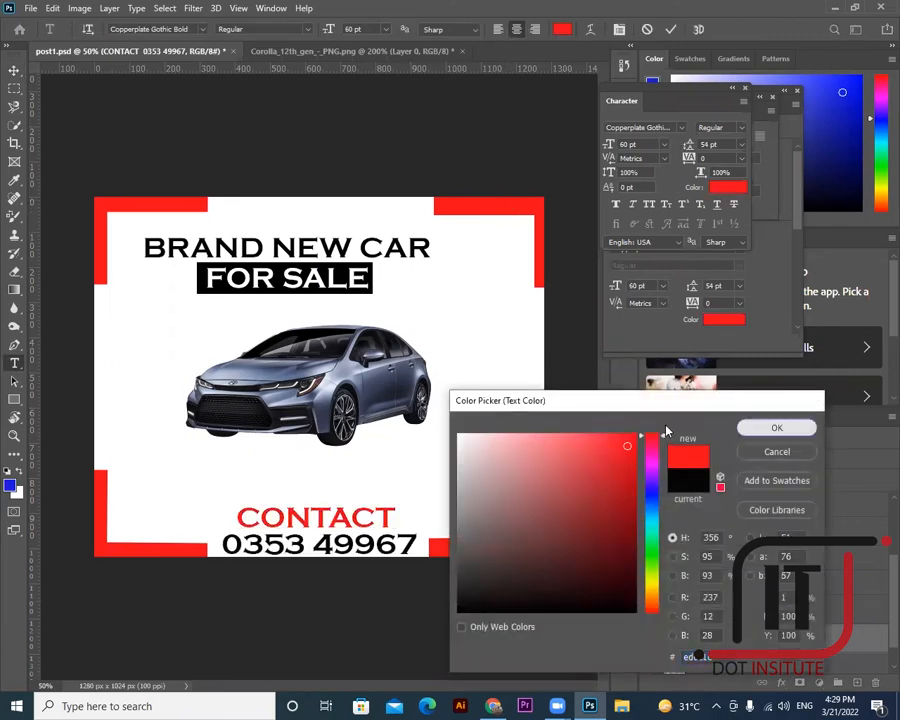
click(776, 427)
click(14, 70)
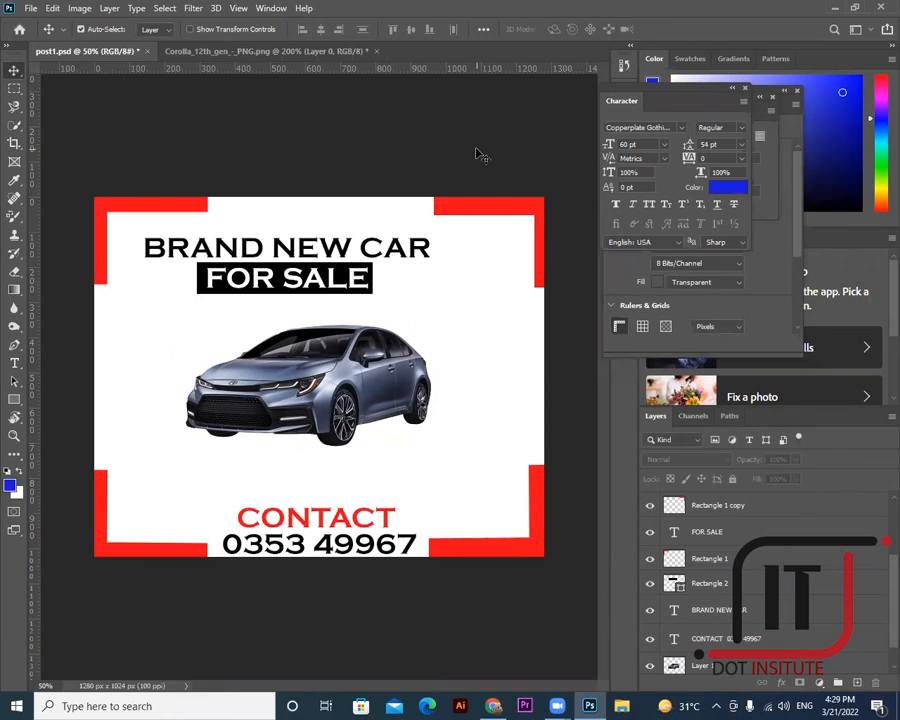
drag(245, 266, 247, 276)
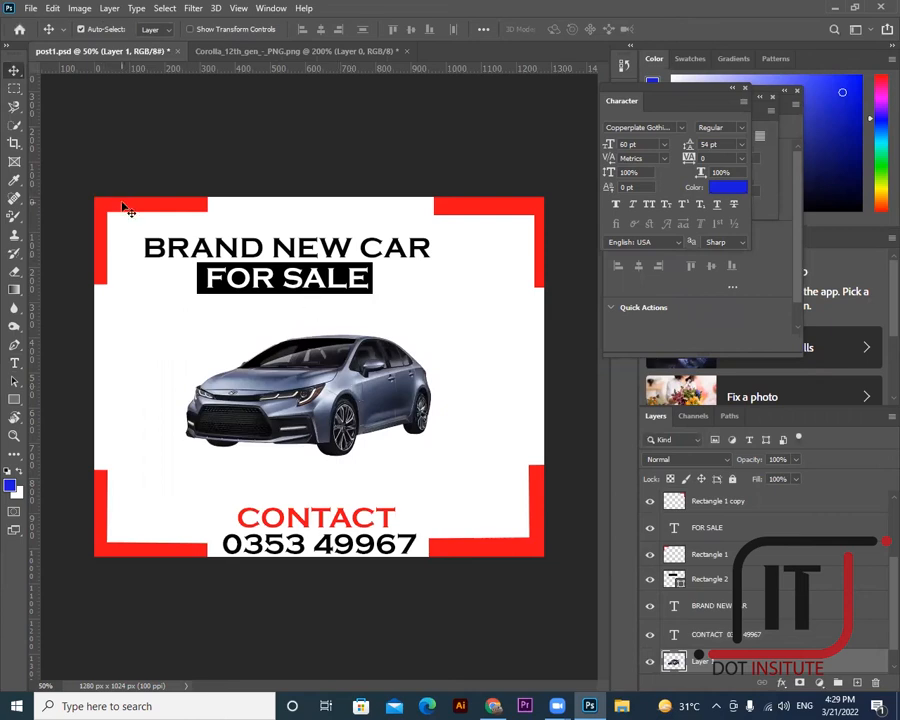
- Select a thin strip on the top-left red bar and pick the Rectangle 1 layer
click(16, 90)
drag(121, 196, 126, 225)
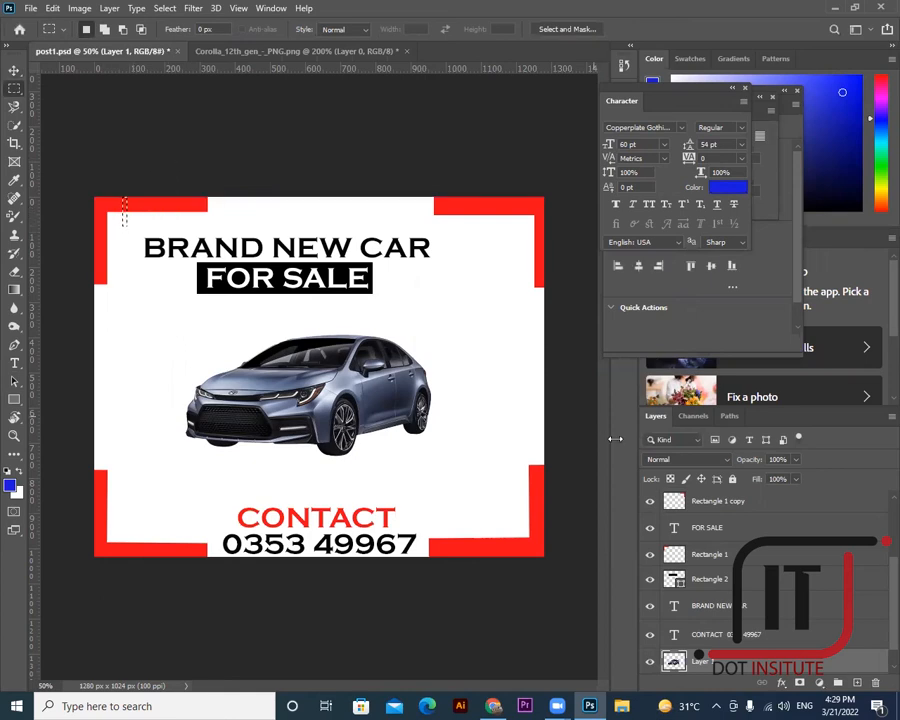
click(14, 70)
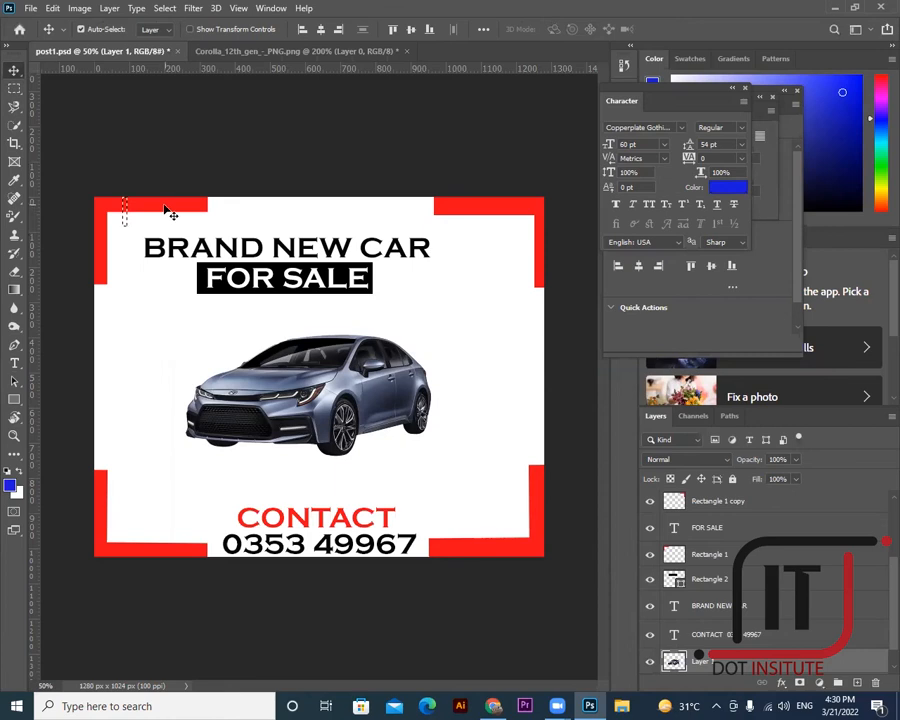
right_click(165, 208)
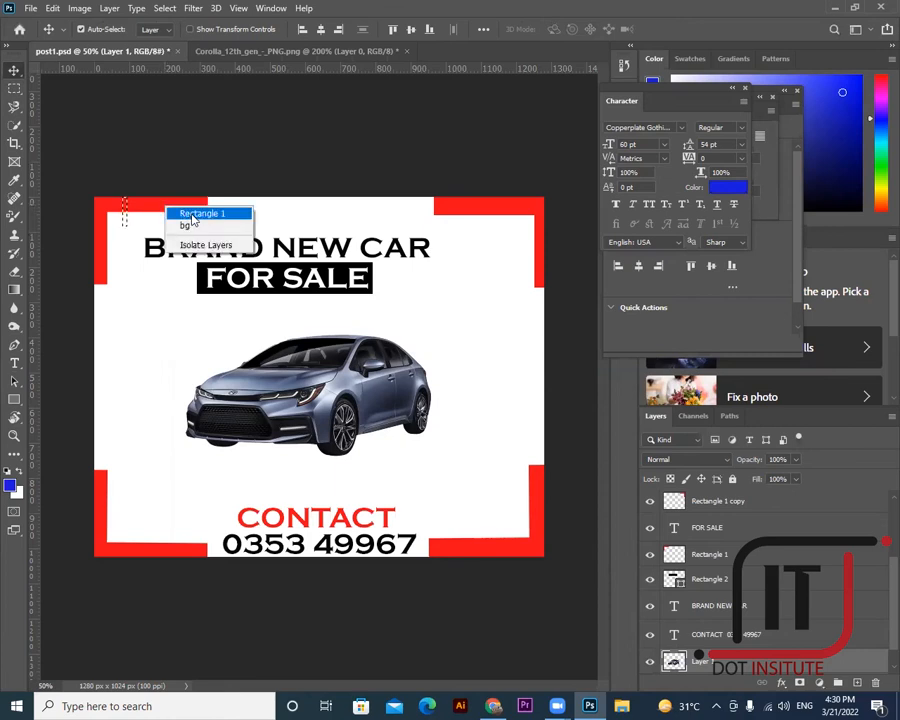
click(193, 214)
- Rename Rectangle 1 to 'TOP LEFT DESIGN' and clear the selection
double_click(711, 554)
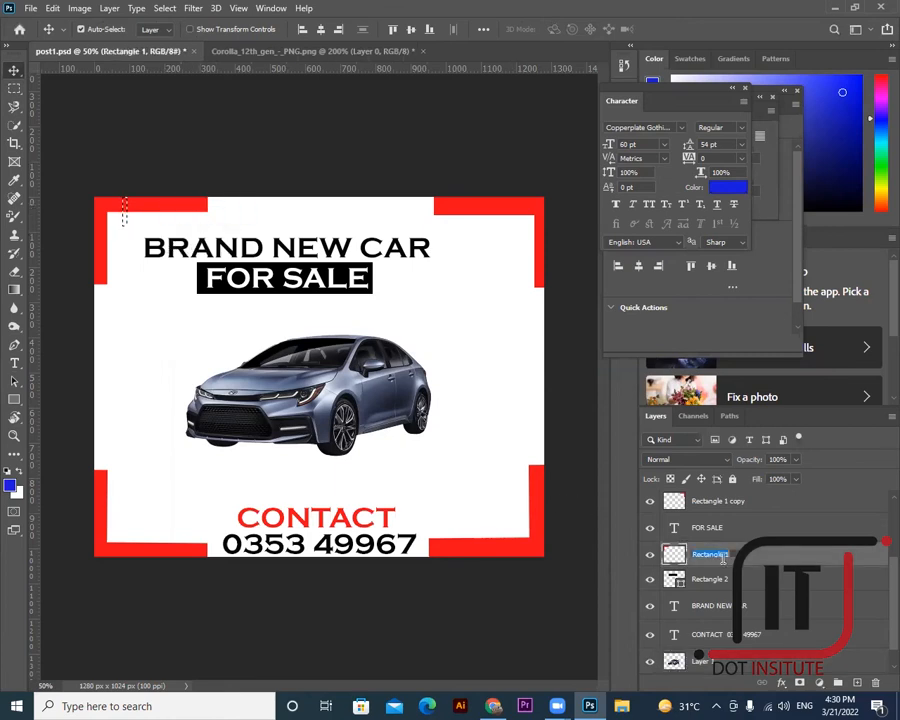
key(BackSpace)
click(730, 558)
right_click(730, 556)
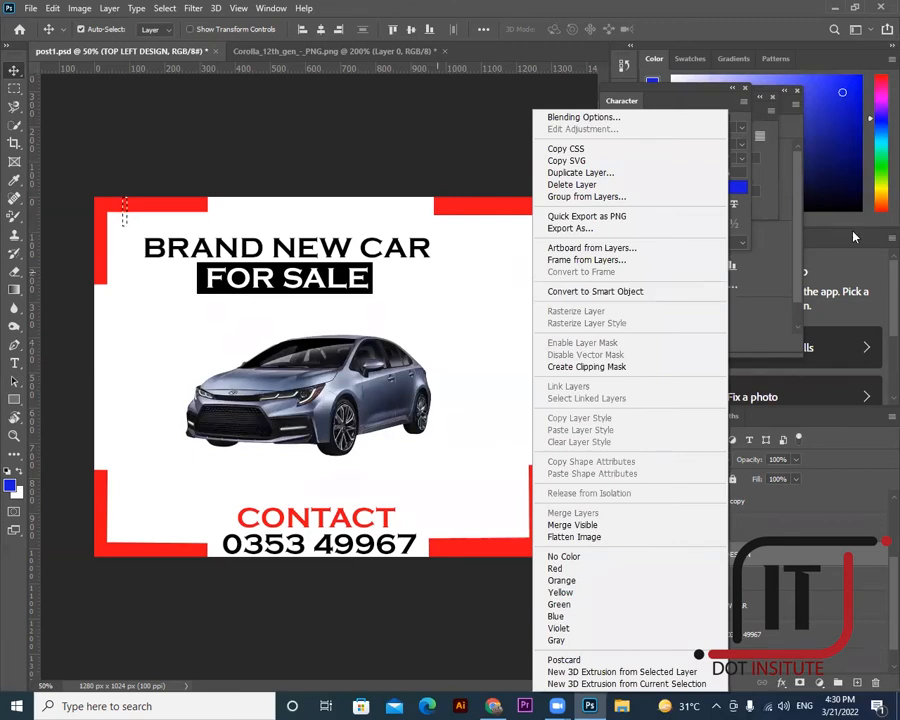
click(13, 70)
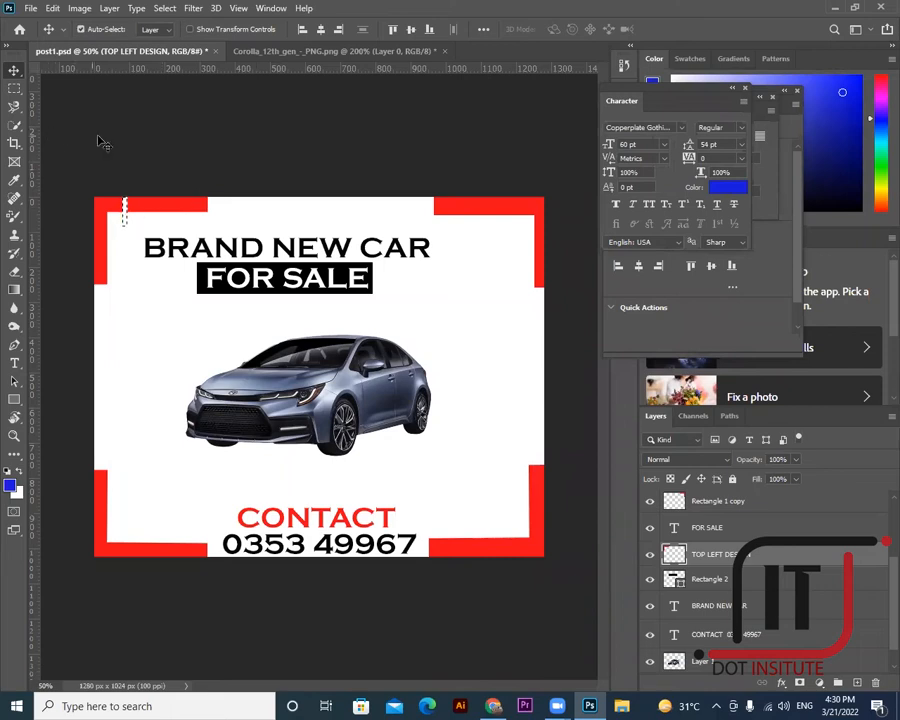
key(ctrl+d)
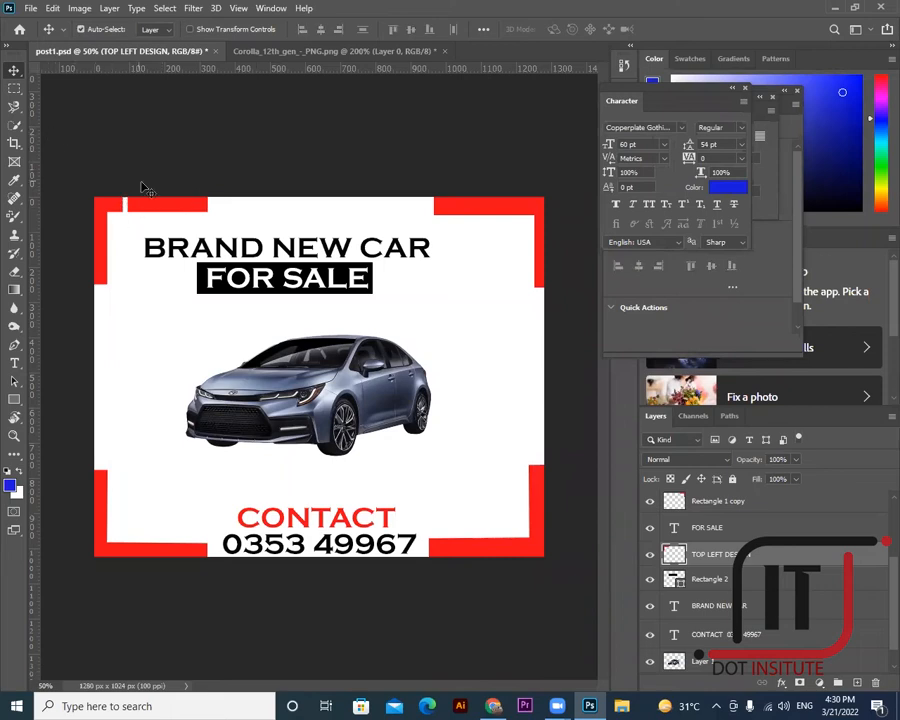
- Delete thin strips from the top and left red bars to form white stripes, then deselect
click(14, 88)
drag(147, 197, 197, 218)
key(Delete)
key(Delete)
drag(94, 237, 128, 233)
key(Delete)
key(Up)
key(Up)
key(Up)
key(Up)
key(Up)
key(Up)
key(Up)
key(Up)
key(Up)
key(Up)
key(Up)
key(Up)
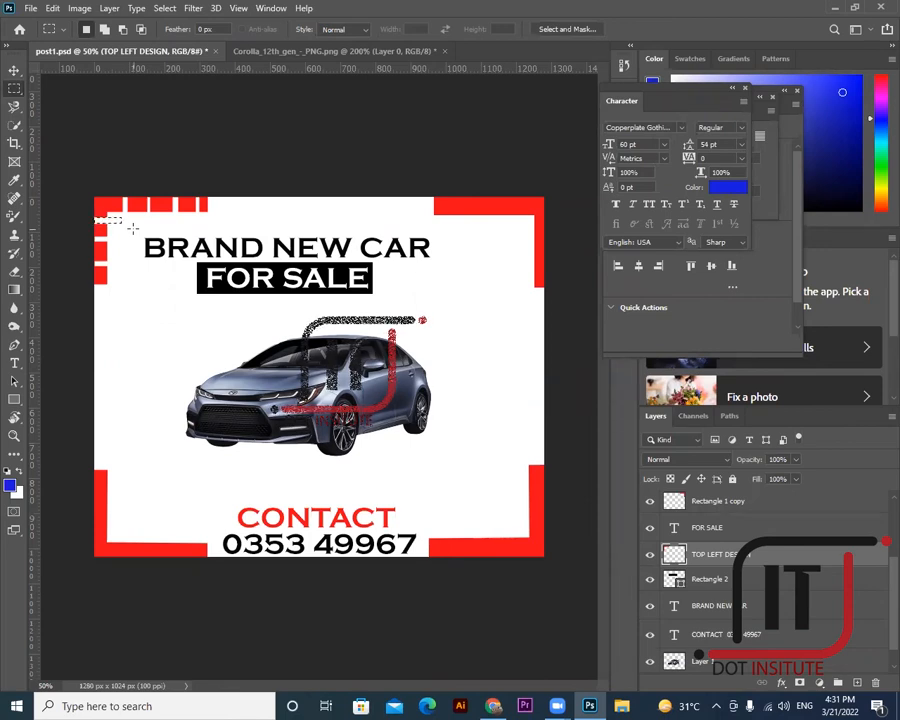
key(ctrl+d)
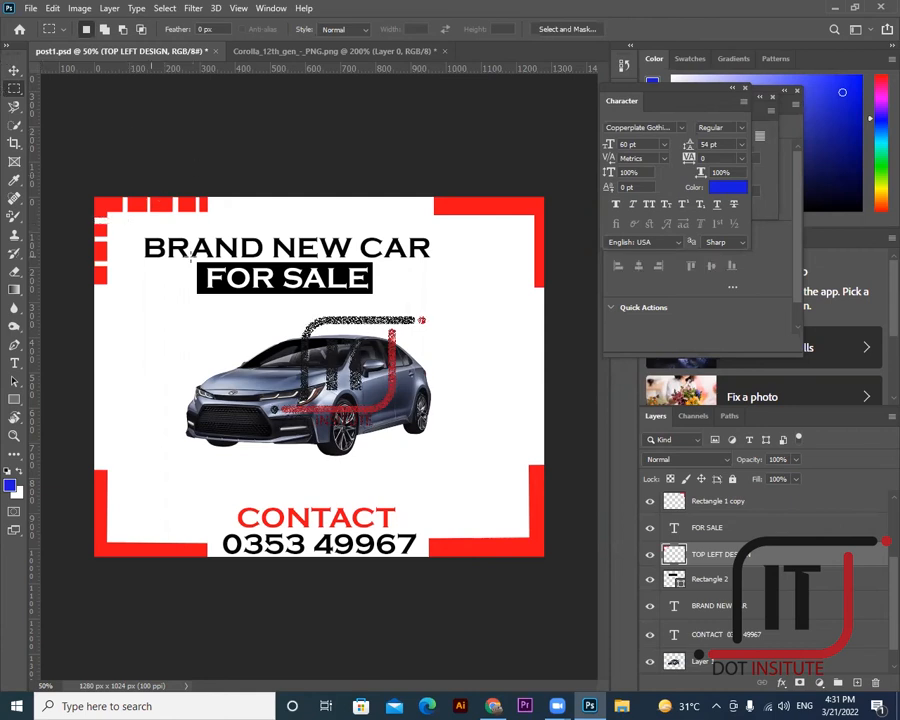
click(14, 71)
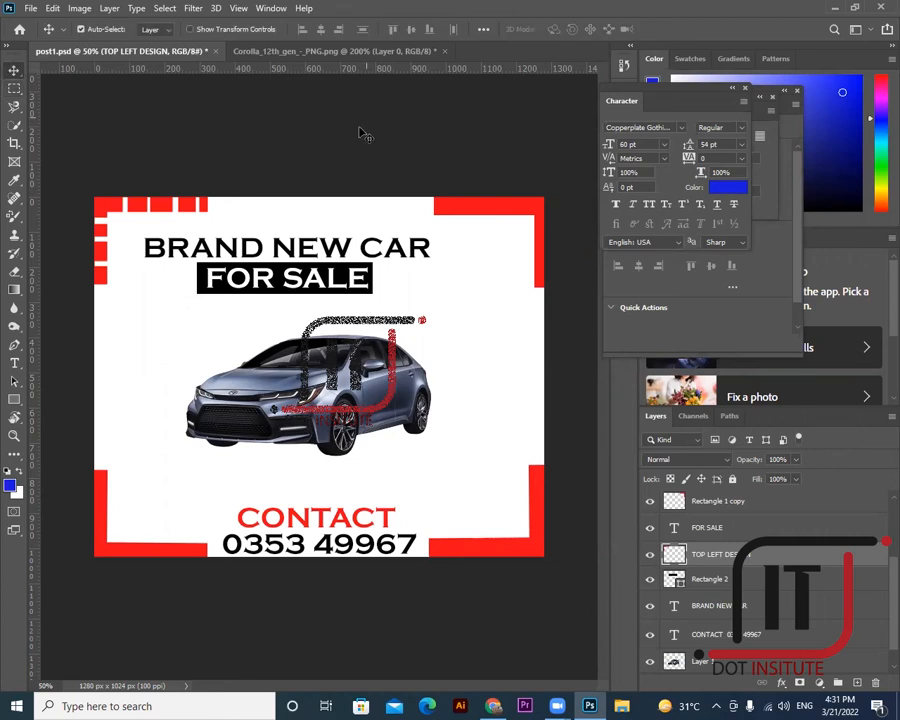
- Delete the Rectangle 1 copy layer and select the TOP LEFT DESIGN layer
click(478, 215)
key(Delete)
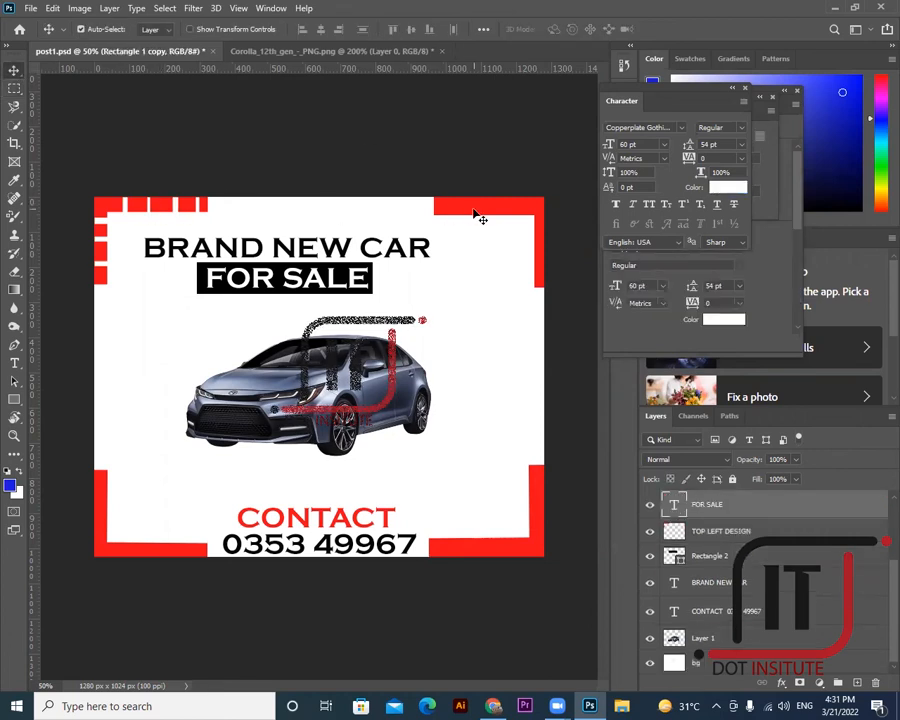
key(Delete)
right_click(186, 208)
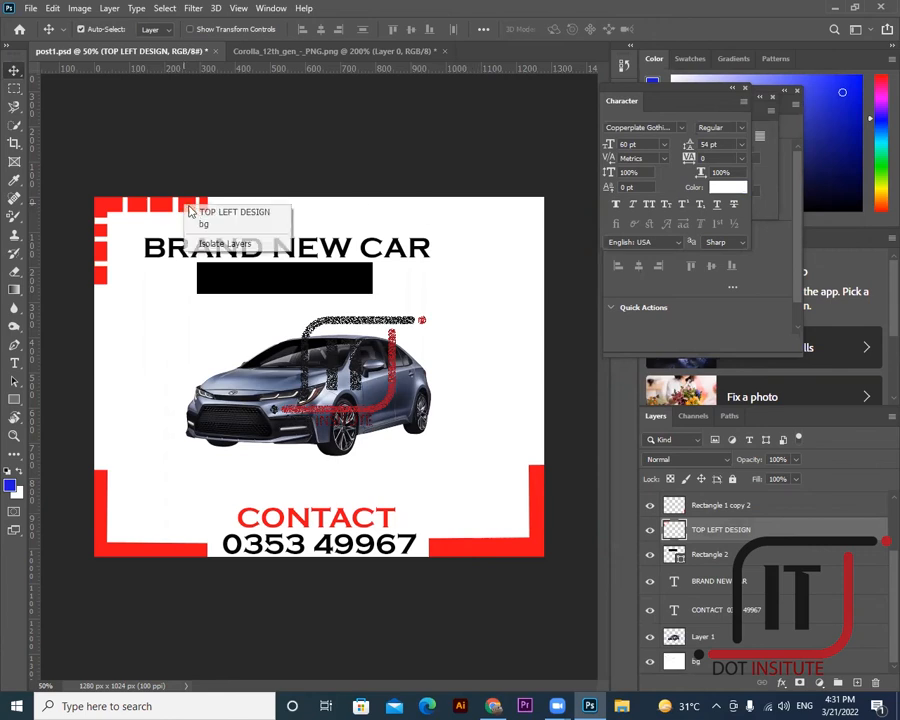
click(200, 212)
- Duplicate the corner design, flip it horizontally, and push it into the top-right corner
drag(200, 215, 528, 215)
key(ctrl+t)
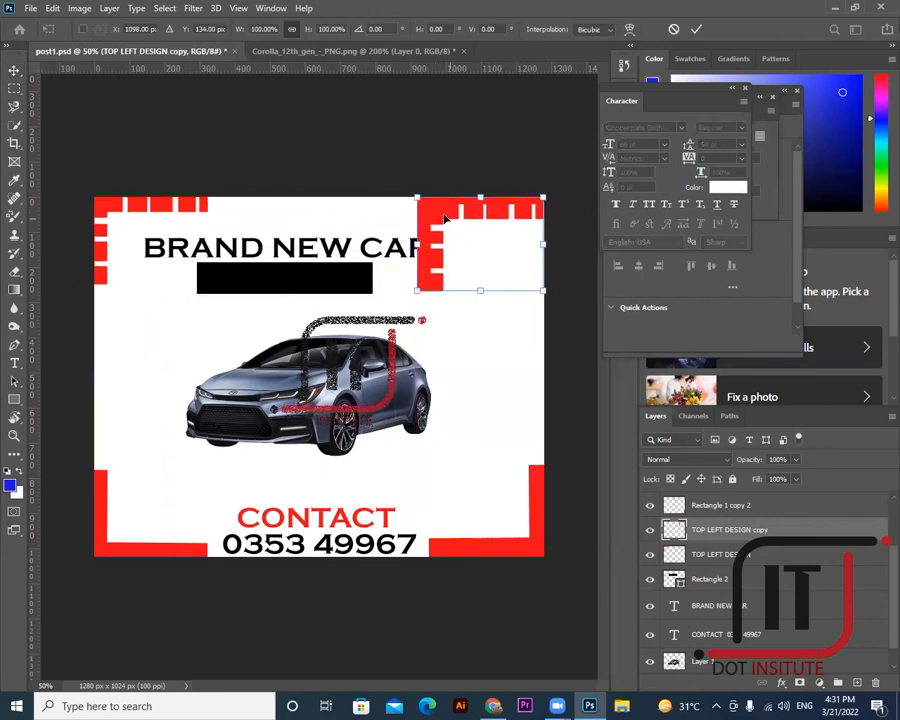
right_click(446, 220)
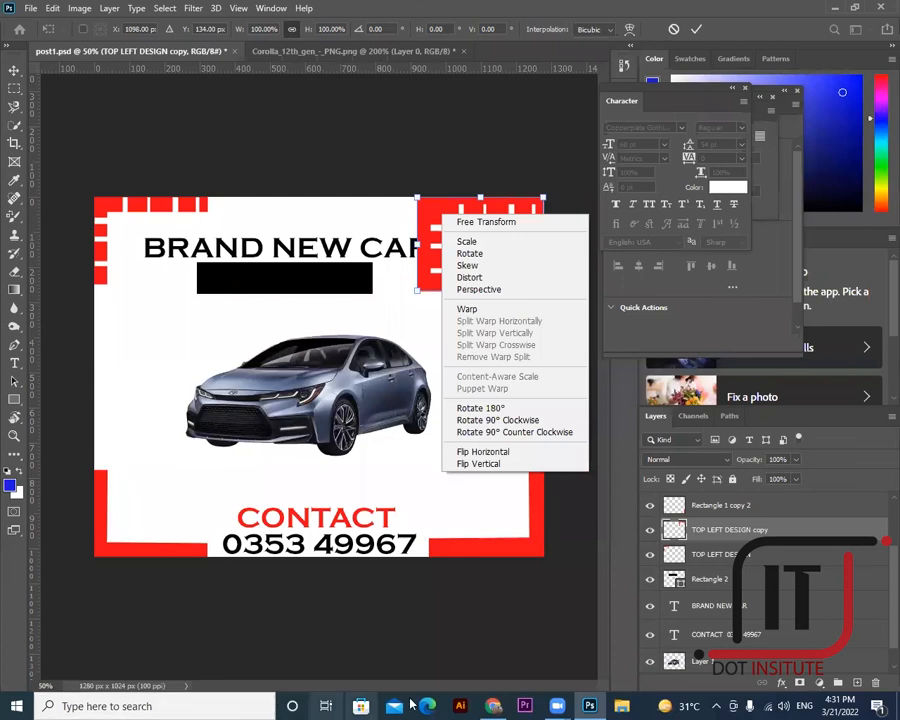
click(487, 455)
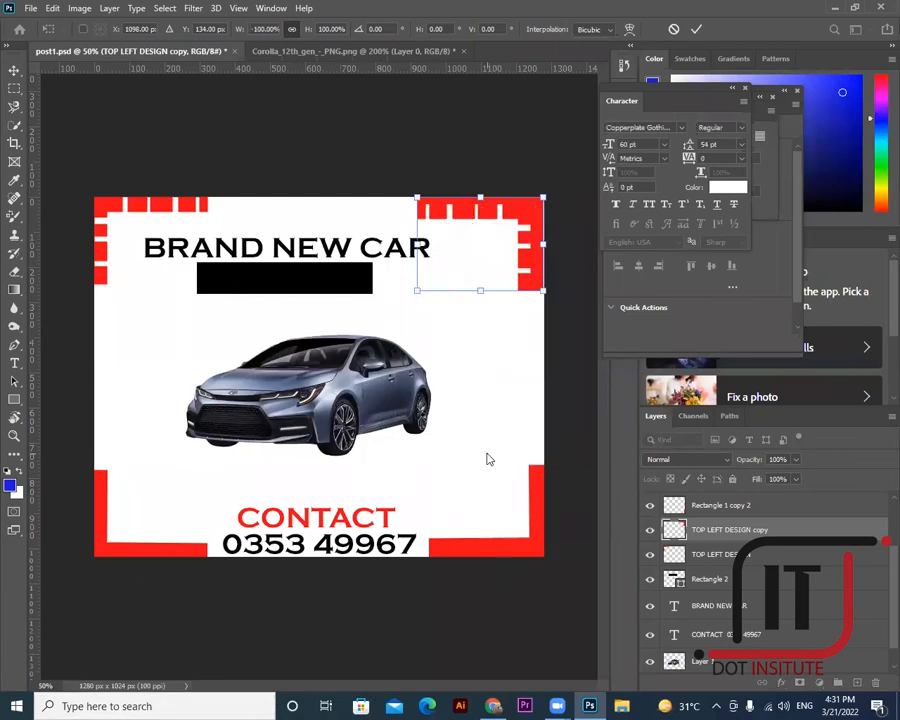
key(Return)
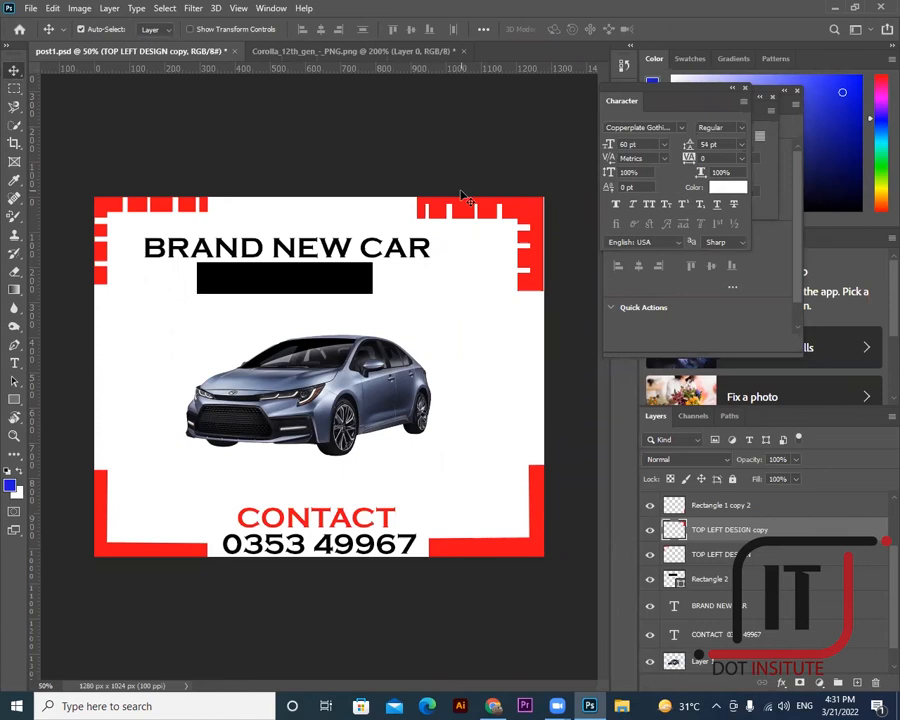
drag(533, 213, 545, 213)
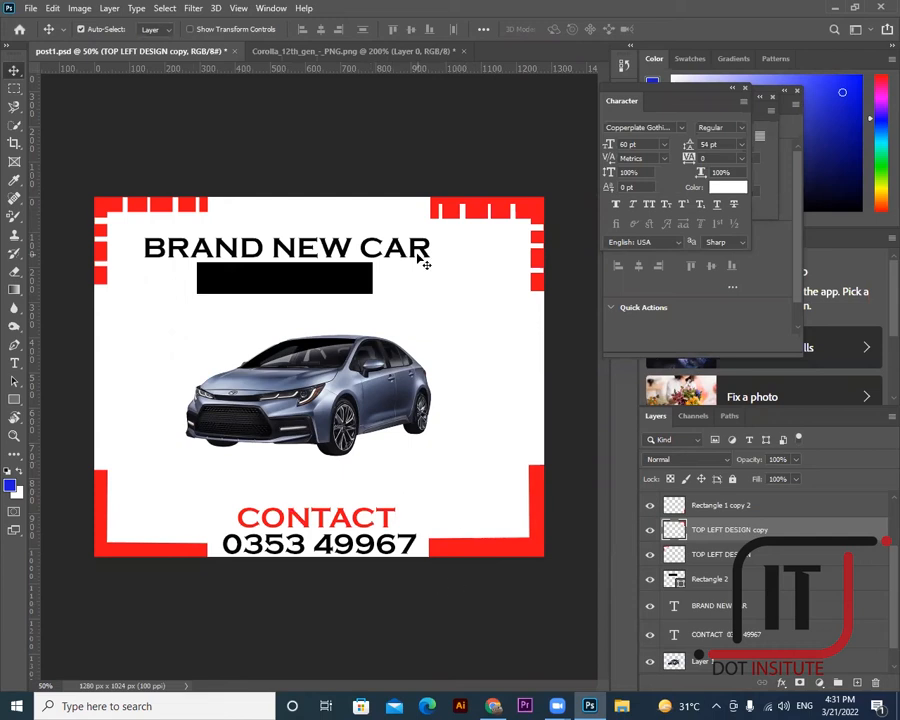
click(175, 277)
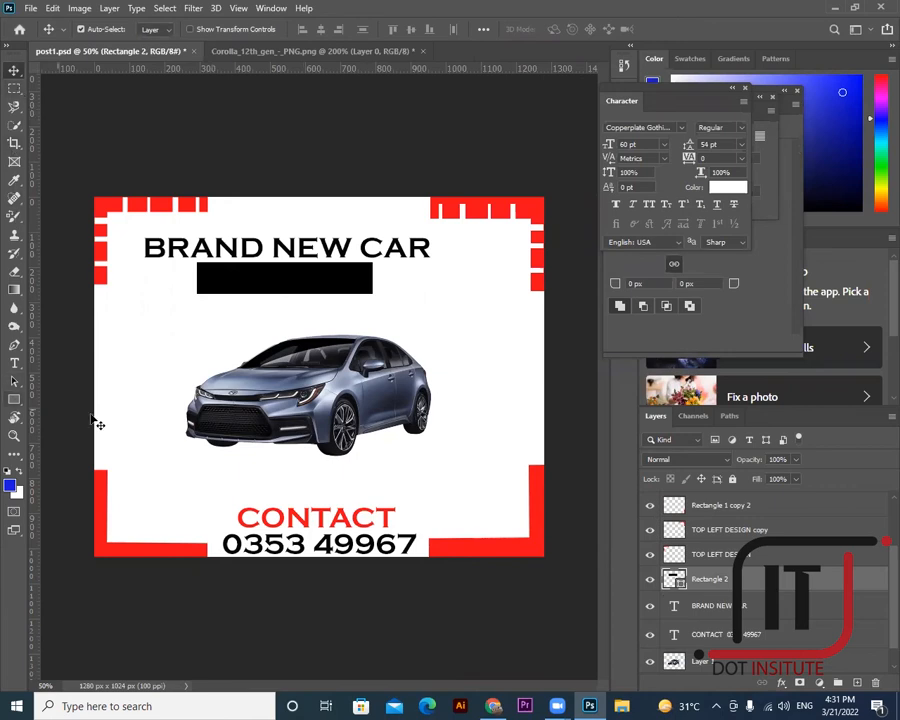
- Delete the car photo, both bottom red corners and the CONTACT text
click(262, 414)
key(Delete)
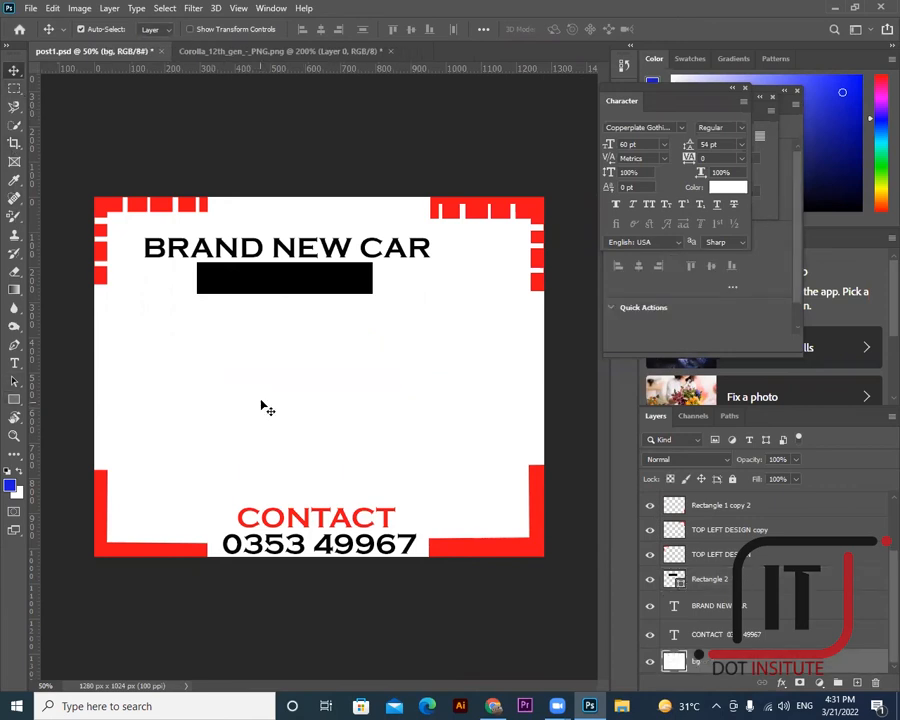
click(518, 548)
key(Delete)
click(367, 525)
key(Delete)
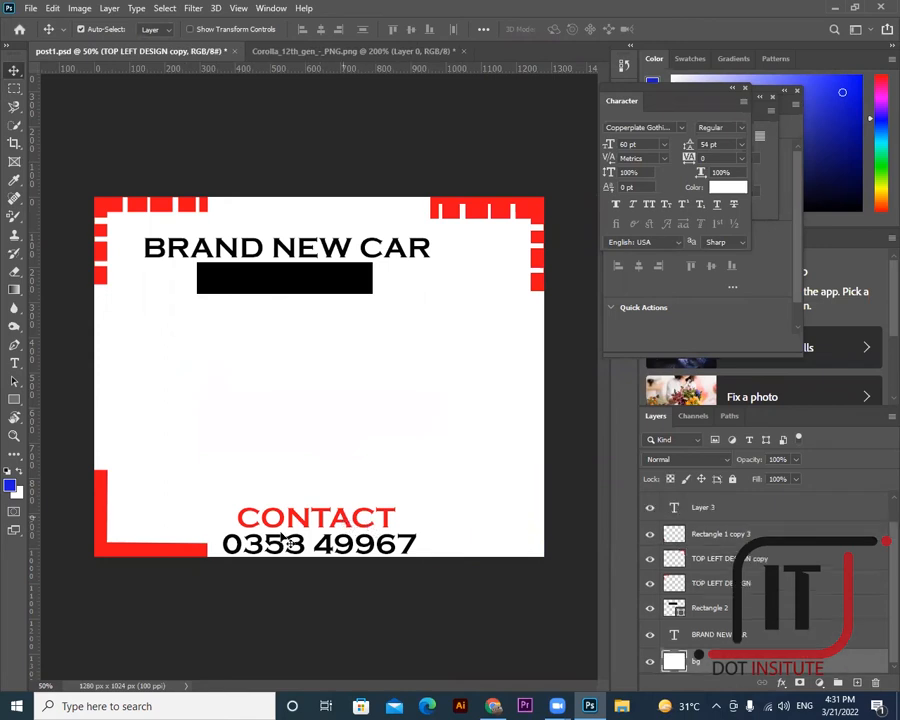
click(102, 515)
key(Delete)
- Delete the black bar, the BRAND NEW CAR headline and the top-right red corner
click(277, 267)
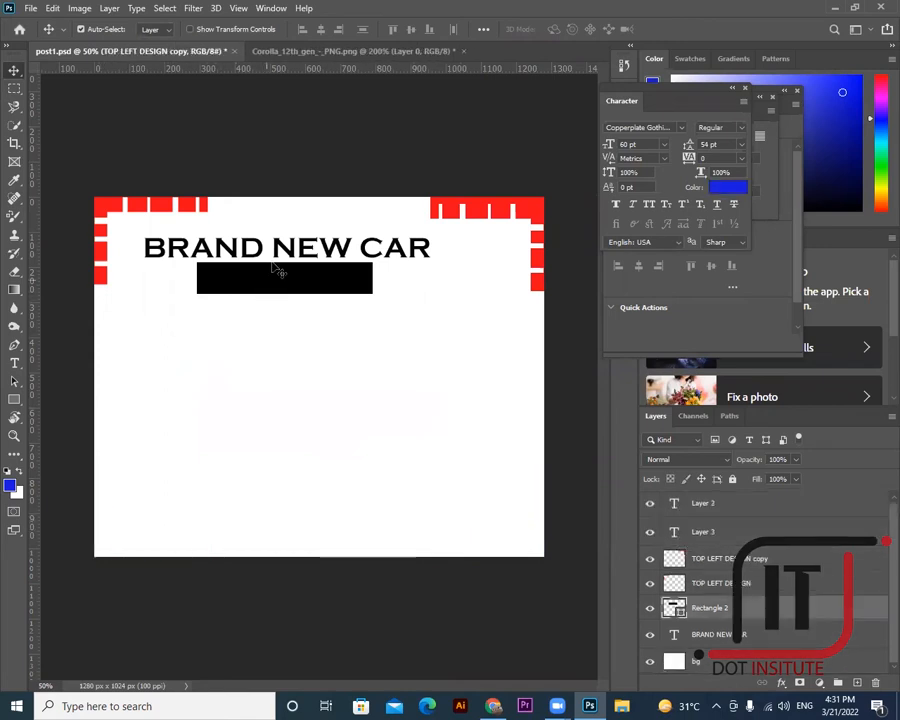
key(Delete)
key(Delete)
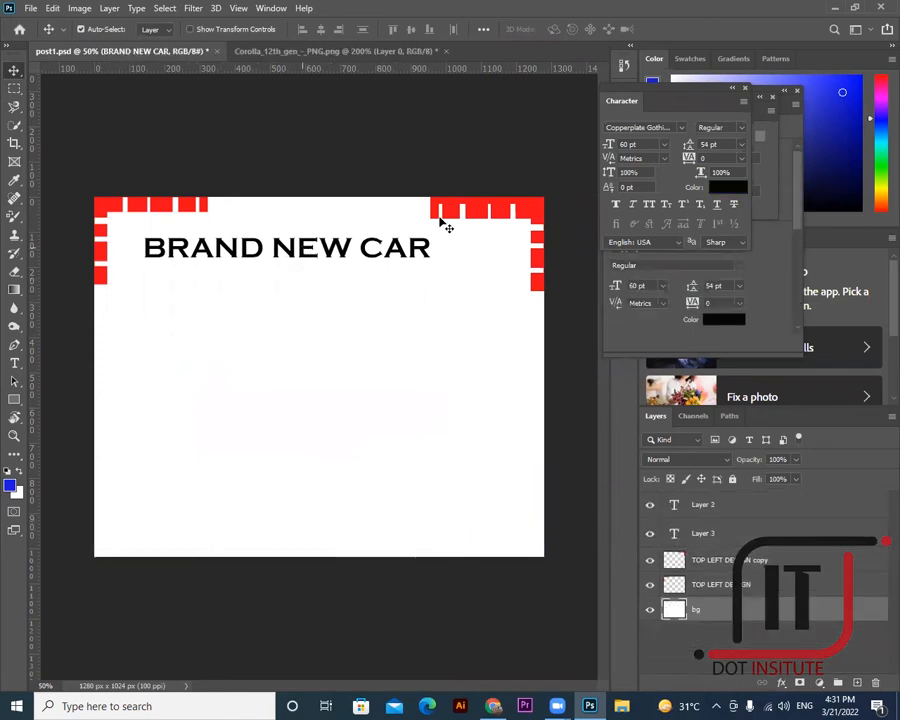
click(474, 206)
key(Delete)
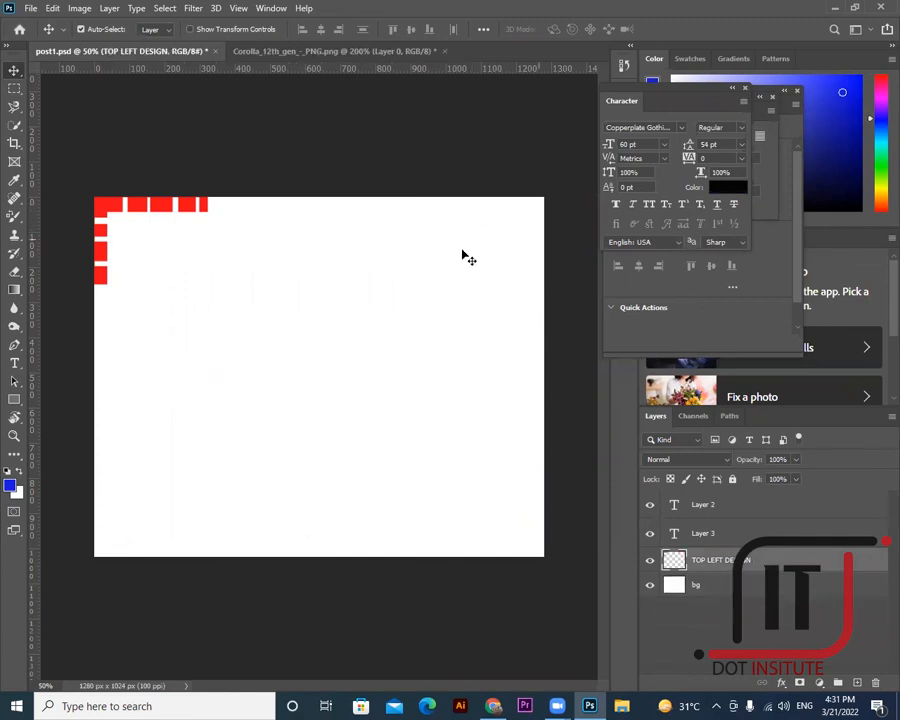
key(Delete)
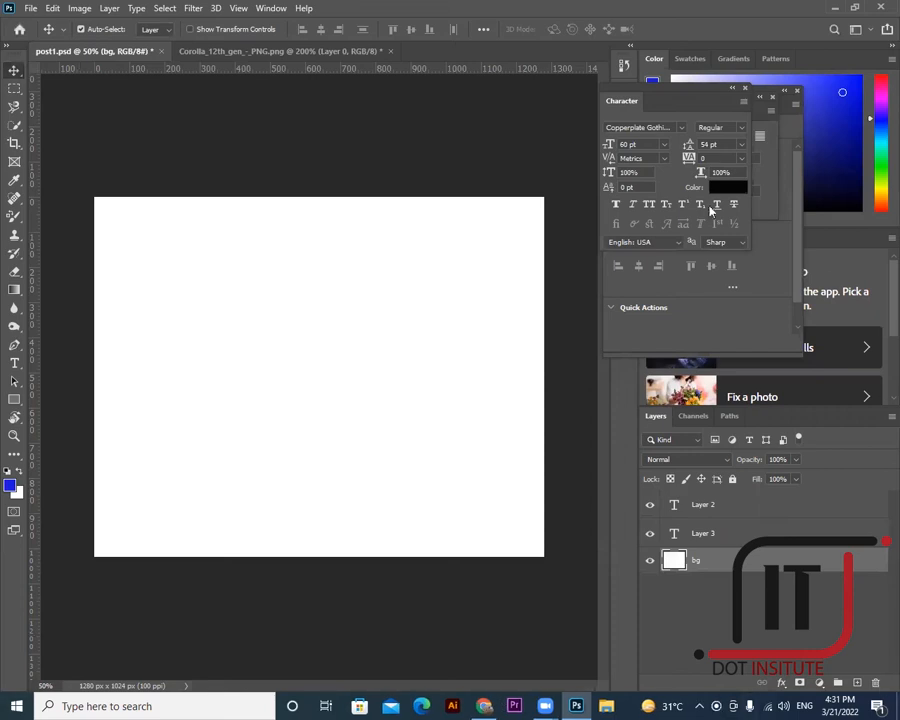
click(18, 404)
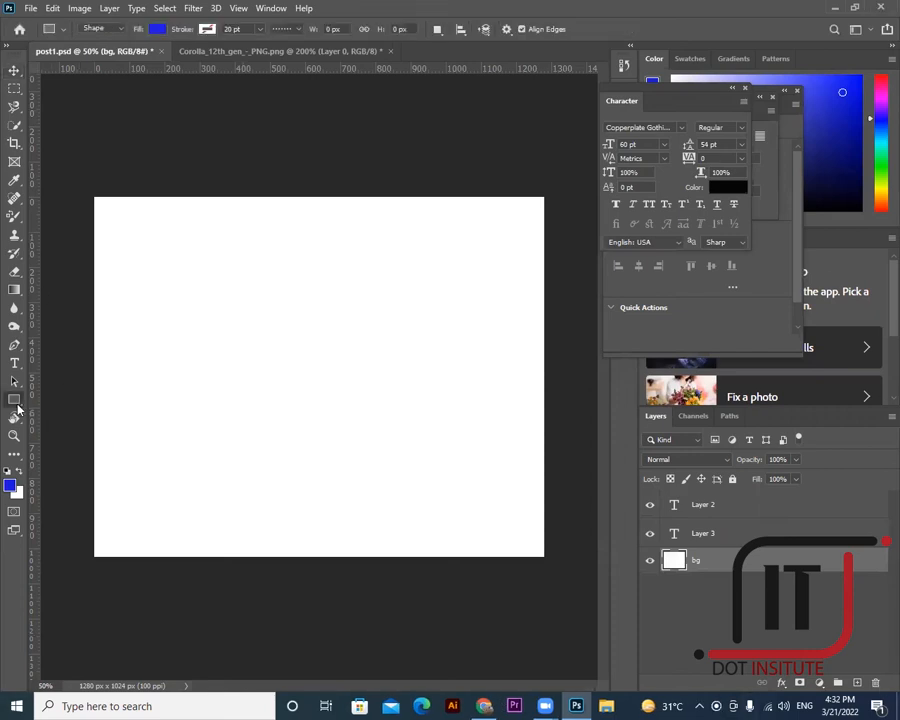
- Draw a blue star with the Polygon tool's Star option at the top-left corner
right_click(18, 403)
click(56, 442)
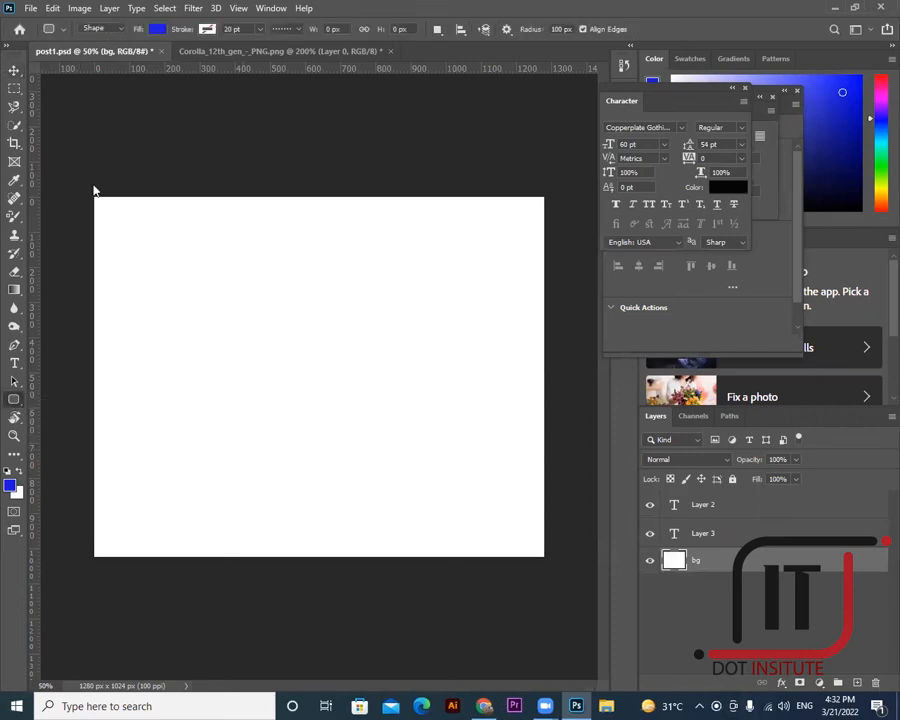
drag(82, 185, 160, 242)
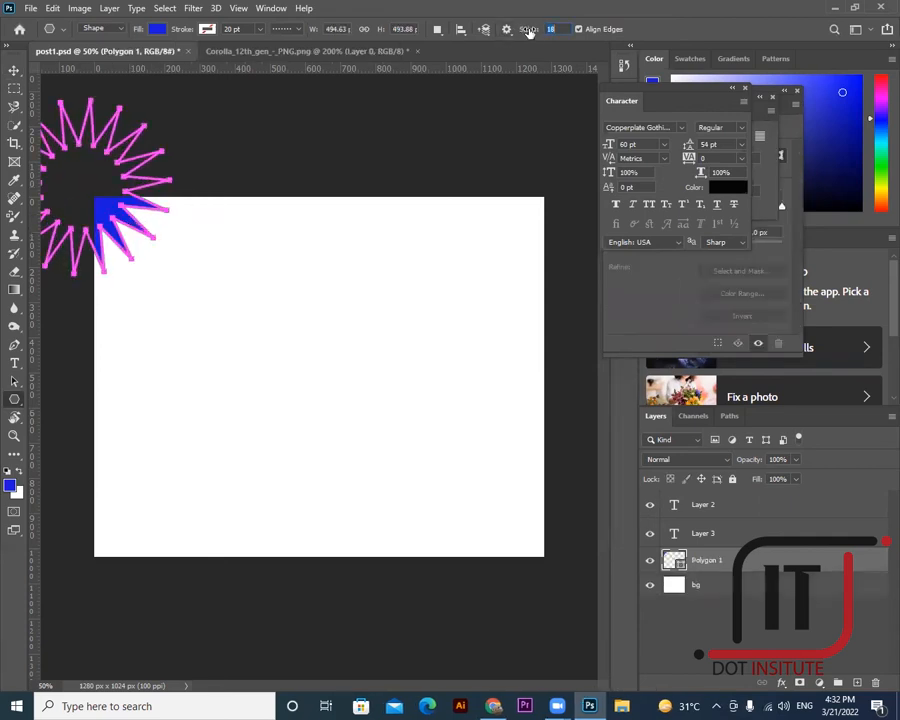
click(508, 30)
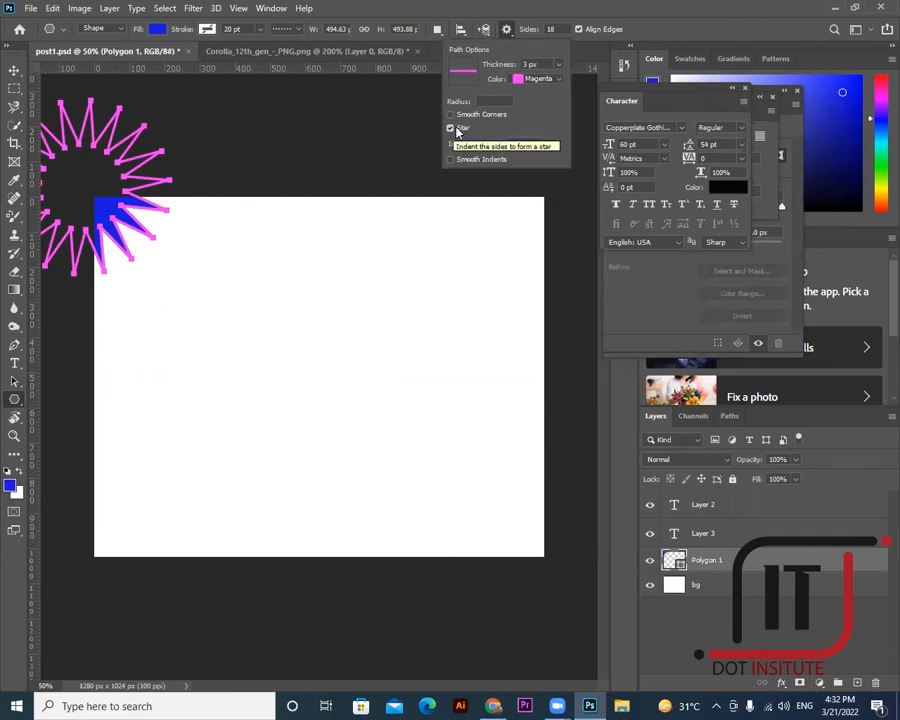
- Move the star into the top-left corner and place a copy at the bottom-right
click(14, 70)
drag(110, 160, 150, 178)
drag(197, 213, 566, 585)
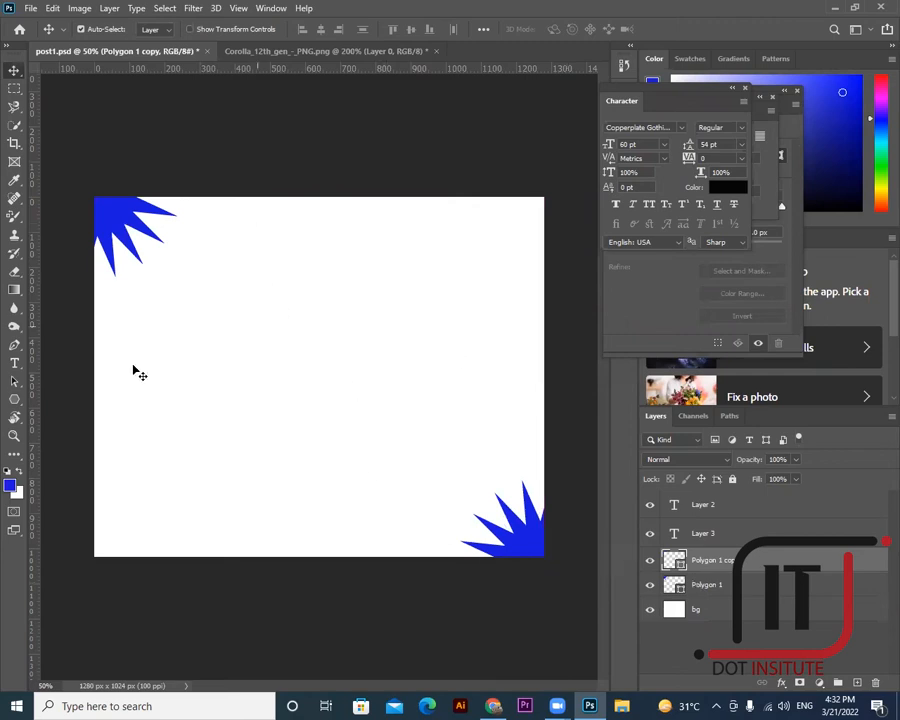
click(14, 399)
click(52, 413)
- Draw a blue rounded rectangle and duplicate it into a two-by-two grid of tiles
drag(148, 292, 316, 418)
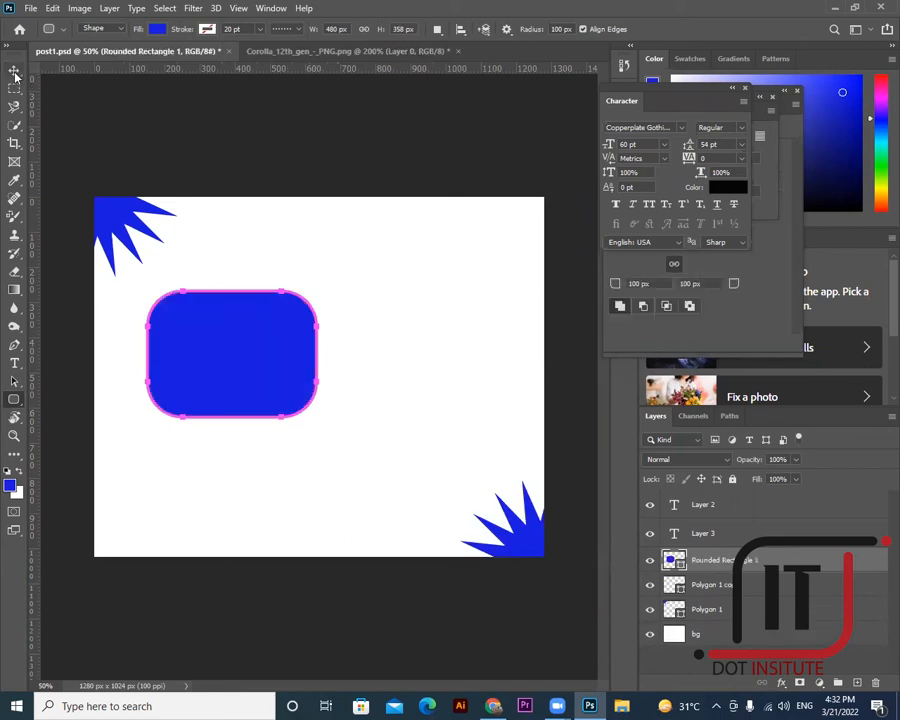
key(v)
drag(248, 345, 253, 456)
drag(248, 369, 250, 364)
drag(256, 436, 254, 424)
drag(358, 373, 360, 477)
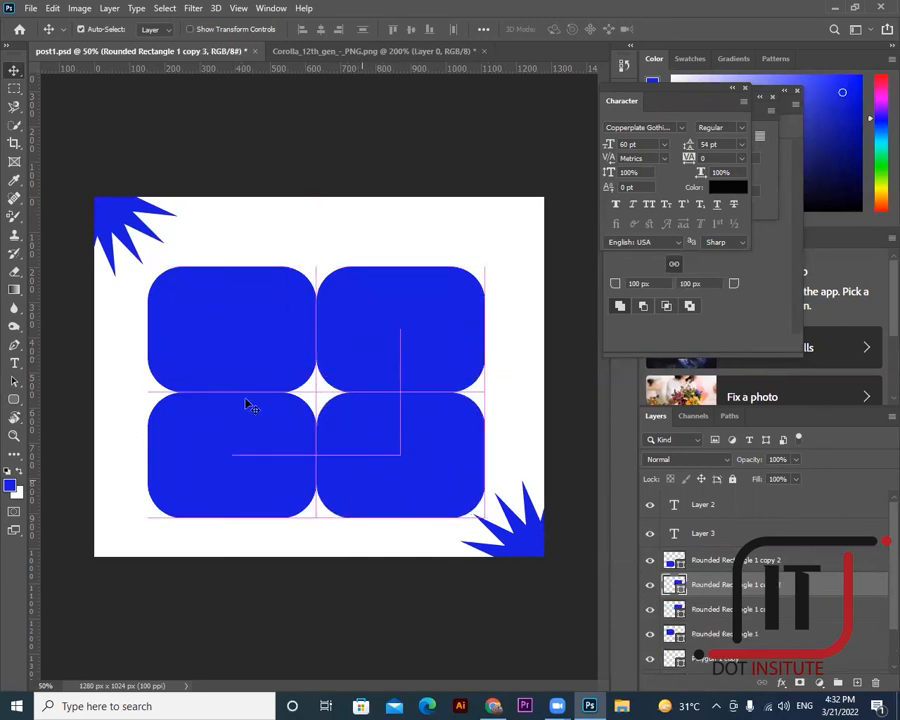
click(241, 310)
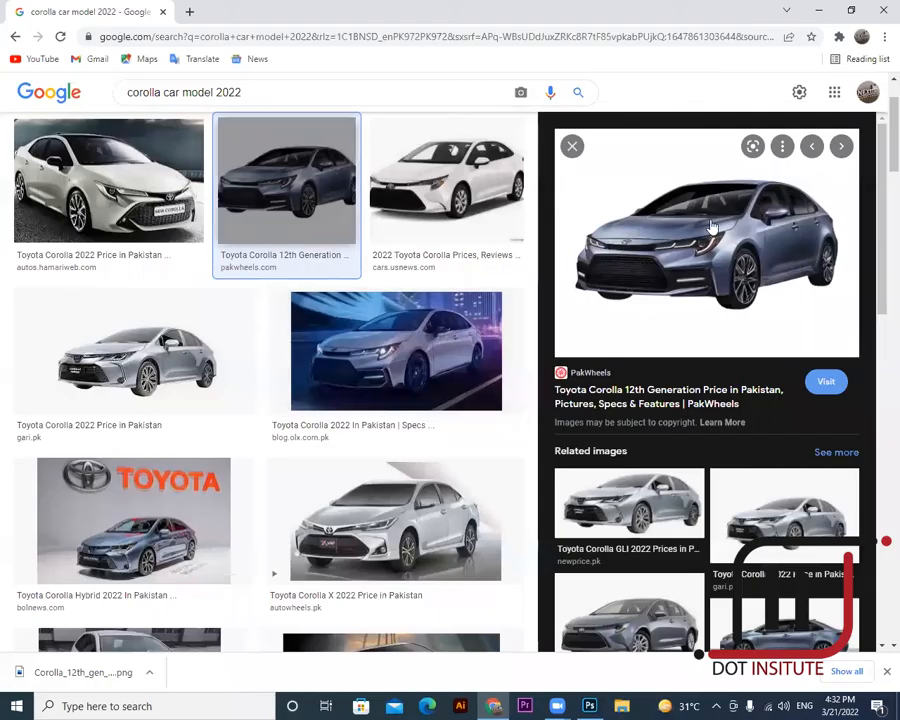
click(575, 220)
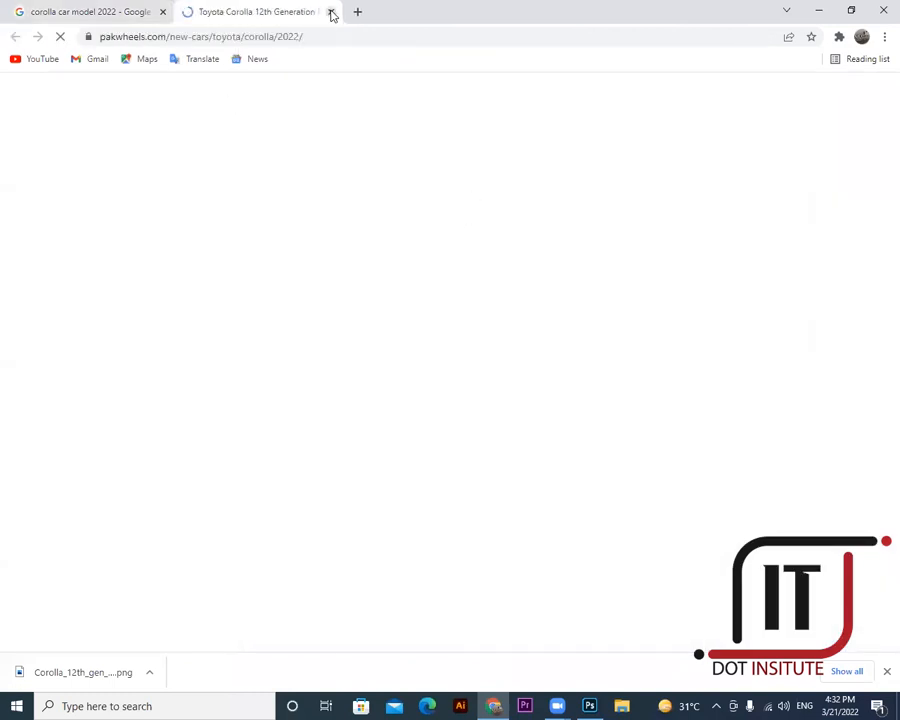
- Close the car site tab and change the image search to Corolla INSIDE VIEW 2022
click(329, 12)
click(218, 89)
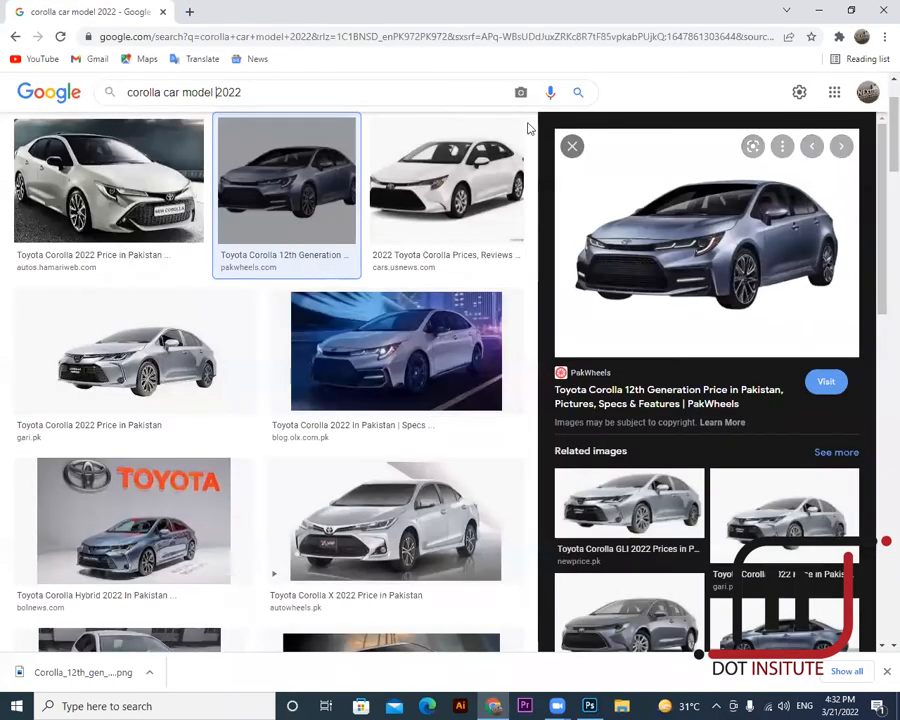
text(IN)
text(SIDE VIEW)
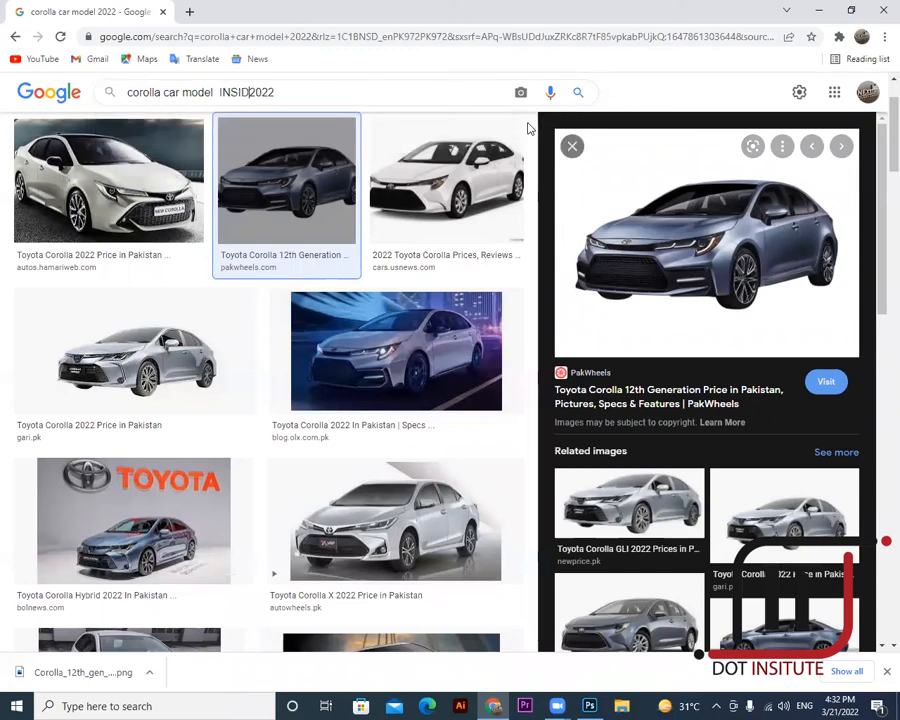
key(Return)
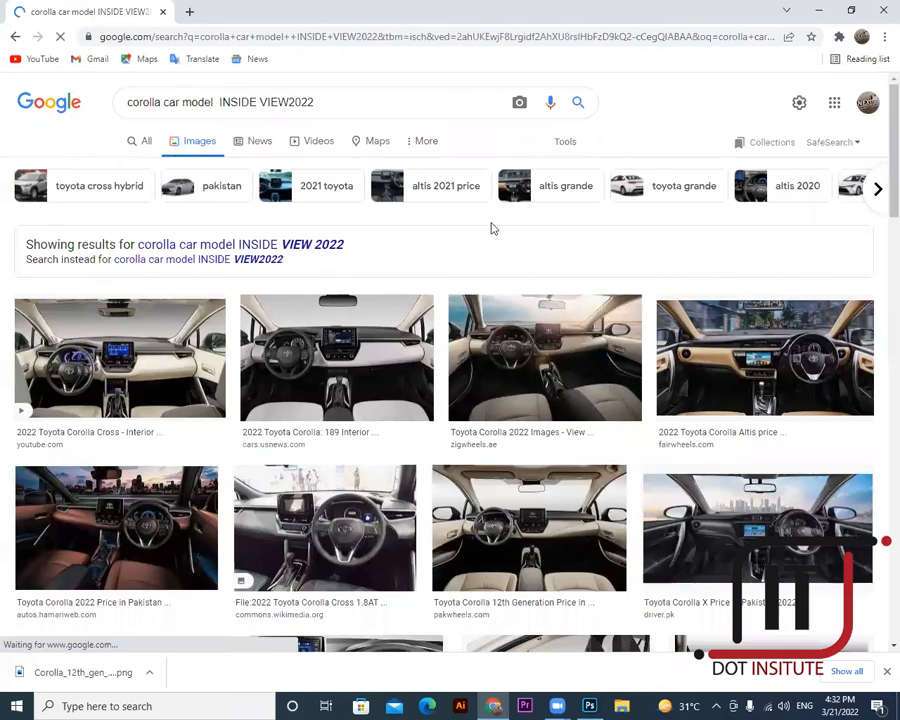
scroll(517, 380, down, 3)
- Save the brown-seat Corolla interior image as C1
right_click(341, 305)
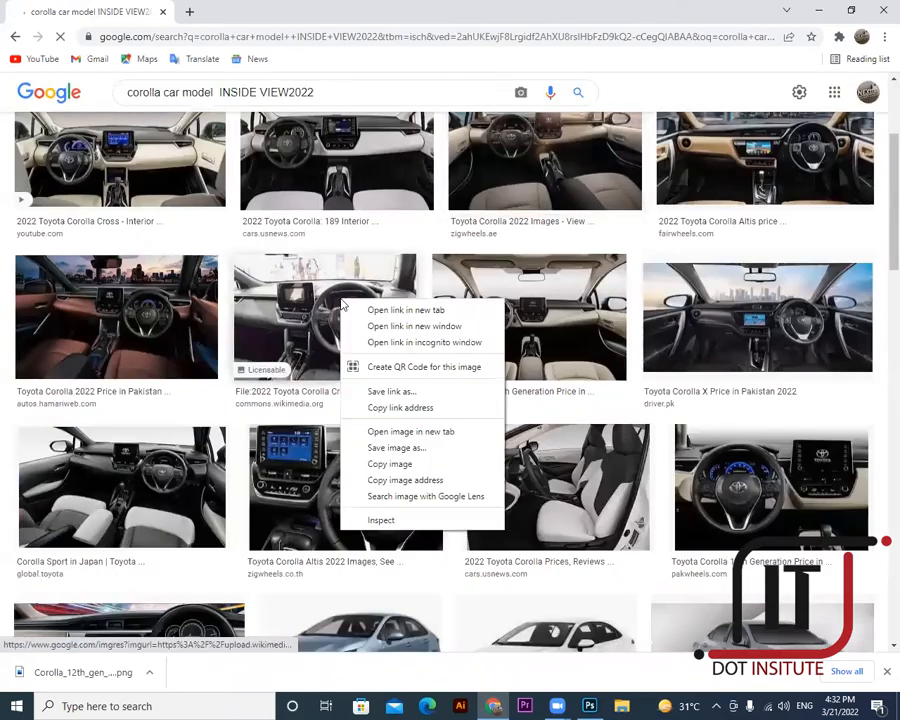
right_click(122, 313)
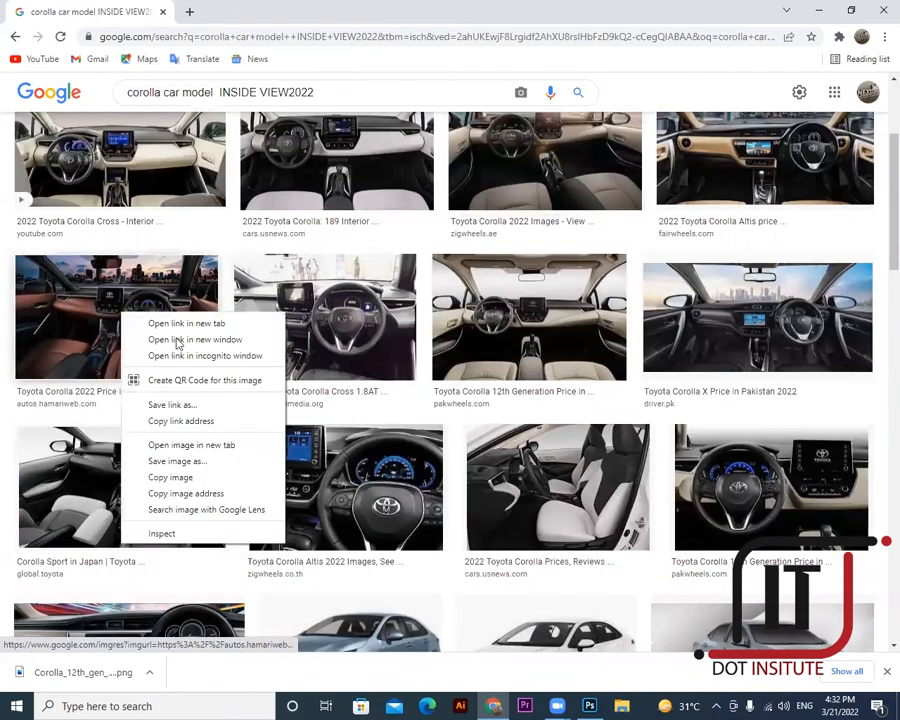
click(175, 461)
key(BackSpace)
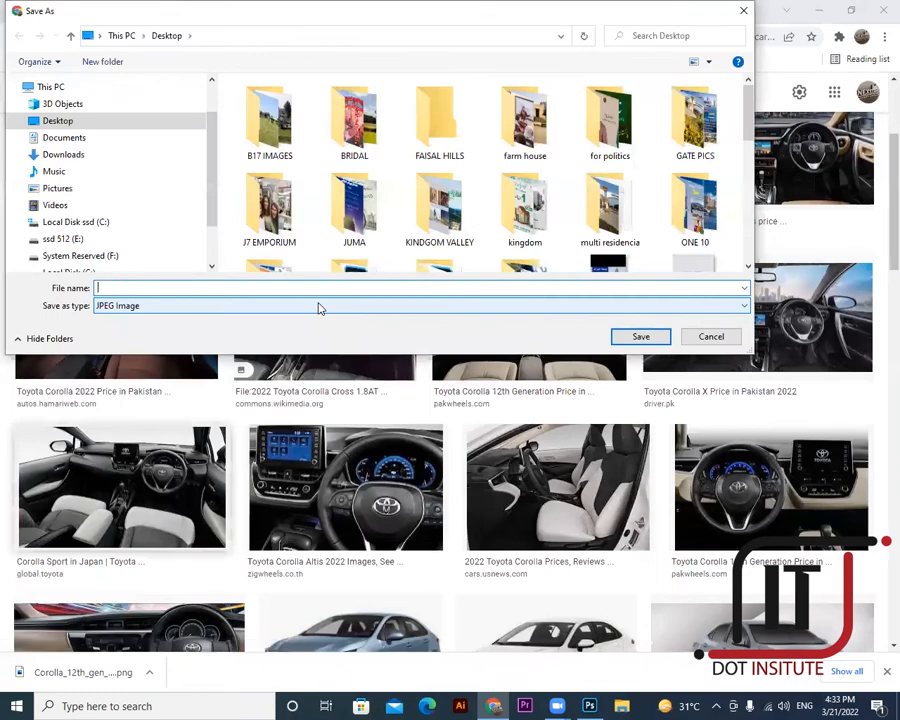
text(C1)
key(Return)
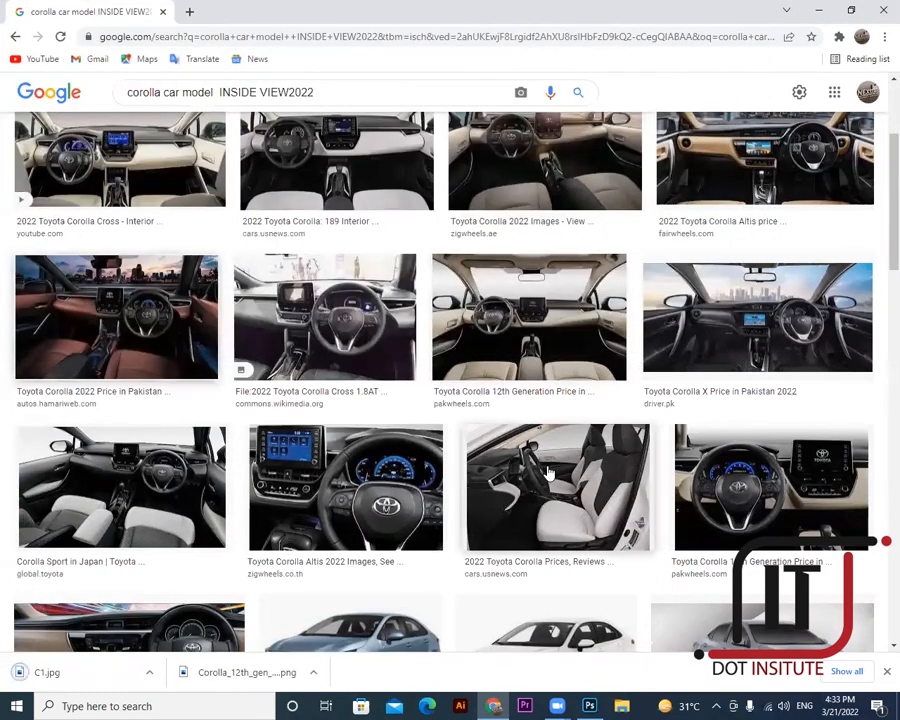
- Save the previewed Corolla seats image as C2
click(557, 487)
right_click(658, 251)
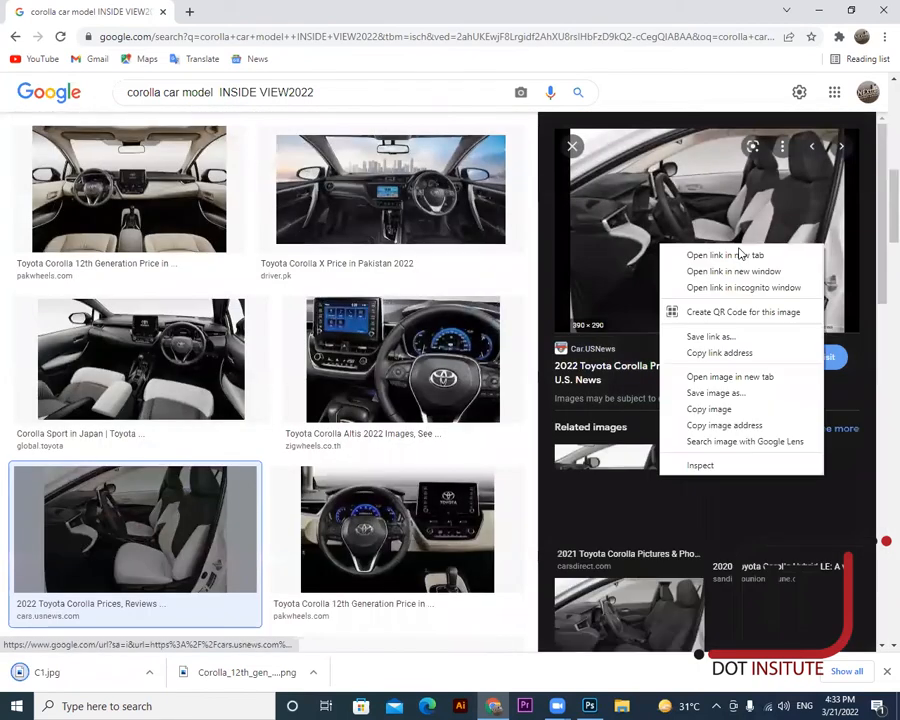
click(714, 396)
key(BackSpace)
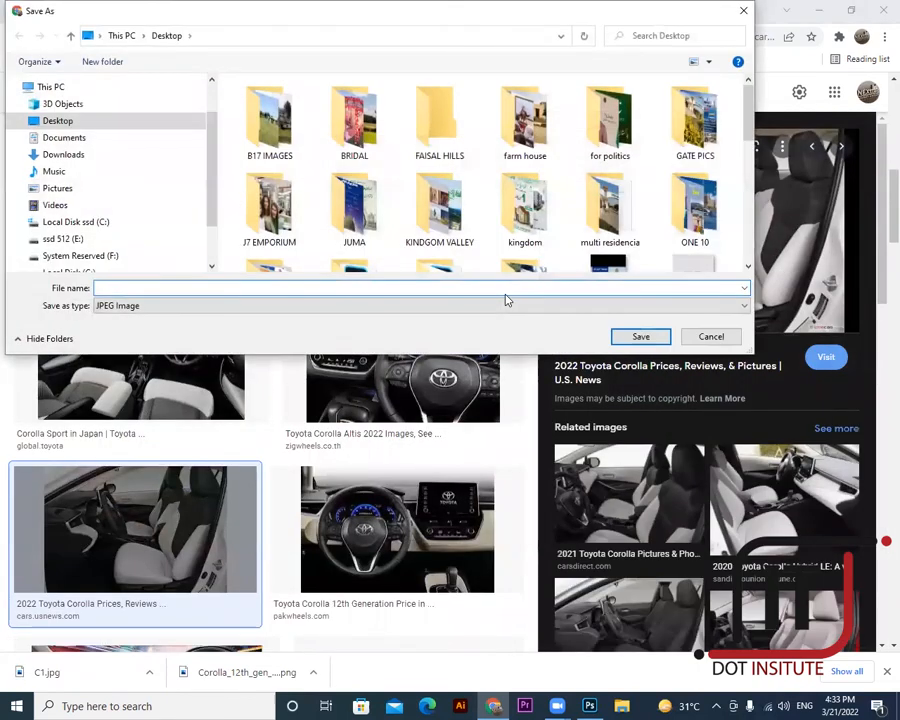
text(C2)
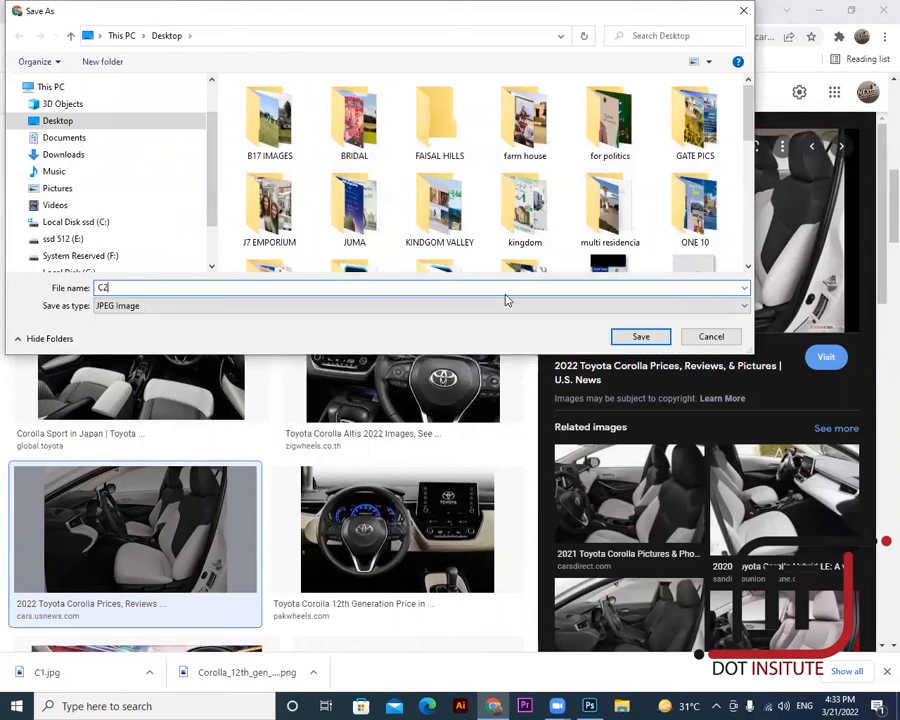
- Replace INSIDE with FRONT in the query and search for 'corolla car model FRONT VIEW2022'
click(643, 338)
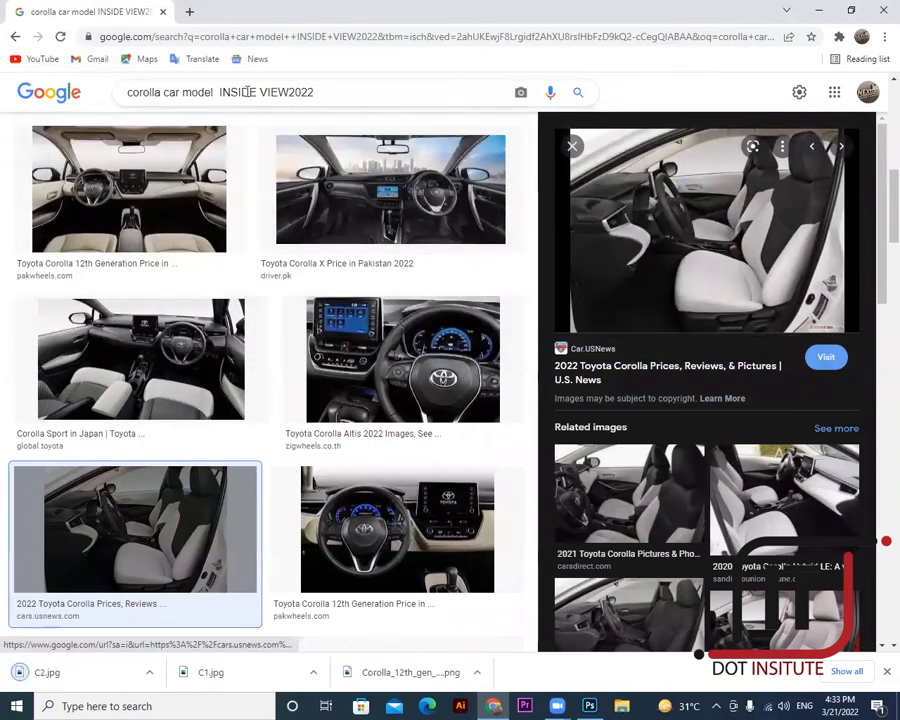
double_click(238, 92)
key(BackSpace)
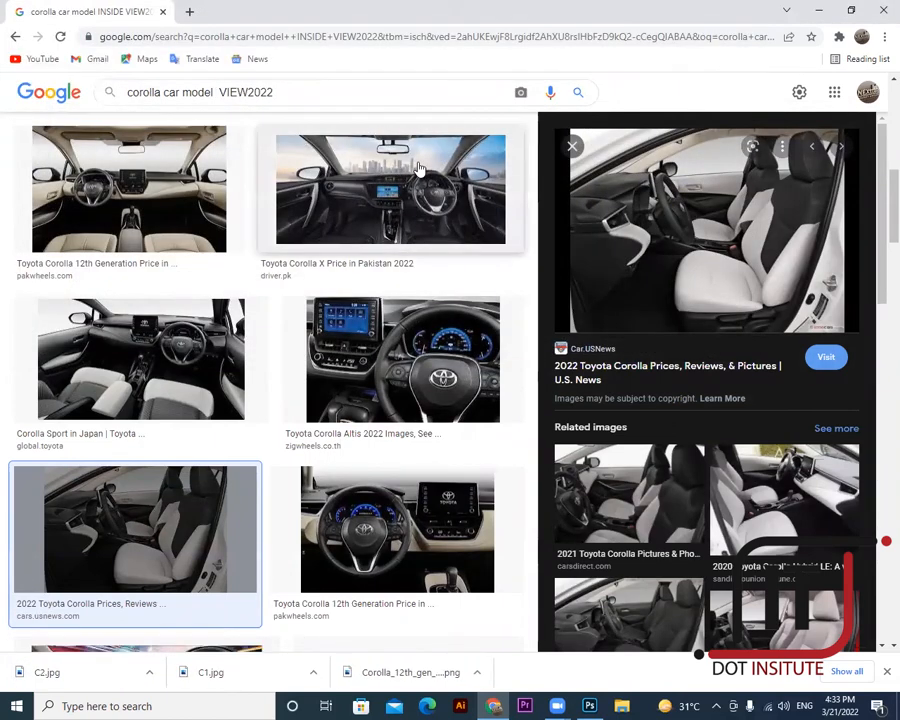
text(FRONT)
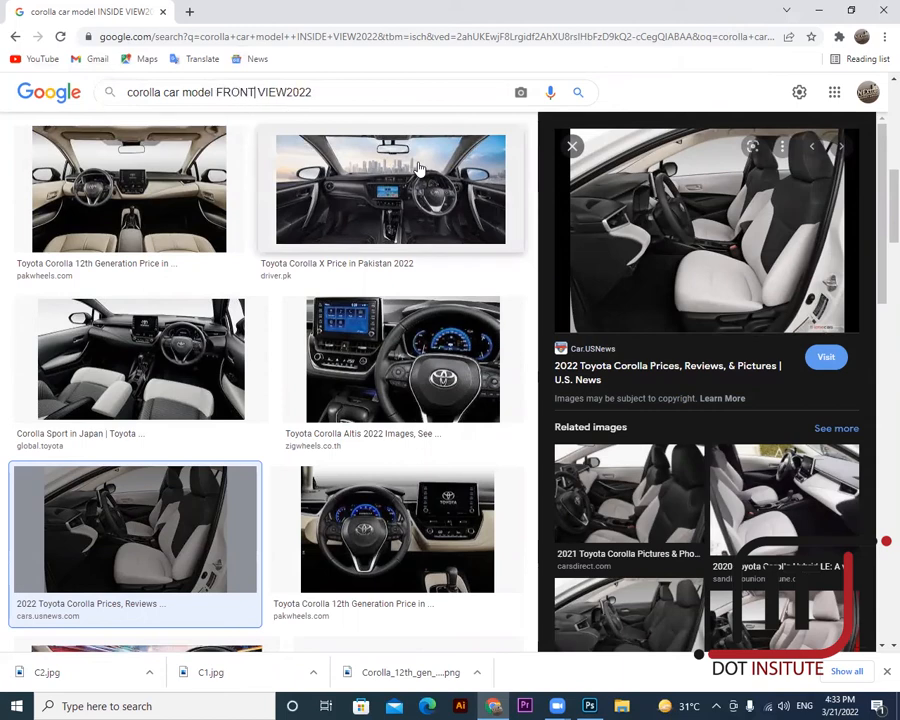
key(Return)
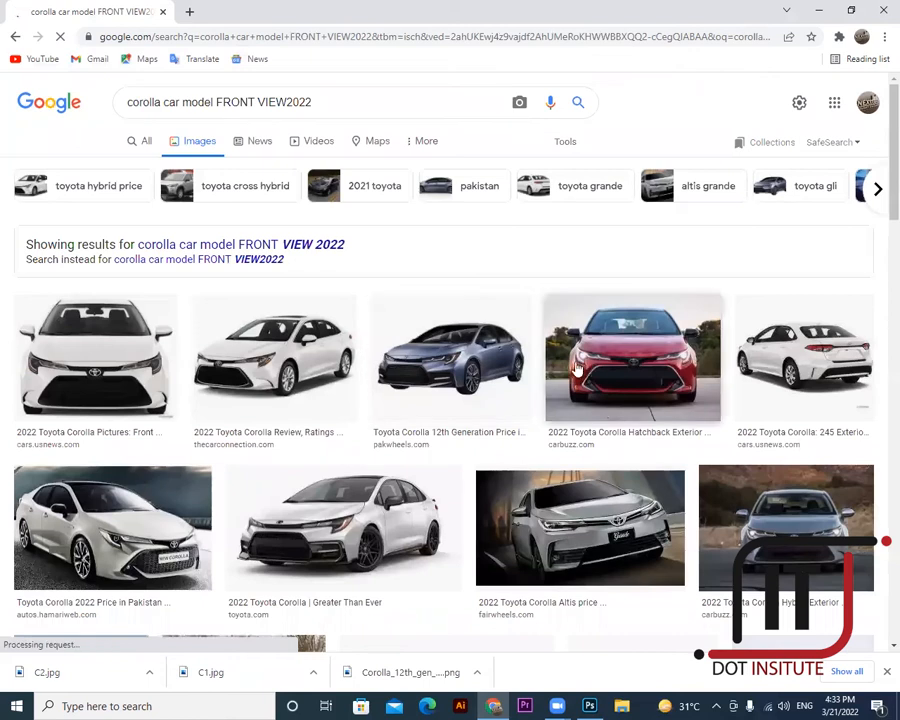
- Try saving the silver 2022 Corolla preview, then cancel because it is a WEBP image
click(330, 530)
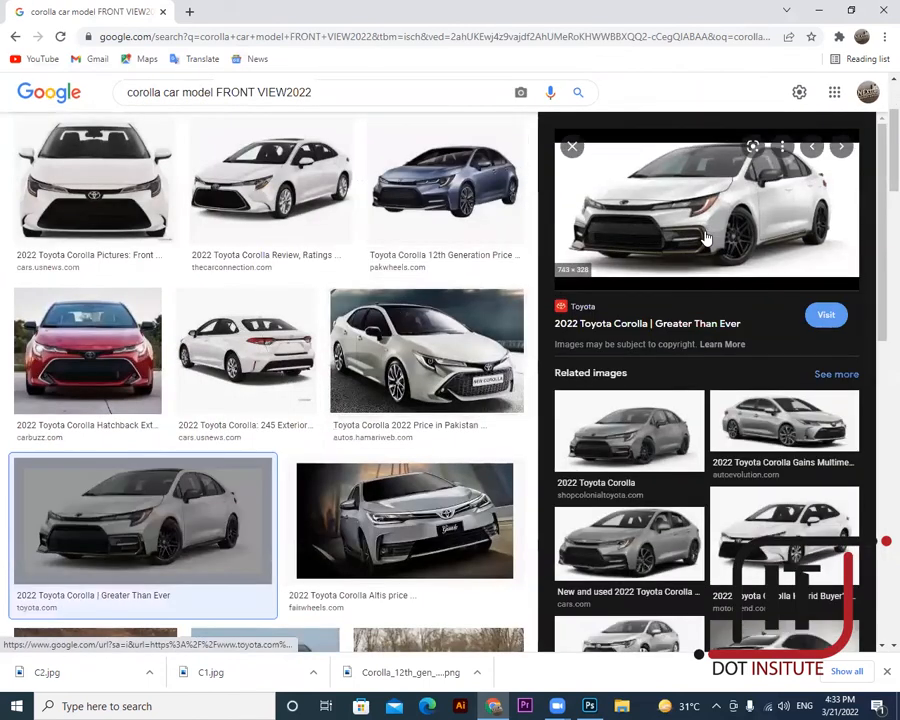
right_click(706, 162)
click(750, 376)
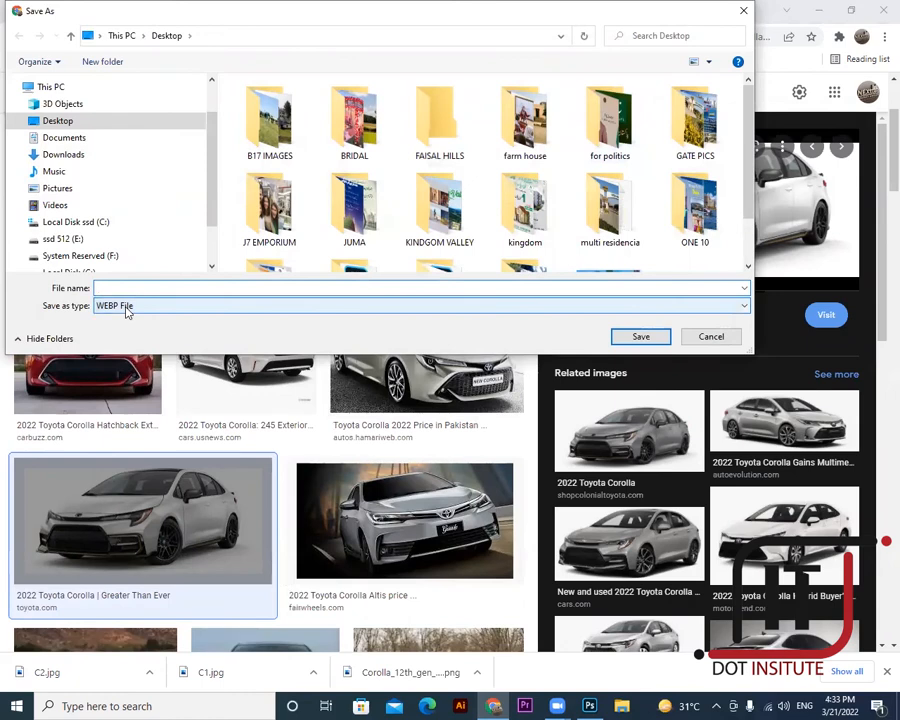
key(Escape)
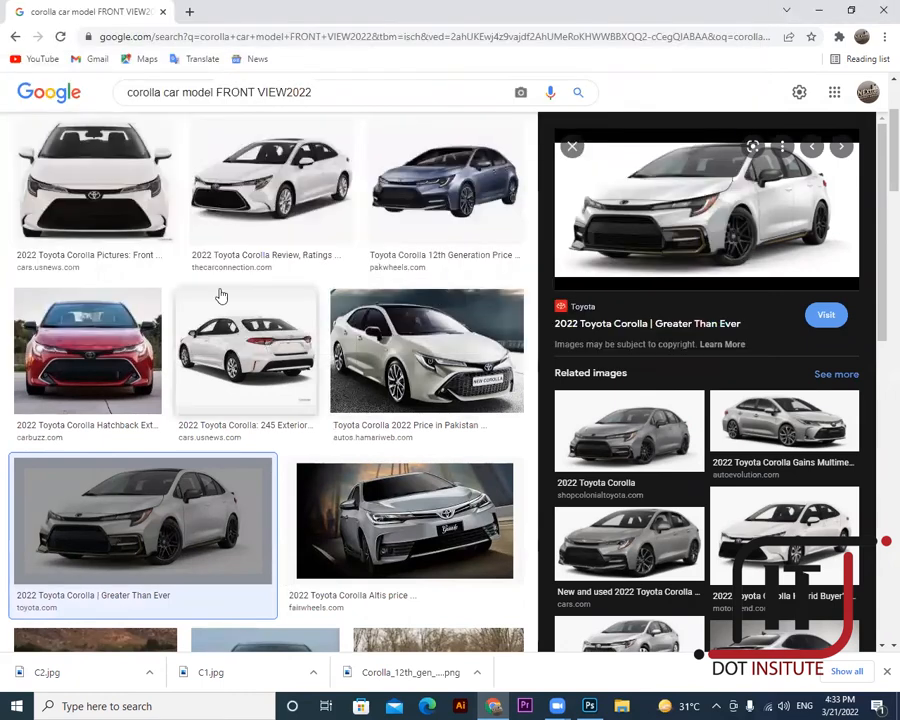
- Save the white Car Connection Corolla photo as C3 and reveal the downloads in their folder
click(240, 198)
right_click(716, 235)
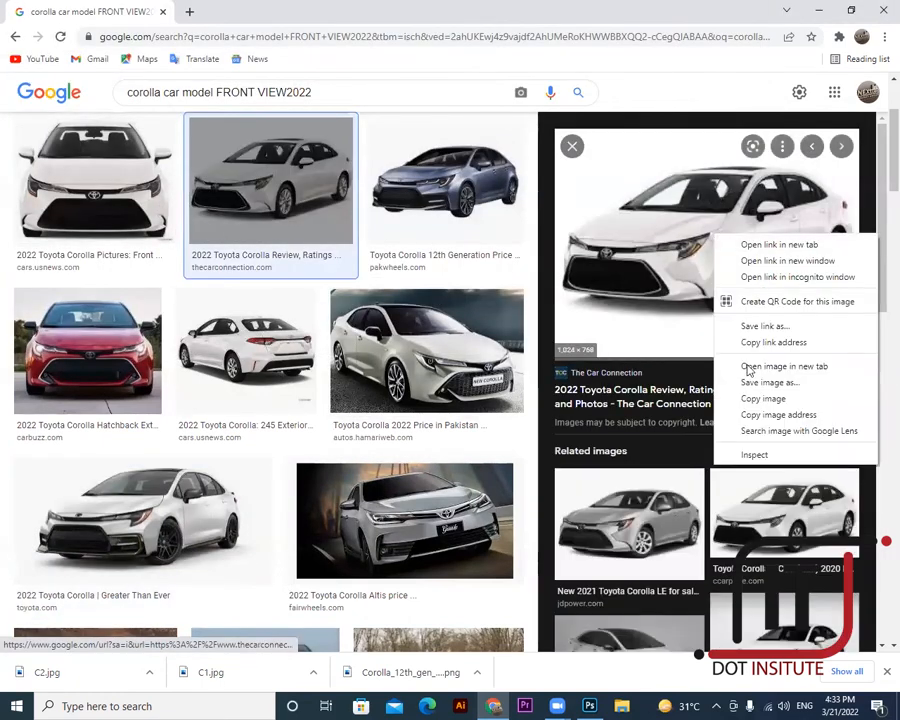
click(766, 382)
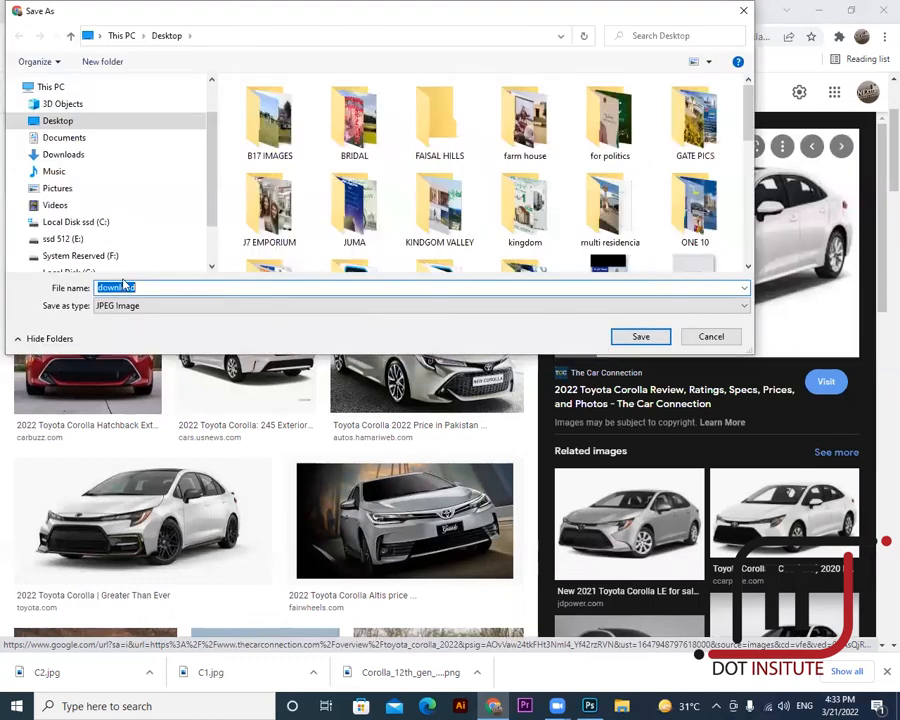
text(C)
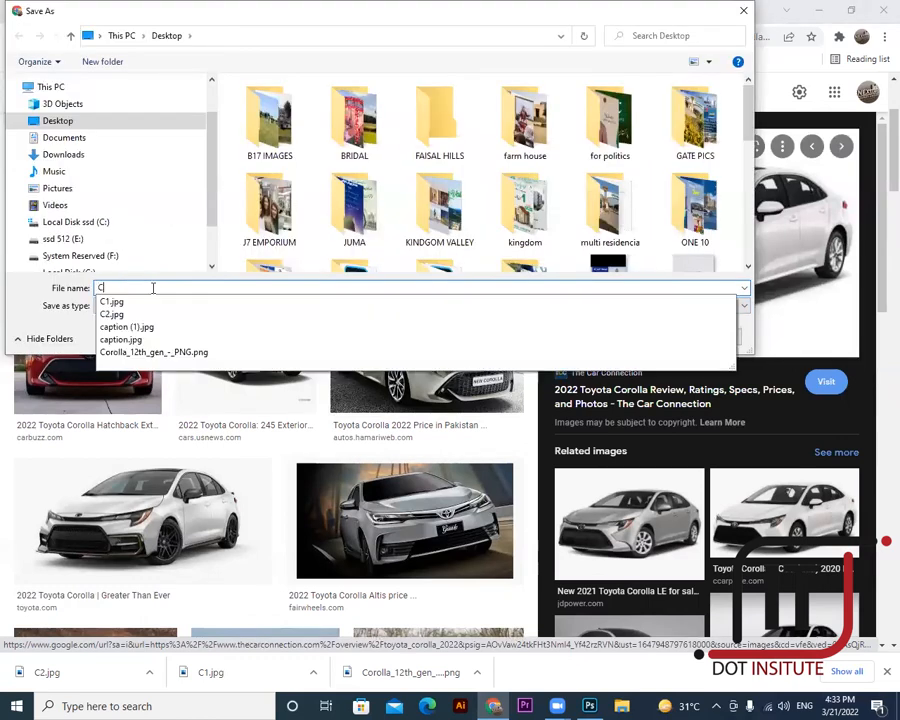
text(3)
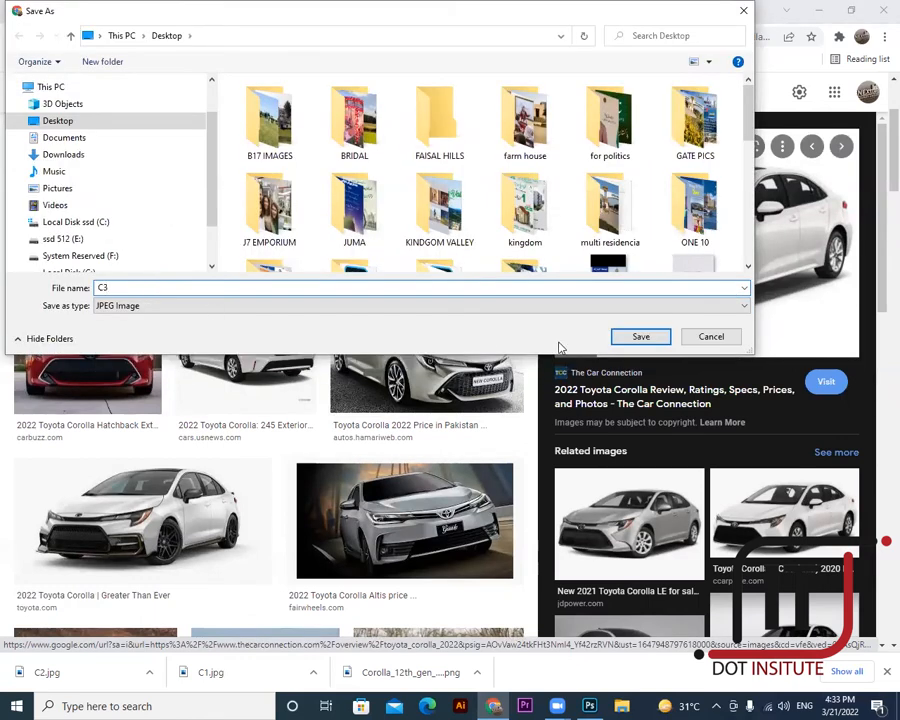
click(652, 341)
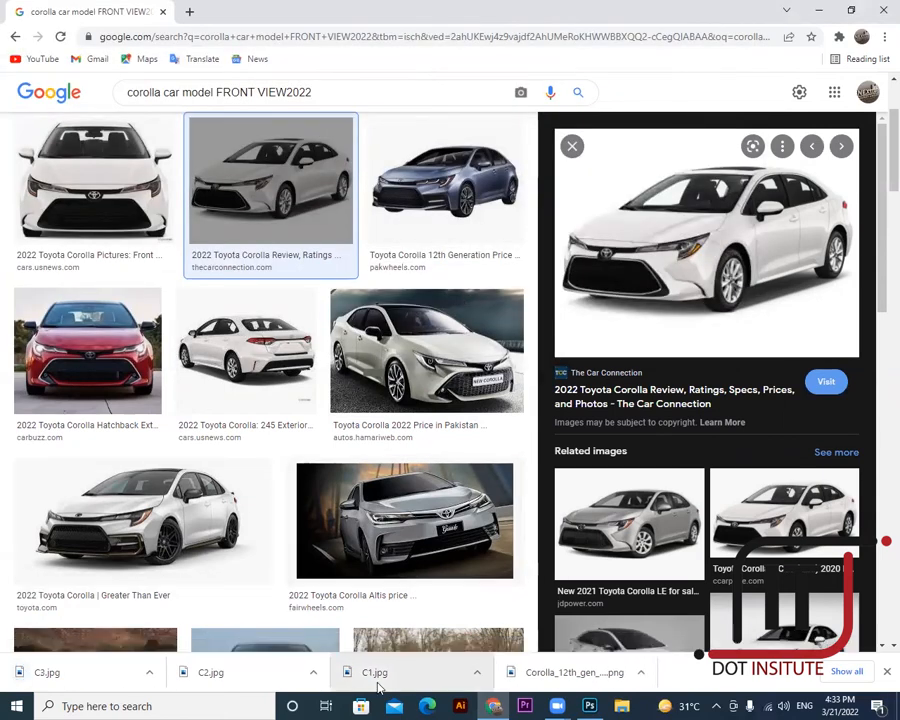
right_click(378, 684)
click(412, 586)
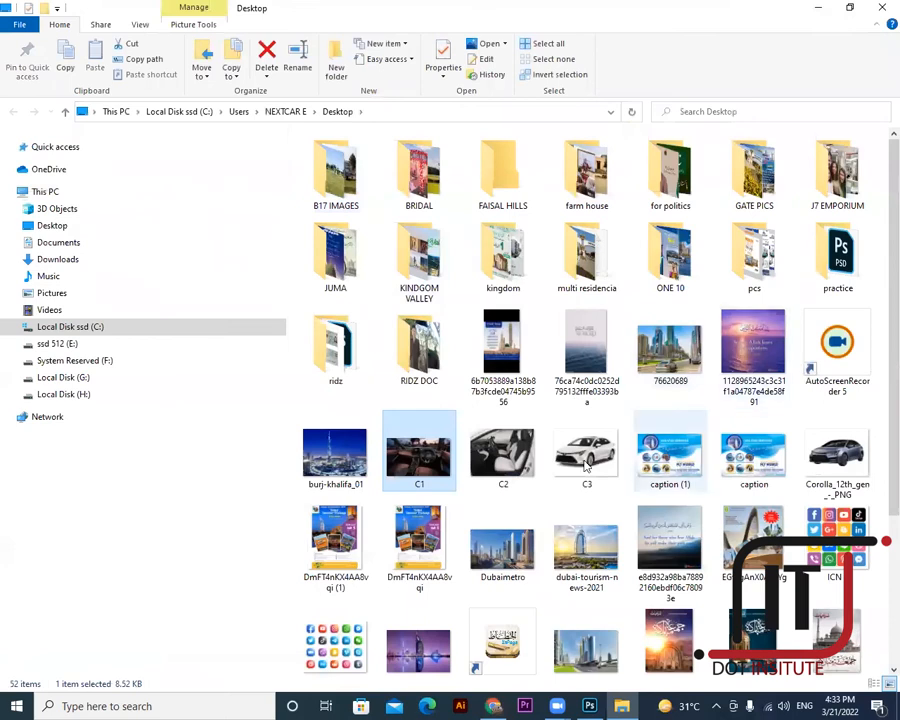
- Open the C2 interior photo from the Desktop in Adobe Photoshop and return to Photoshop
click(516, 461)
right_click(516, 460)
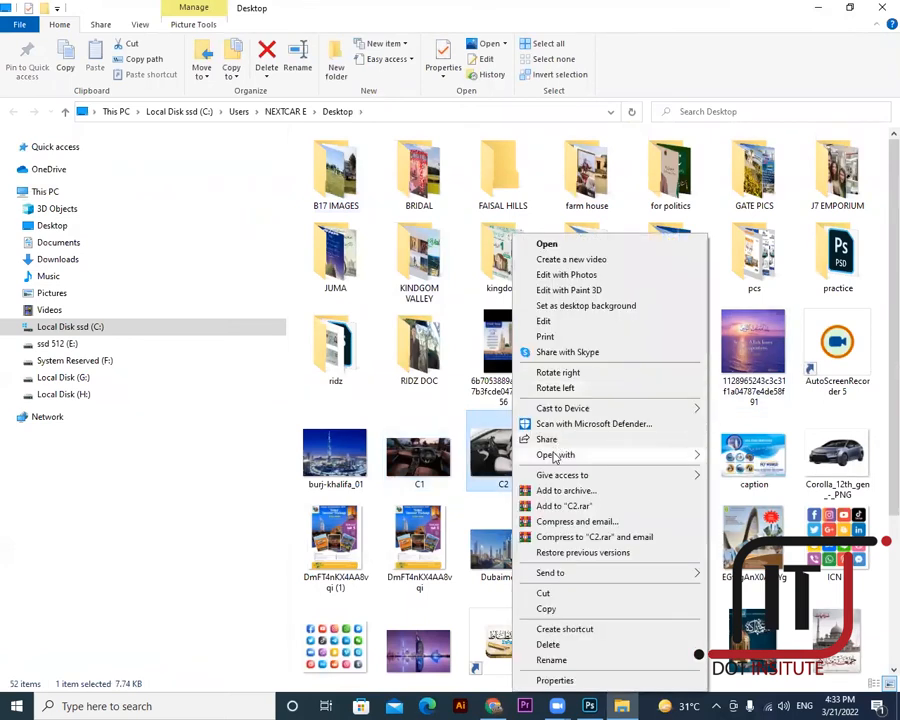
mouse_move(553, 455)
click(737, 473)
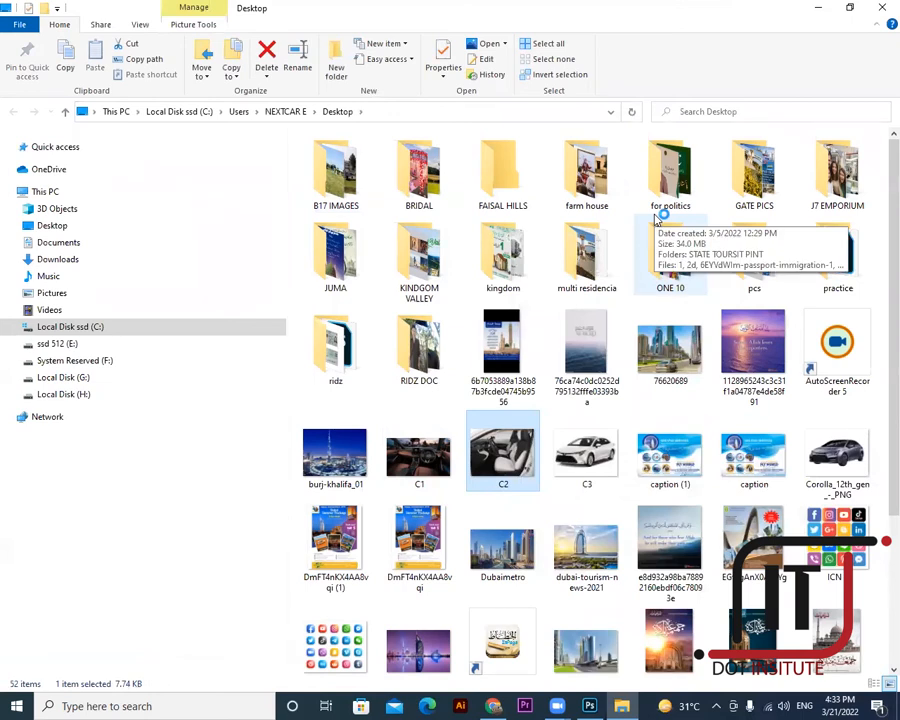
click(589, 706)
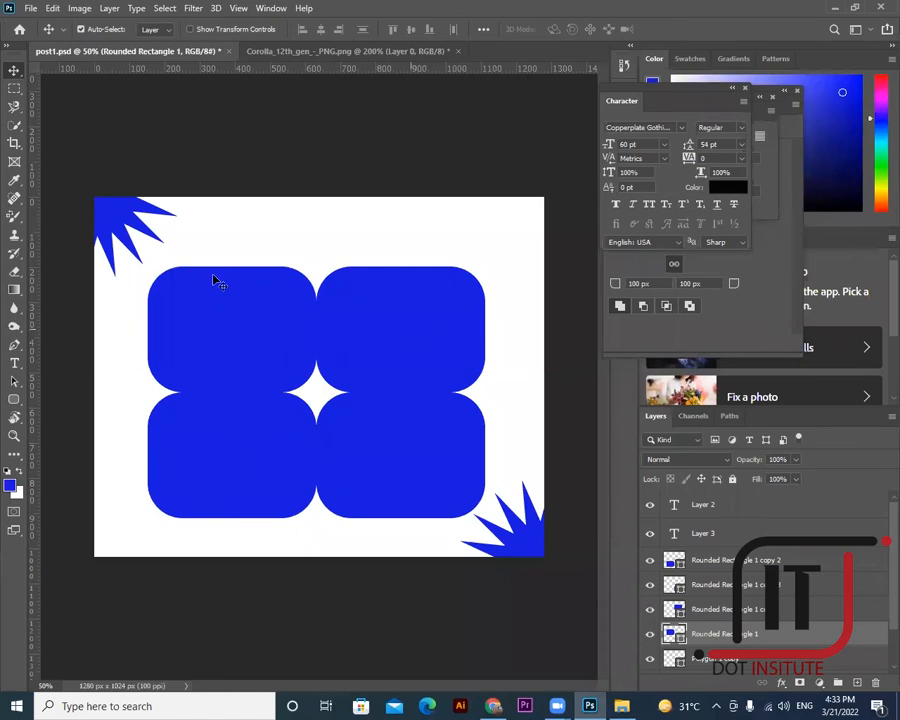
- In post1.psd, select the Rounded Rectangle 1 layer under the top-left tile
right_click(208, 316)
click(130, 54)
click(138, 54)
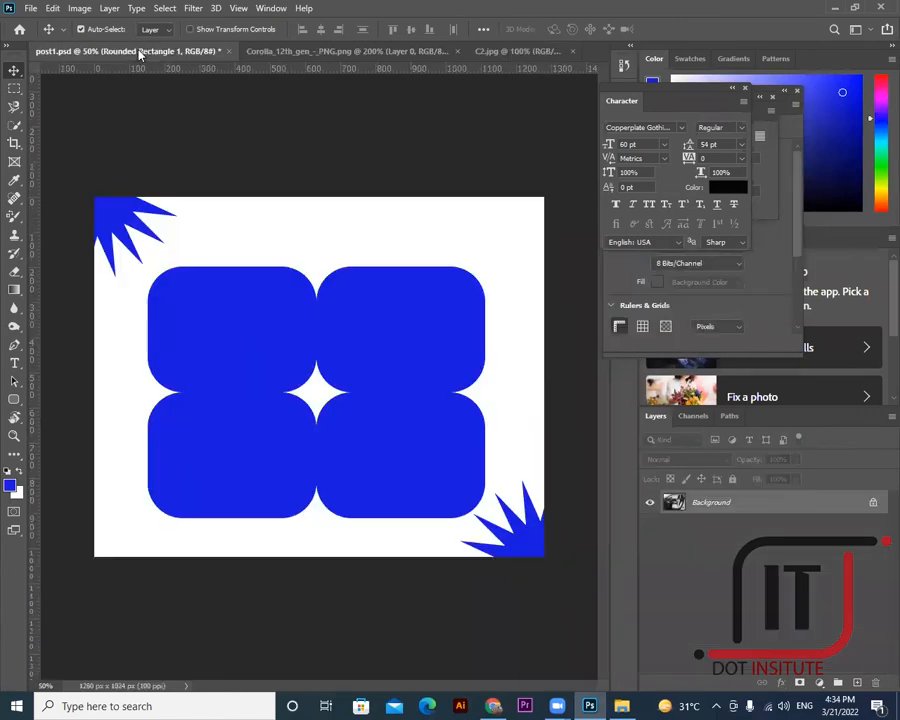
right_click(218, 320)
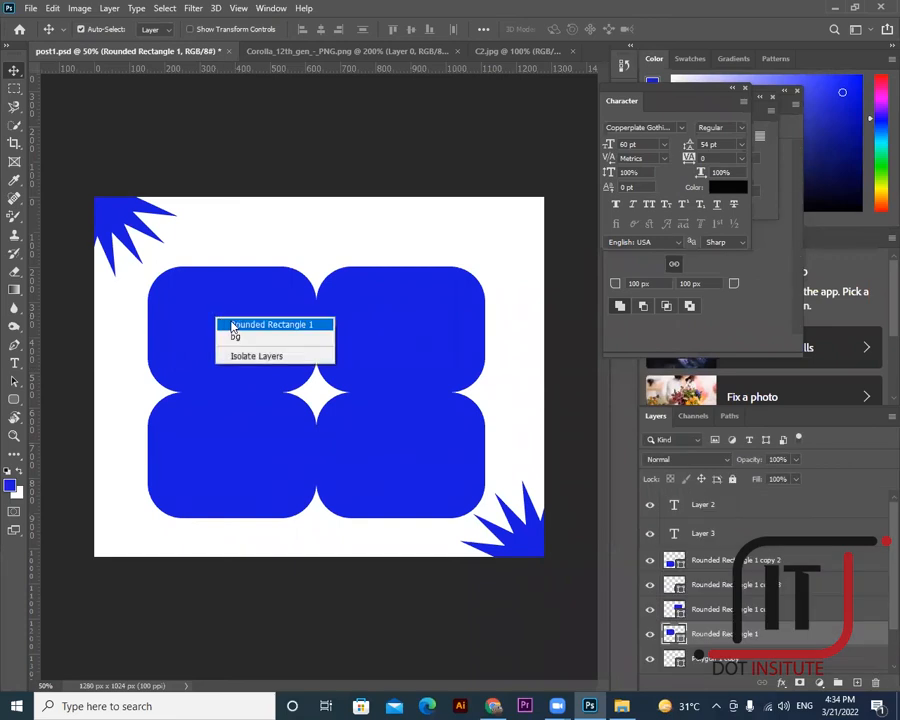
click(243, 327)
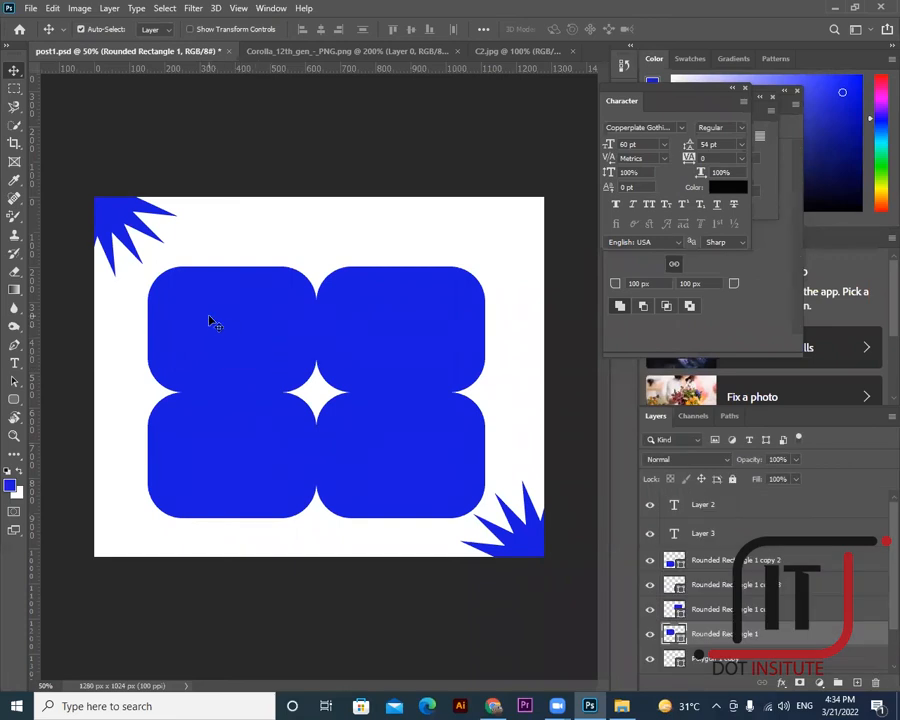
right_click(252, 344)
click(262, 348)
- In the Corolla PNG, deselect the car and zoom out to 66.7% to see it whole
click(410, 51)
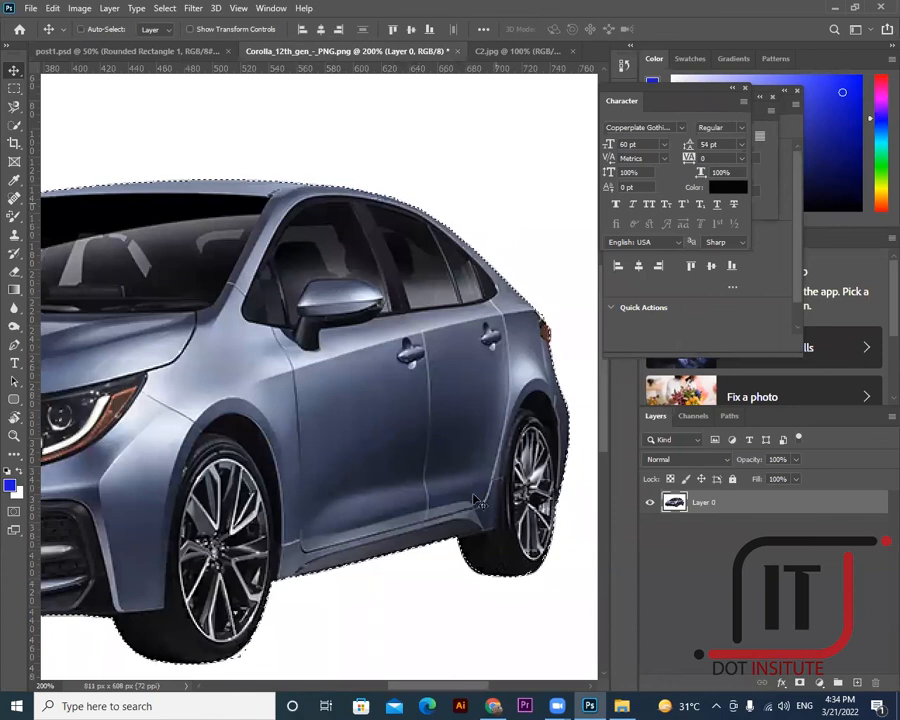
click(365, 689)
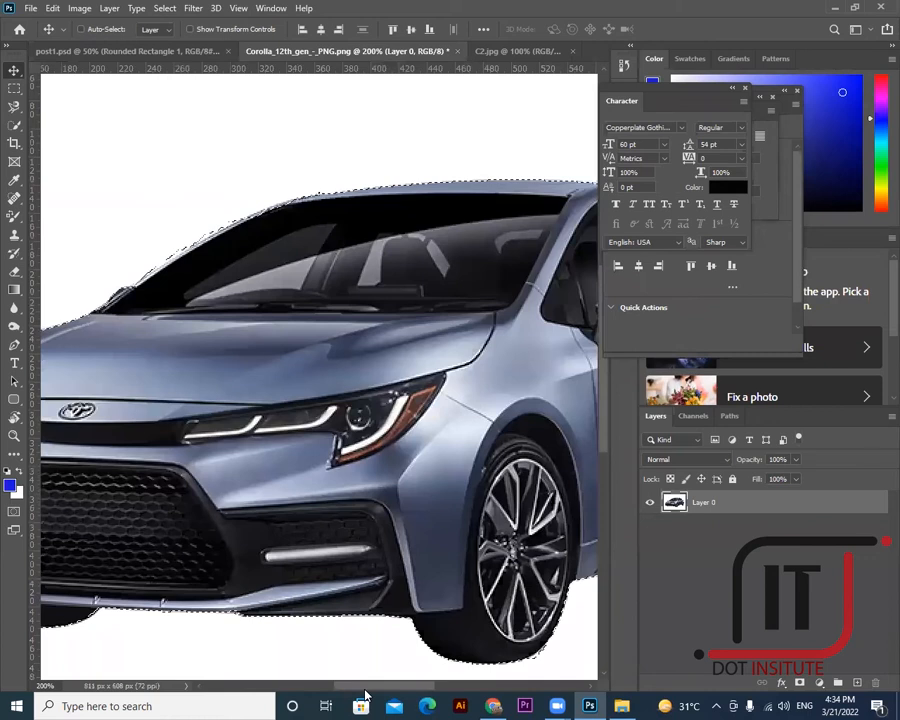
key(ctrl+d)
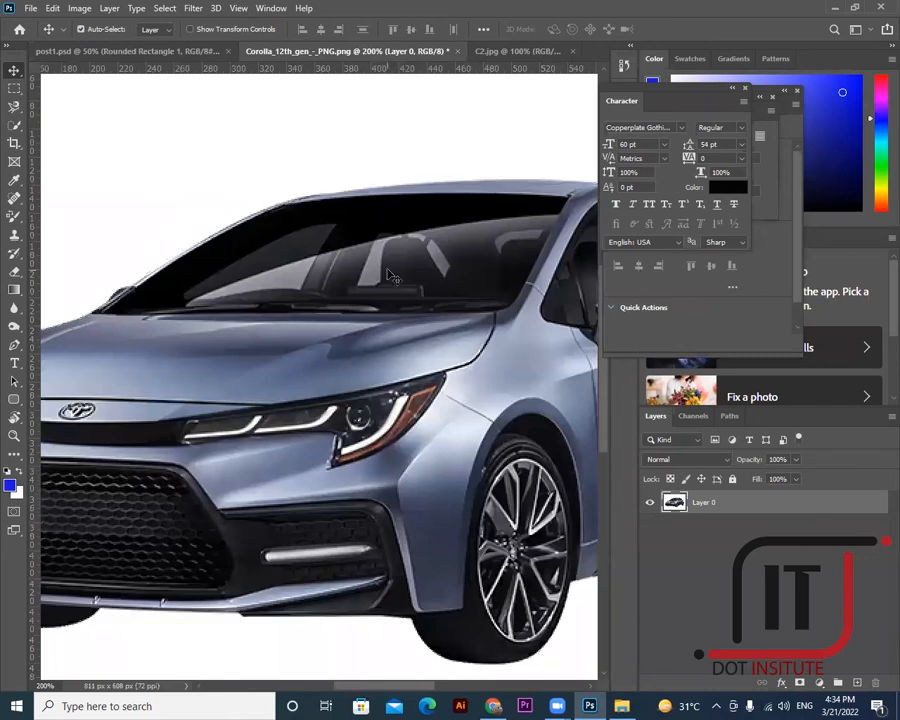
click(14, 436)
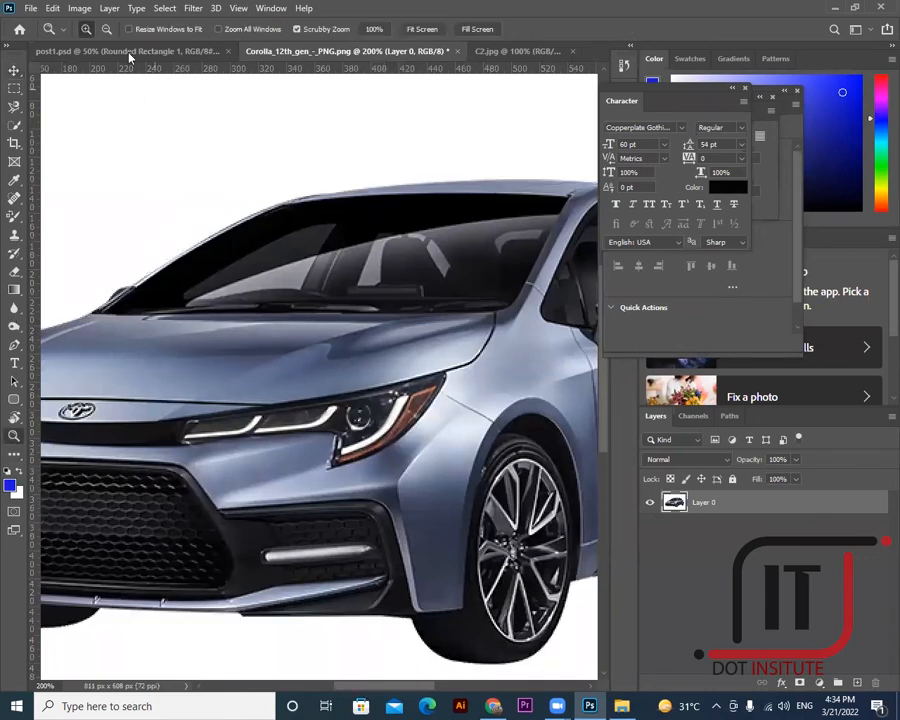
alt+click(259, 239)
alt+click(259, 238)
alt+click(259, 238)
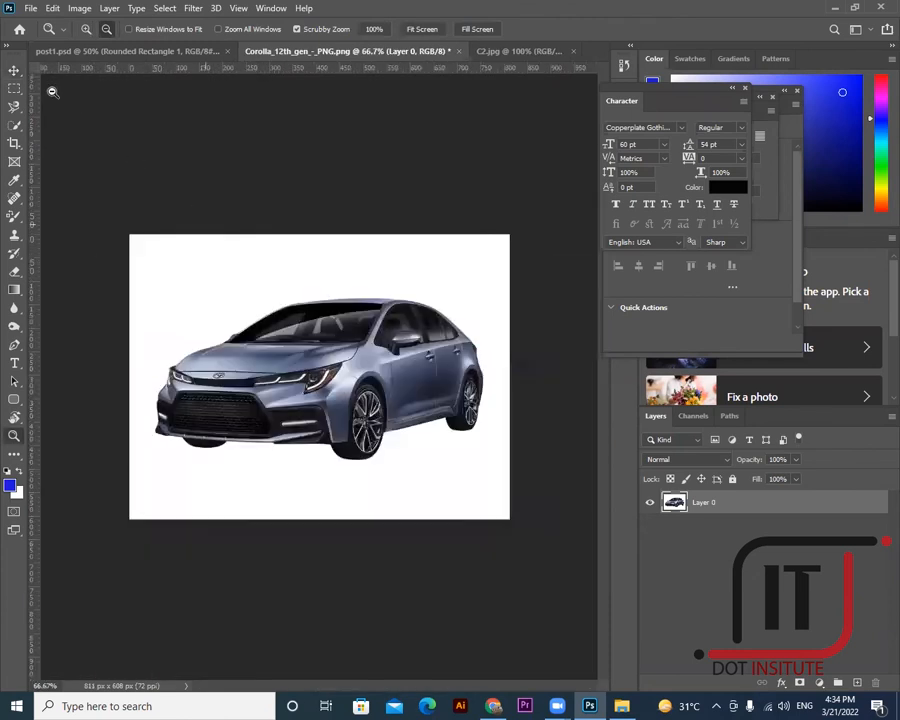
click(15, 71)
click(145, 51)
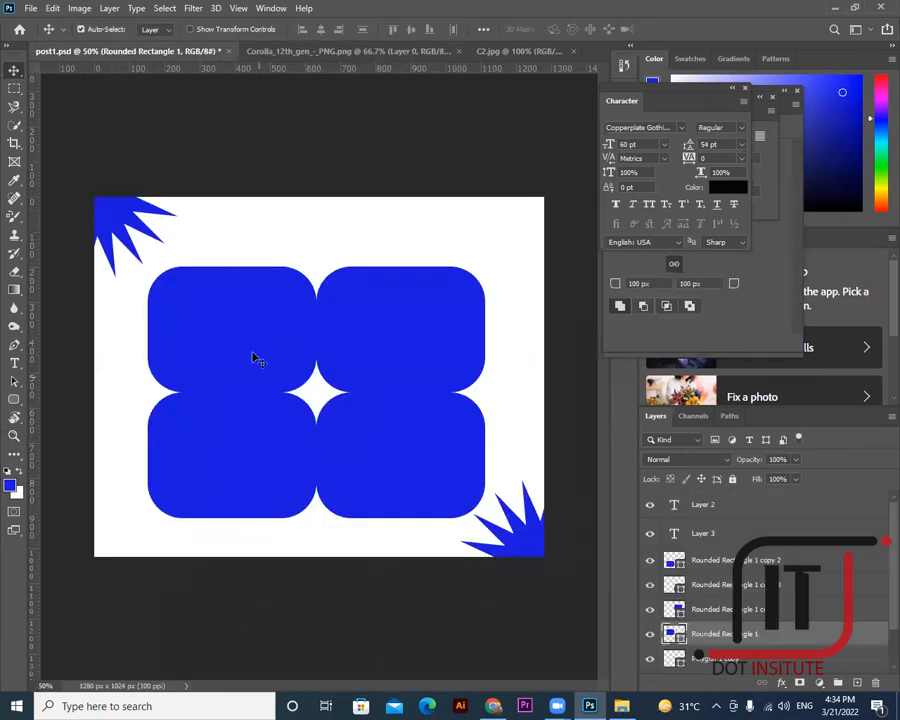
- Select Rounded Rectangle 1 in post1.psd and drag the Corolla car into the poster as Layer 4
right_click(232, 323)
click(248, 324)
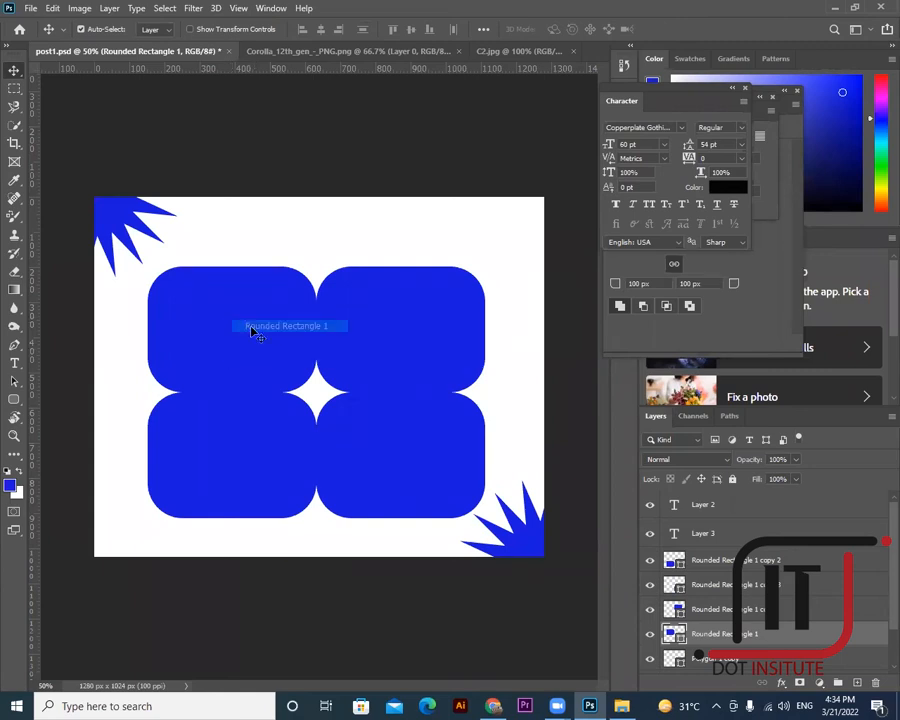
right_click(278, 338)
click(292, 340)
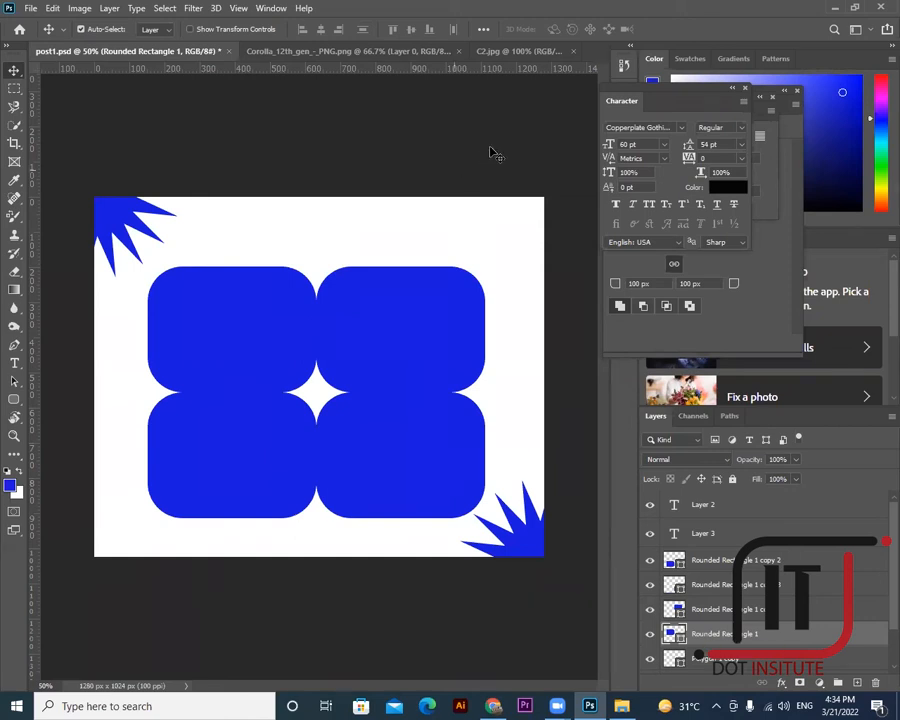
click(310, 51)
drag(296, 338, 241, 309)
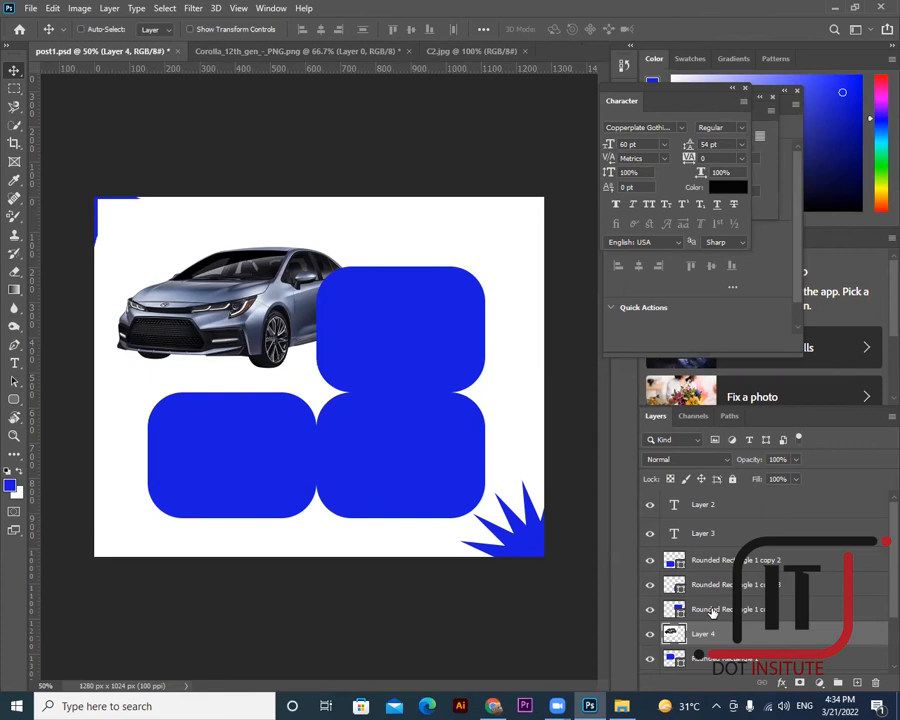
- Clip the grey Corolla (Layer 4) into the top-left tile and scale it down to fit inside
key(ctrl+alt+g)
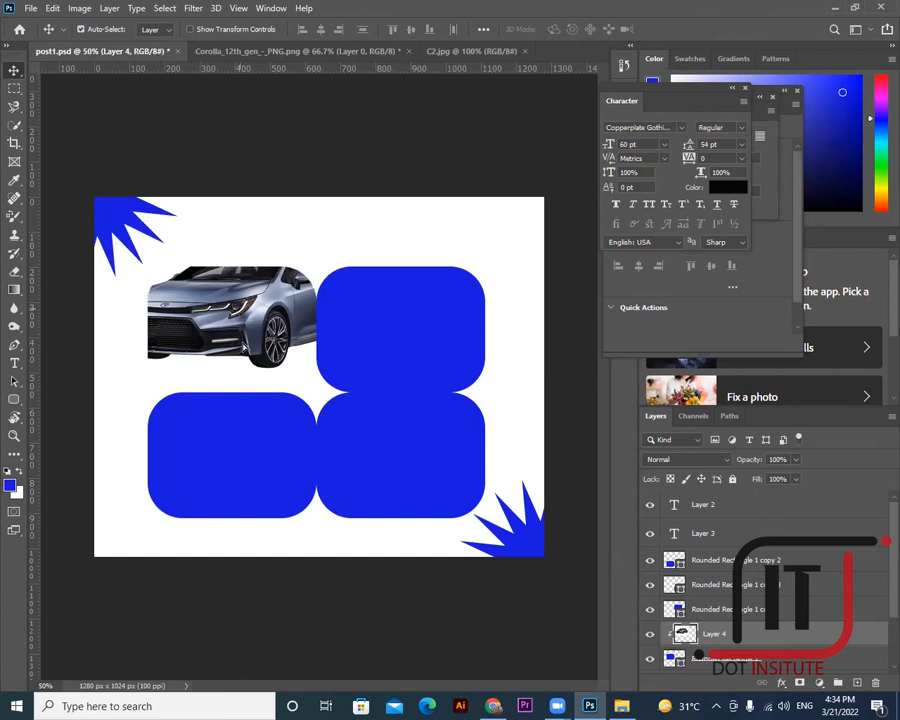
drag(242, 315, 250, 330)
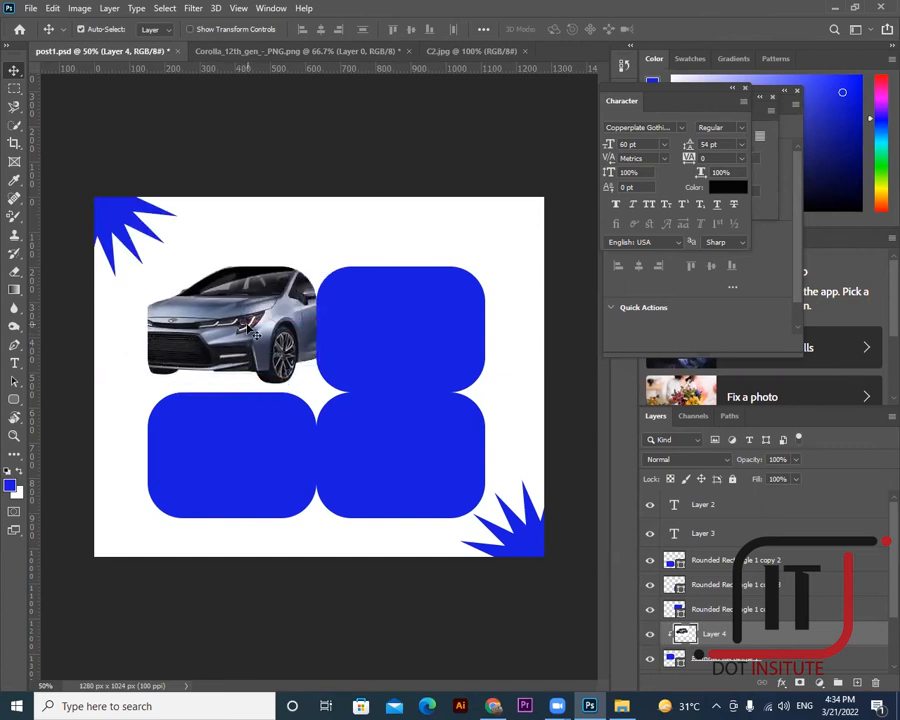
key(ctrl+t)
drag(100, 213, 221, 301)
drag(280, 370, 199, 333)
click(20, 74)
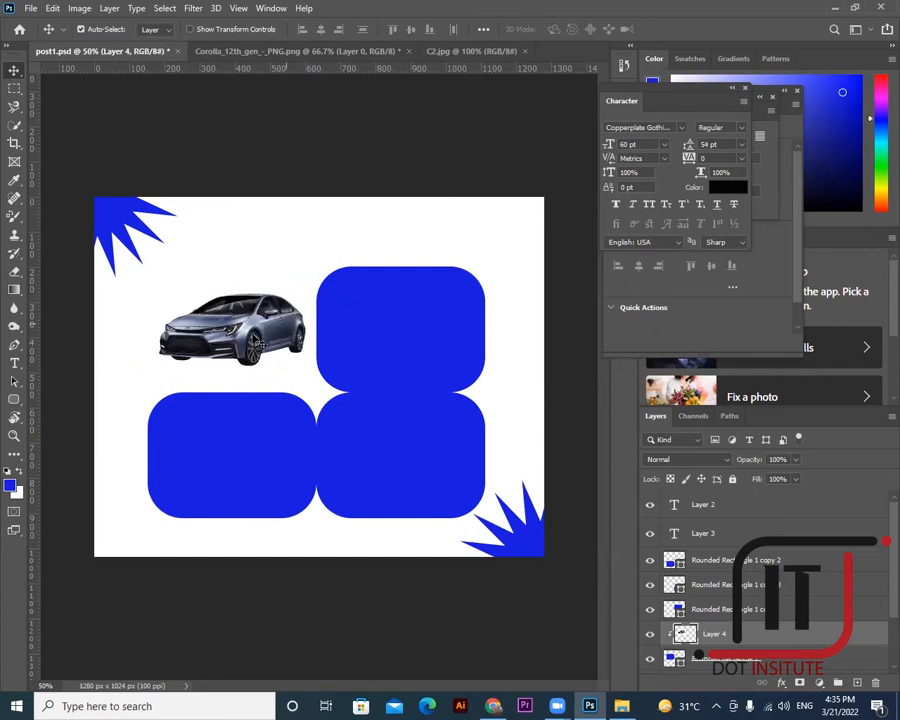
click(266, 320)
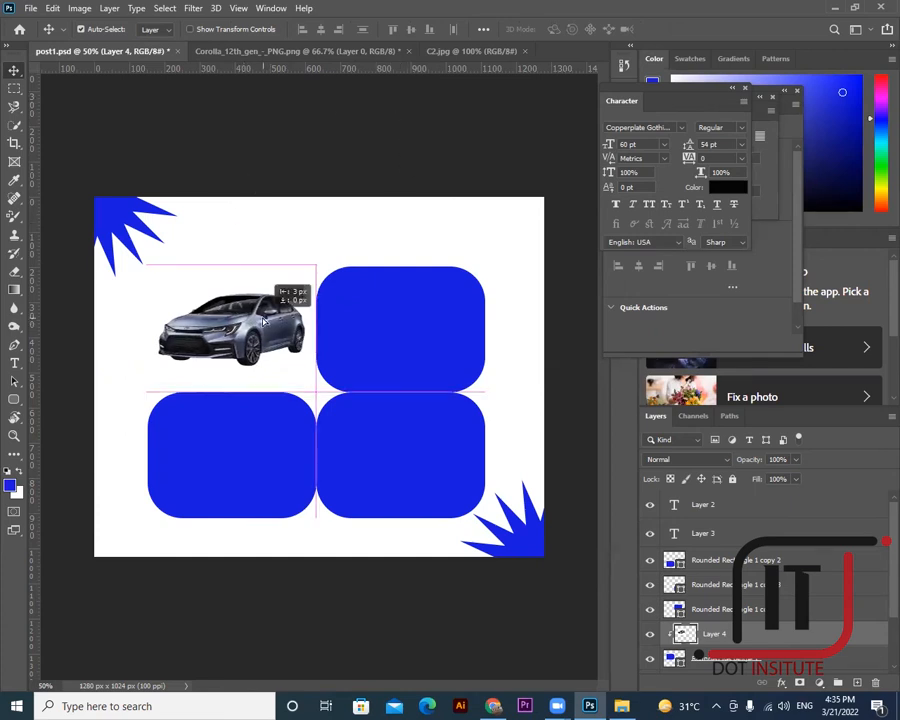
click(471, 51)
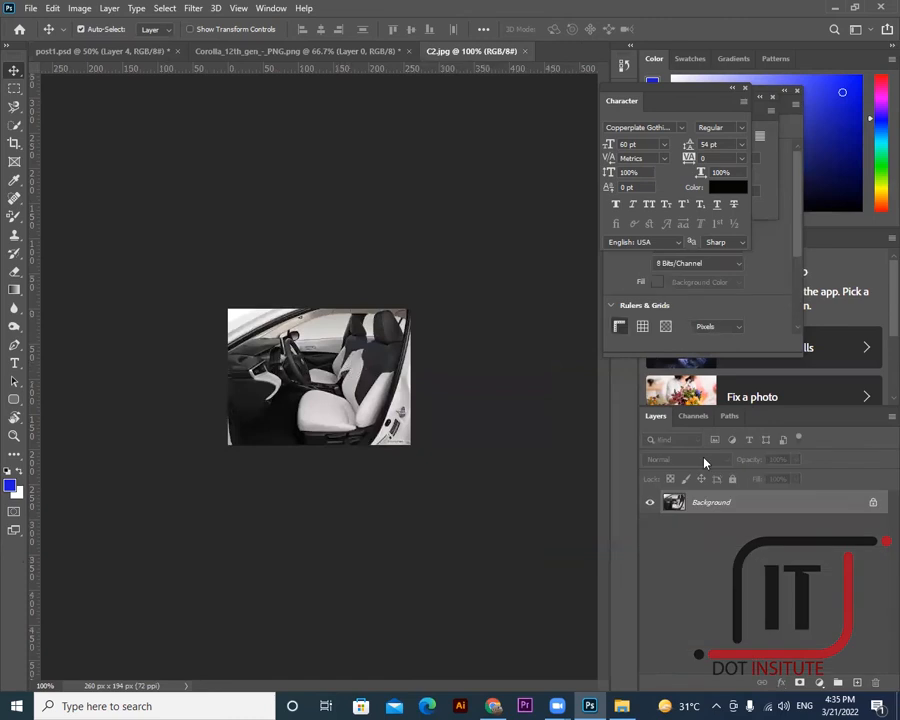
- Convert C2.jpg's Background to Layer 0 and move it into post1.psd above Rounded Rectangle 1 copy
double_click(706, 503)
click(565, 207)
drag(295, 394, 370, 348)
click(370, 348)
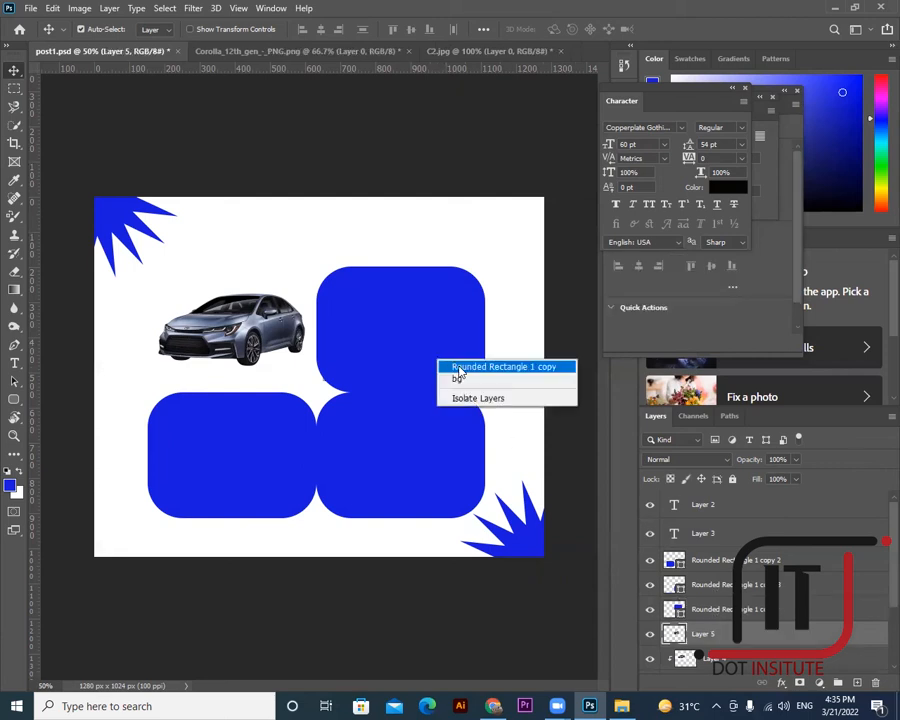
click(458, 368)
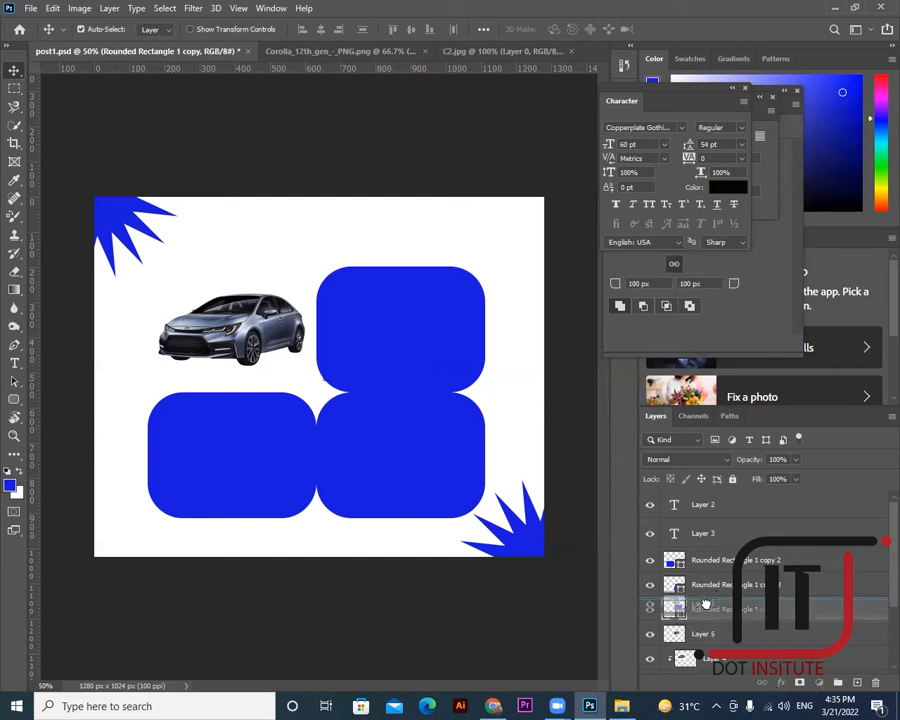
drag(708, 634, 708, 610)
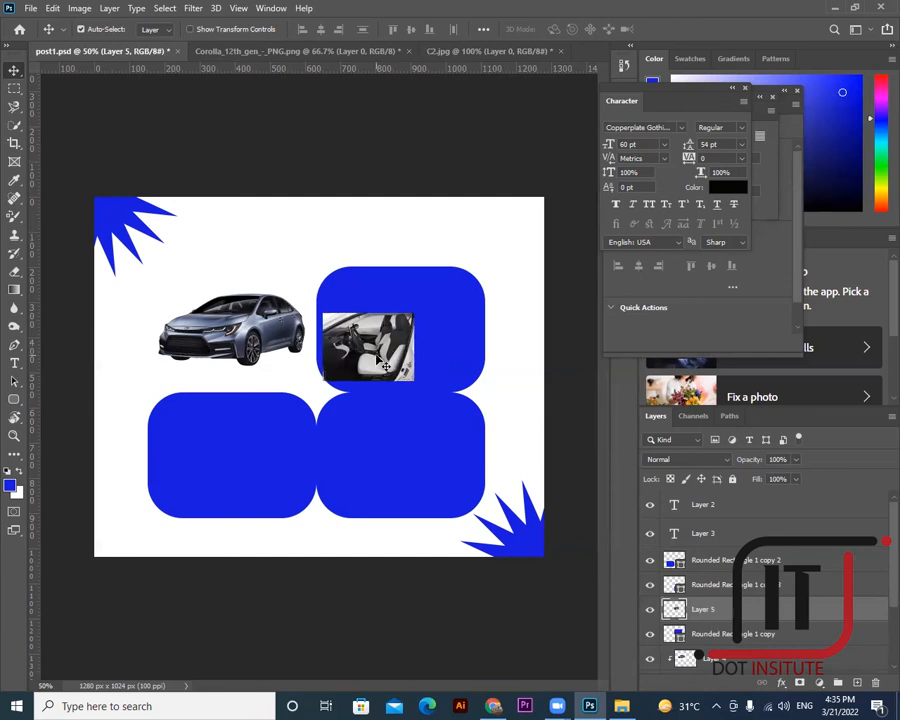
- Enlarge the interior photo over the top-right tile and clip it into that tile
key(ctrl+t)
drag(413, 314, 520, 274)
drag(319, 383, 306, 393)
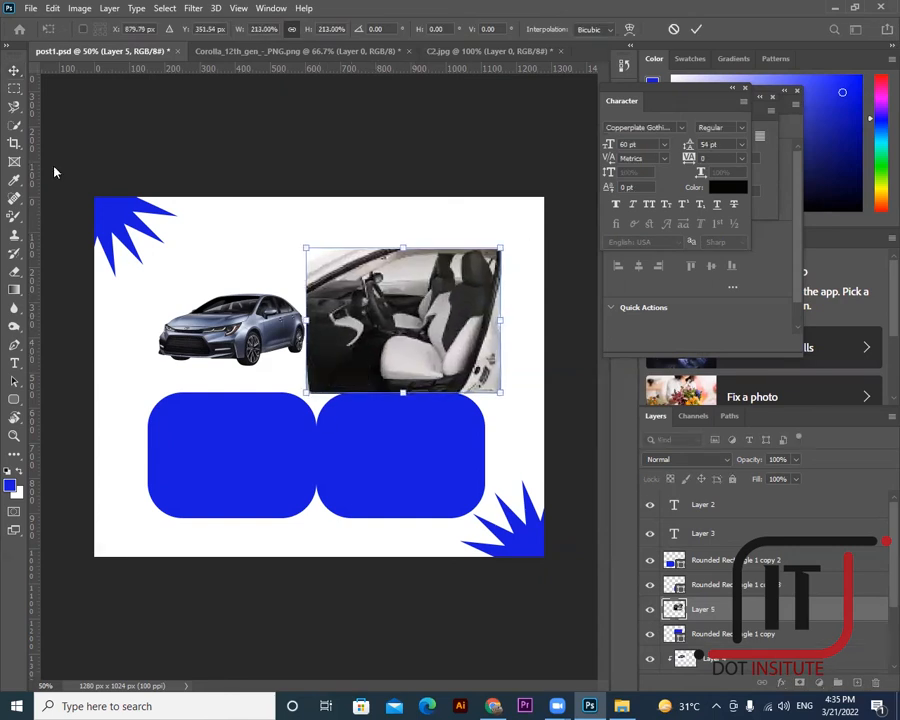
key(Return)
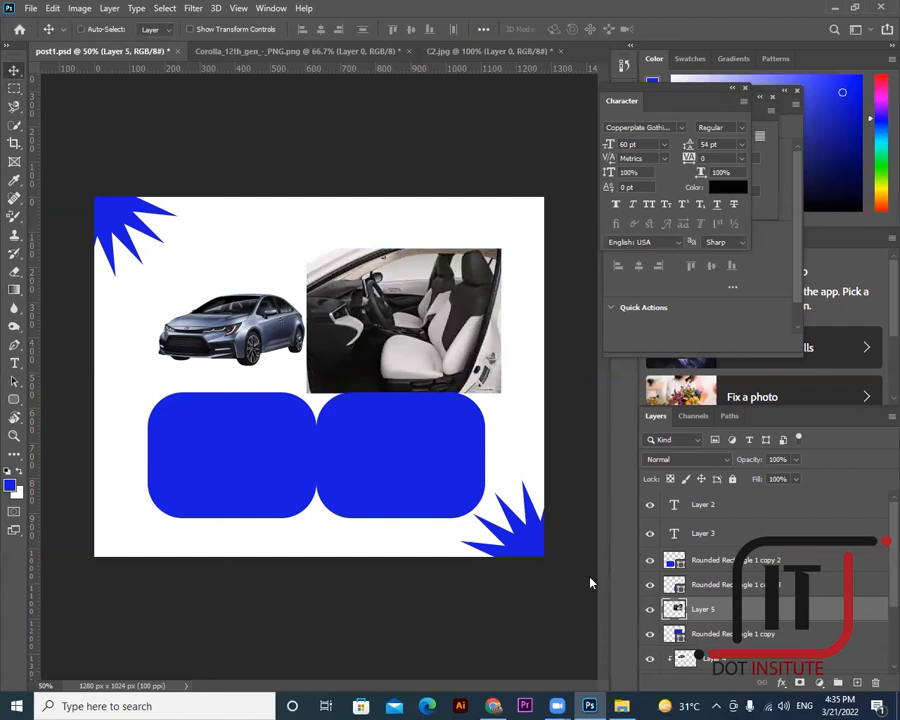
key(ctrl+alt+g)
- Select the Rounded Rectangle 1 copy 2 layer under the bottom-left tile
right_click(237, 452)
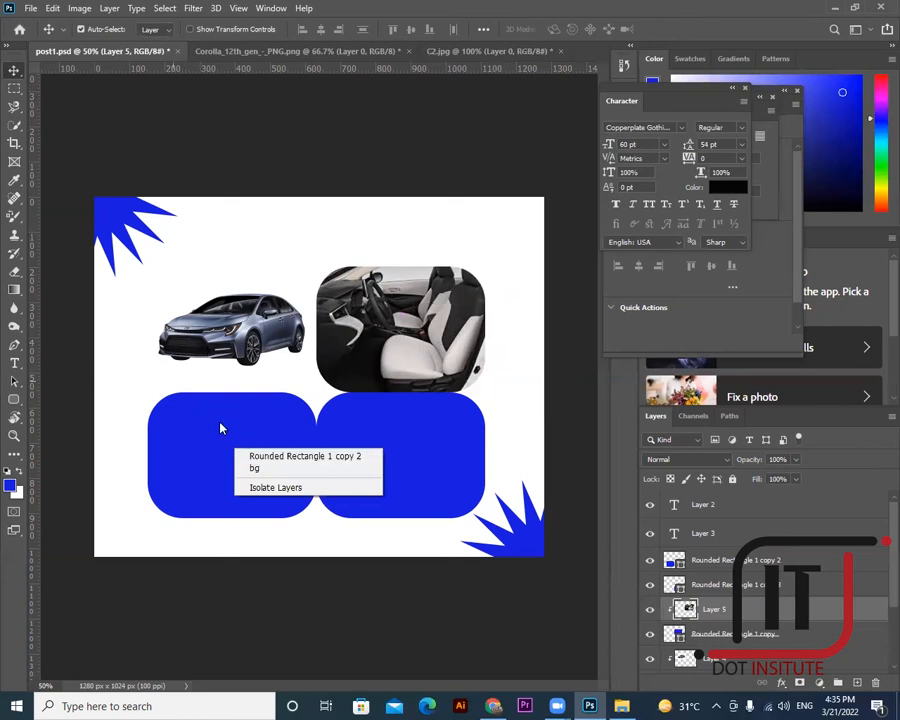
click(222, 428)
right_click(203, 422)
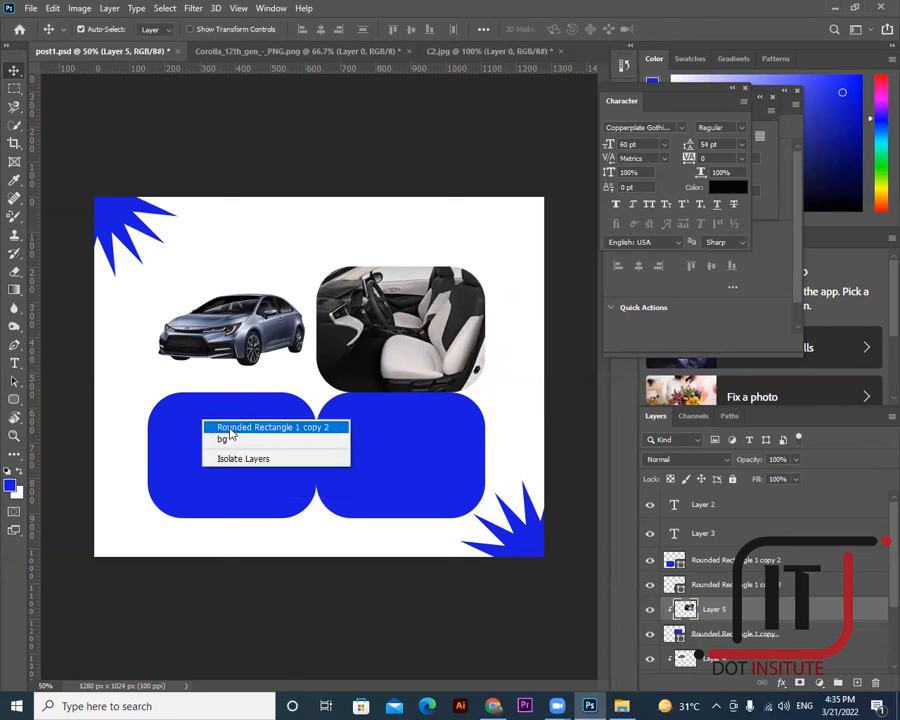
click(230, 430)
- Close C2.jpg and the Corolla image without saving, then minimise Photoshop
click(570, 51)
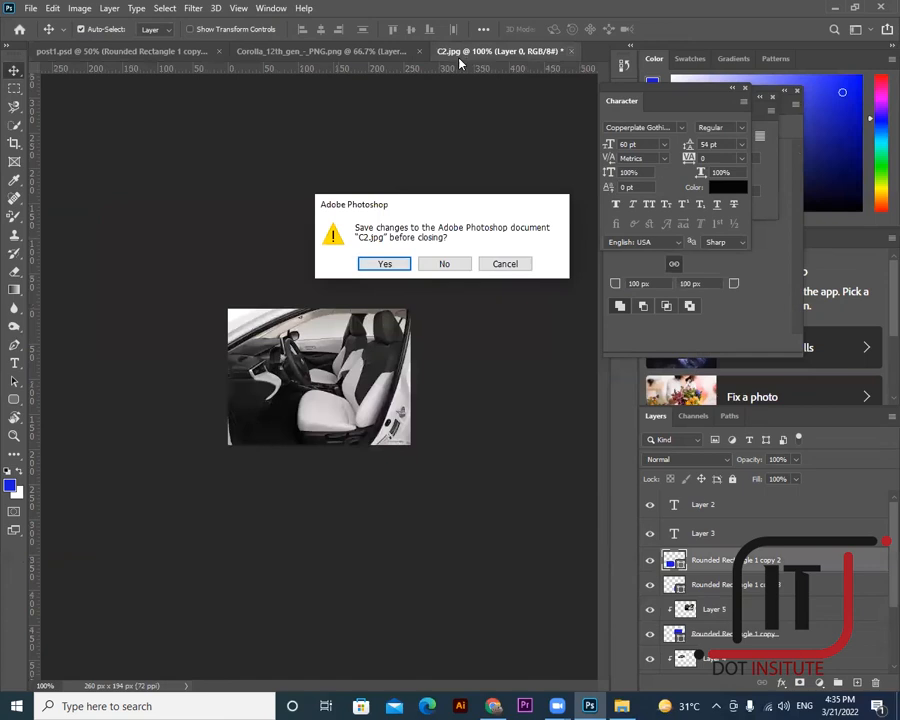
click(445, 265)
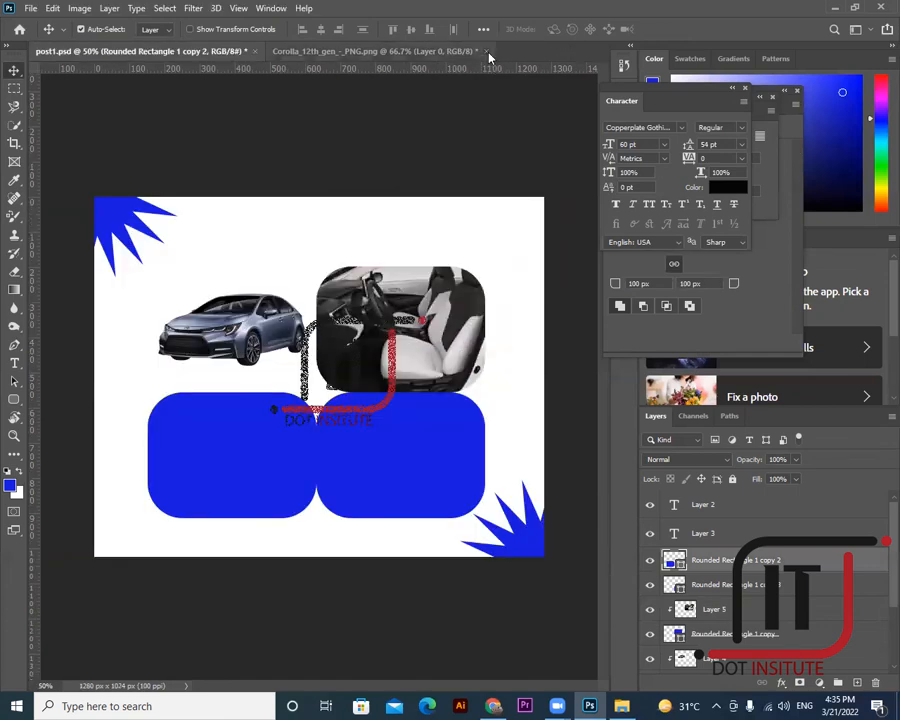
click(486, 51)
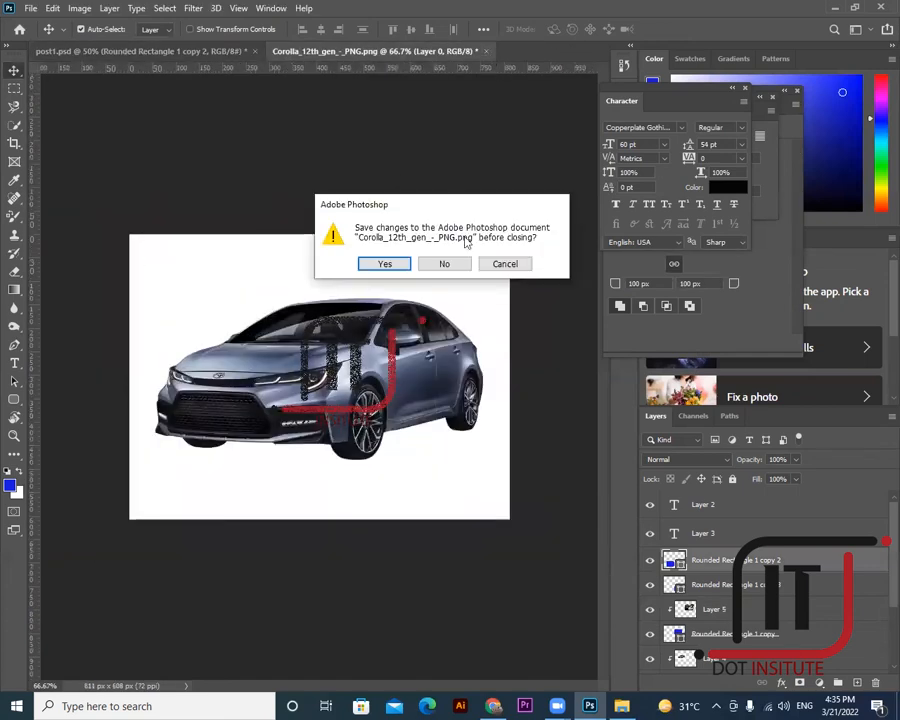
click(450, 263)
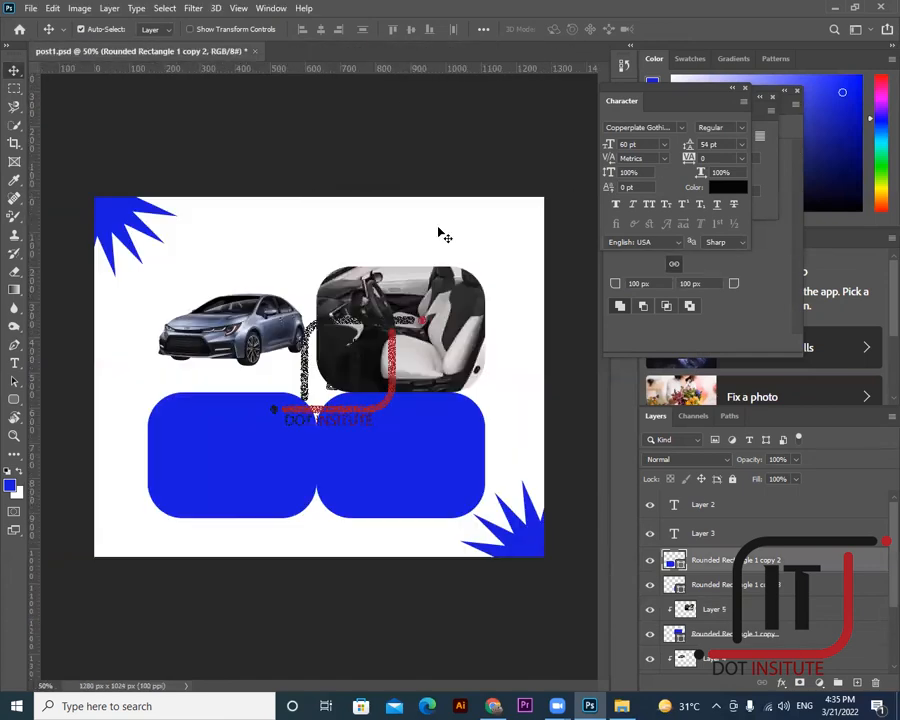
click(833, 8)
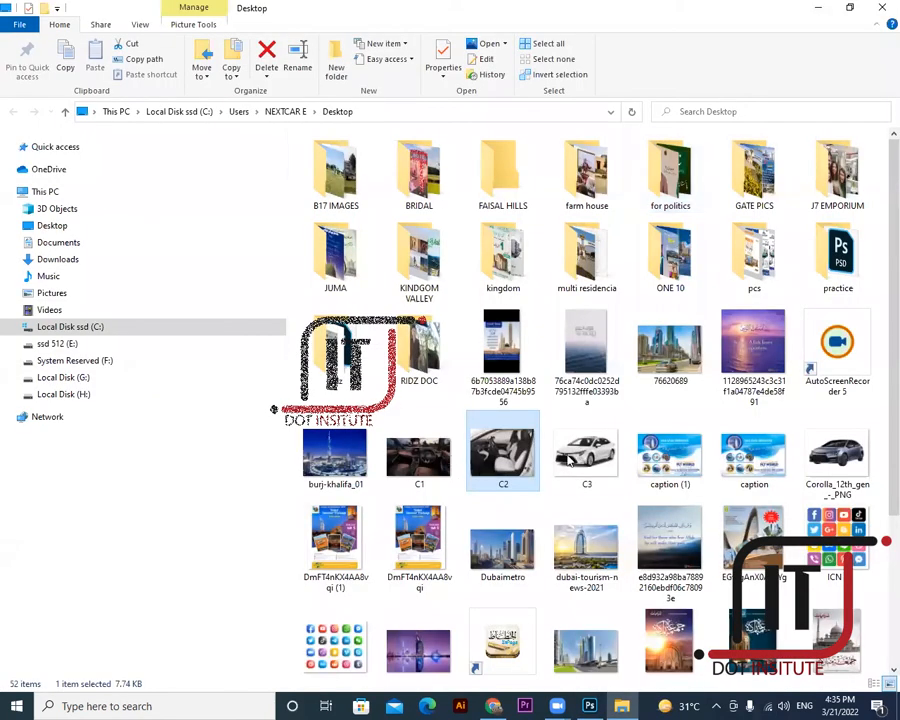
- Open the Desktop's C3 white Corolla photo in Adobe Photoshop using Open with
click(572, 458)
right_click(592, 460)
mouse_move(620, 458)
click(510, 472)
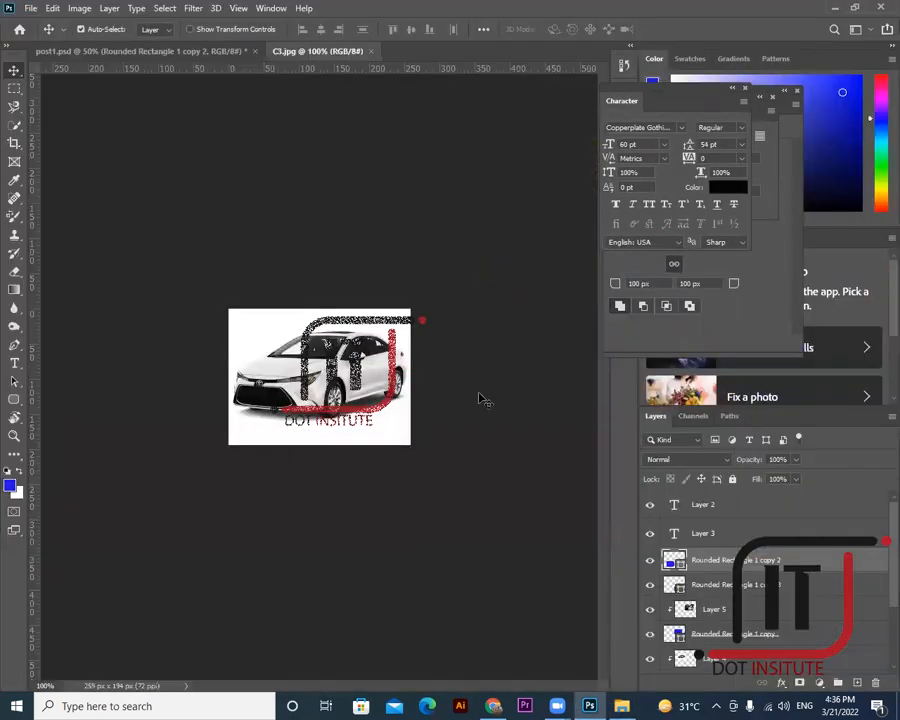
- Convert C3's Background to Layer 0, bring it into post1.psd, and clip it to the bottom-left tile
double_click(711, 509)
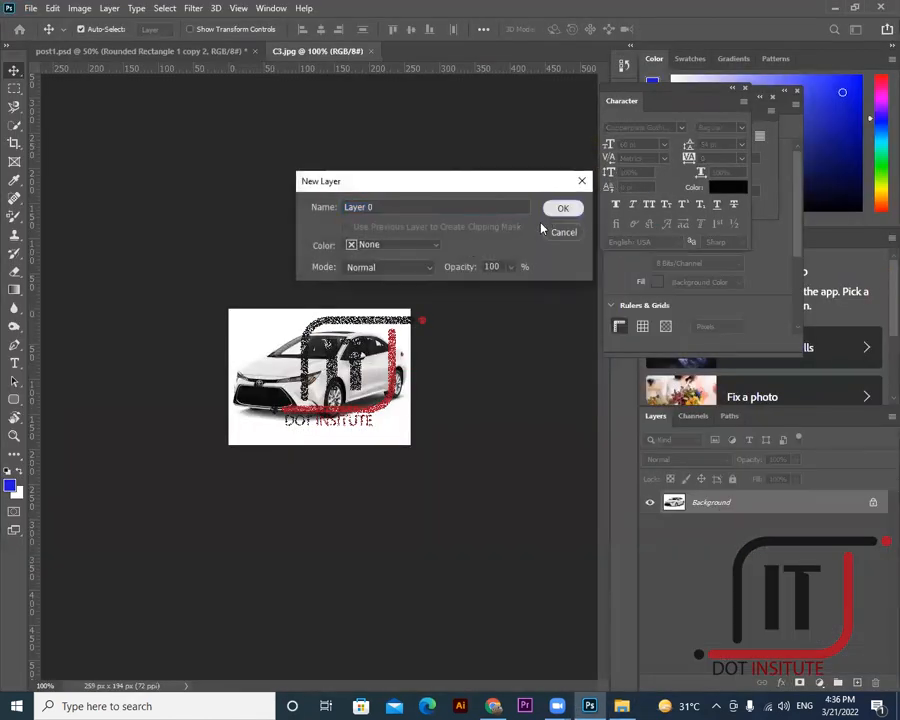
click(563, 207)
drag(349, 357, 259, 420)
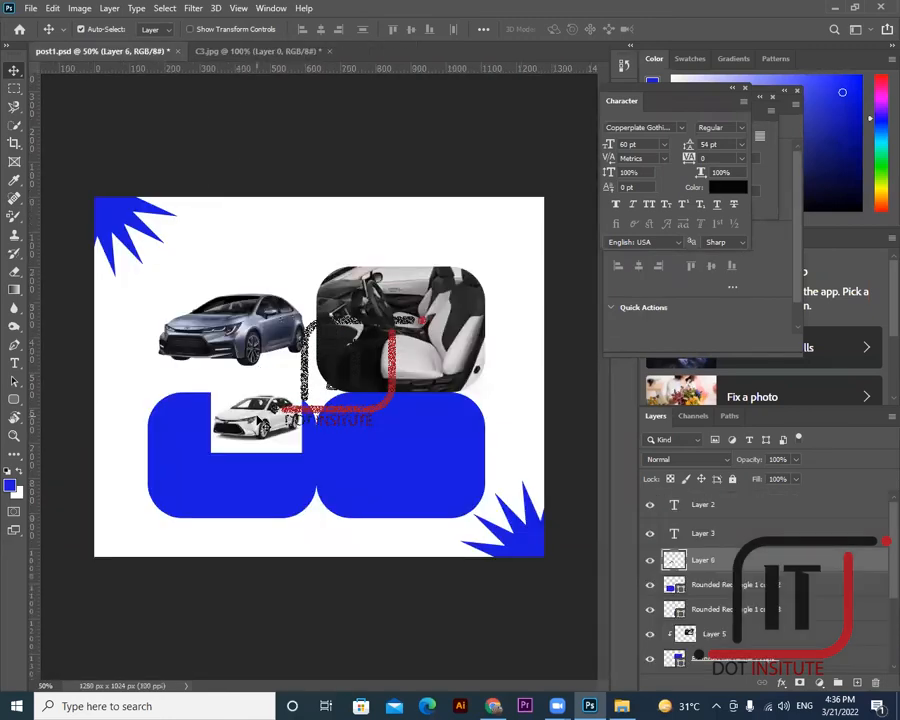
click(650, 588)
click(650, 588)
click(650, 588)
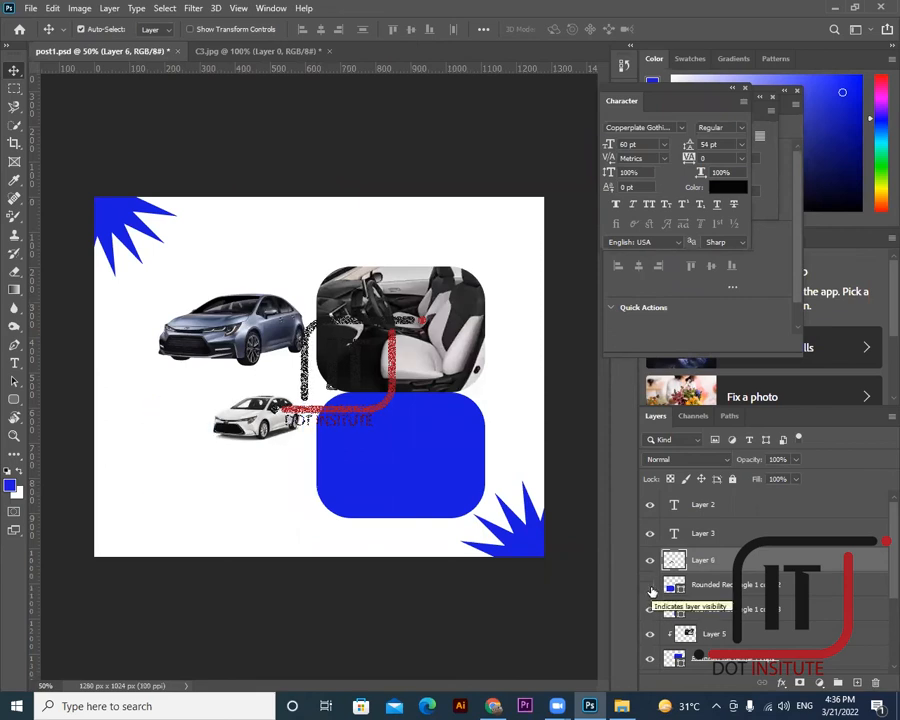
click(650, 588)
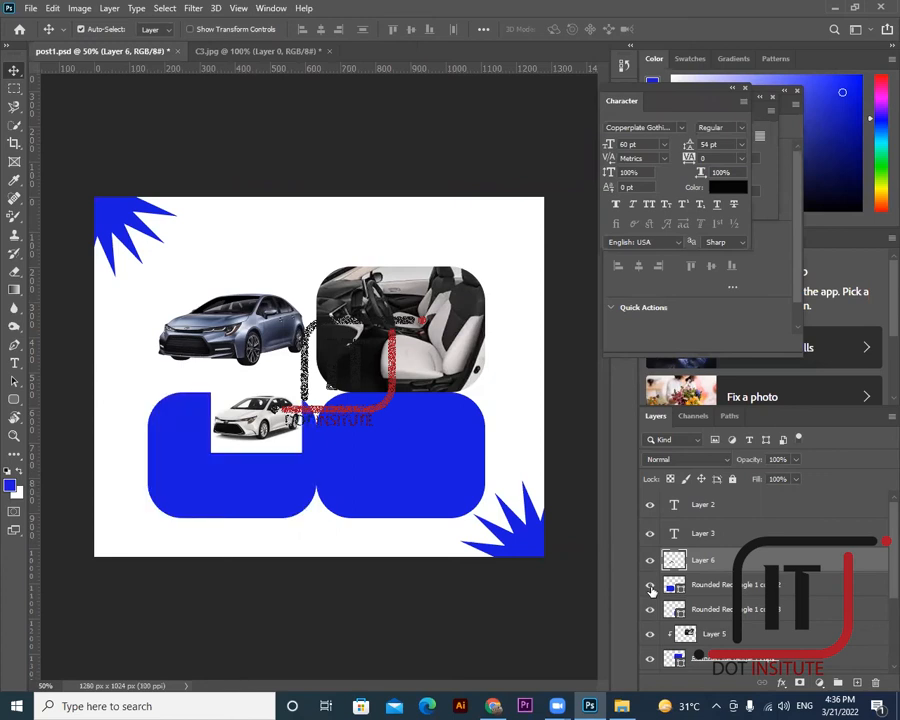
alt+click(715, 569)
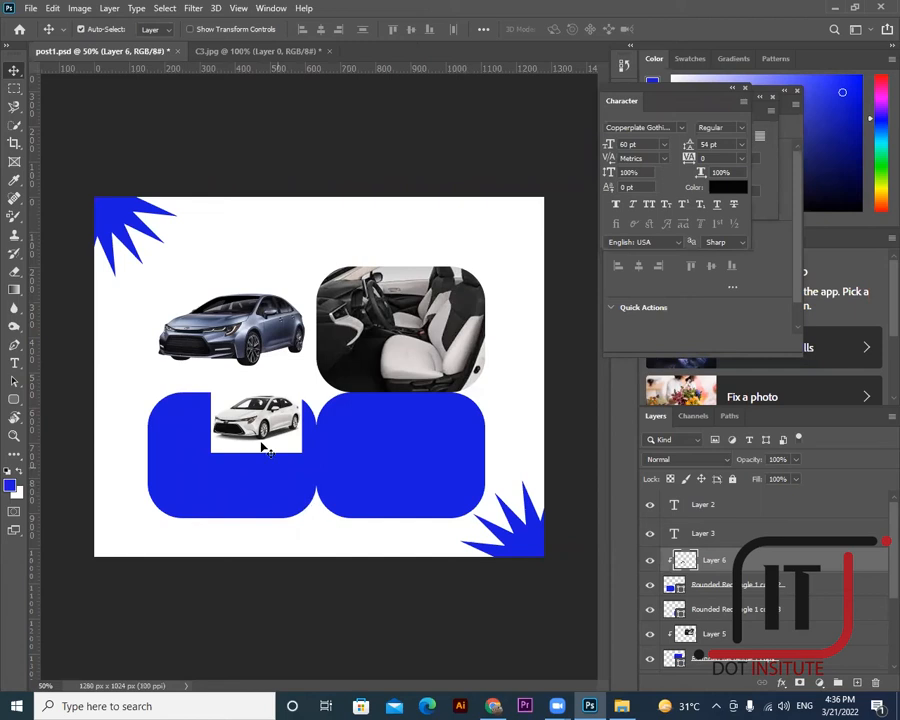
- Reposition and resize the white car so it fills the bottom-left tile
drag(223, 475, 189, 505)
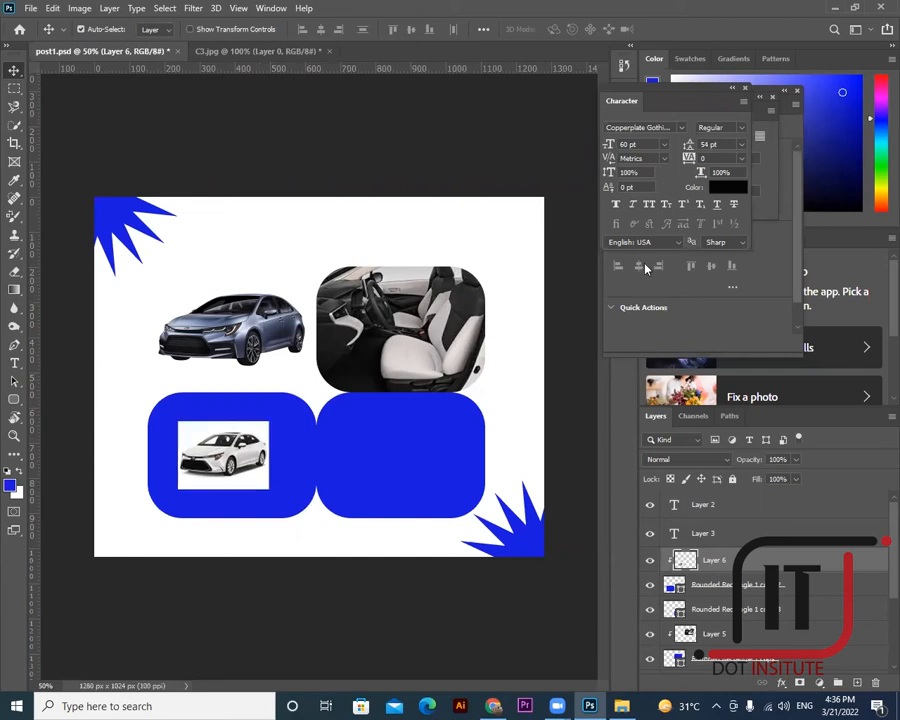
key(ctrl+t)
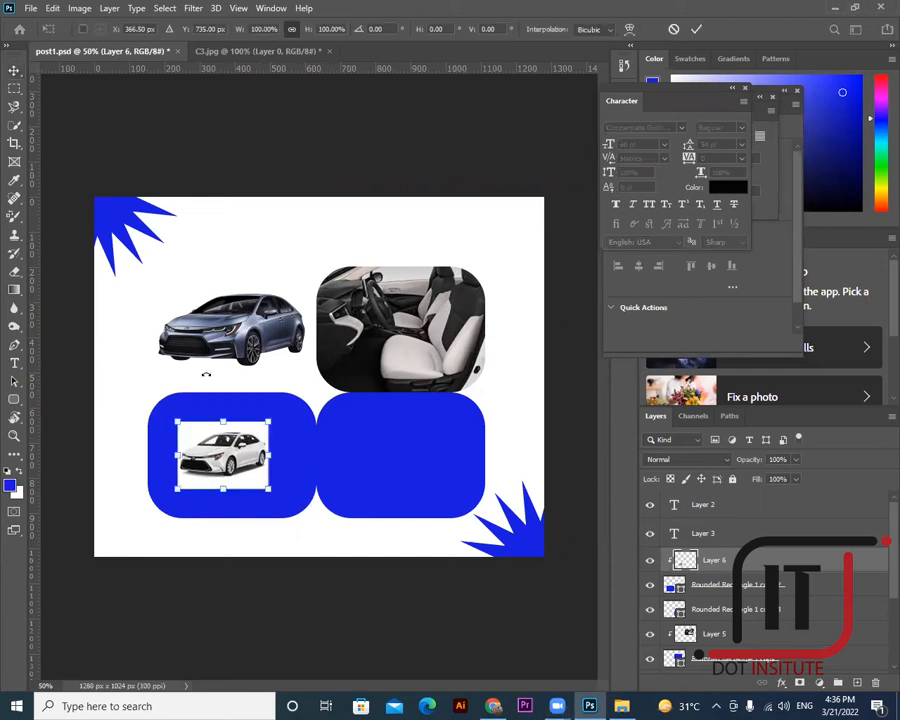
drag(178, 420, 115, 372)
drag(267, 487, 321, 522)
drag(267, 465, 288, 469)
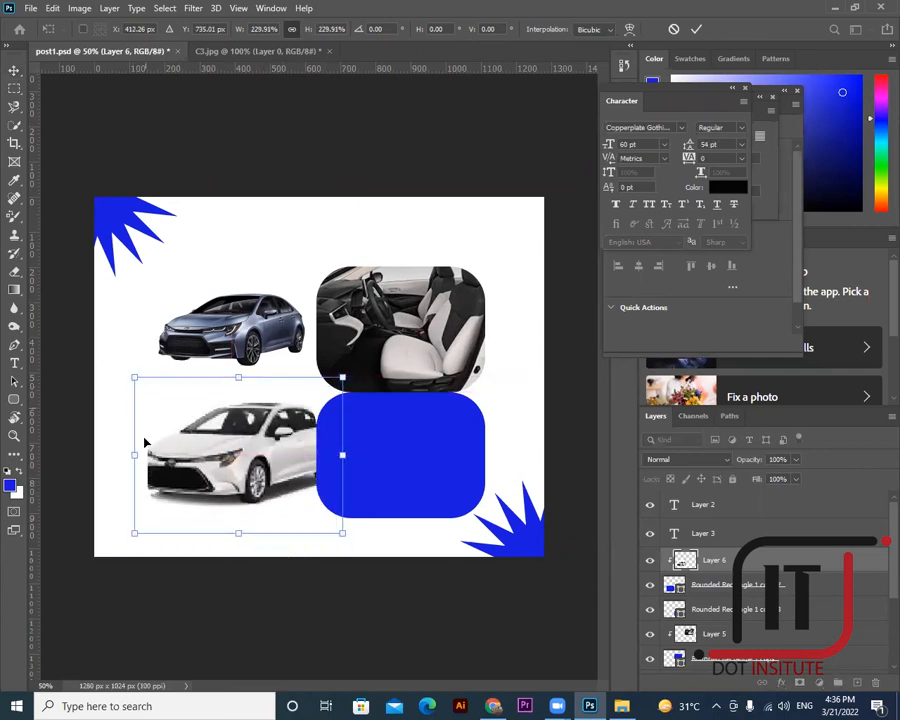
drag(127, 456, 146, 456)
click(401, 452)
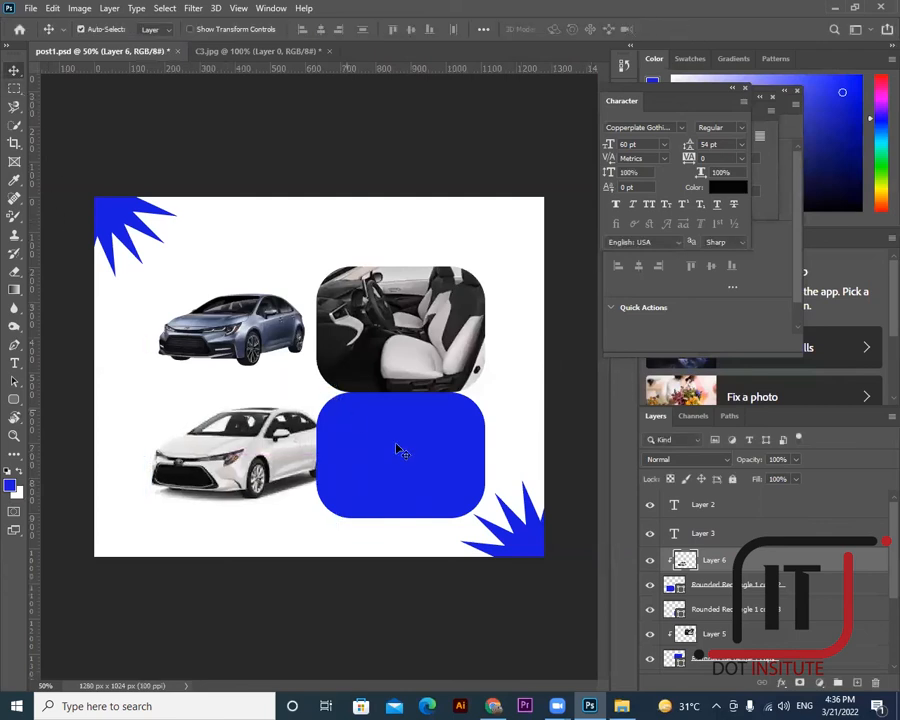
- Select the Rounded Rectangle 1 copy 3 layer and minimise Photoshop
click(400, 455)
right_click(398, 453)
click(425, 453)
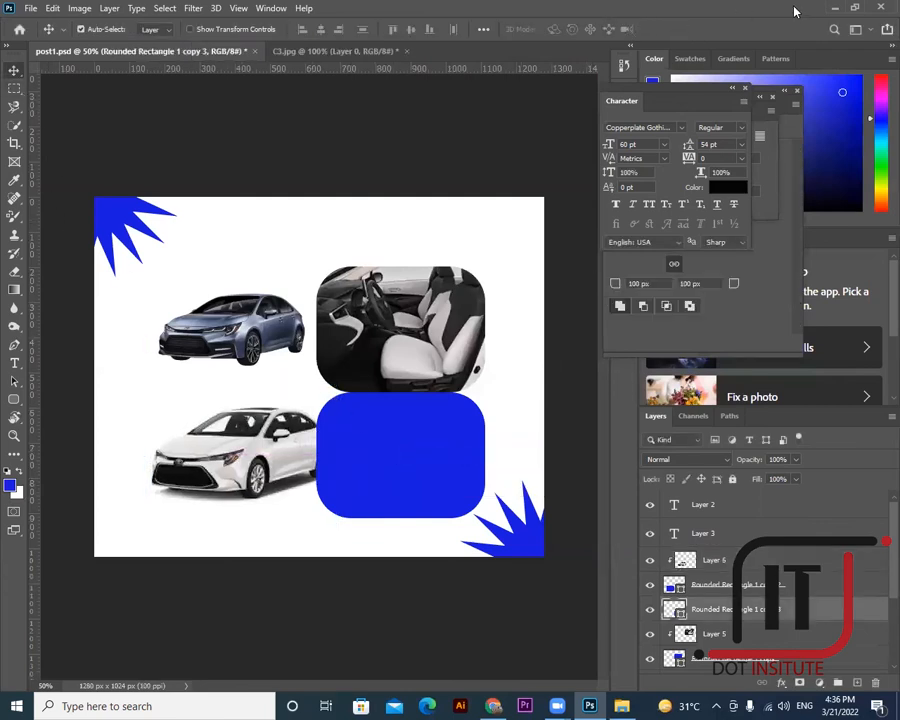
click(830, 8)
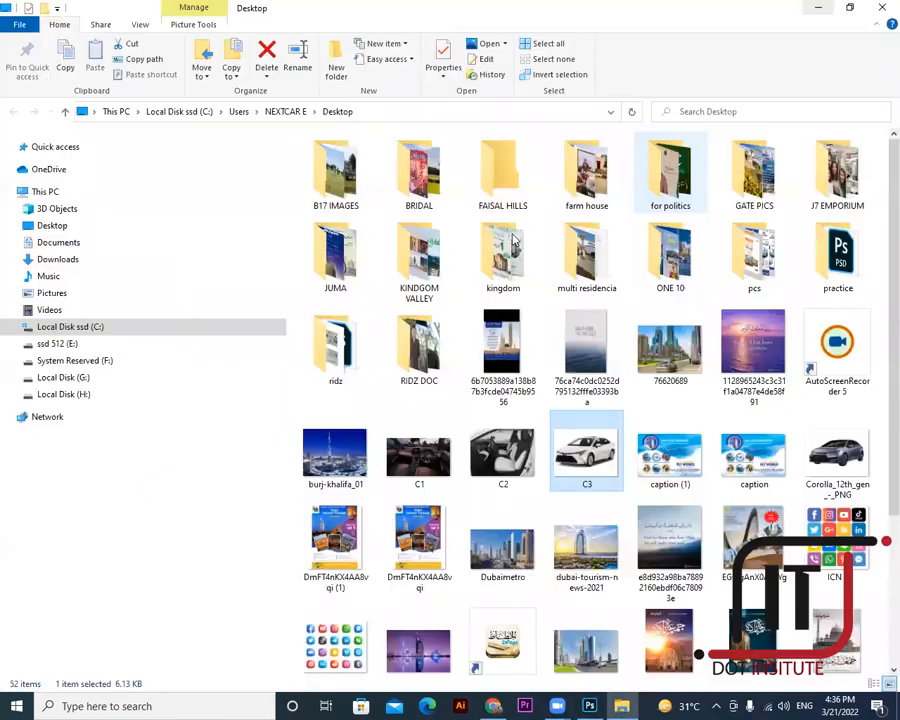
- Open the Desktop's C1 image with Adobe Photoshop 2020
click(419, 455)
right_click(412, 455)
mouse_move(564, 452)
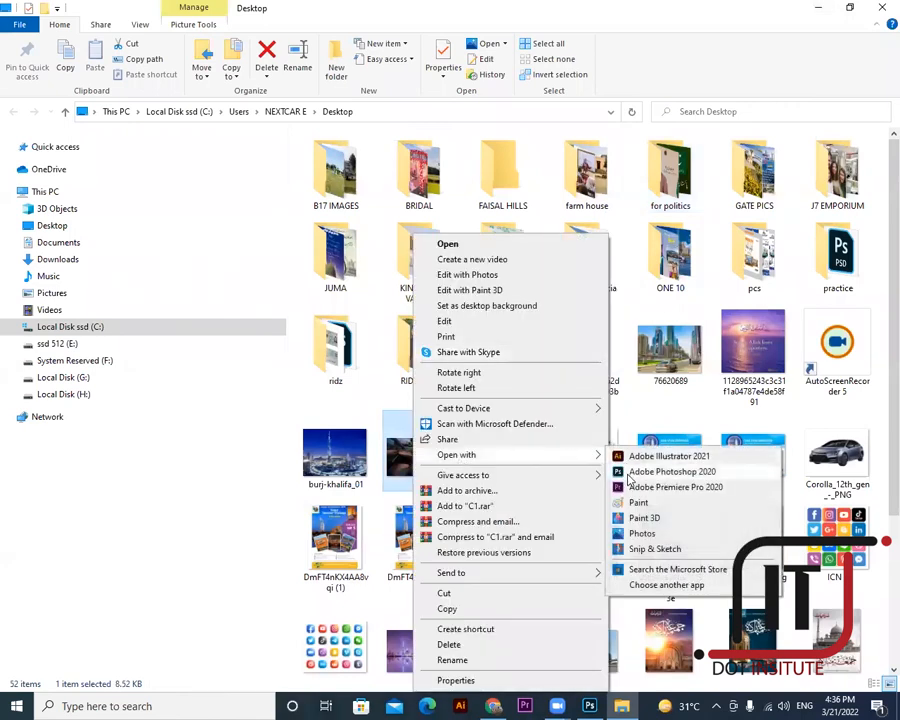
click(594, 466)
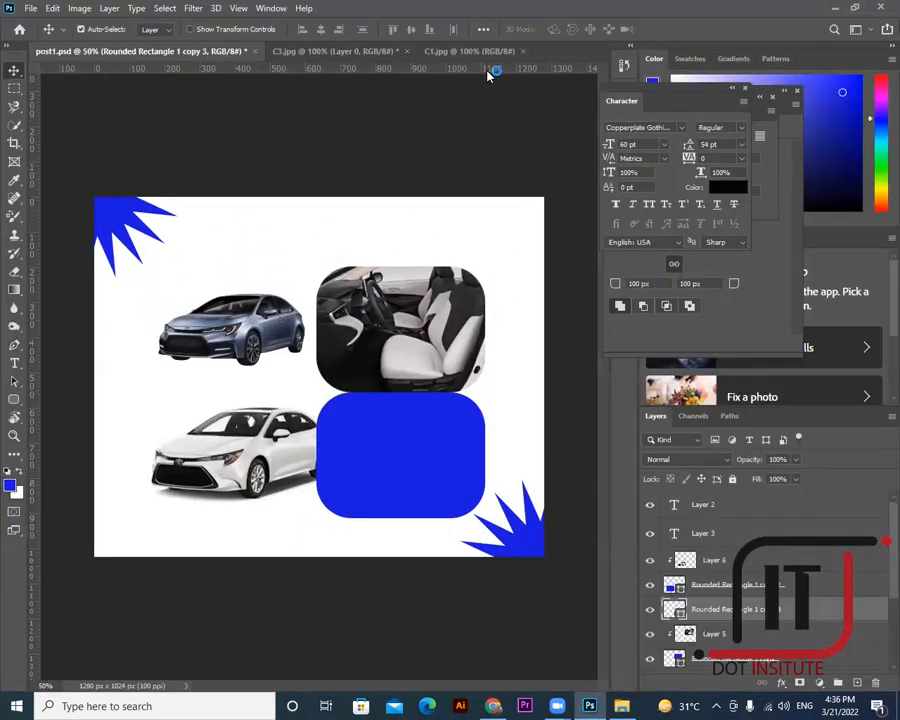
- Convert C1's Background to Layer 0 and drag the interior photo onto post1.psd's bottom-right tile
double_click(722, 501)
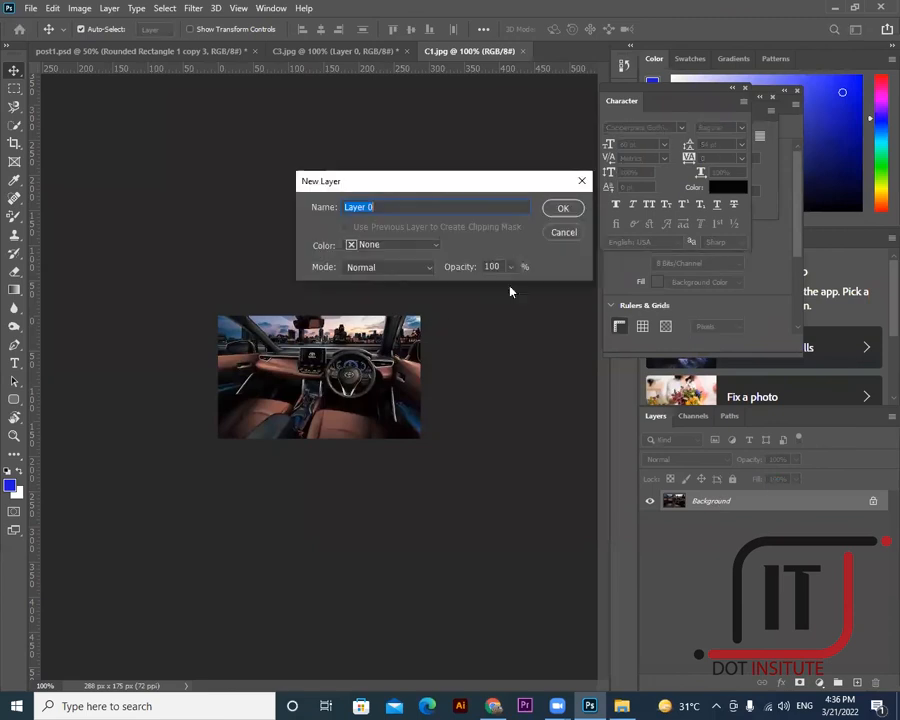
click(560, 206)
click(225, 51)
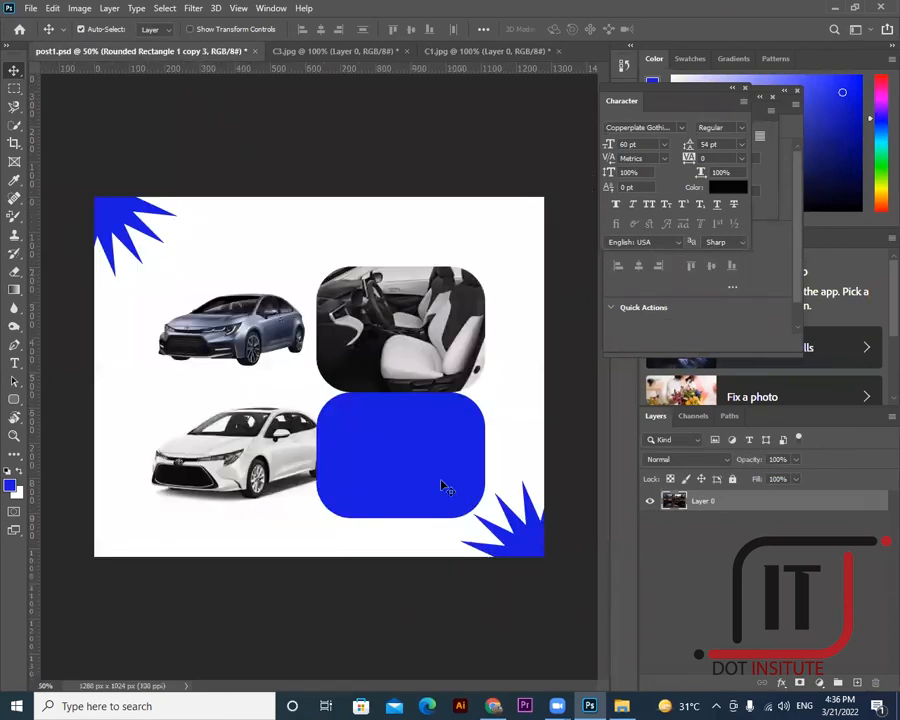
right_click(437, 476)
click(452, 482)
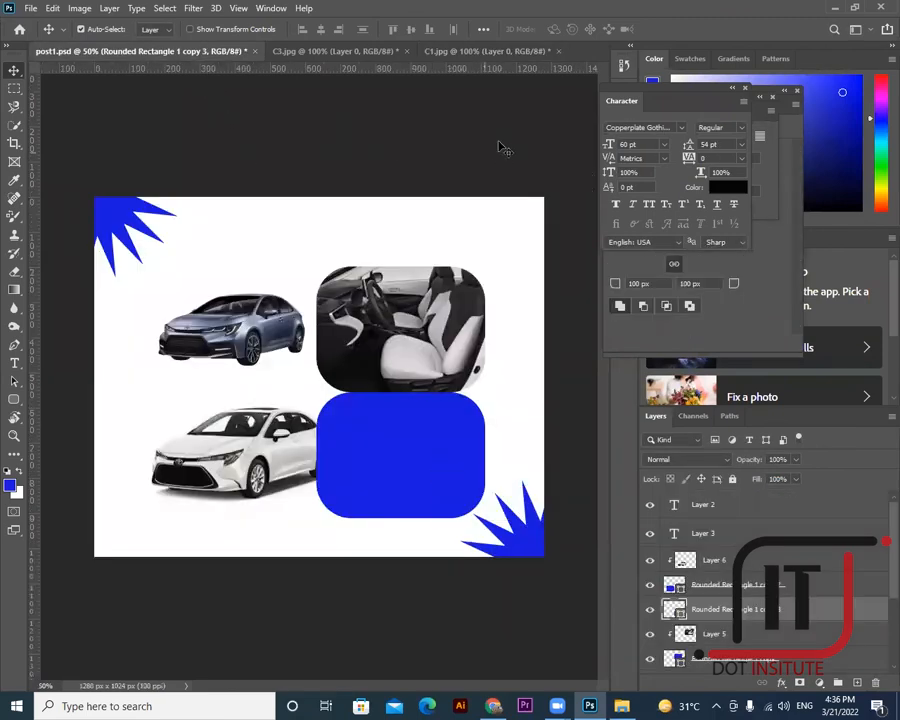
click(460, 51)
drag(320, 376, 413, 422)
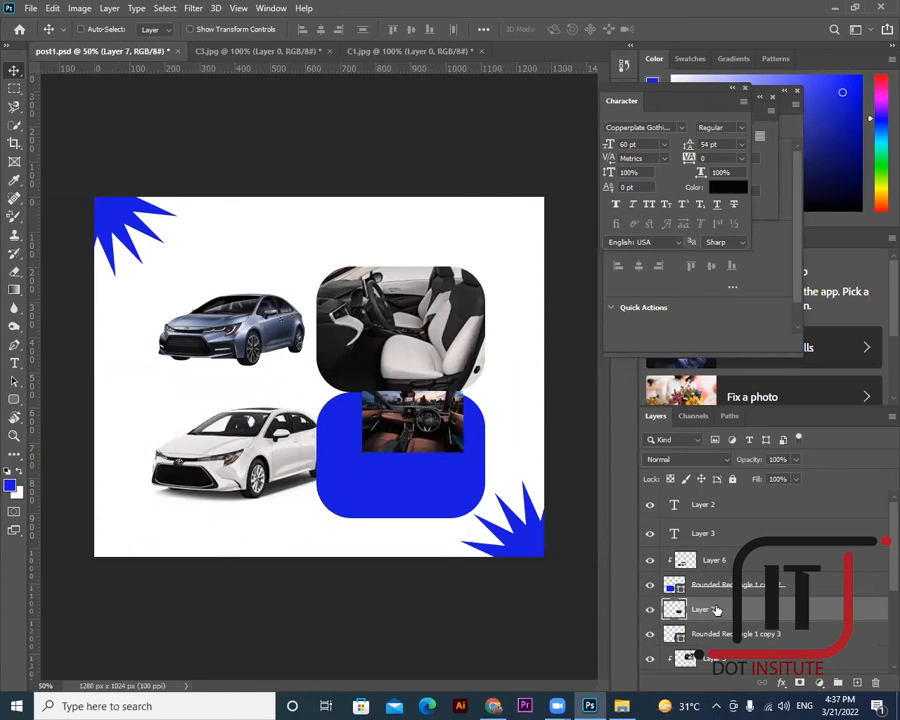
- Clip the C1 interior photo into the bottom-right tile and enlarge it to cover the tile
key(ctrl+alt+g)
drag(407, 421, 363, 425)
key(ctrl+t)
drag(451, 477, 522, 518)
drag(349, 416, 313, 390)
drag(413, 465, 407, 463)
key(Return)
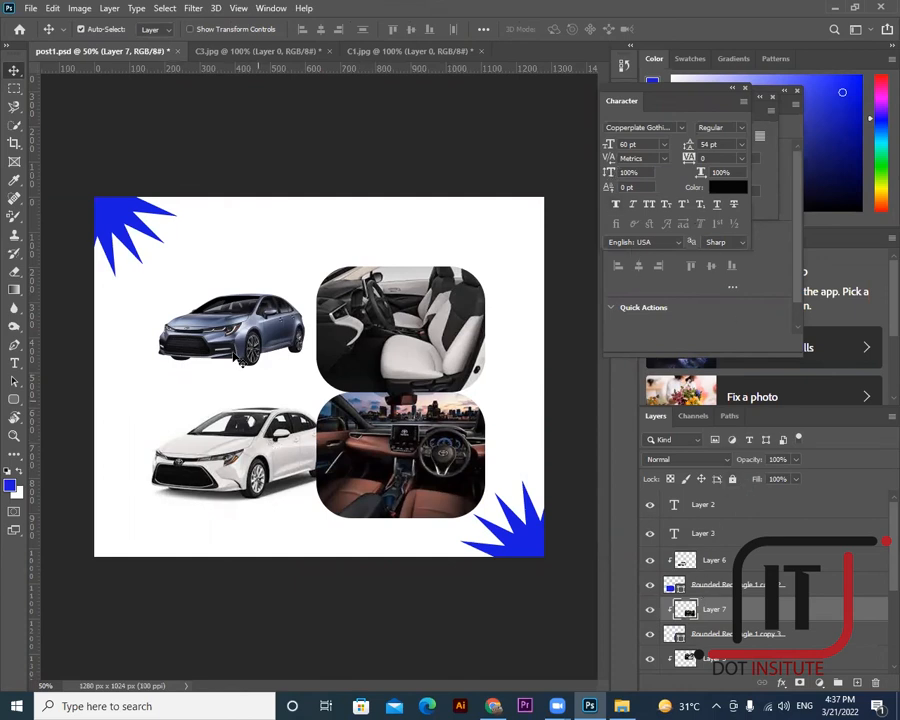
- Select the Rounded Rectangle 1 tile layer beneath the top-left car
right_click(242, 328)
click(268, 331)
right_click(242, 328)
click(262, 343)
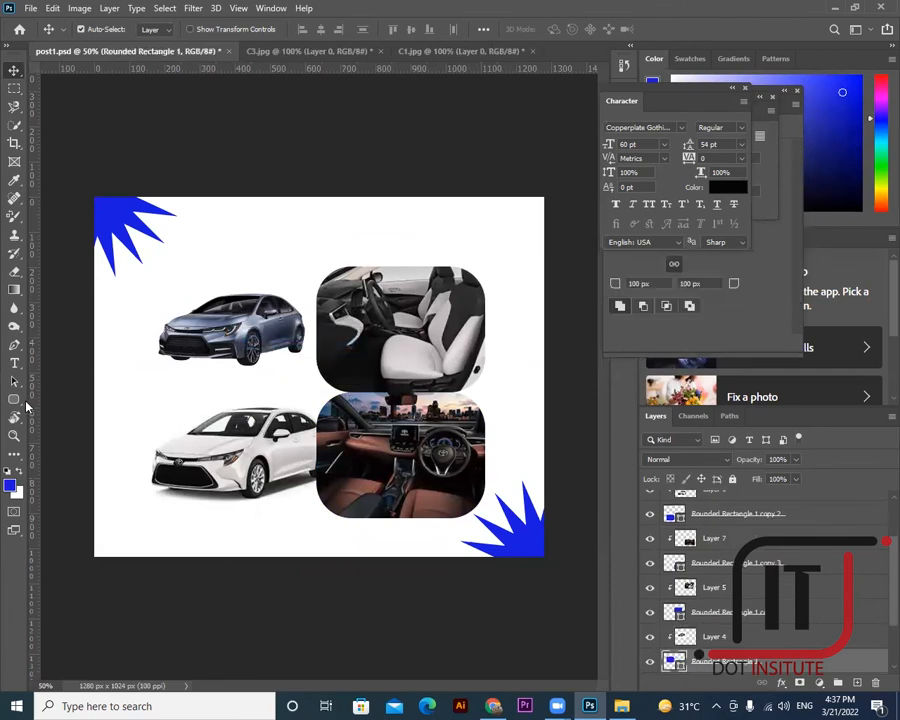
- Give the top-left tile a blue solid stroke of about 12.58 pt
click(14, 399)
click(207, 30)
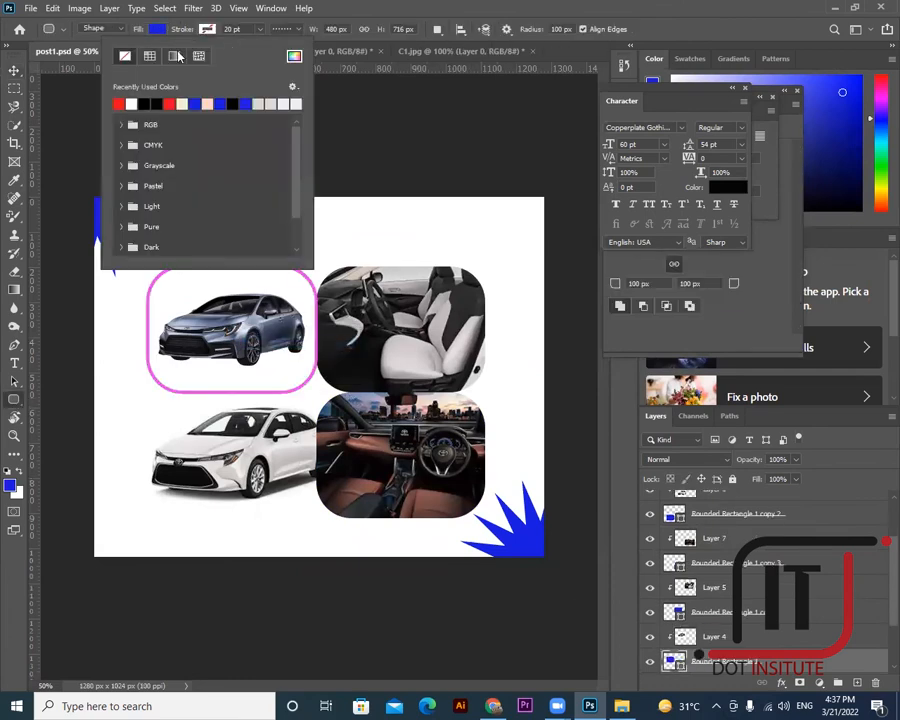
click(196, 104)
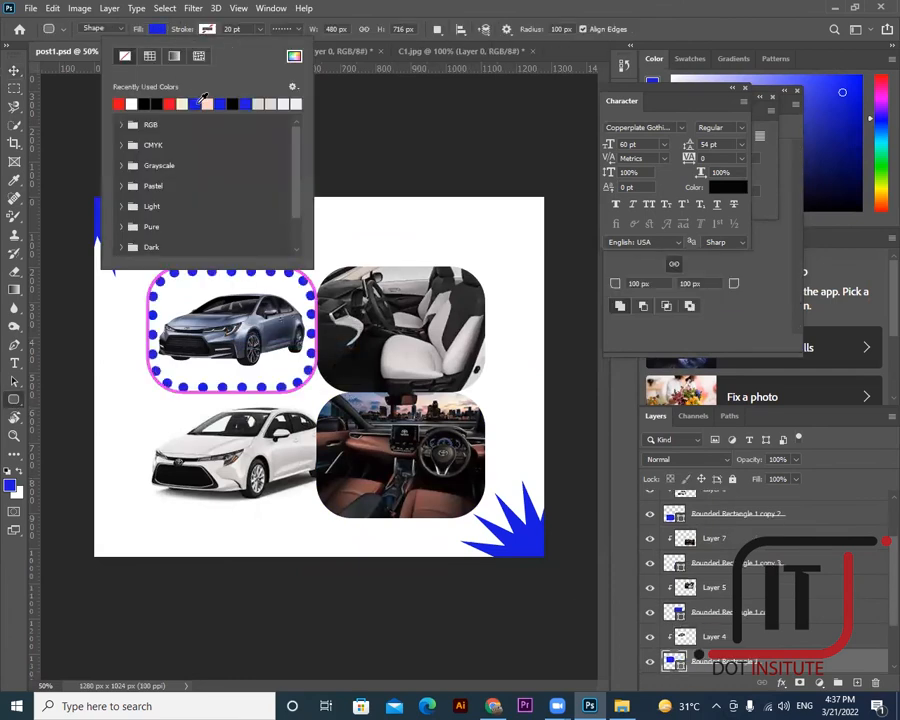
click(285, 29)
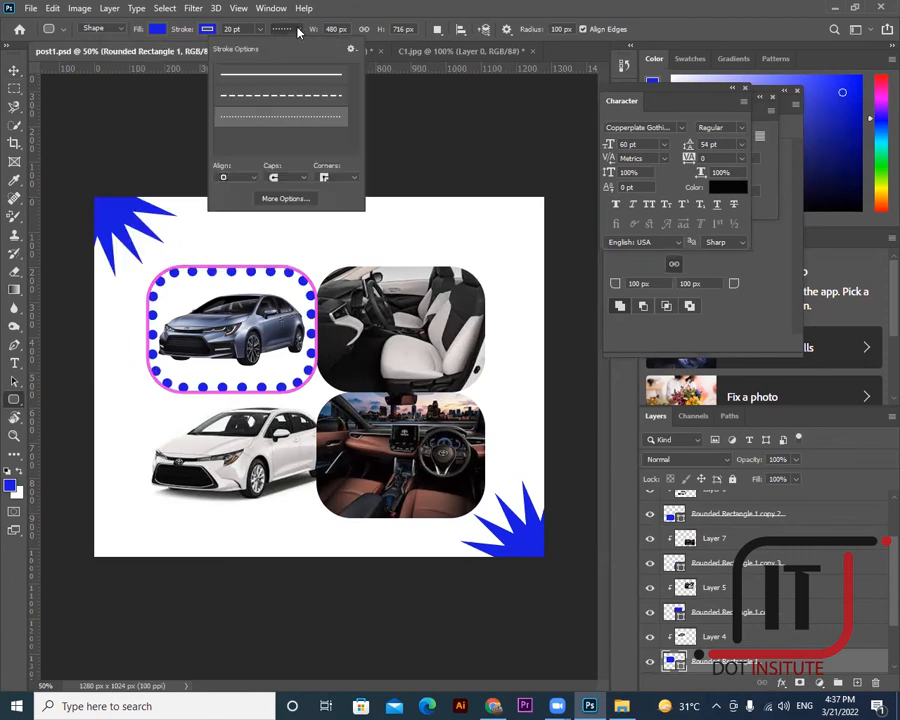
click(282, 80)
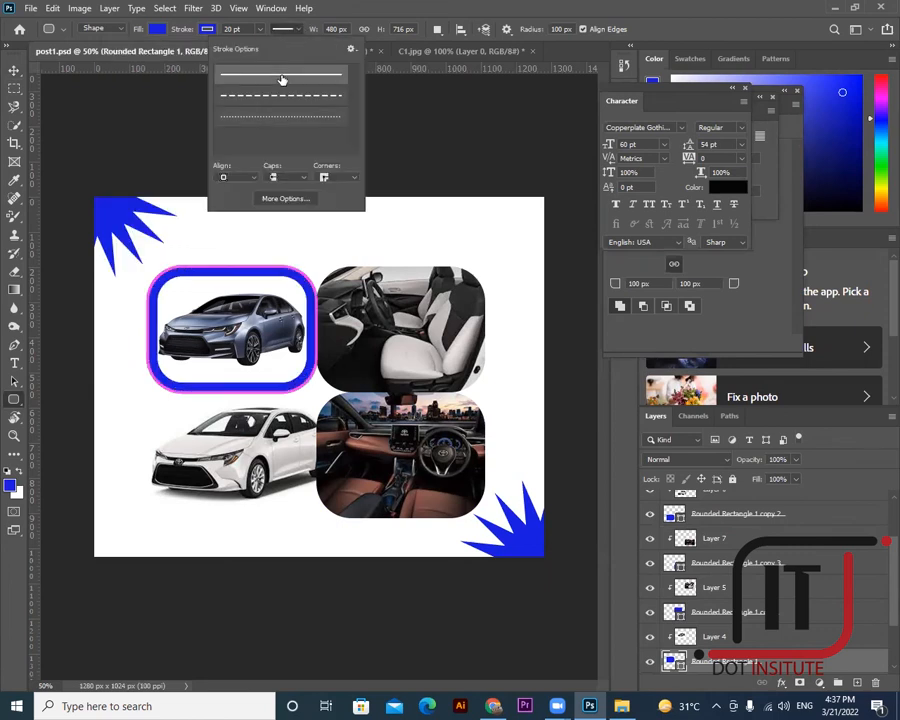
click(258, 31)
drag(253, 44, 252, 45)
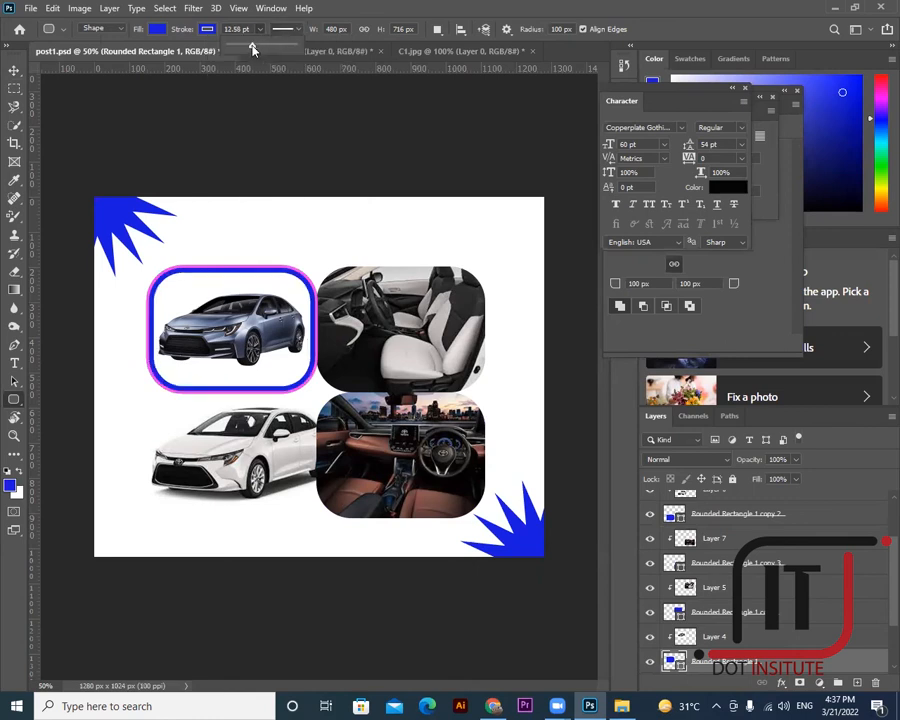
click(15, 71)
- Reselect Rounded Rectangle 1 and commit its stroke width at 12 pt
right_click(302, 318)
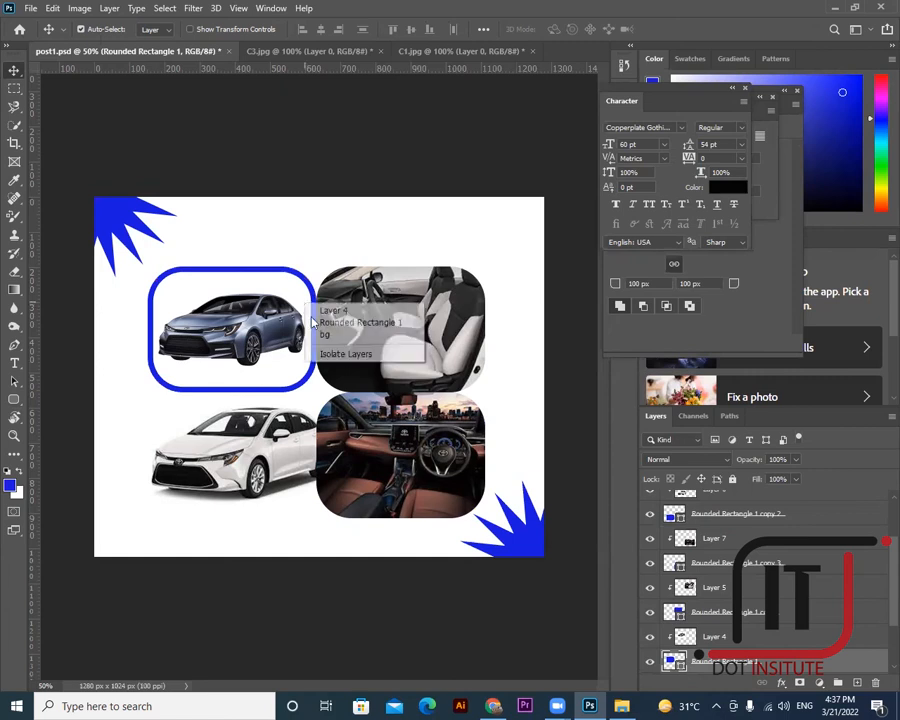
click(350, 316)
key(u)
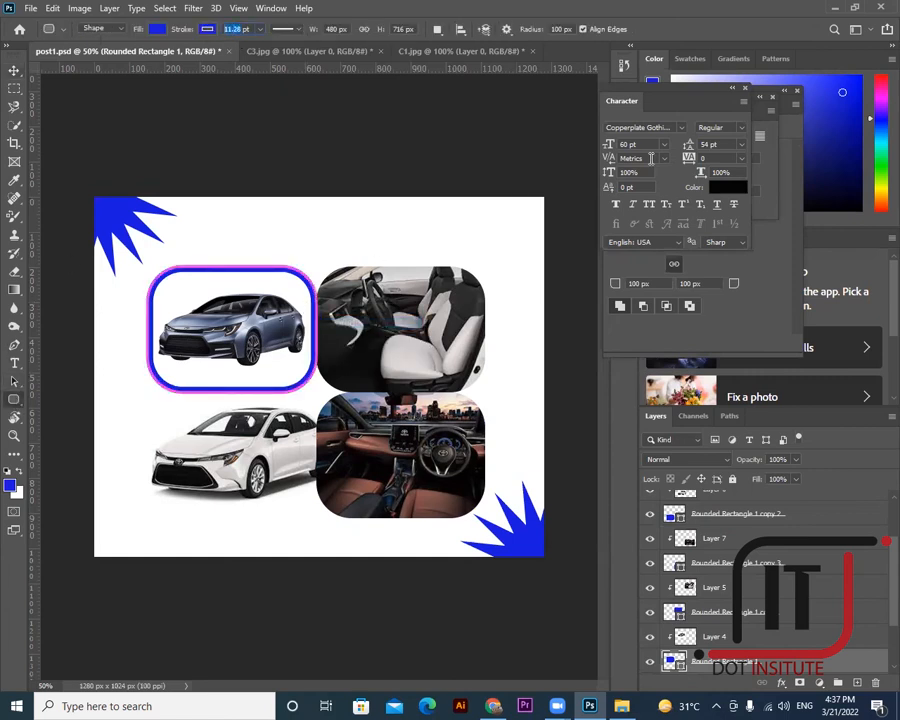
key(Return)
click(15, 72)
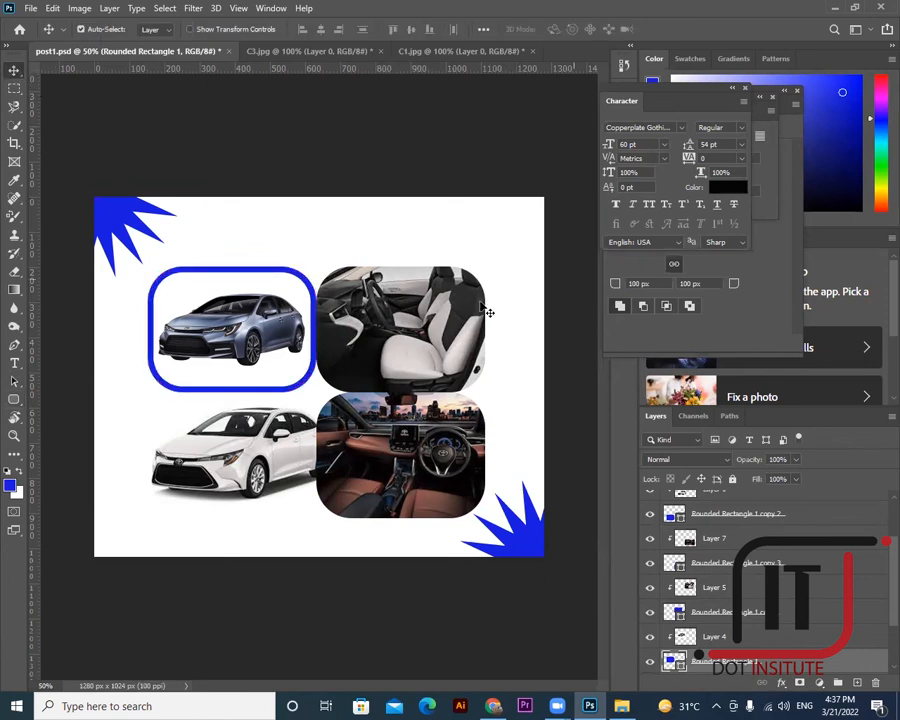
- Give the seat tile (Rounded Rectangle 1 copy) a blue, solid 12 pt stroke
right_click(437, 339)
click(482, 356)
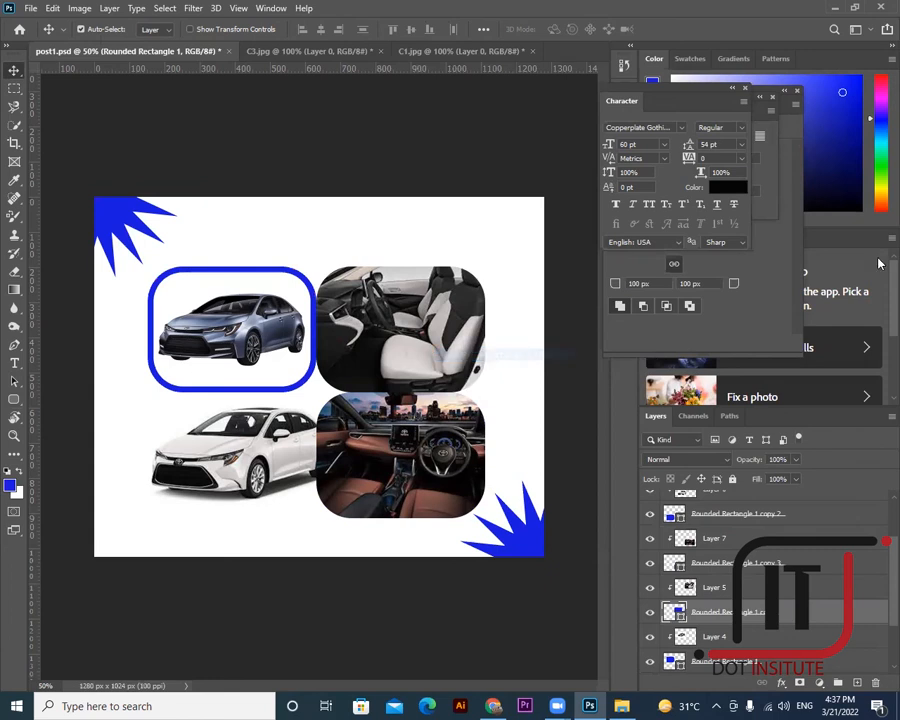
click(14, 399)
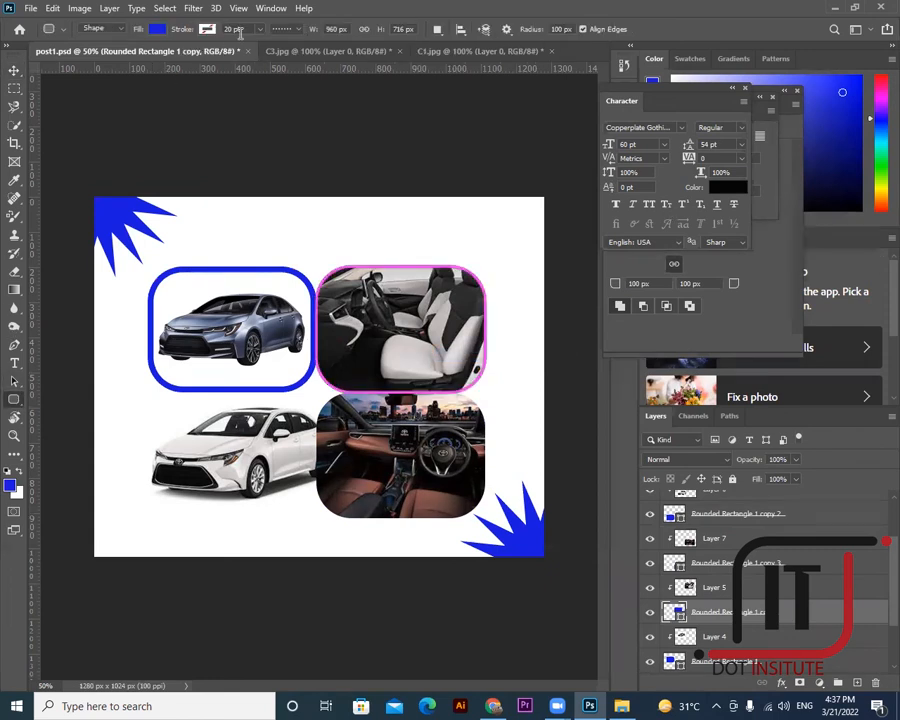
click(204, 29)
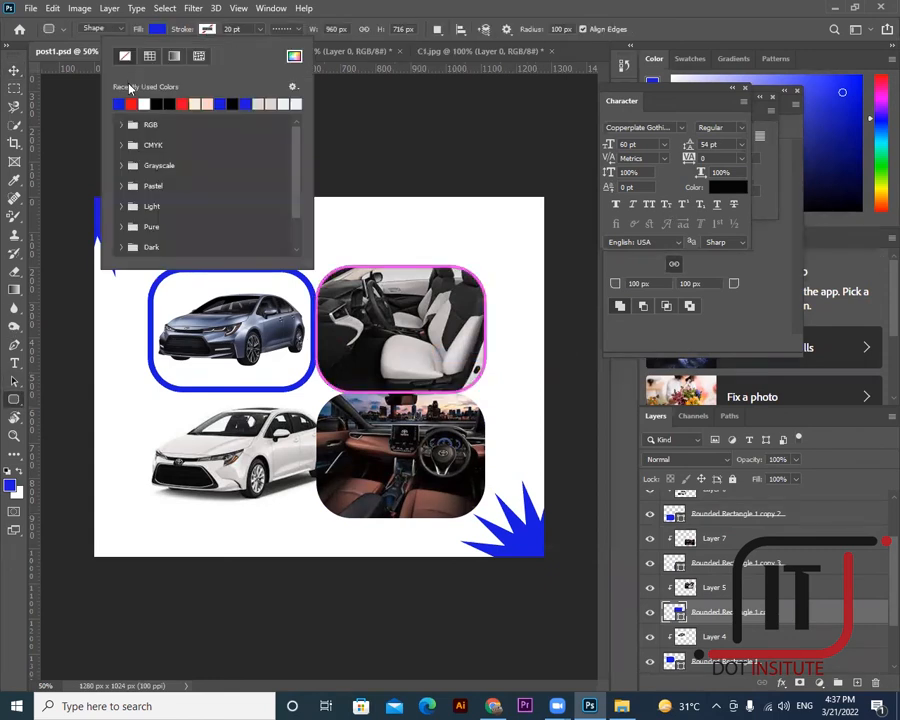
click(156, 57)
drag(233, 30, 209, 30)
text(1)
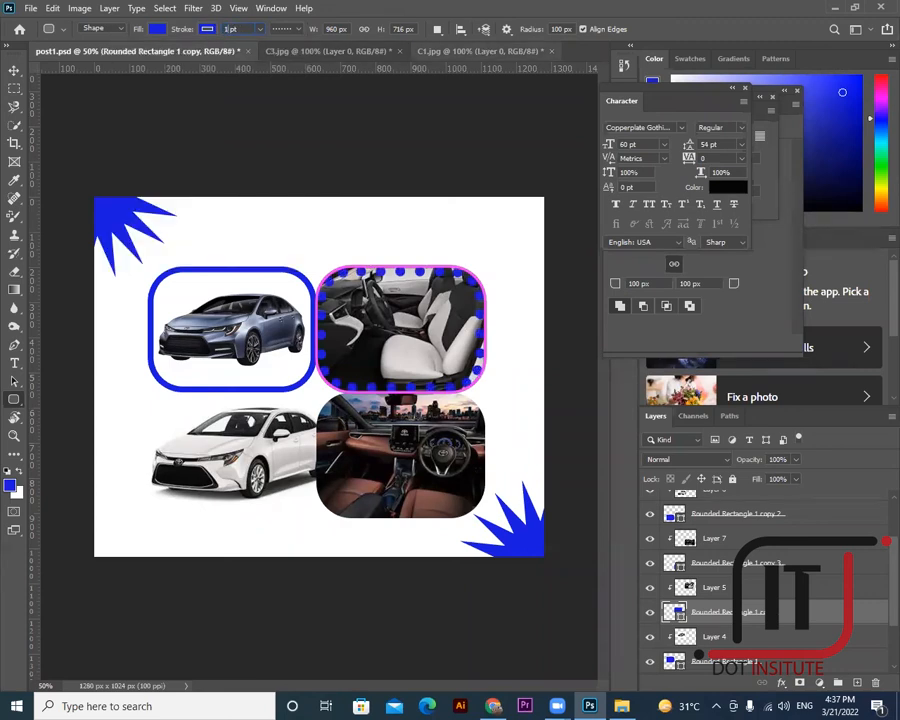
text(2)
key(Return)
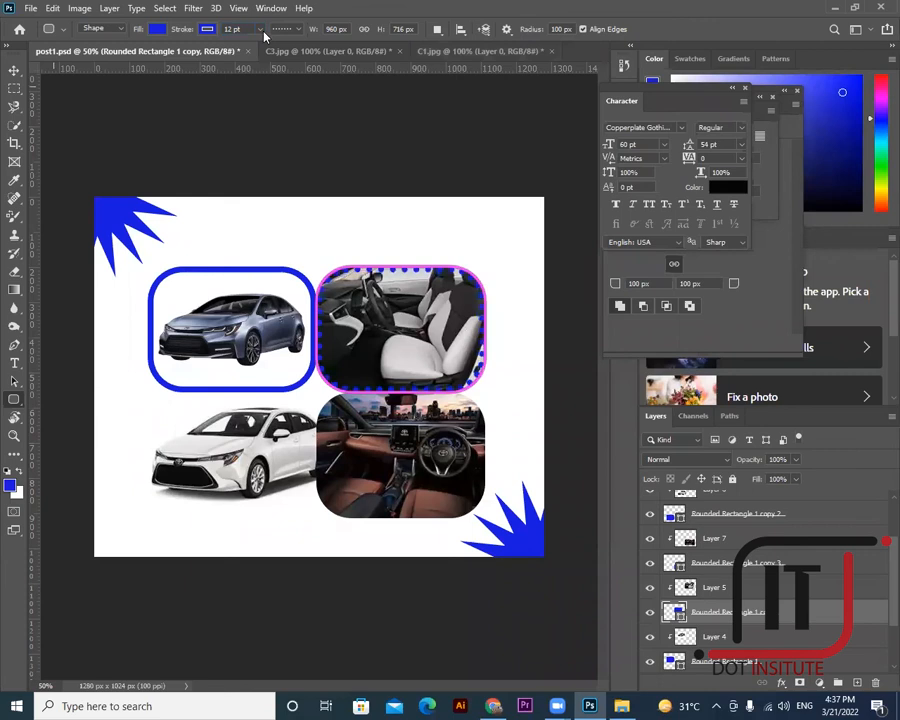
click(302, 33)
click(282, 54)
key(v)
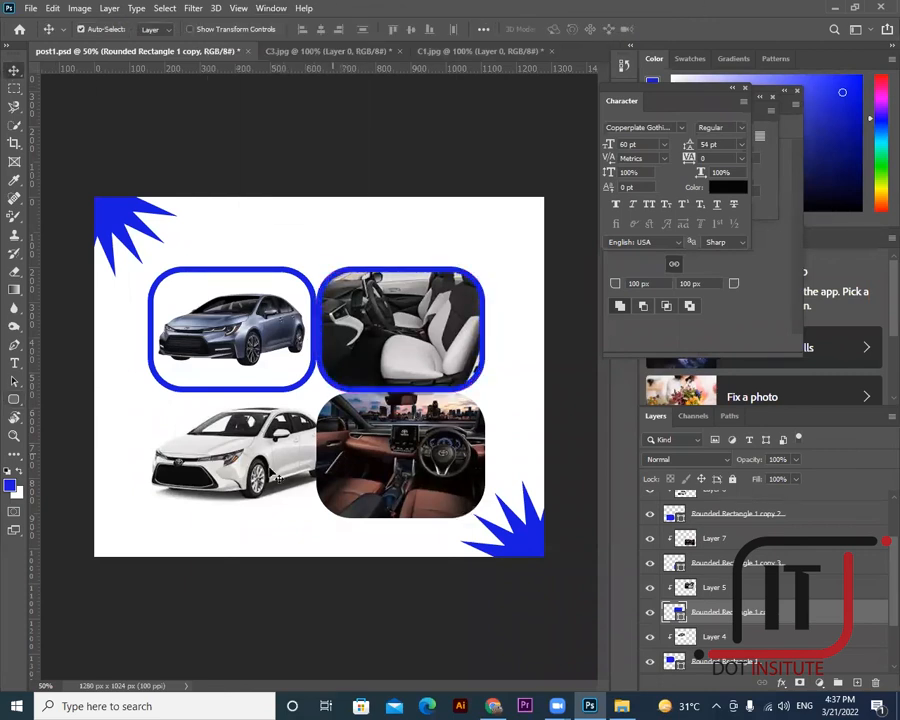
right_click(272, 472)
- Give the white car's frame a blue, solid 12 pt stroke
click(303, 491)
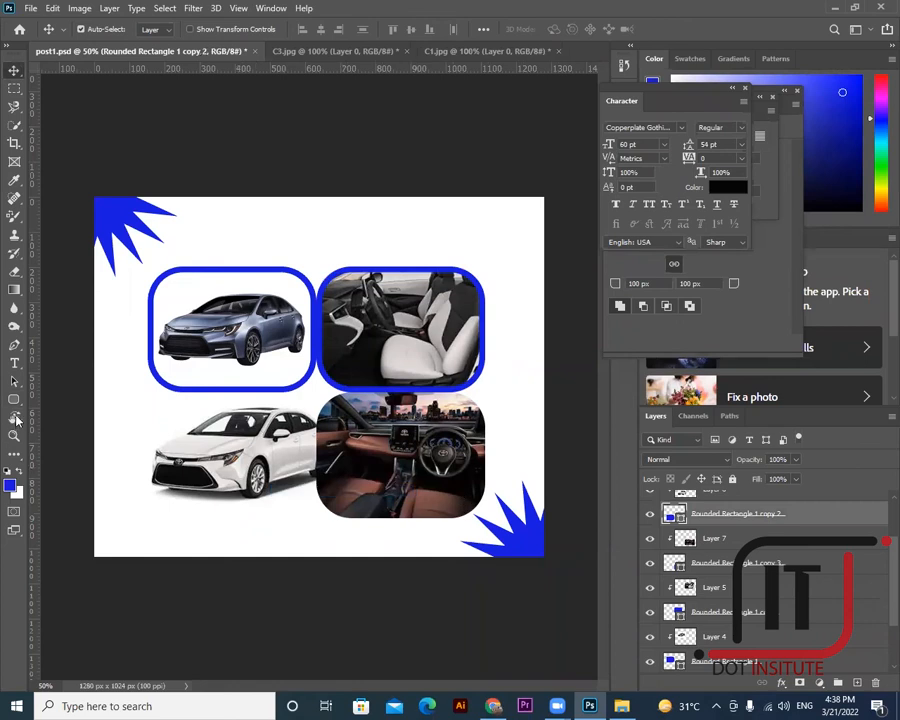
key(u)
click(206, 30)
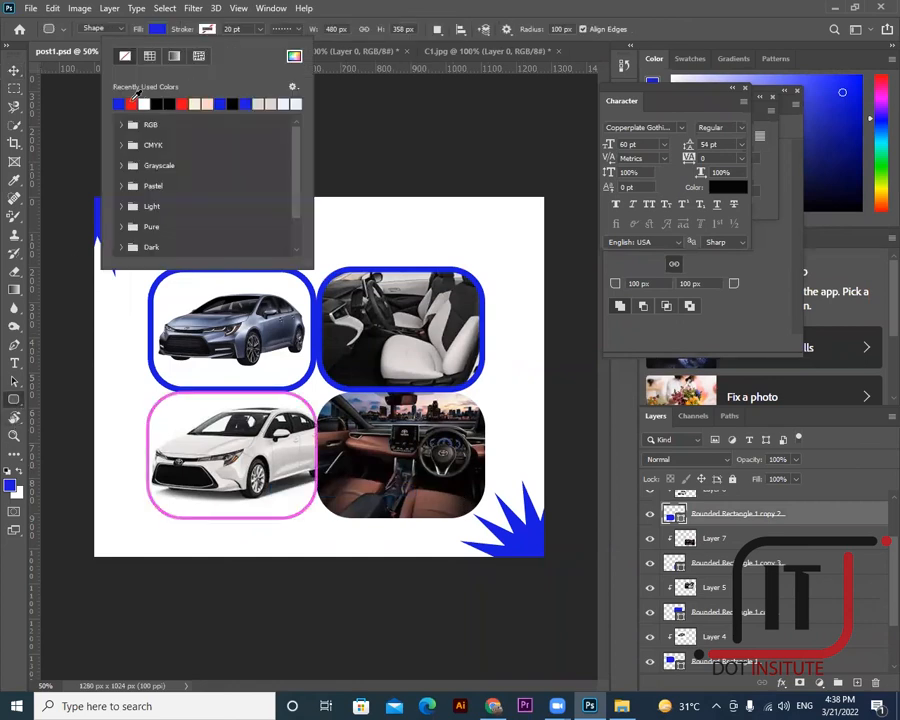
click(120, 102)
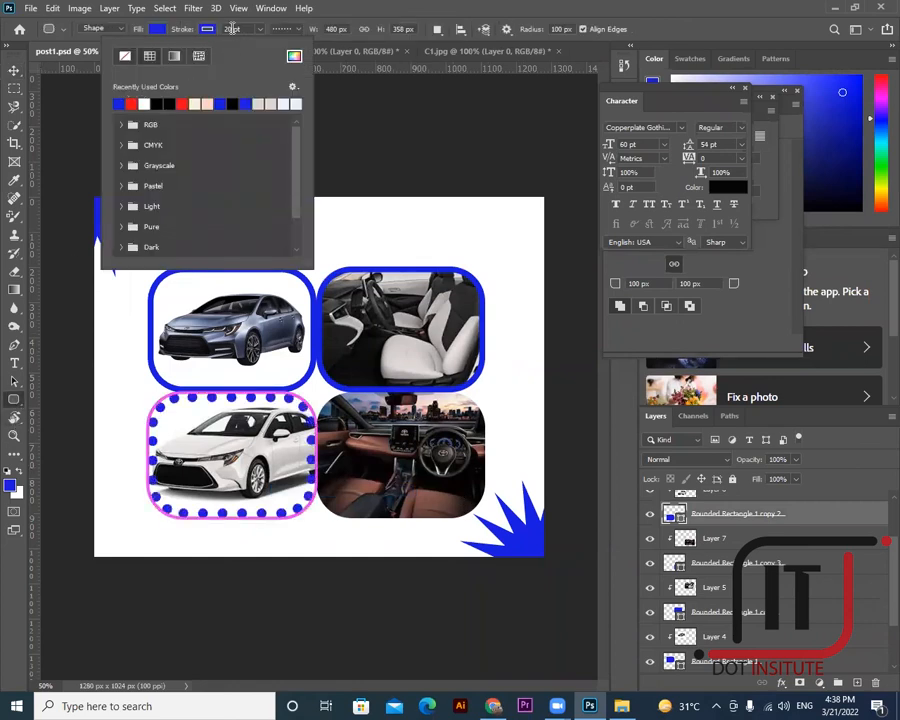
click(232, 29)
text(12)
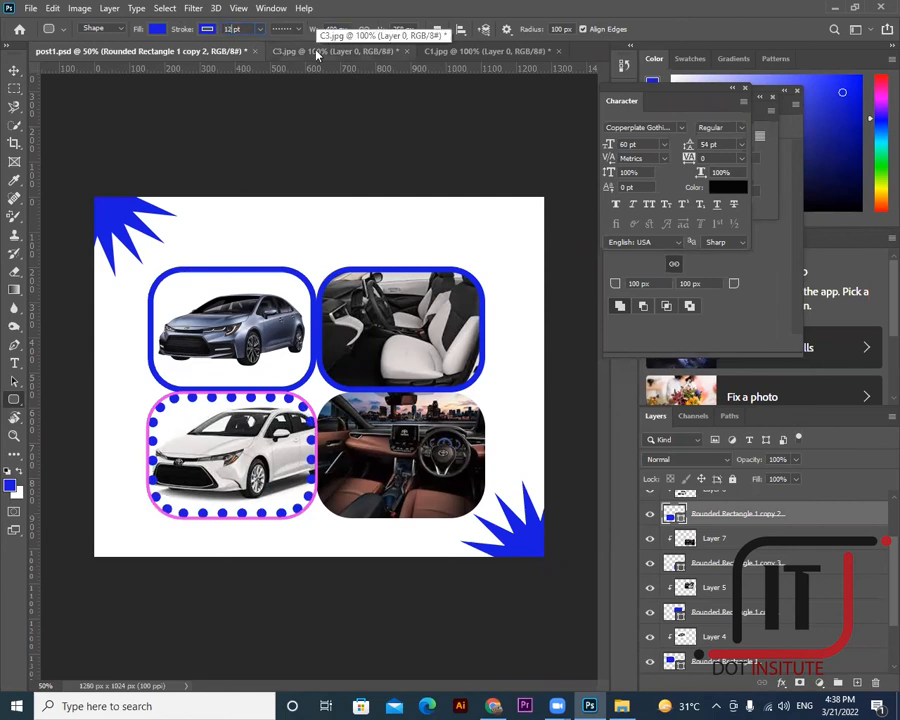
key(Return)
click(296, 34)
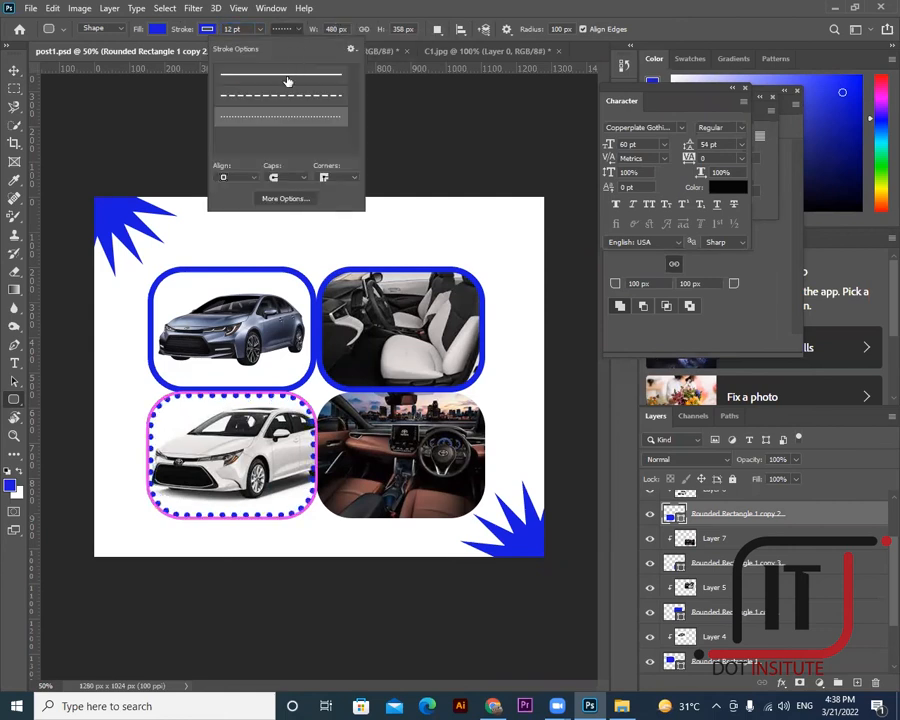
click(288, 78)
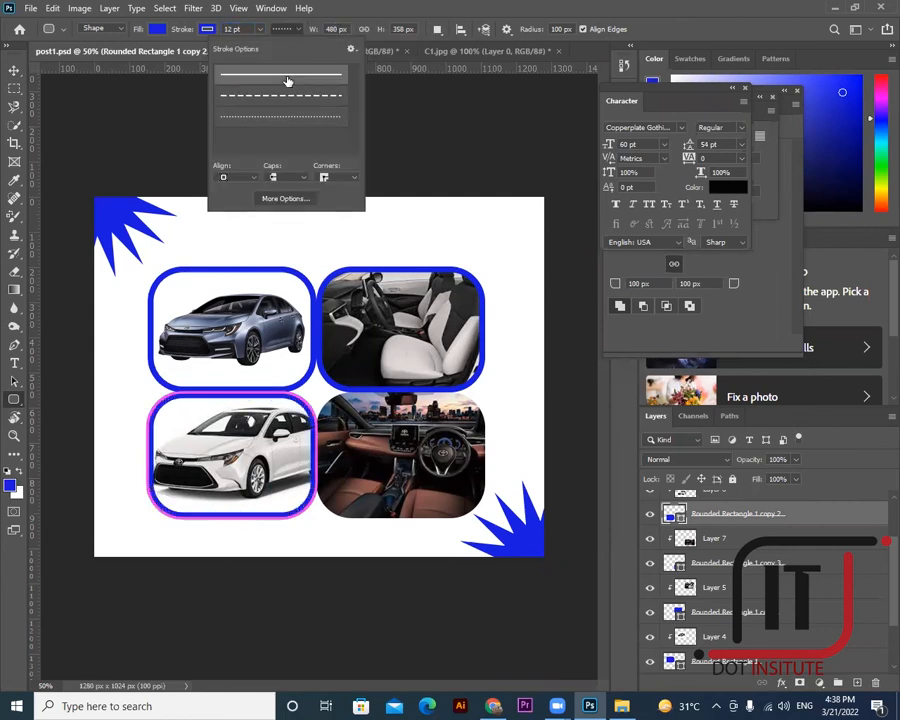
click(14, 70)
- Give the interior photo's frame a blue, solid stroke, keeping the 20 pt width
right_click(407, 448)
click(443, 465)
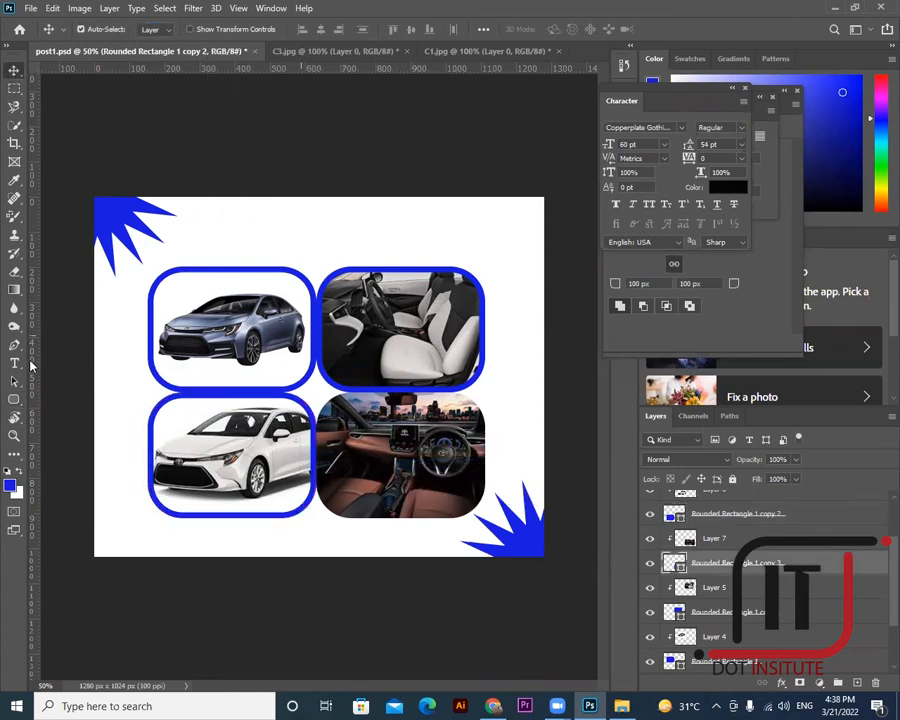
key(u)
click(205, 29)
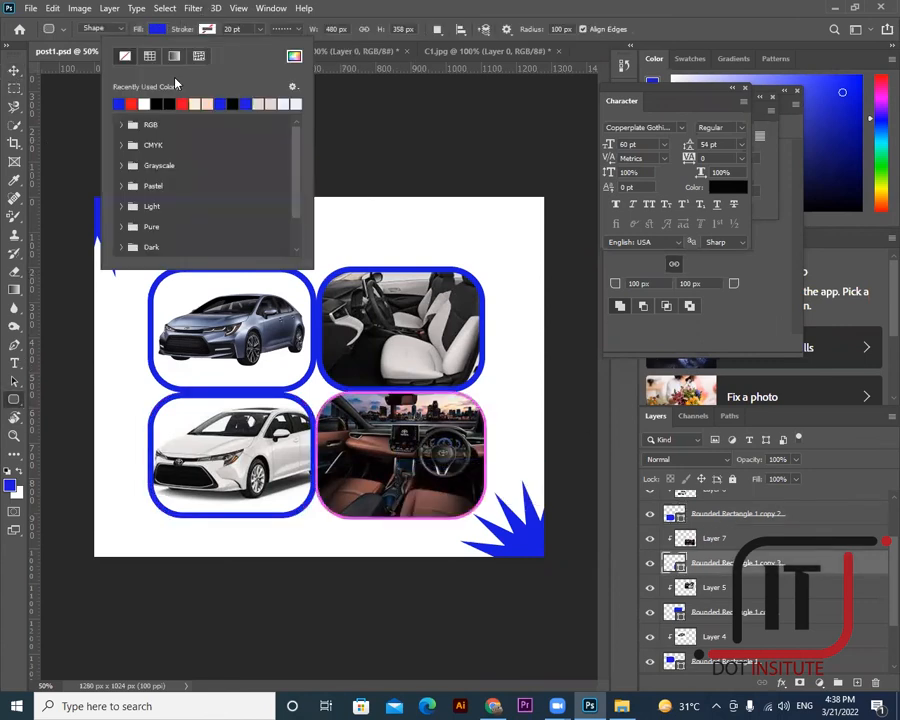
click(123, 102)
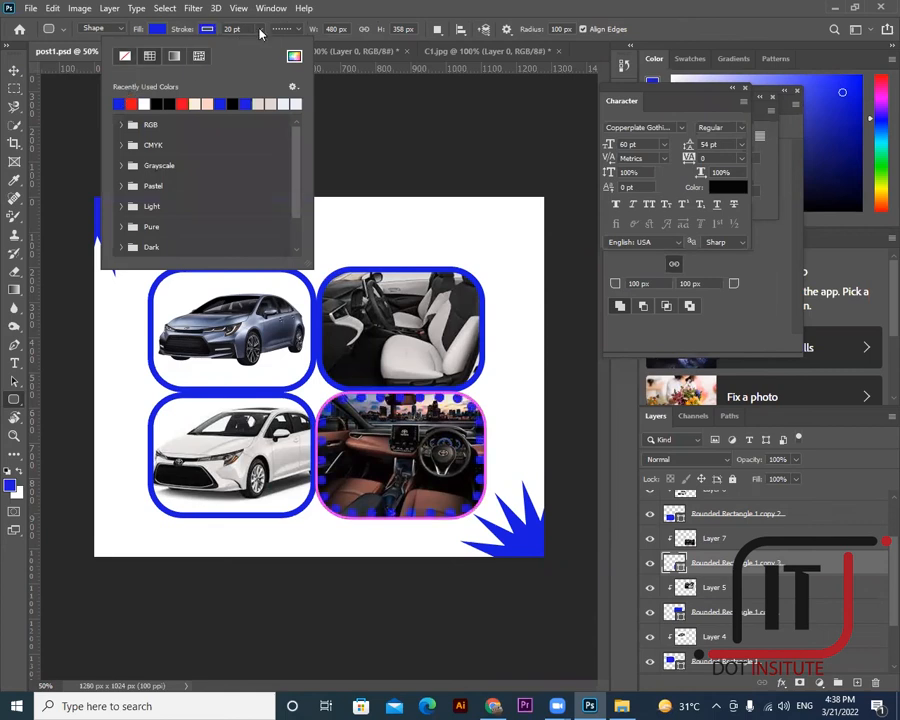
click(260, 30)
click(254, 30)
click(259, 31)
click(228, 30)
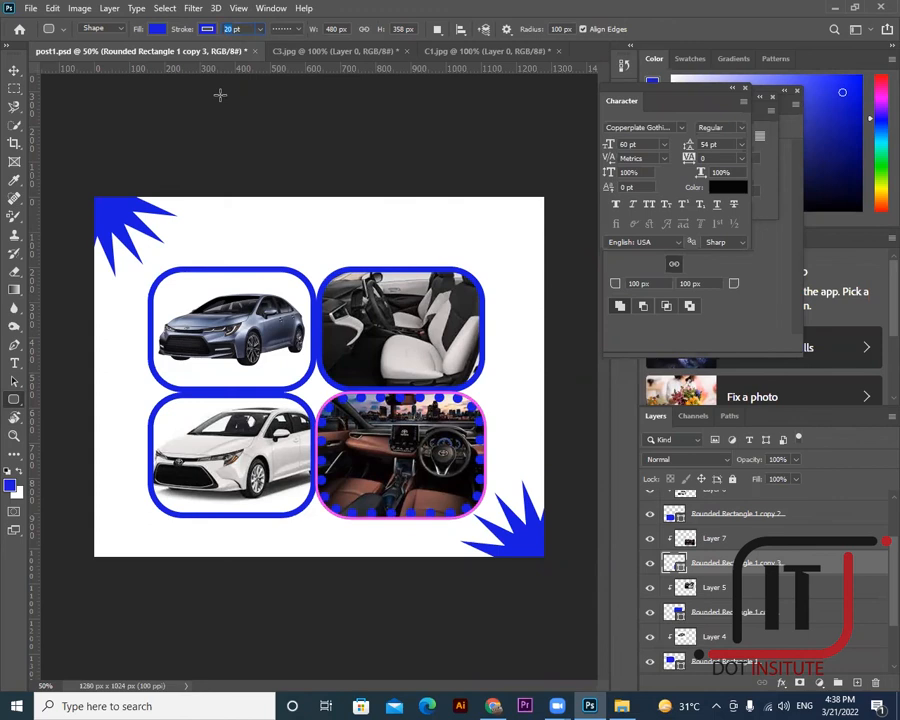
click(299, 30)
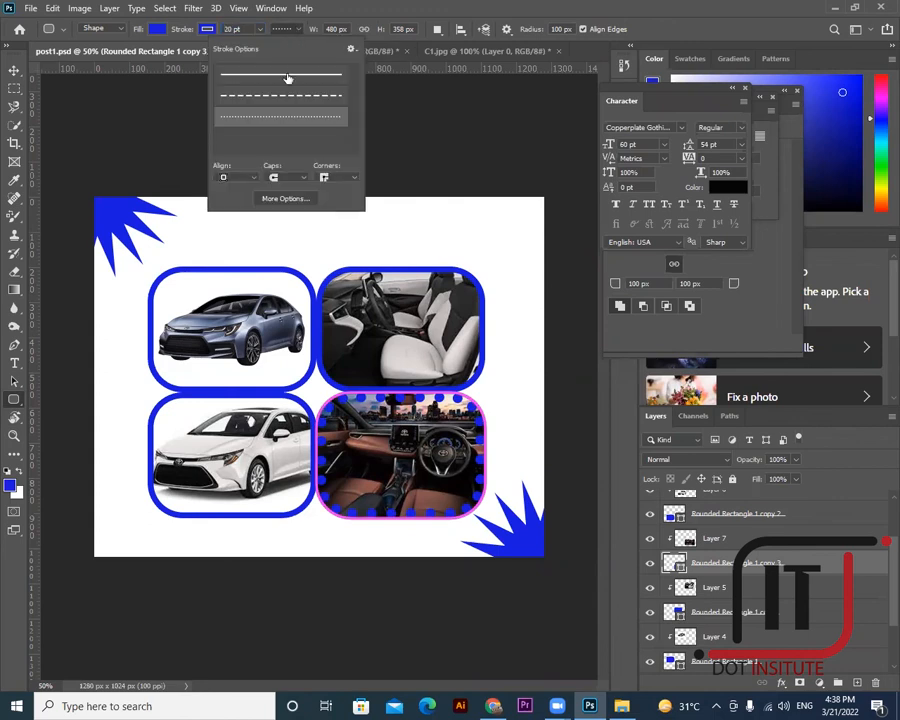
click(285, 78)
click(15, 68)
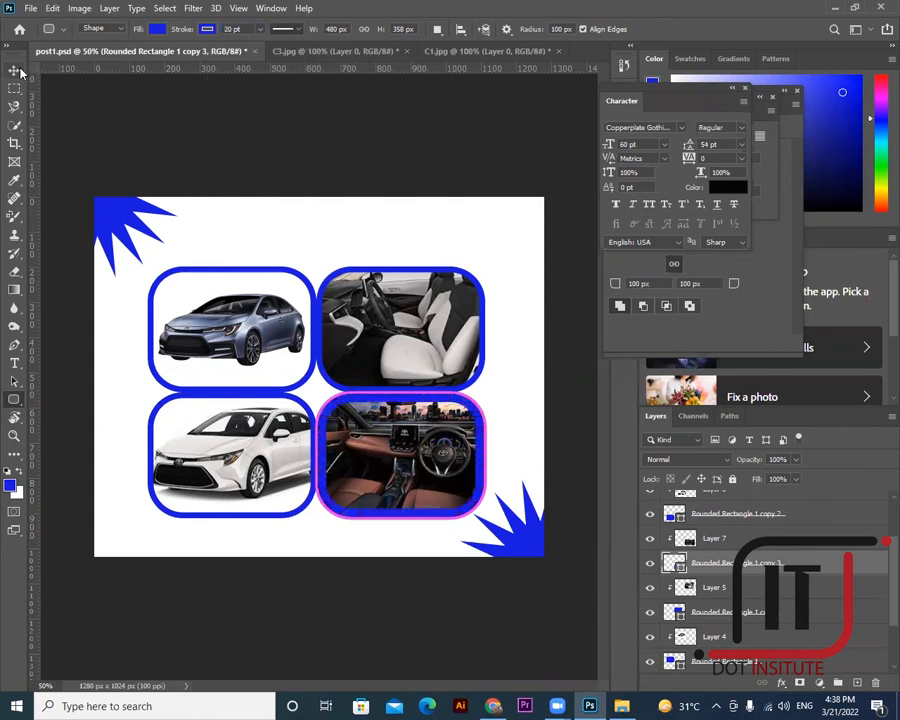
click(15, 68)
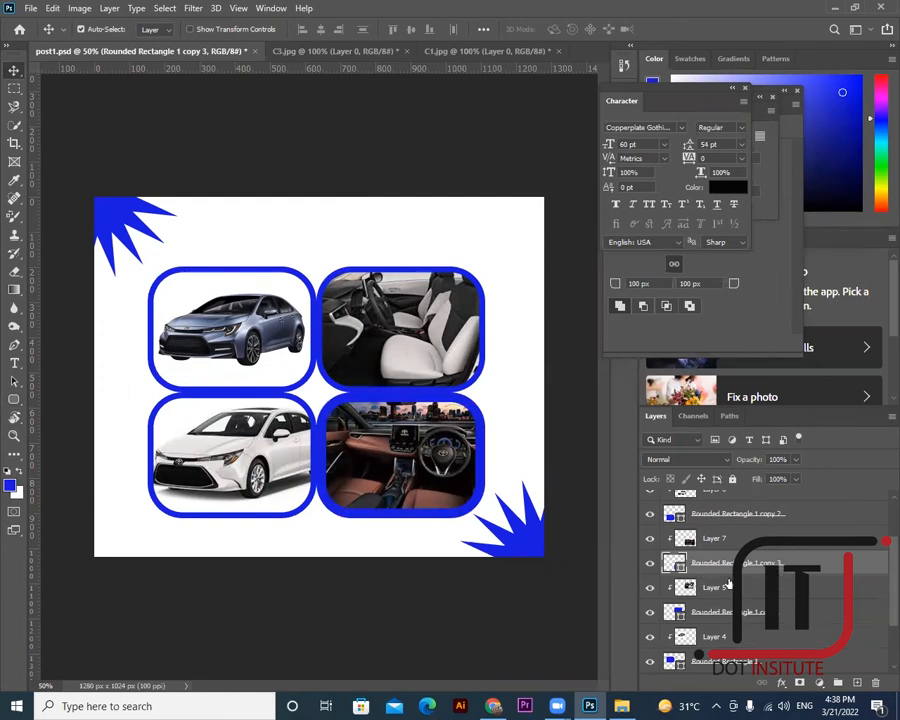
- Adjust the interior frame's stroke width, then select the top-left car photo layer
right_click(486, 458)
click(510, 476)
click(13, 400)
click(228, 29)
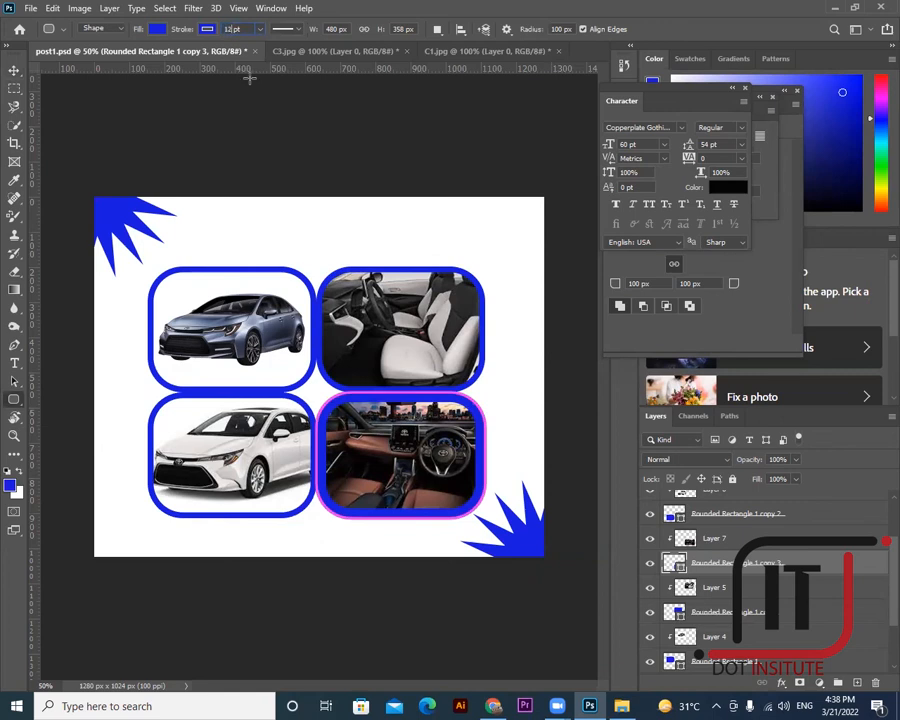
click(14, 70)
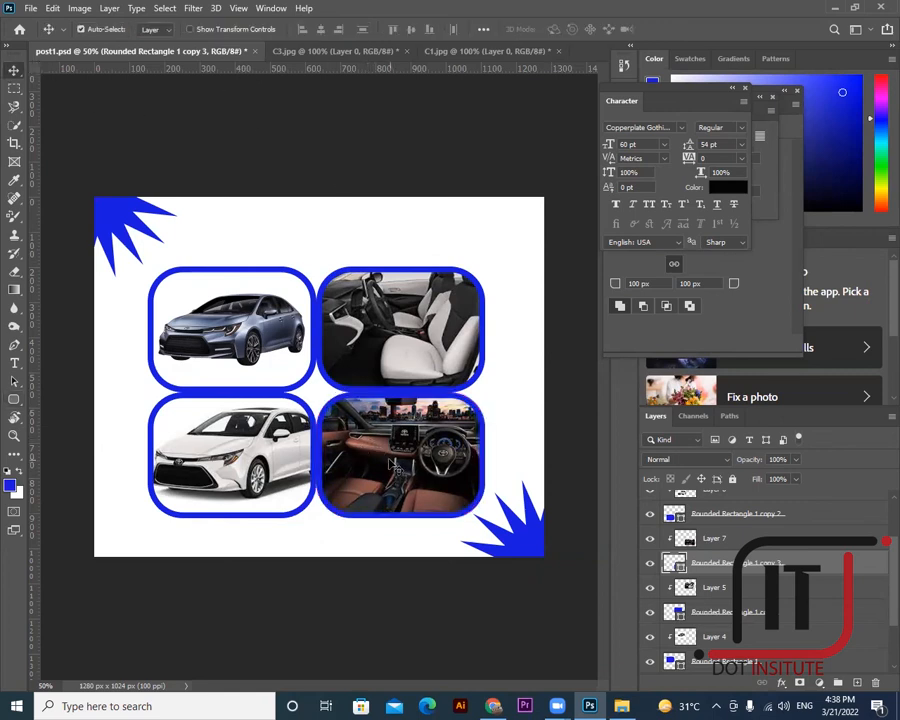
right_click(211, 334)
click(230, 331)
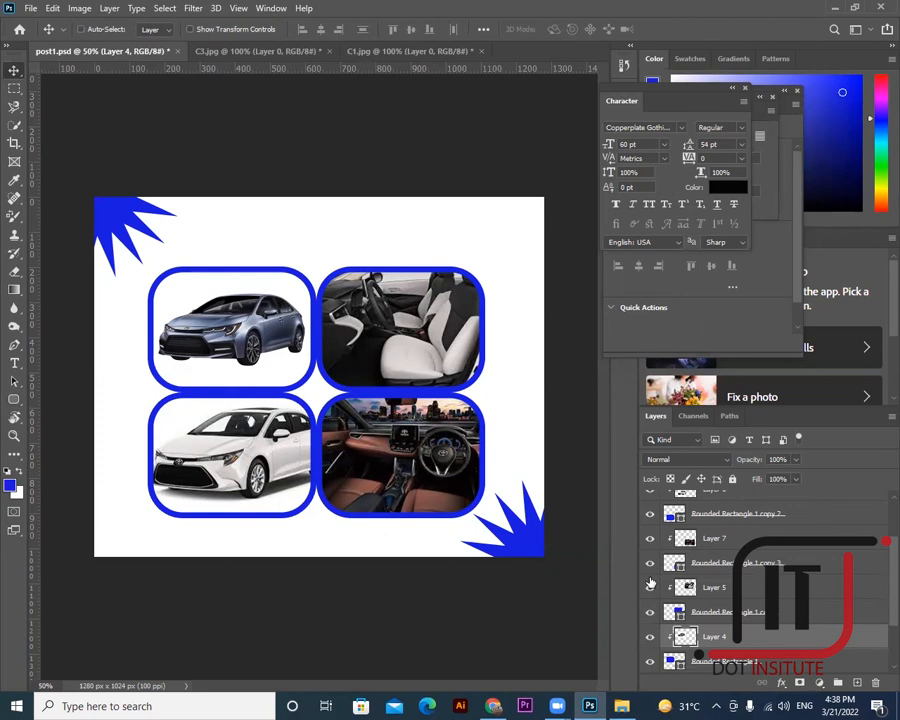
- Move the top-left car tile up-left and the seat tile up-right, each with its frame
shift+click(724, 661)
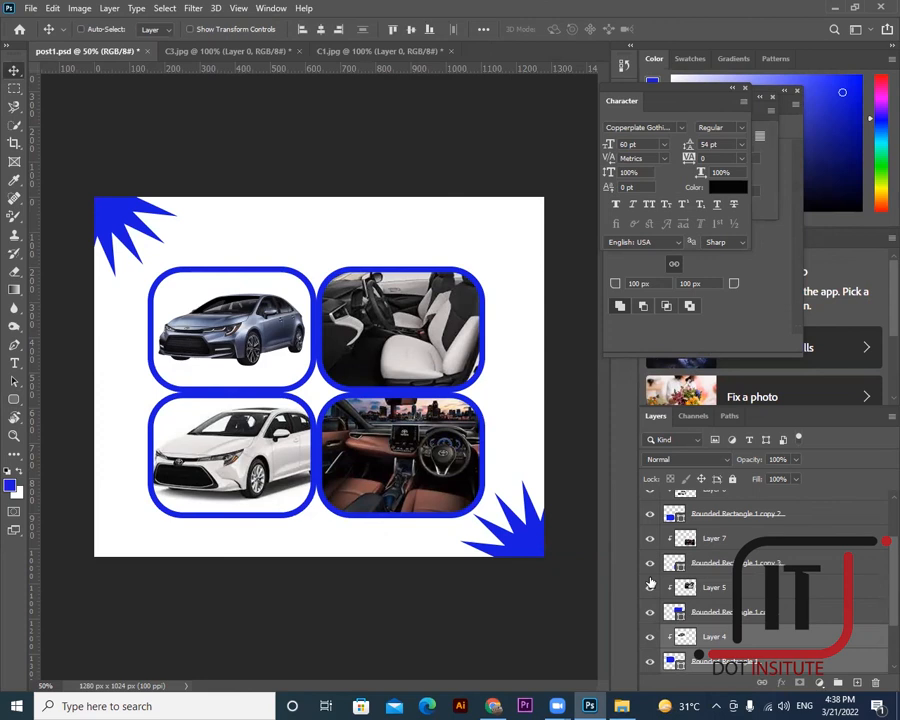
mouse_move(268, 358)
mouse_down()
mouse_move(264, 287)
mouse_move(245, 289)
mouse_move(262, 319)
mouse_move(295, 335)
mouse_move(245, 346)
mouse_move(255, 349)
mouse_up()
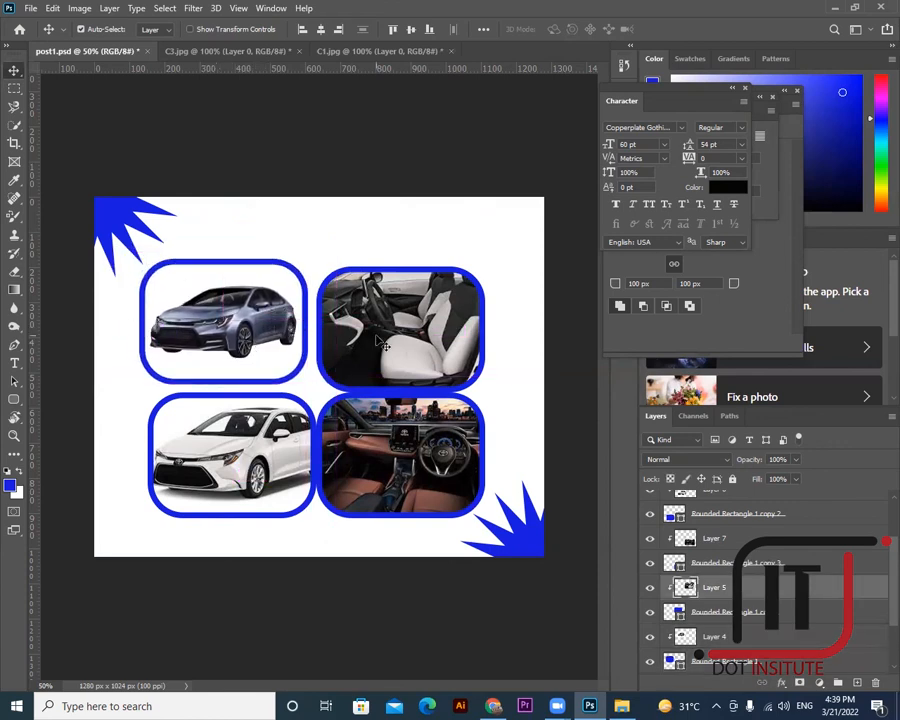
click(380, 343)
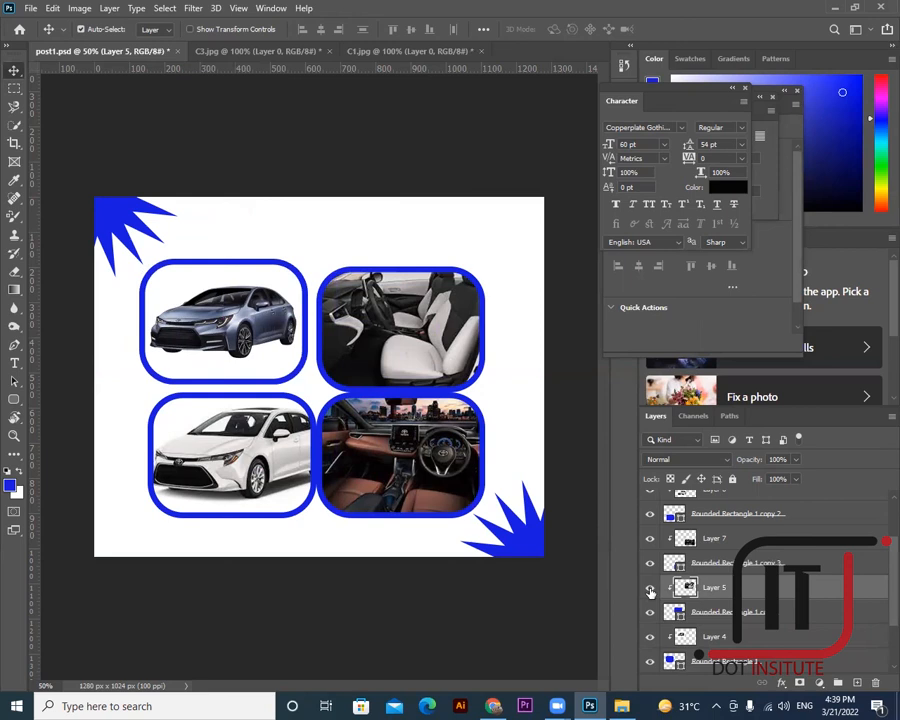
key(alt+[)
click(720, 593)
shift+click(688, 610)
drag(361, 369, 372, 333)
- Reposition the interior photo, nudge the interior tile up with its frame, then select the white car photo
click(690, 540)
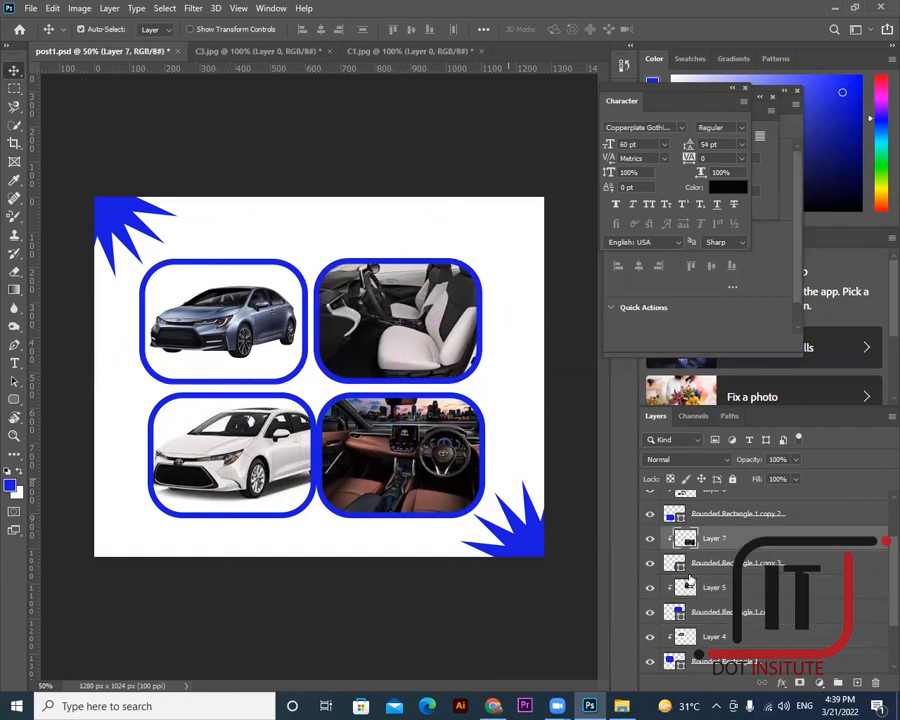
drag(445, 415, 398, 455)
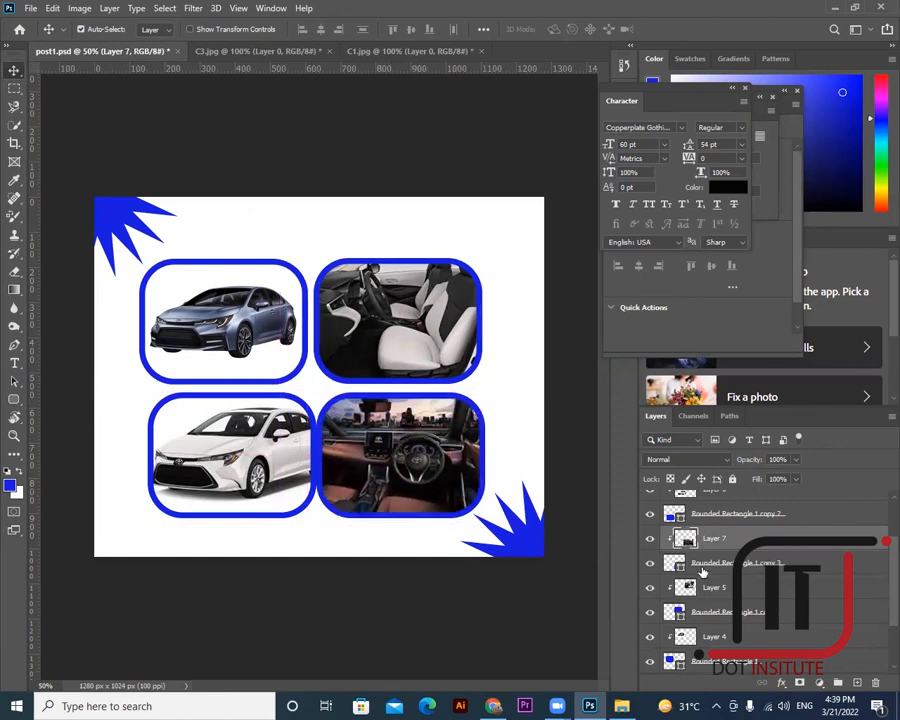
shift+click(708, 565)
mouse_move(431, 486)
mouse_down()
mouse_move(438, 478)
mouse_move(427, 480)
mouse_up()
click(690, 491)
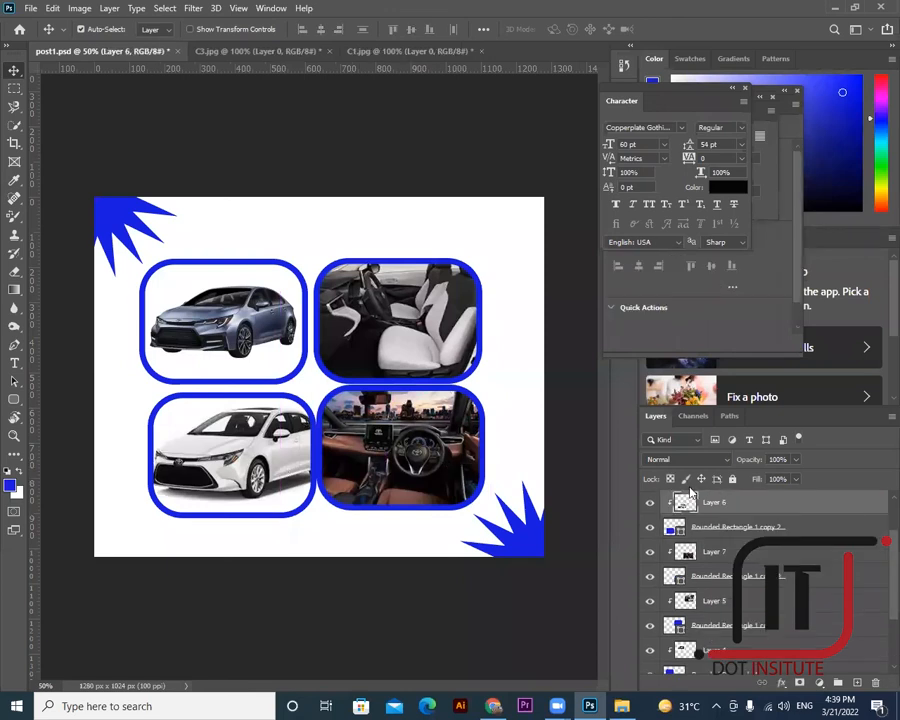
click(713, 529)
click(708, 505)
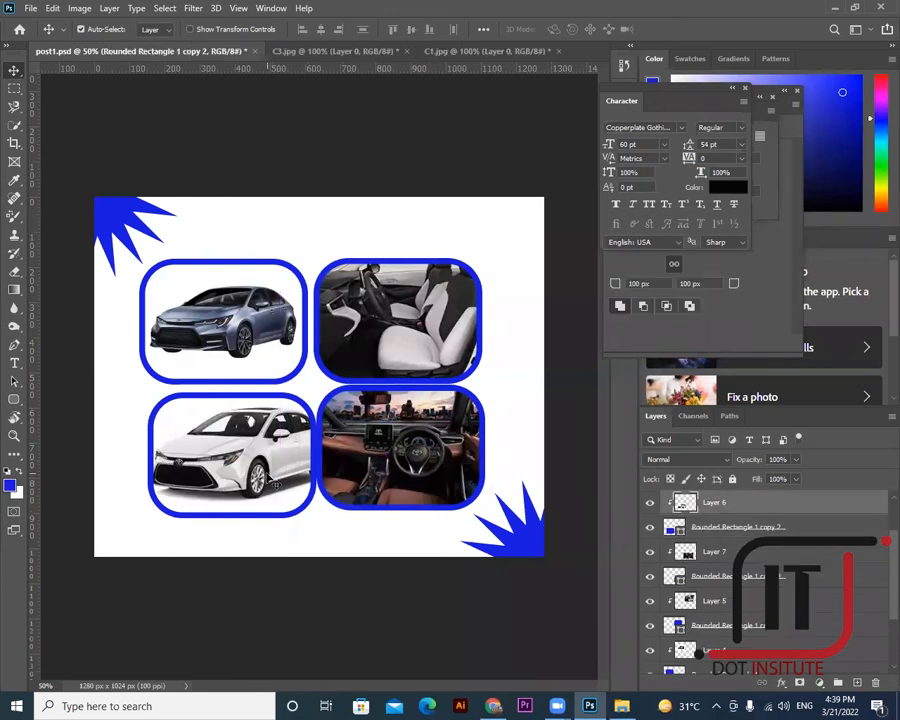
- Move the white car tile and its frame up-left, lining it up with the tile above
shift+click(708, 536)
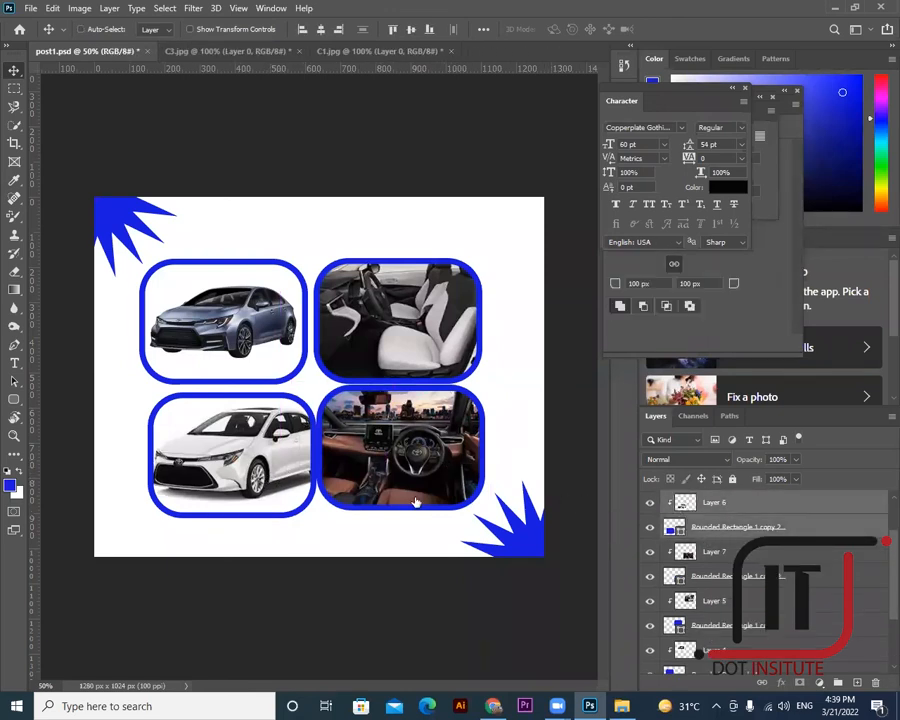
drag(241, 483, 234, 477)
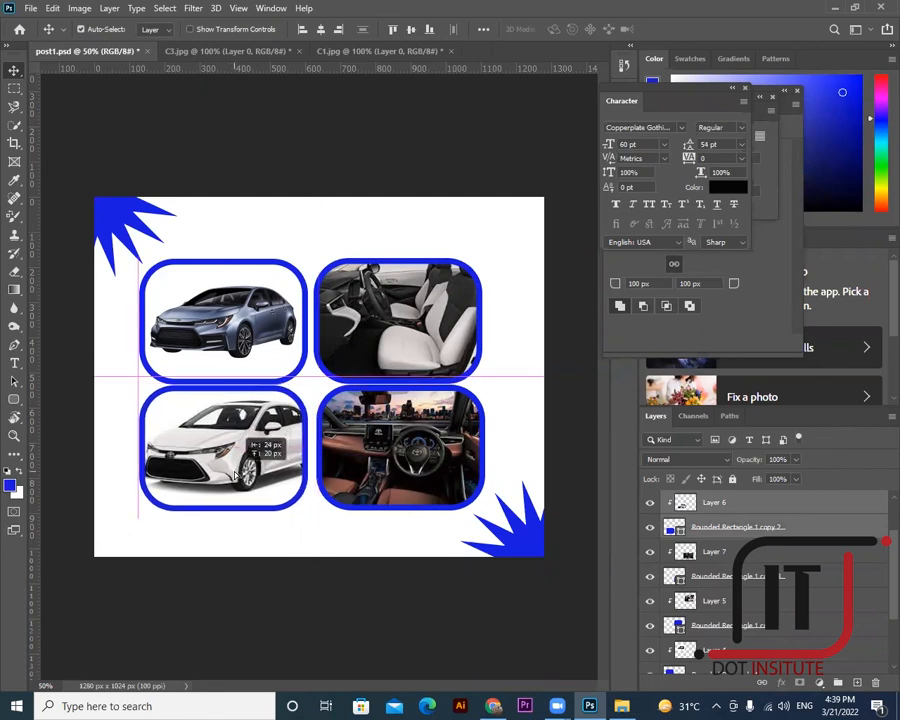
drag(234, 476, 237, 477)
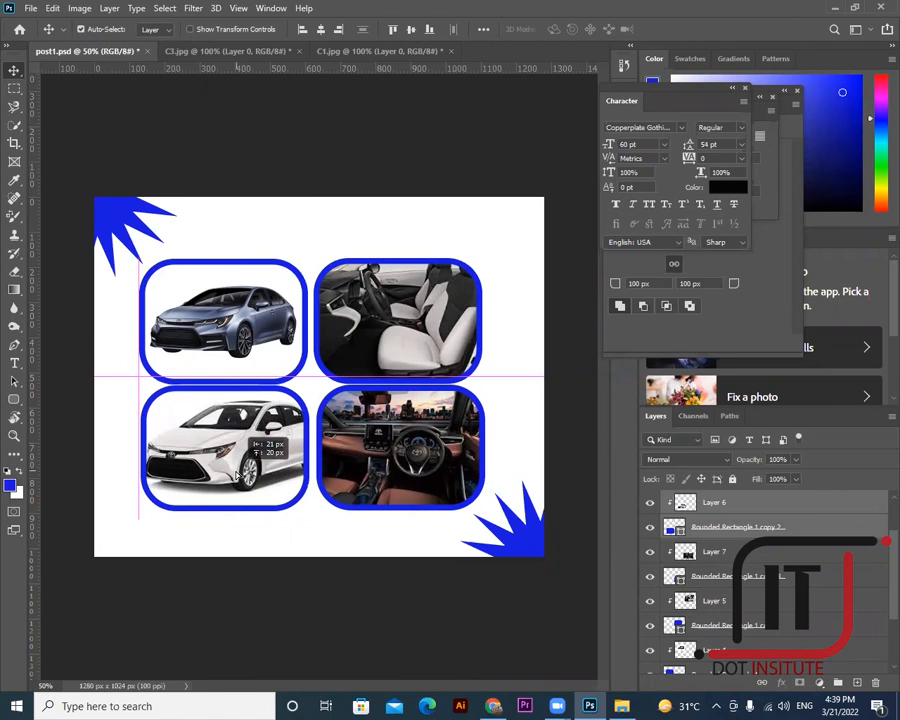
drag(237, 475, 238, 476)
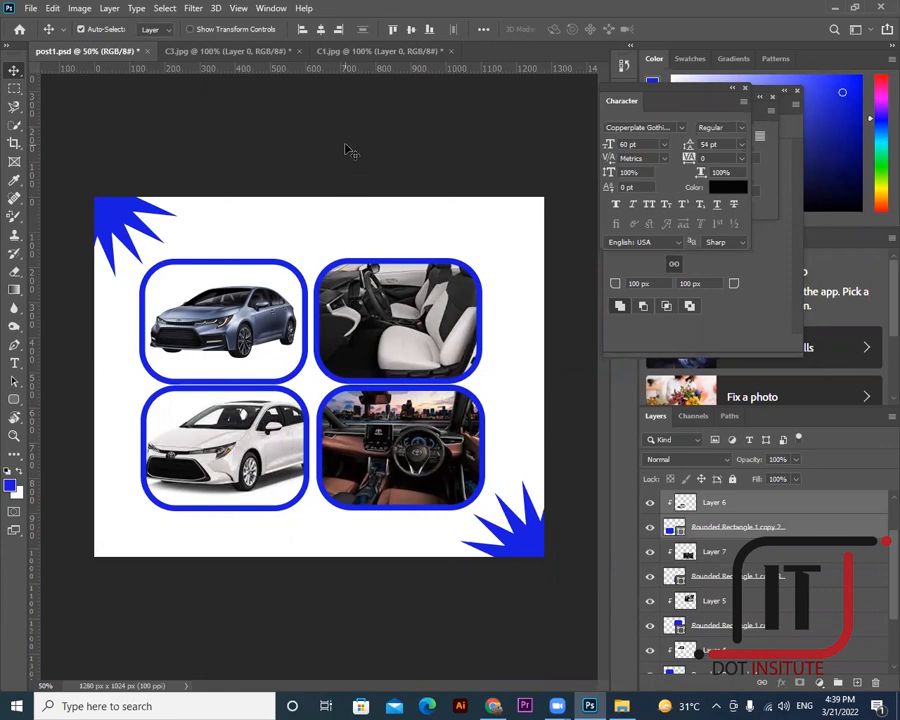
- Select Layer 5, its frame and Layer 6 together, and drop the dashed selection
click(208, 87)
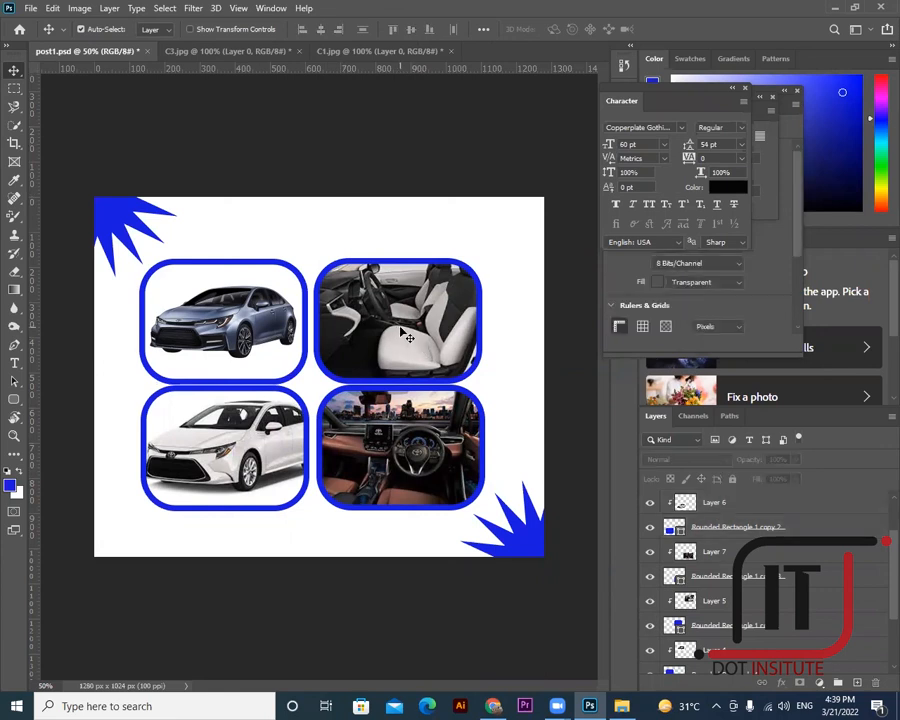
click(406, 336)
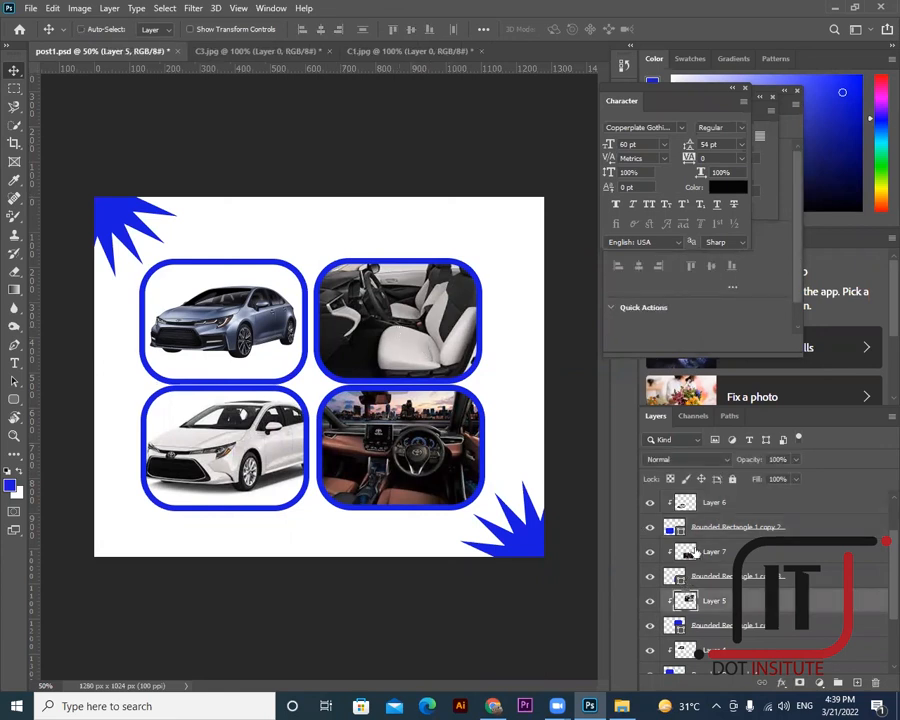
ctrl+click(698, 528)
ctrl+click(700, 504)
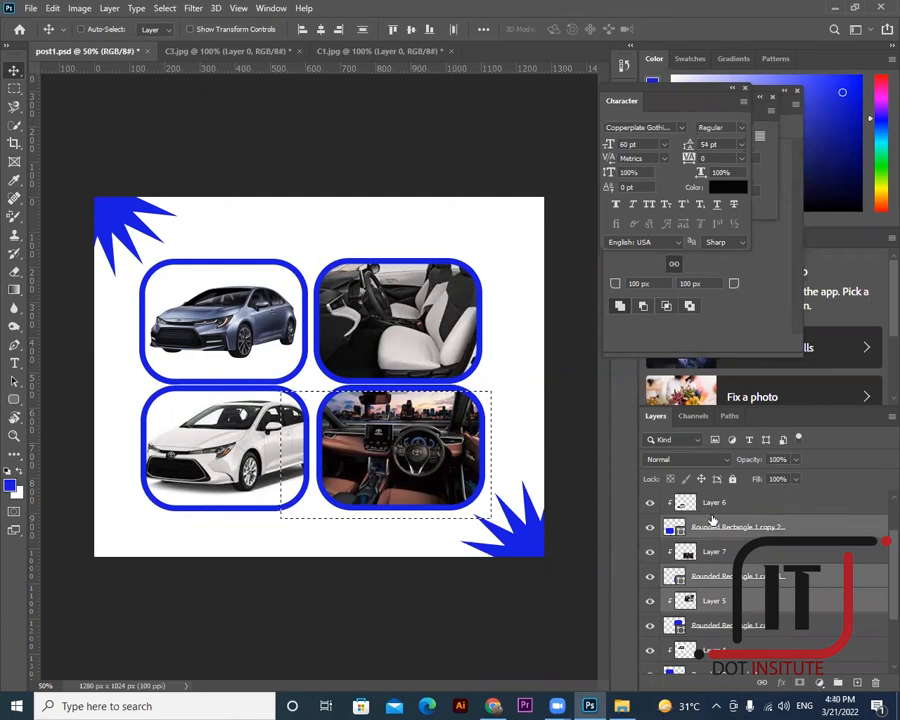
scroll(710, 552, down, 2)
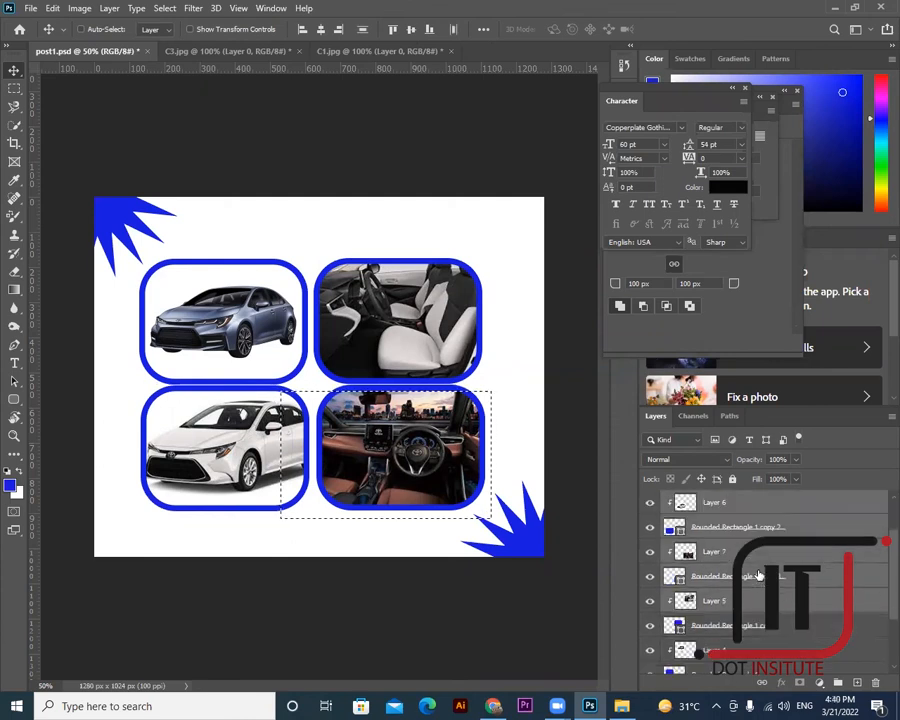
key(ctrl+d)
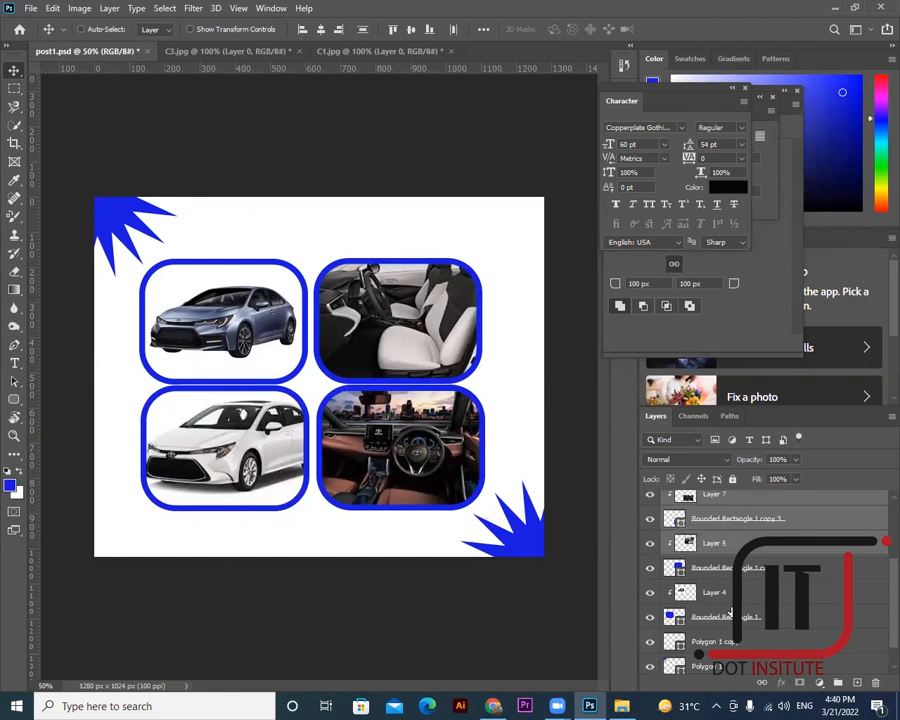
scroll(731, 611, down, 1)
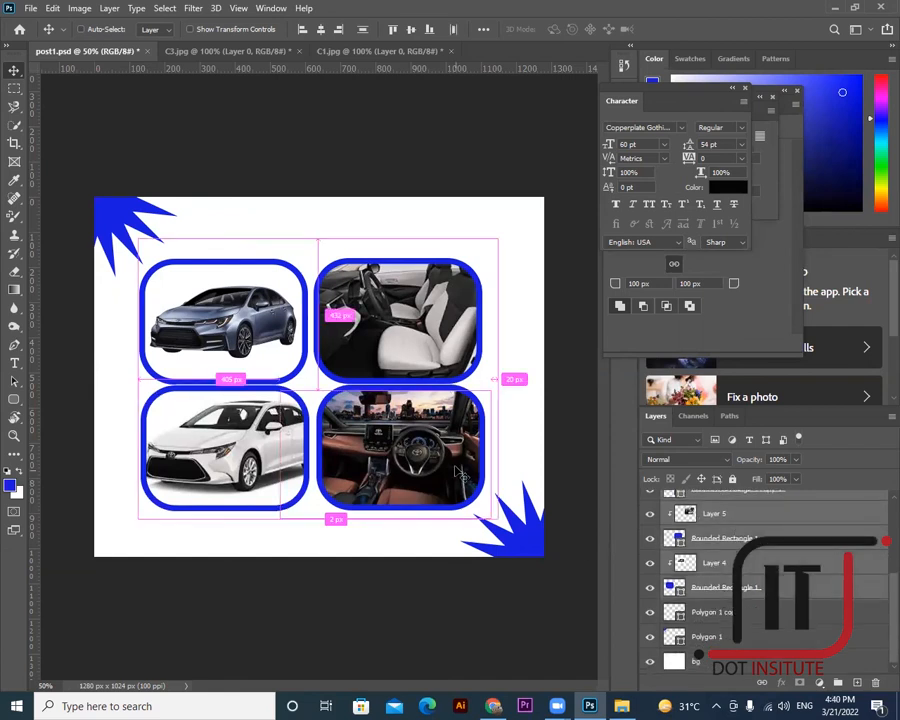
- Scale the four-tile photo grid down to about 86% from a corner, shift it up-left, and commit
key(ctrl+t)
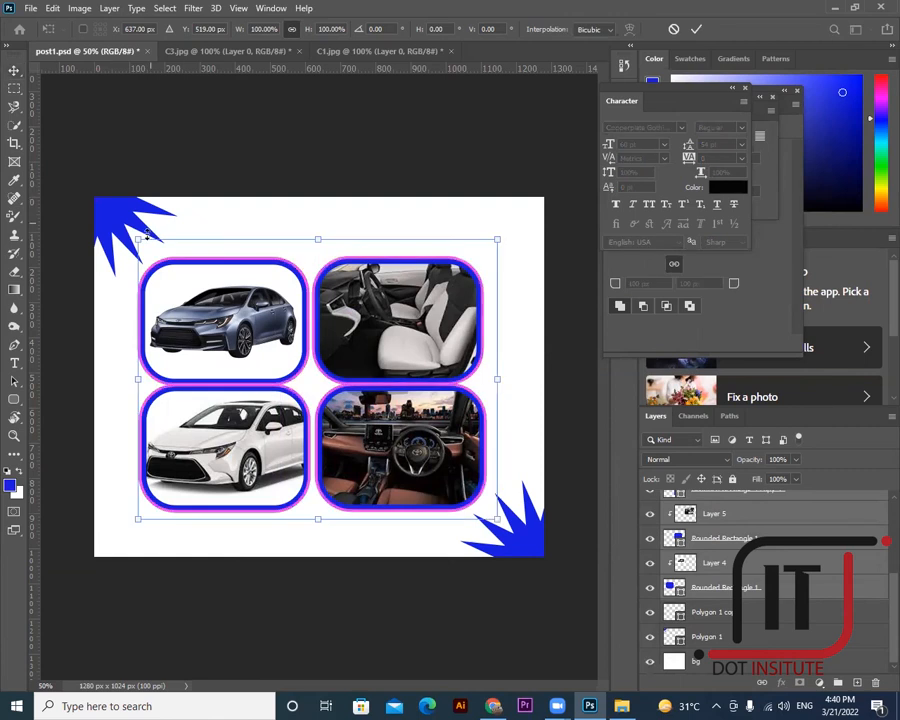
drag(137, 237, 174, 295)
drag(258, 348, 242, 330)
scroll(720, 595, up, 3)
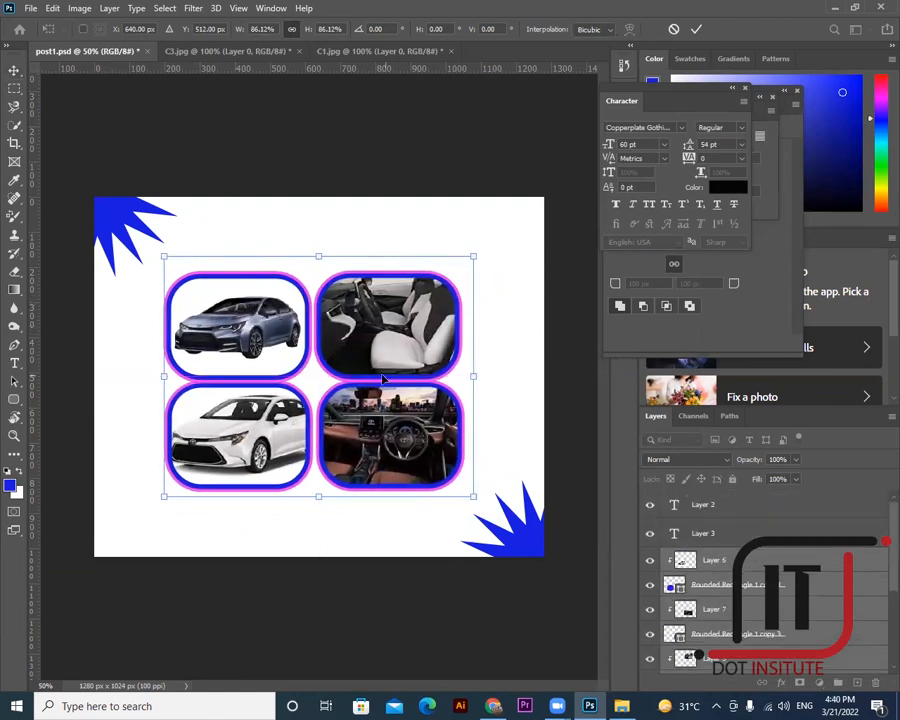
key(Return)
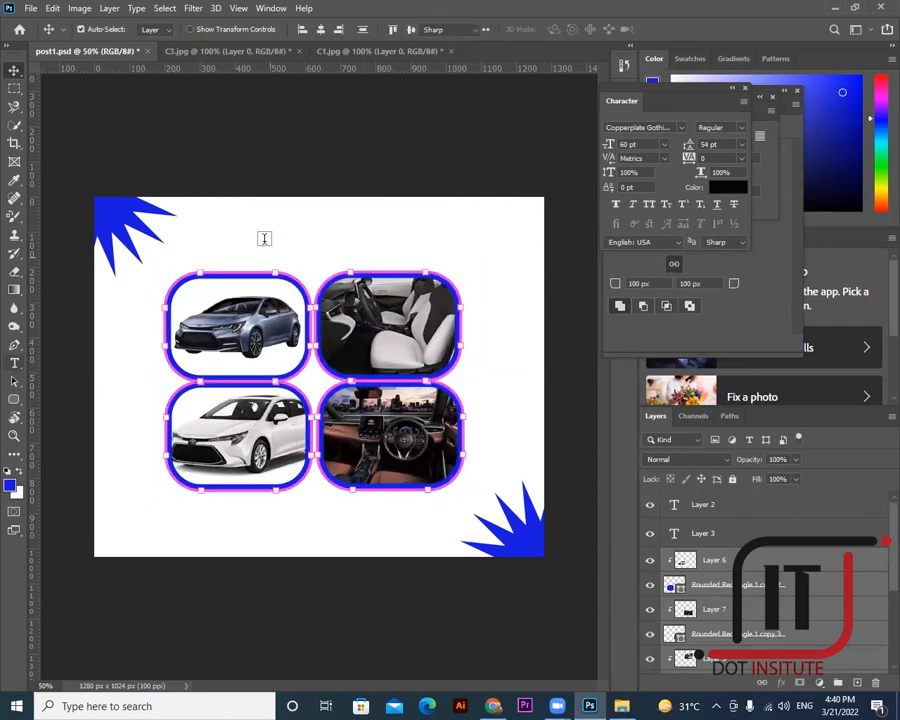
- Add the 'COROLLA CAR 2022' title at the poster top and centre it across the top
key(t)
click(348, 226)
key(BackSpace)
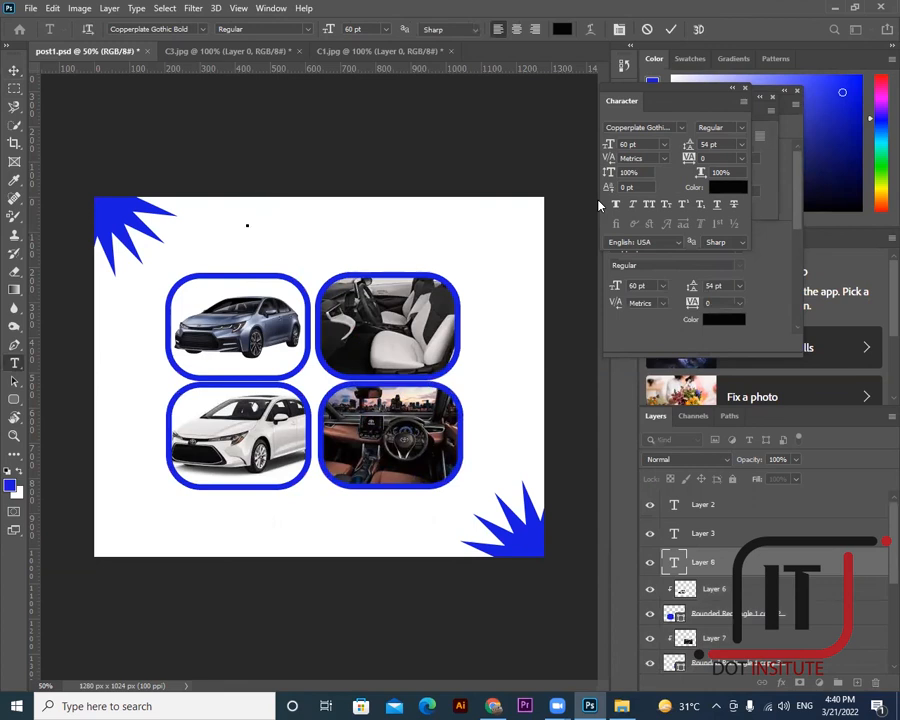
text(COROLLA CAR 202)
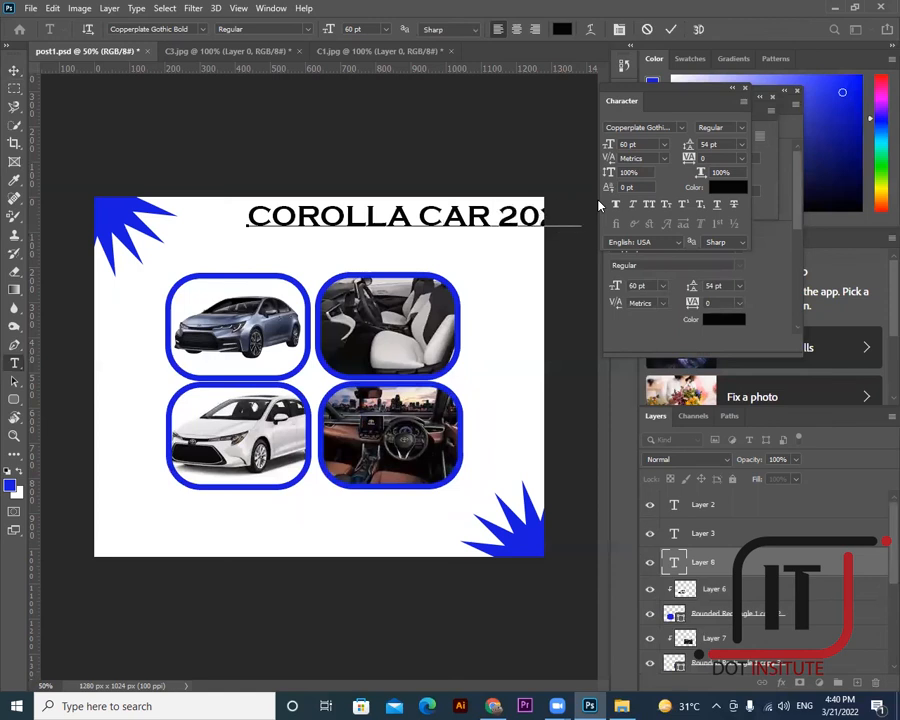
click(17, 72)
drag(378, 220, 312, 239)
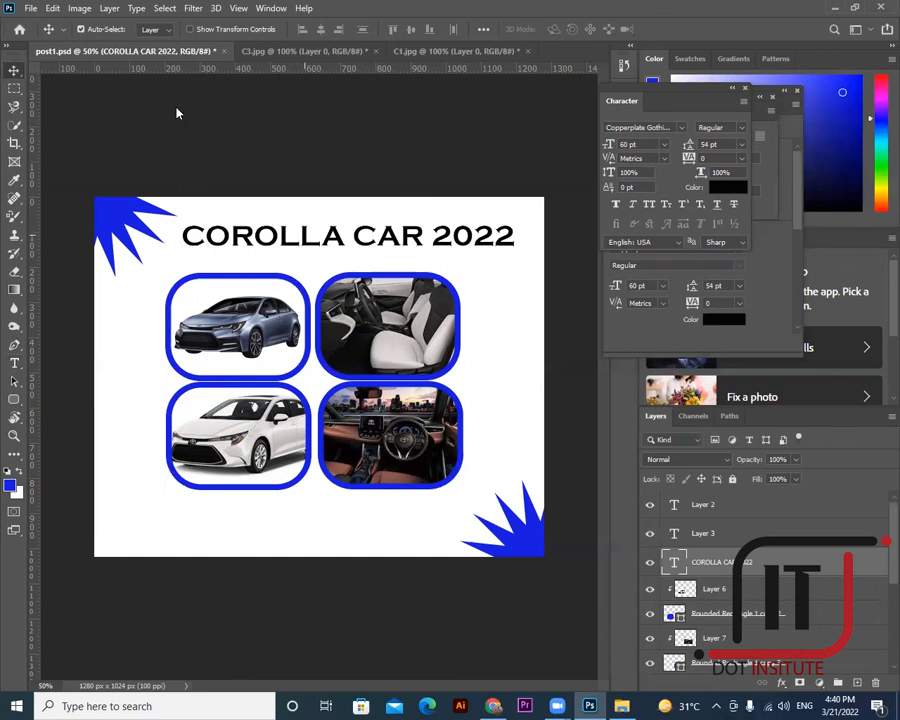
- Draw an elliptical selection over the top-left star corner
click(14, 88)
click(62, 100)
drag(96, 206, 158, 240)
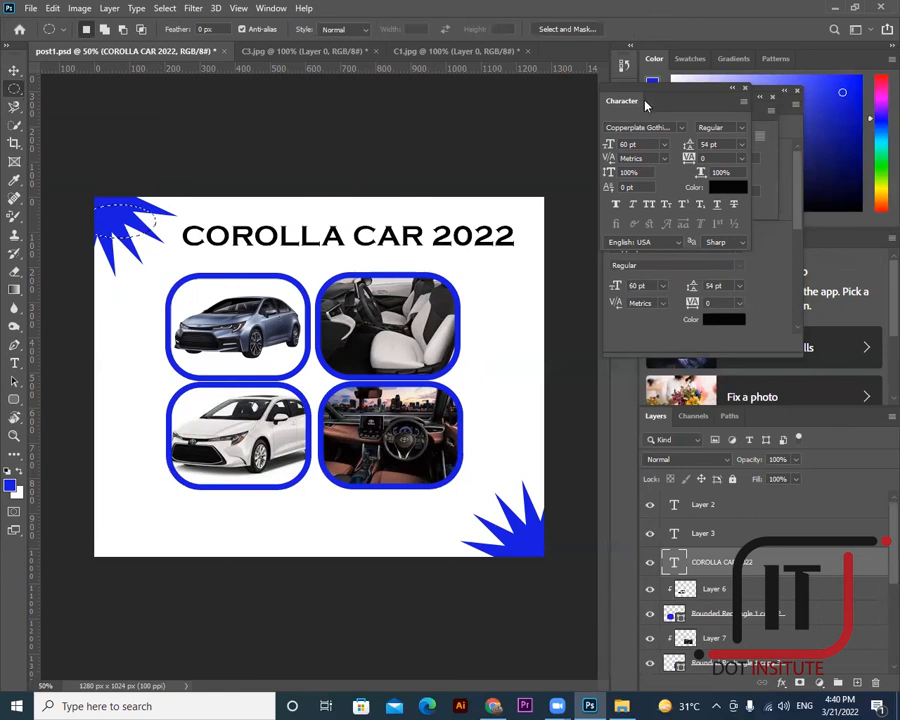
- Rasterize the Polygon 1 star layer and delete the oval area from the top-left star
key(Delete)
click(454, 274)
click(14, 69)
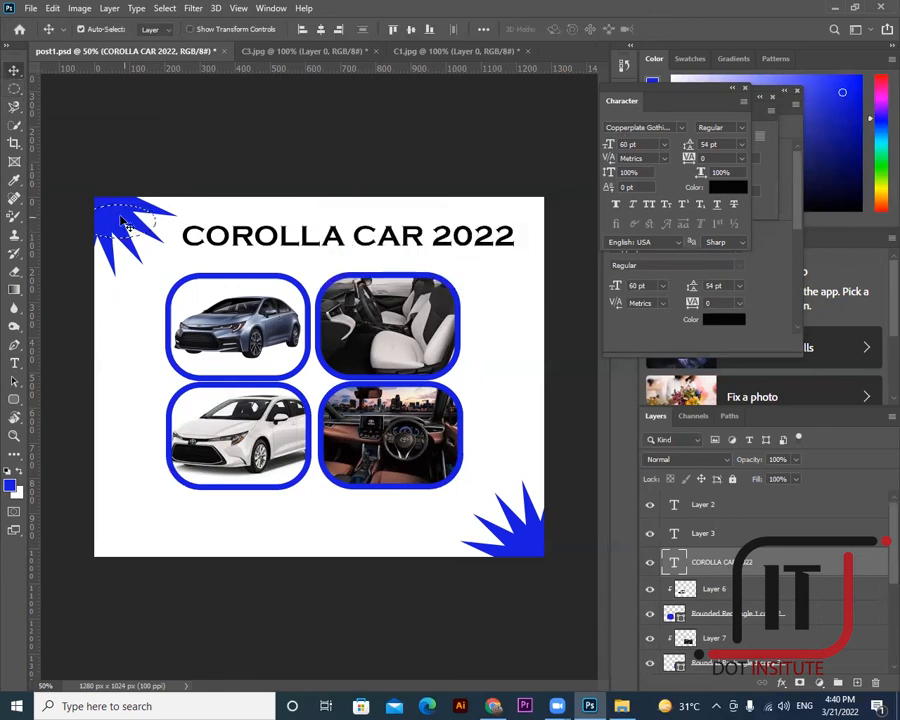
right_click(123, 220)
click(150, 227)
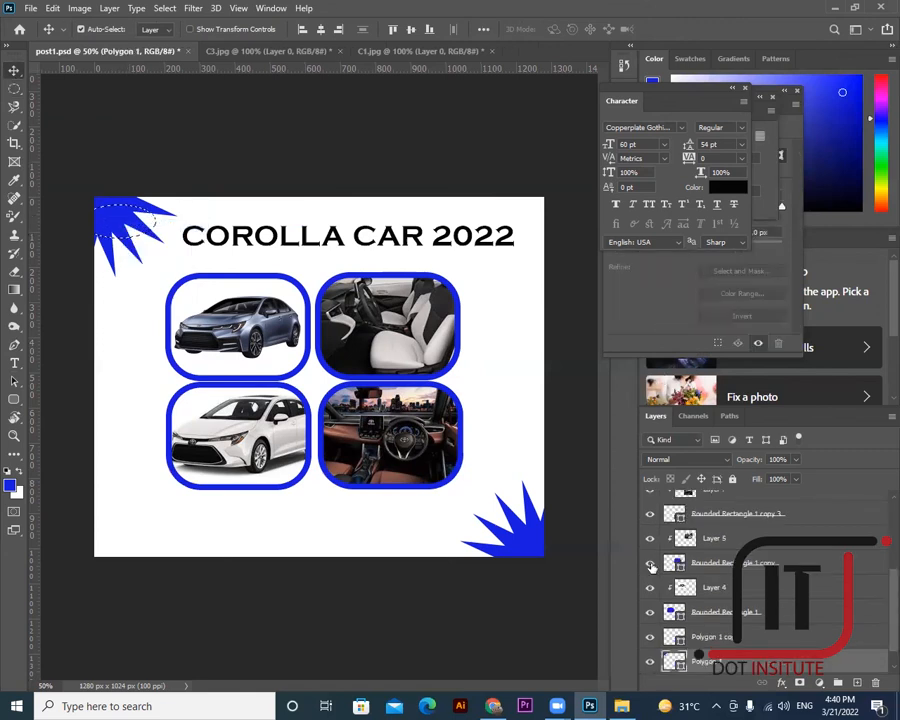
right_click(692, 565)
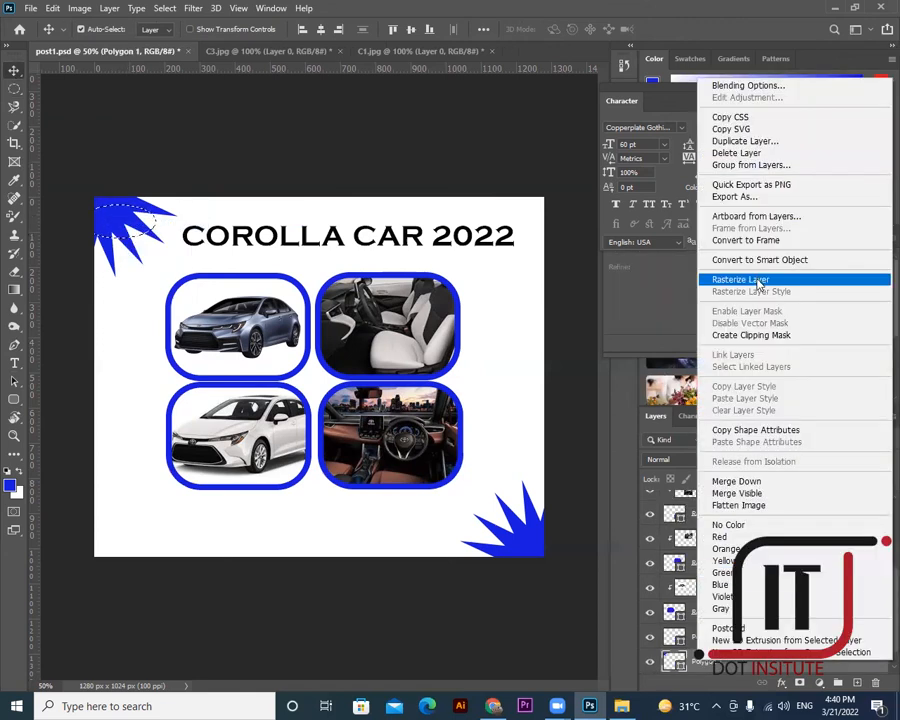
click(733, 281)
key(Delete)
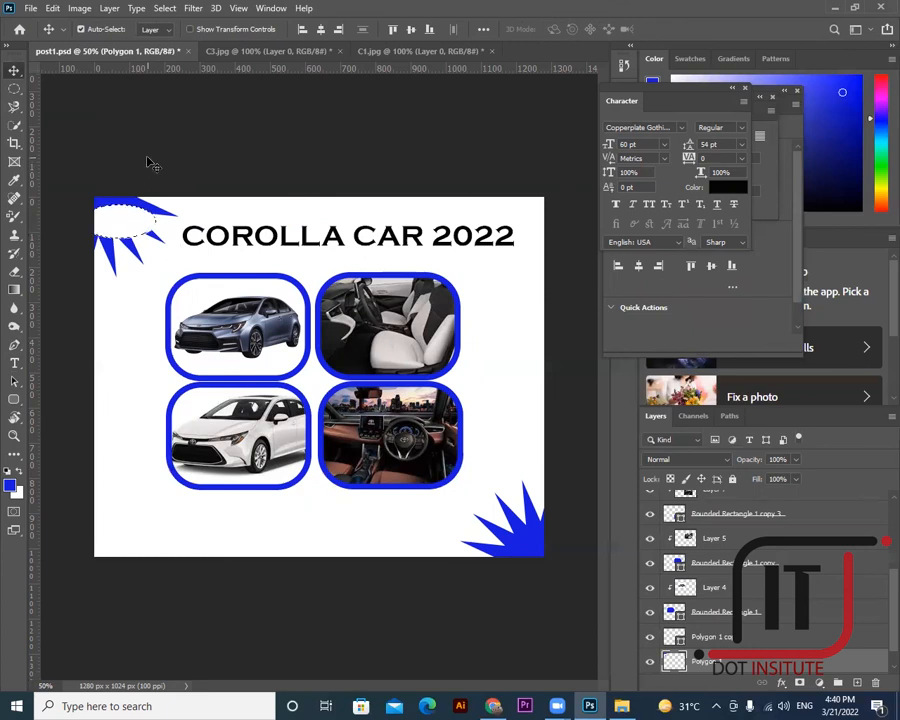
key(ctrl+d)
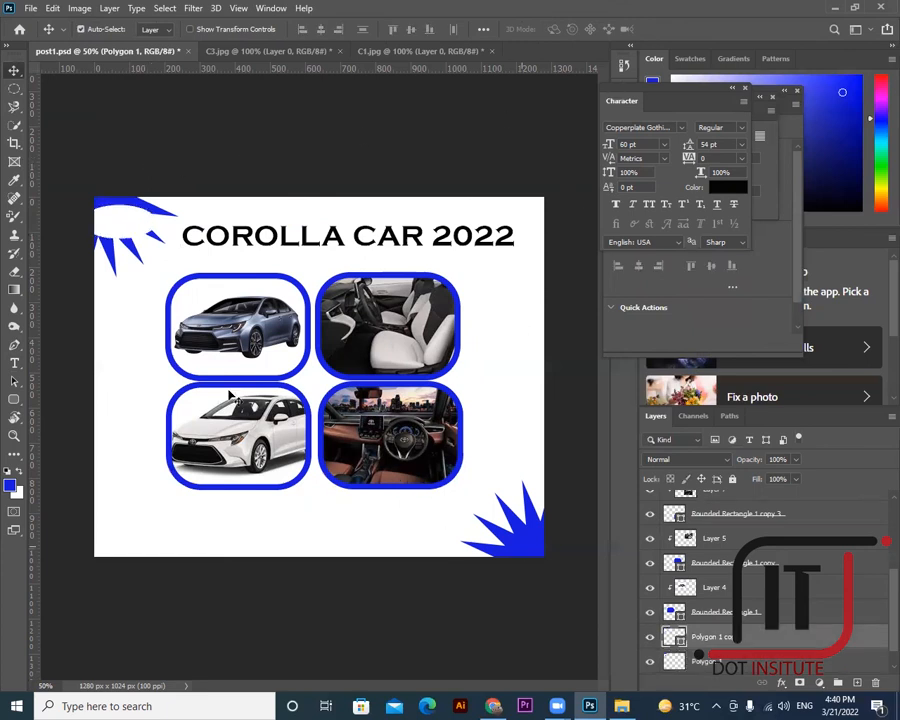
- Select an oval over the bottom-right Polygon 1 copy star and rasterize that star layer
click(524, 540)
click(14, 88)
drag(489, 546, 624, 510)
key(ctrl+d)
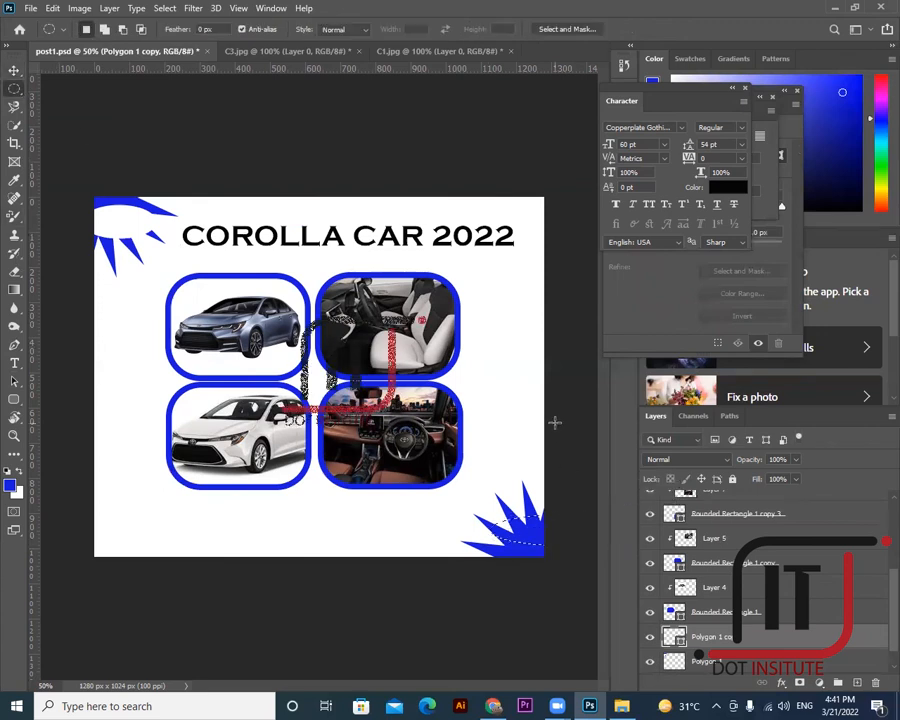
key(Delete)
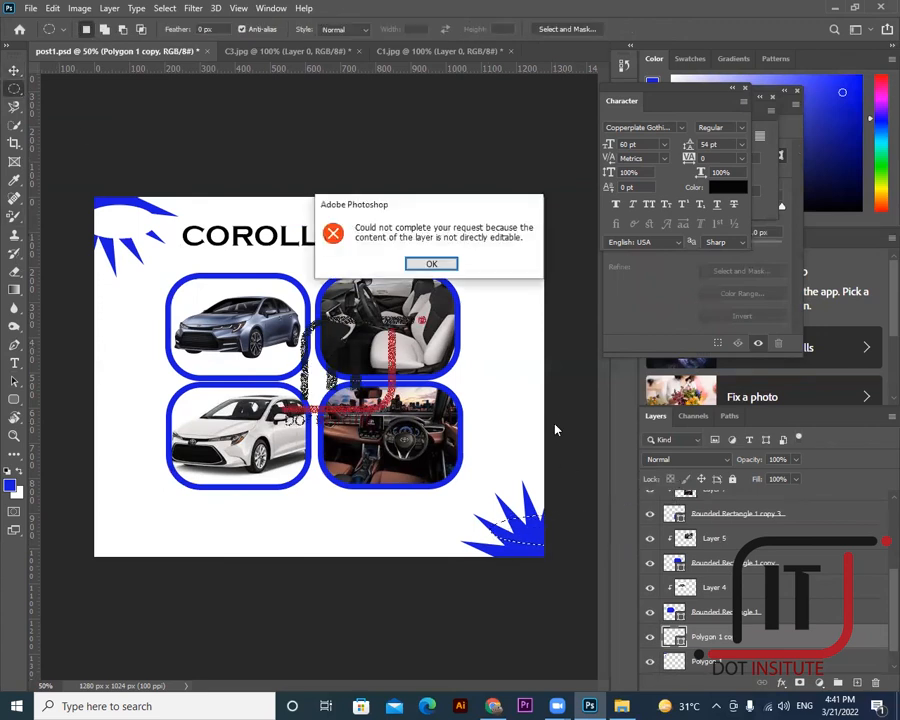
click(433, 266)
right_click(688, 205)
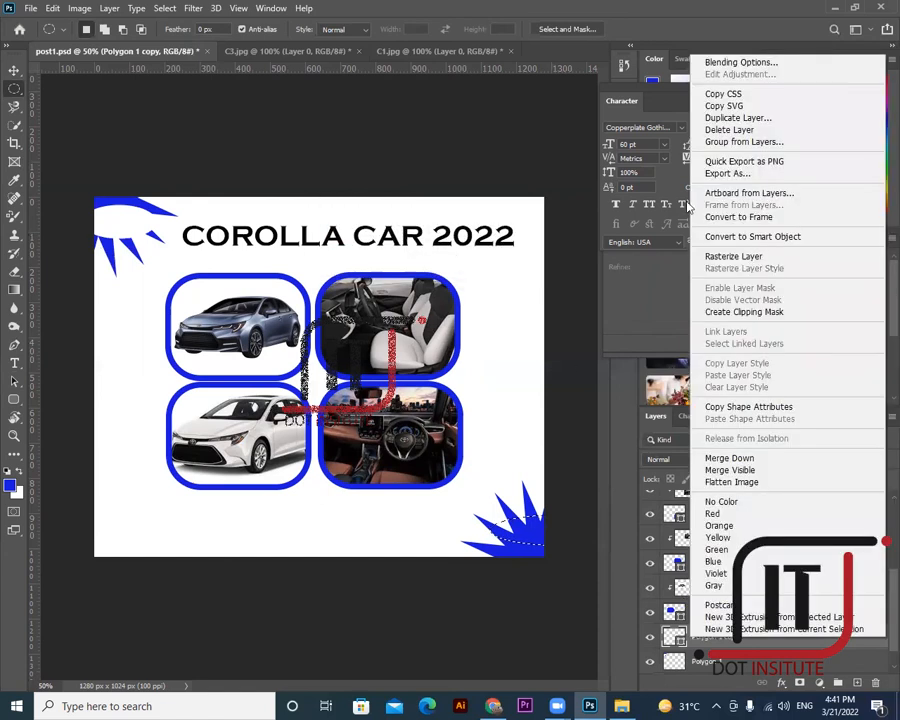
click(750, 262)
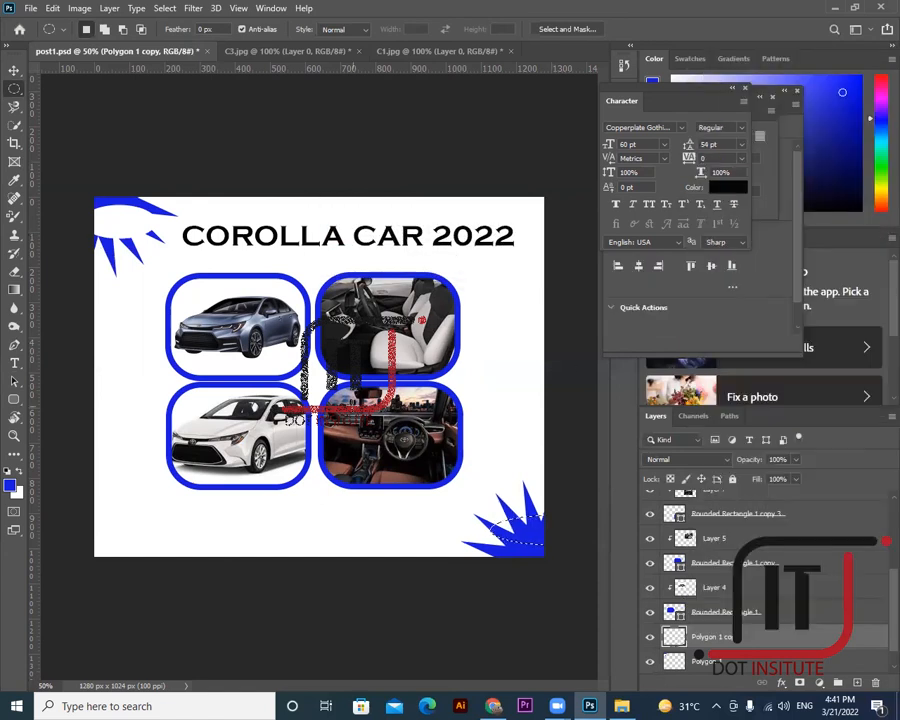
key(ctrl+z)
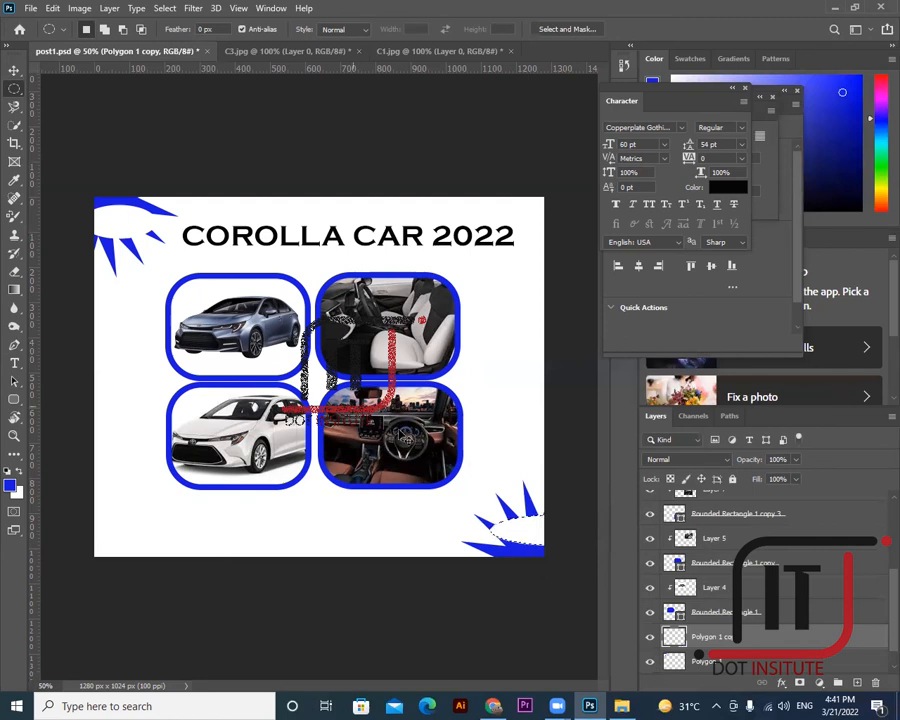
click(14, 70)
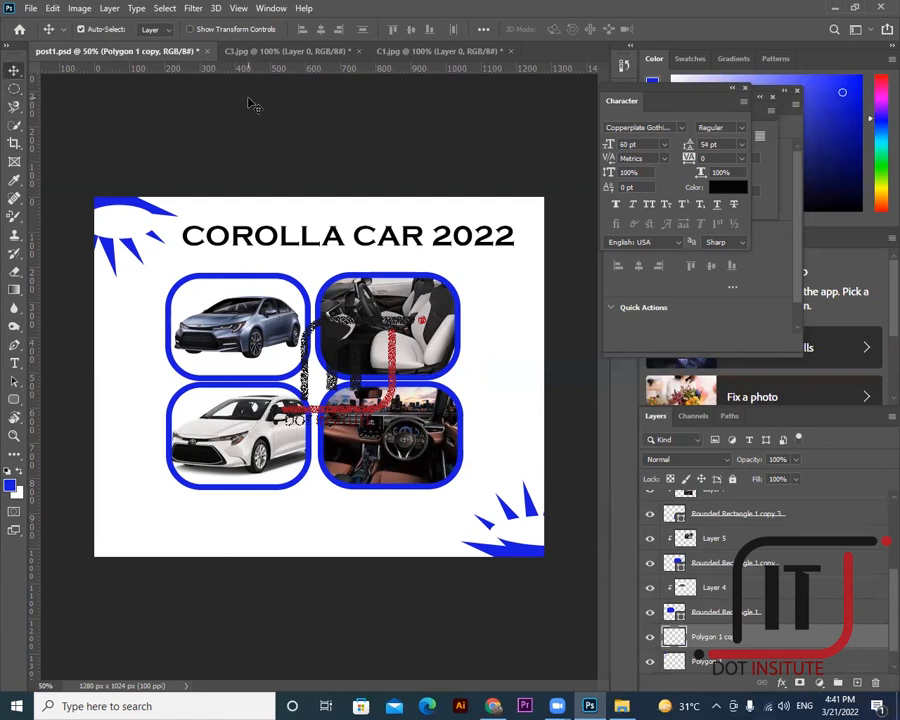